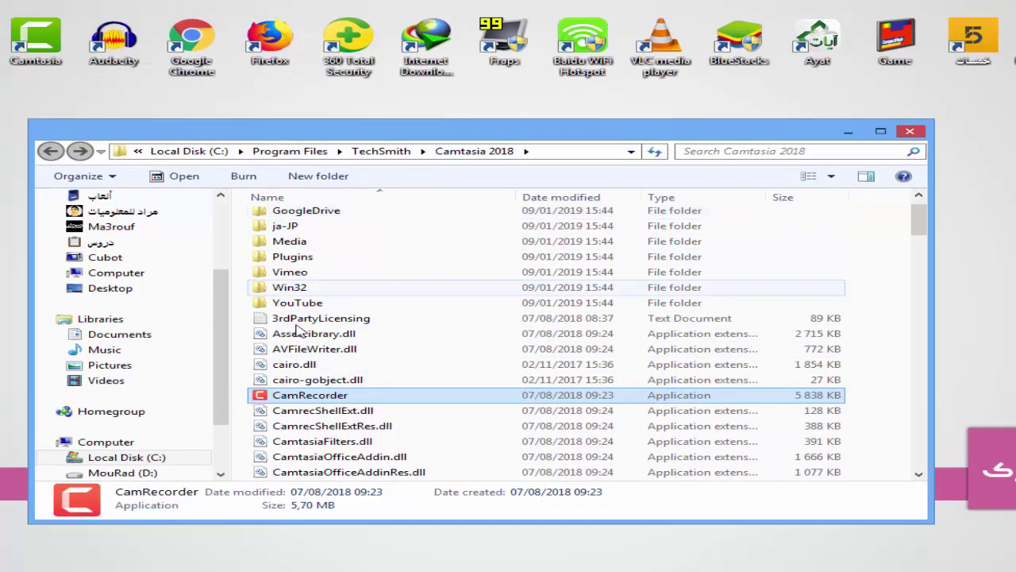
Step: Create a desktop shortcut for the CamRecorder application and close the Camtasia 2018 folder window
right_click(309, 397)
mouse_move(373, 252)
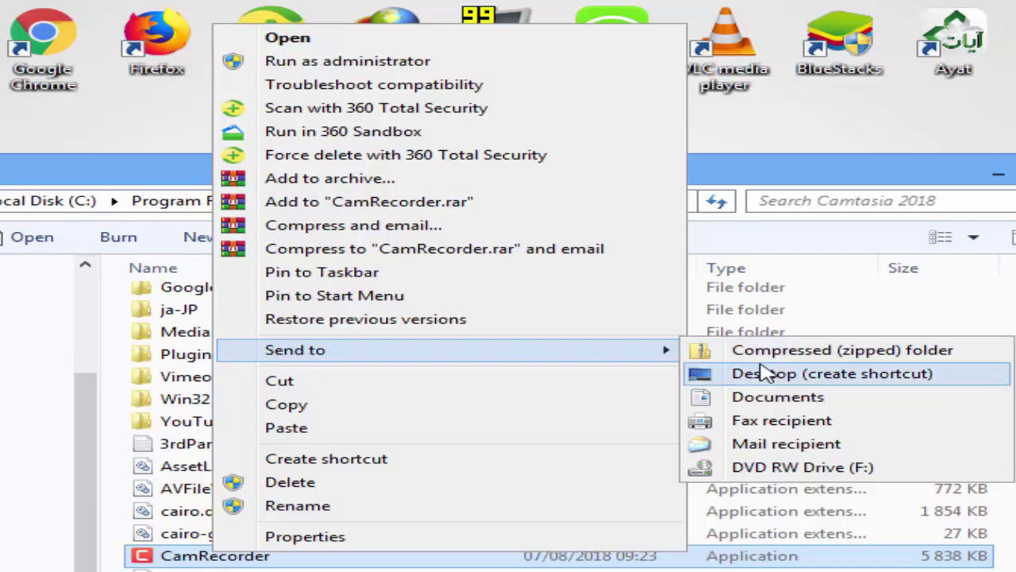
left_click(763, 373)
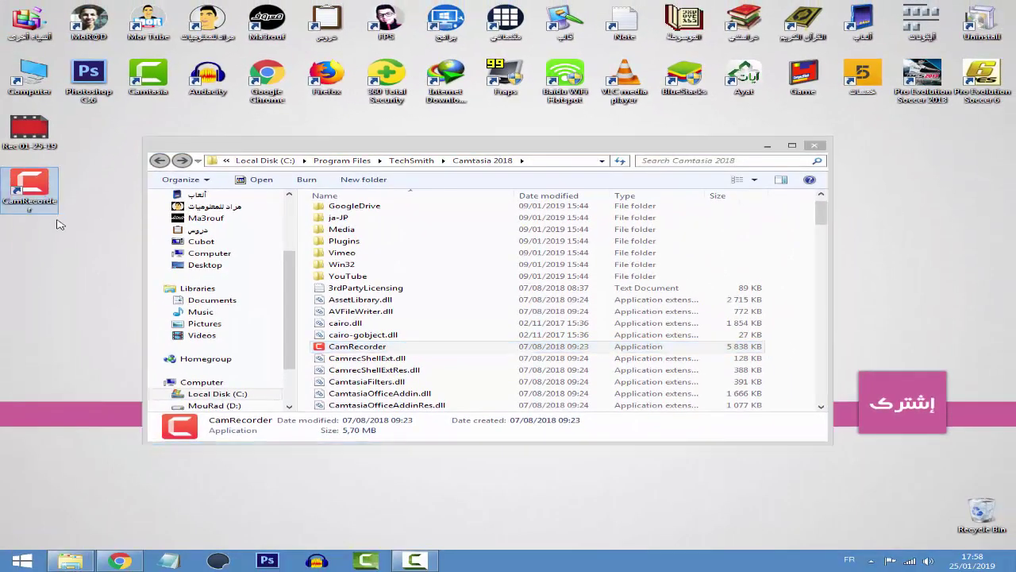
left_click(814, 145)
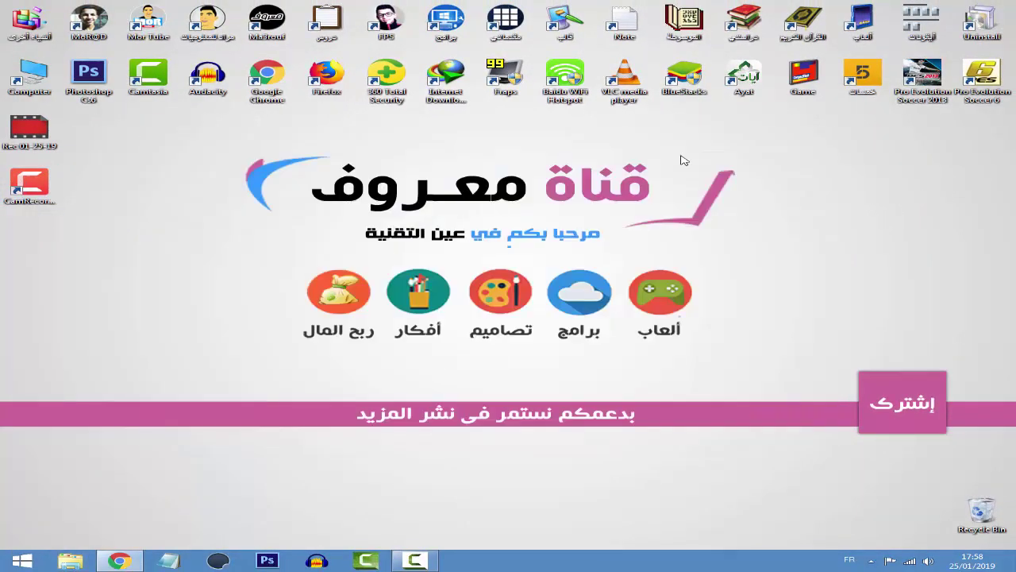
Step: Move the CamRecorder shortcut directly beneath the Camtasia icon on the desktop
left_click_drag(39, 186, 159, 135)
left_click(153, 80)
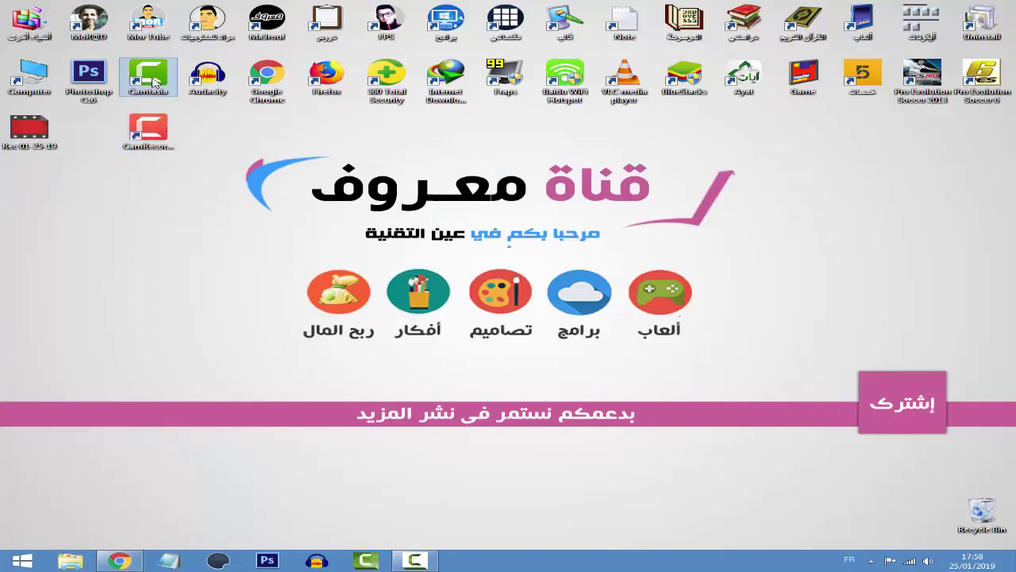
left_click(131, 127)
left_click(156, 183)
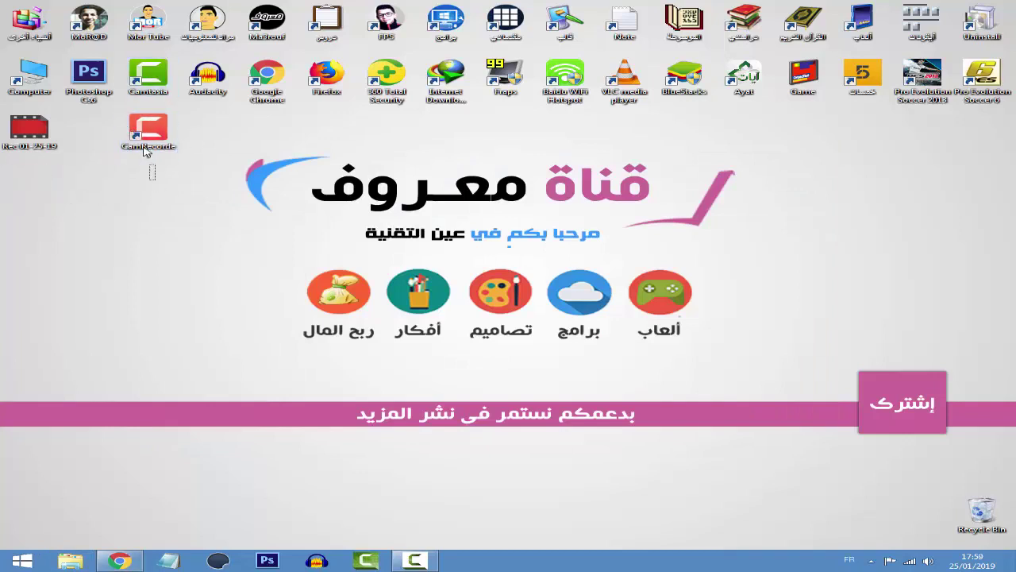
Step: Launch the Camtasia recorder from the CamRecorder desktop shortcut
left_click(141, 125)
double_click(140, 125)
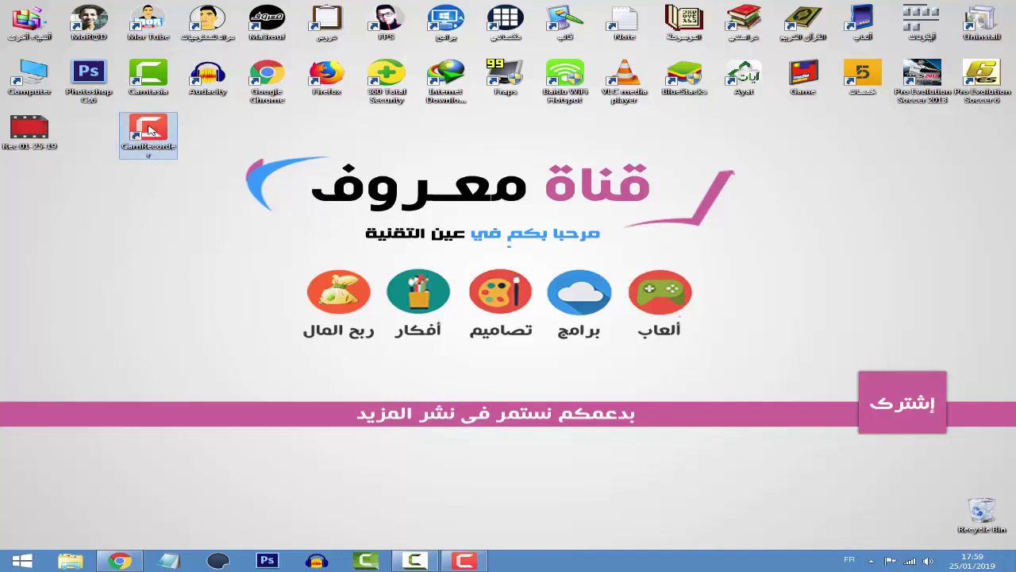
right_click(150, 126)
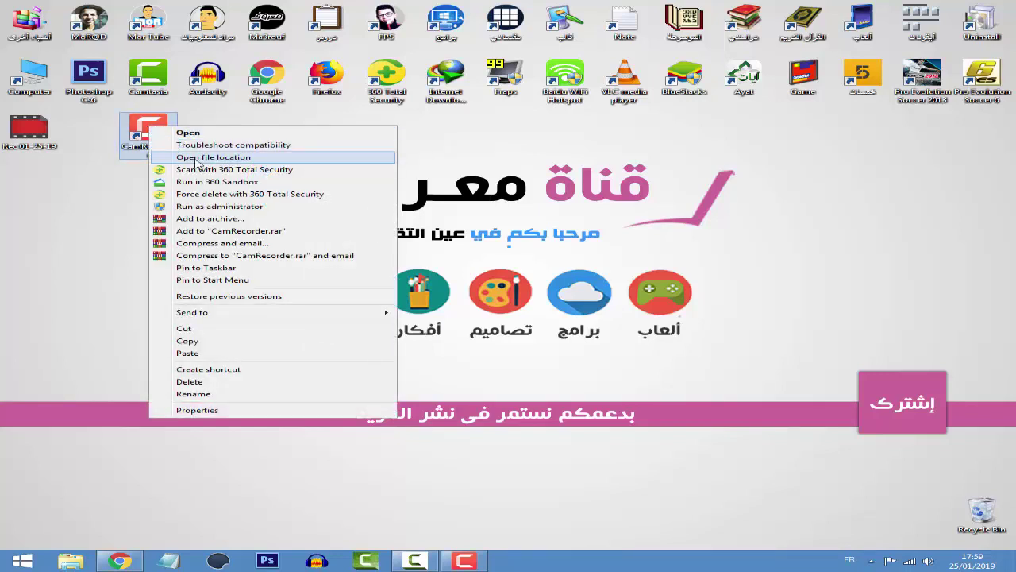
left_click(188, 133)
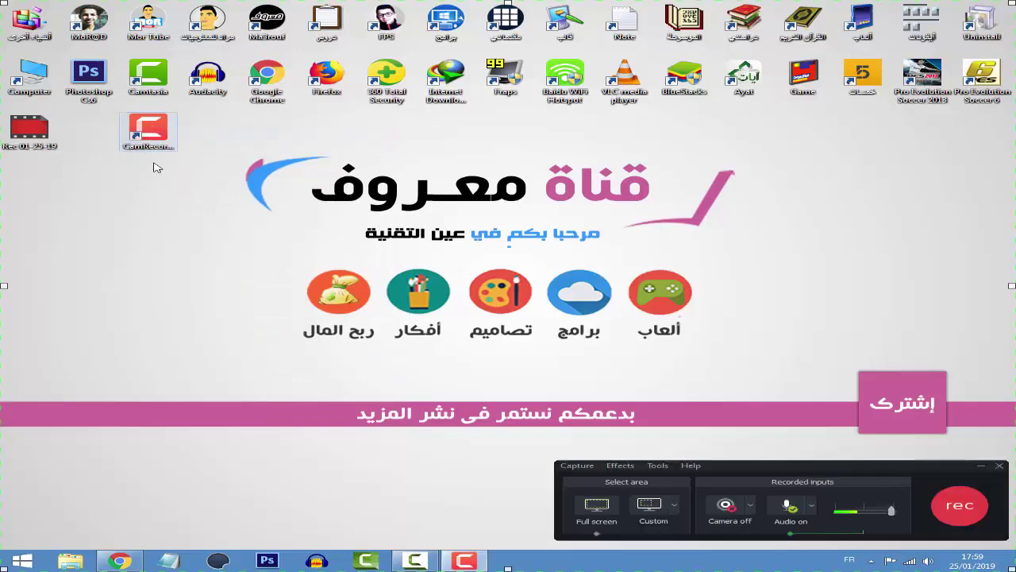
left_click(185, 254)
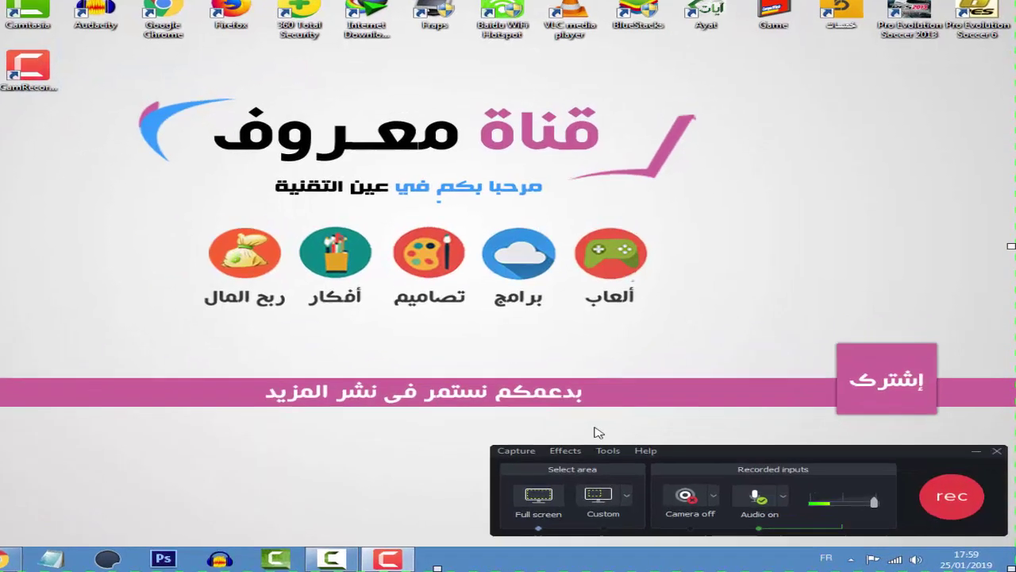
left_click_drag(547, 450, 975, 530)
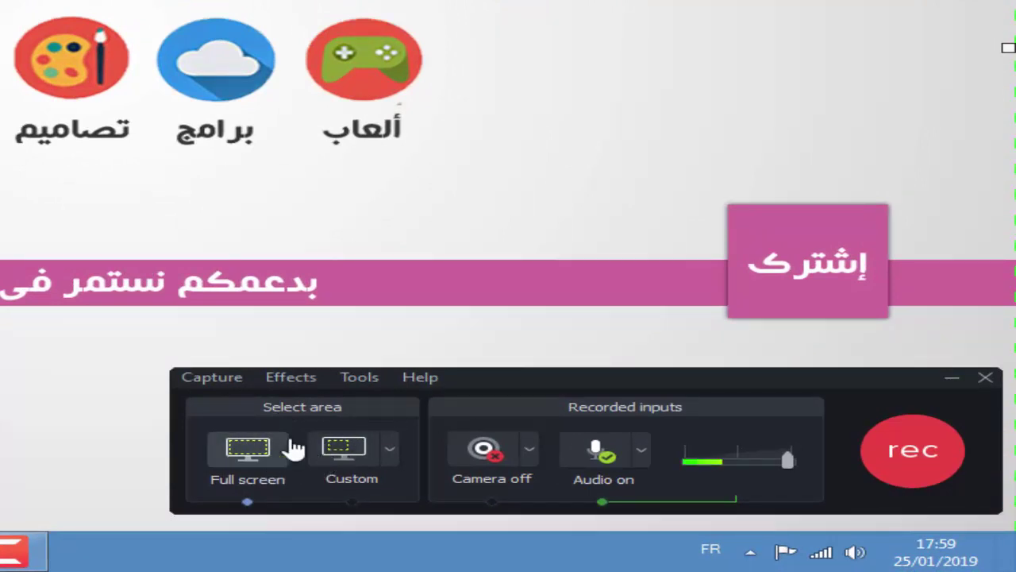
Step: Switch the recorder to a custom capture area and enlarge it to about 1179 × 733
left_click(390, 448)
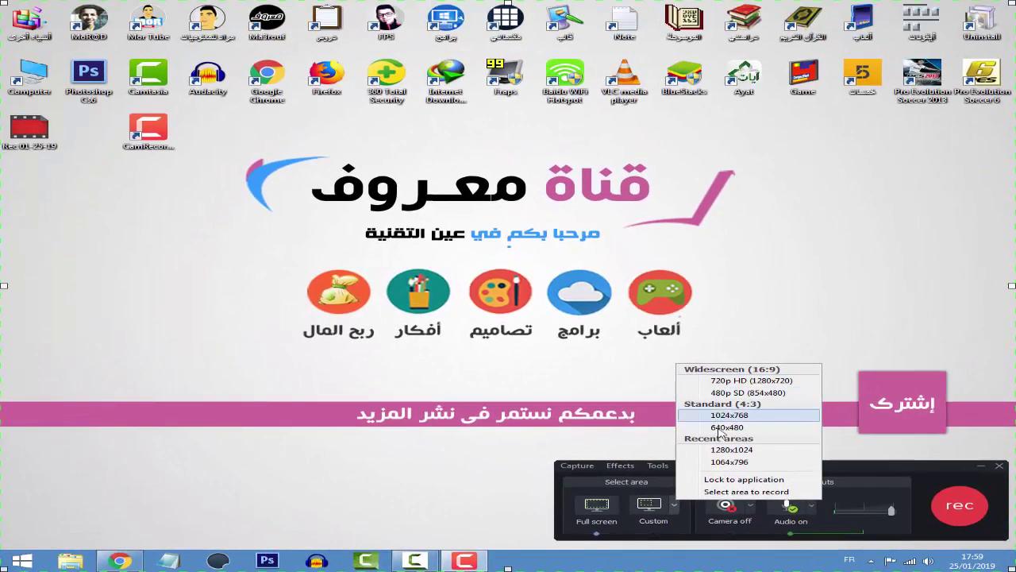
left_click(542, 378)
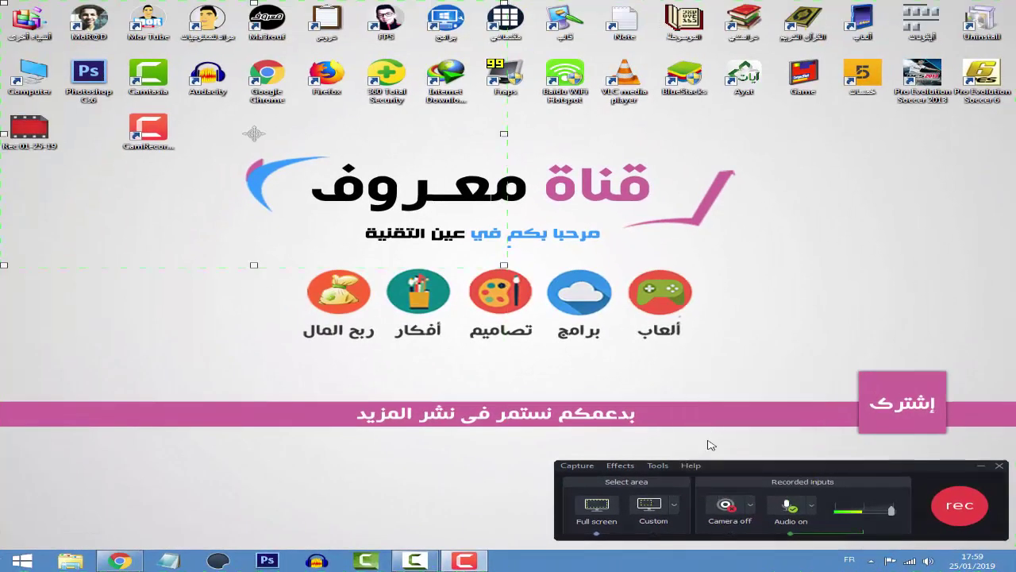
left_click_drag(504, 266, 921, 450)
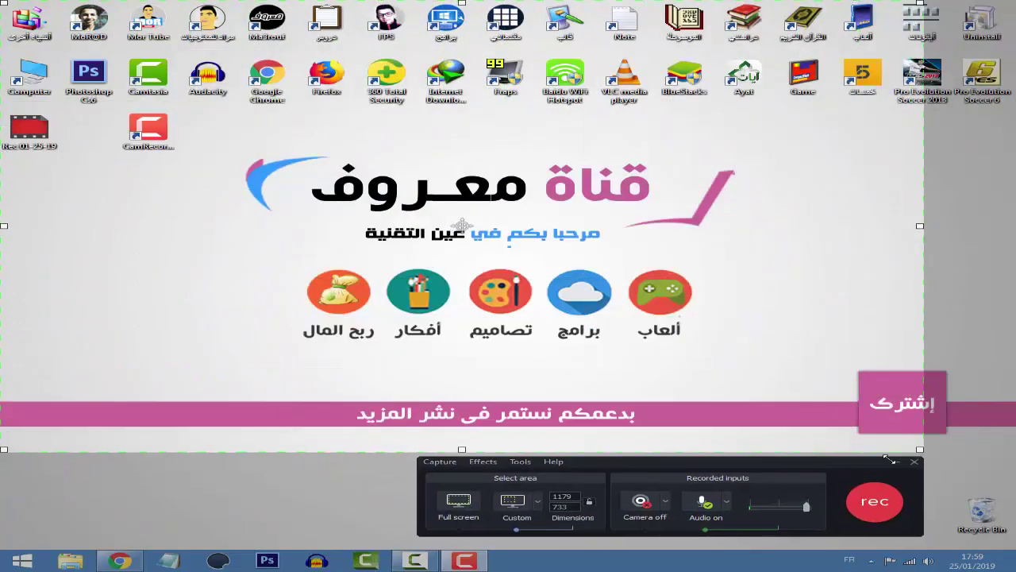
Step: Set the recorder's capture area back to full screen
left_click(536, 506)
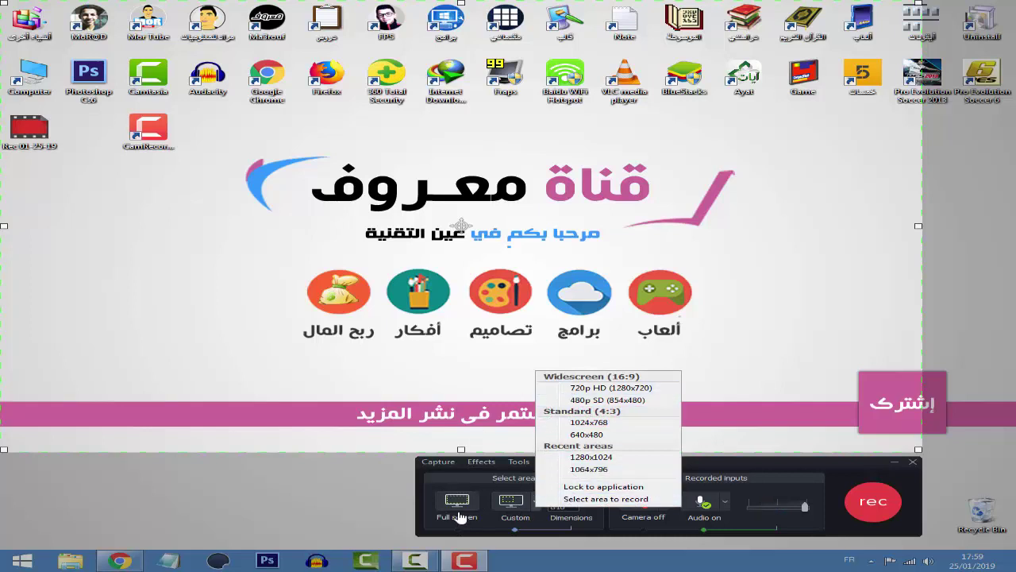
left_click(458, 515)
left_click(456, 502)
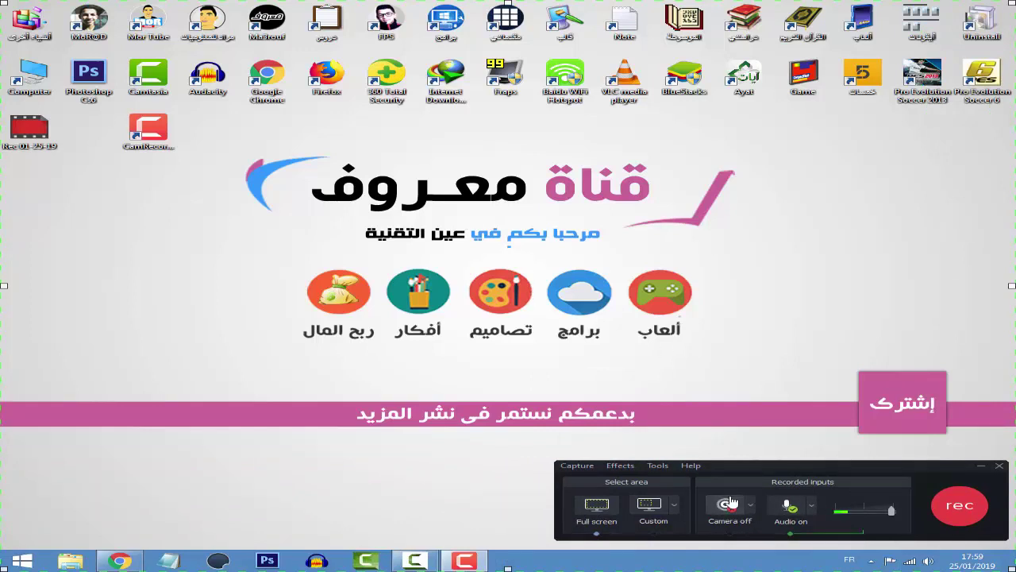
Step: Turn the recorder's camera on to preview the webcam, and switch it off again
left_click(729, 506)
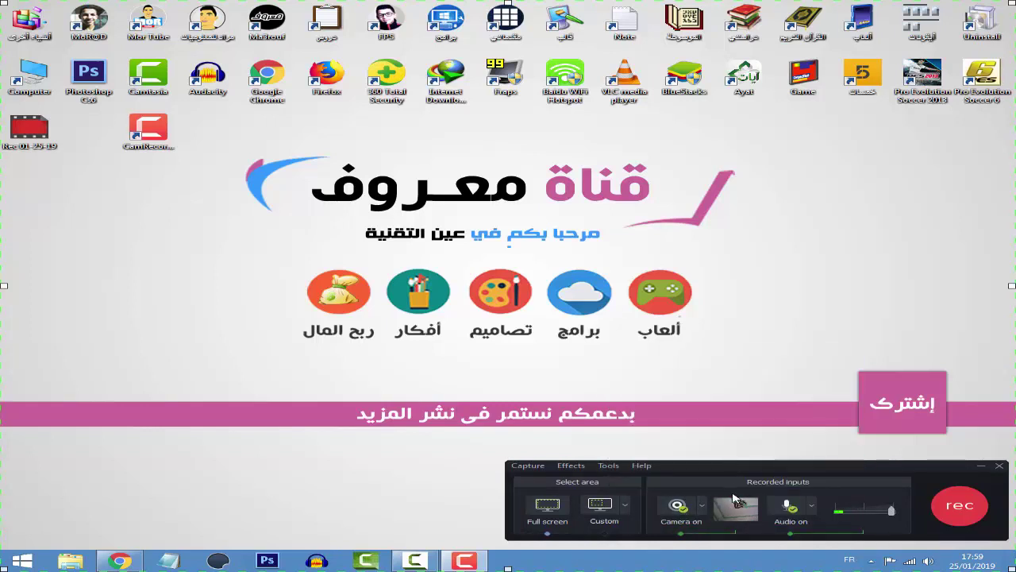
mouse_move(736, 508)
left_click(676, 508)
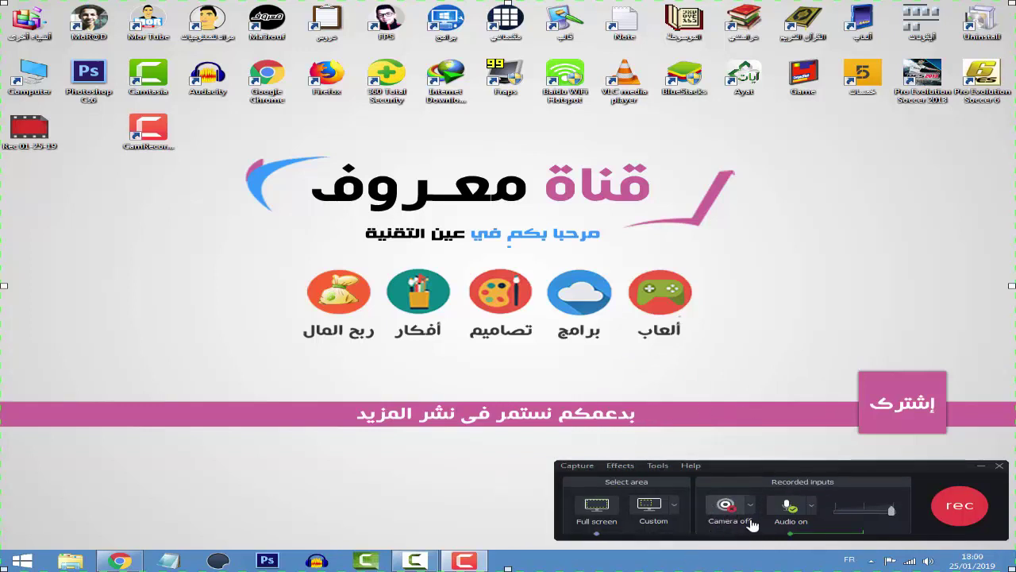
Step: Lower the recorder's audio input level slightly and close the recorder
left_click(811, 505)
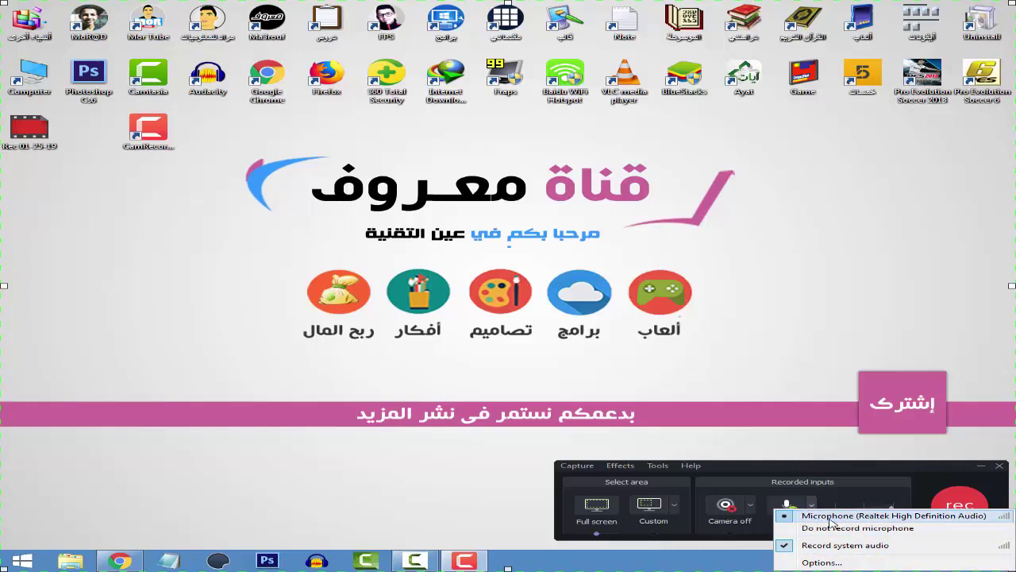
left_click(844, 474)
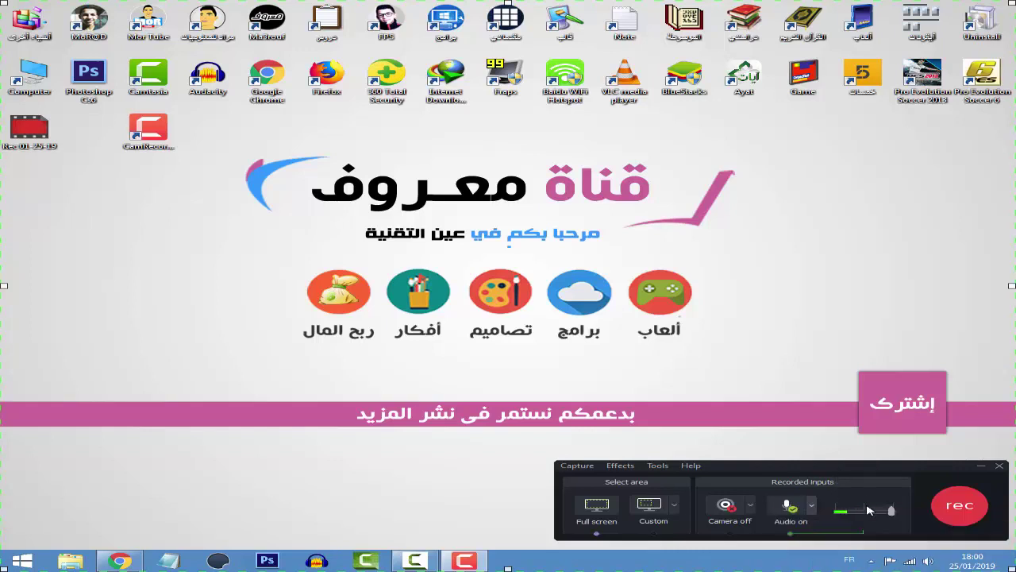
mouse_move(892, 513)
left_mouse_down()
mouse_move(853, 509)
mouse_move(894, 521)
left_mouse_up()
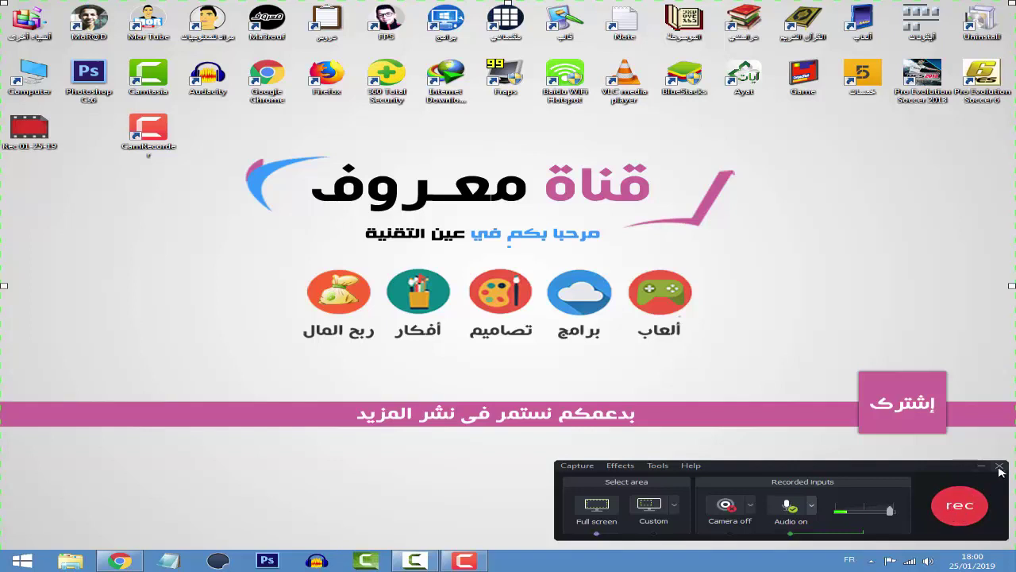
left_click(1002, 469)
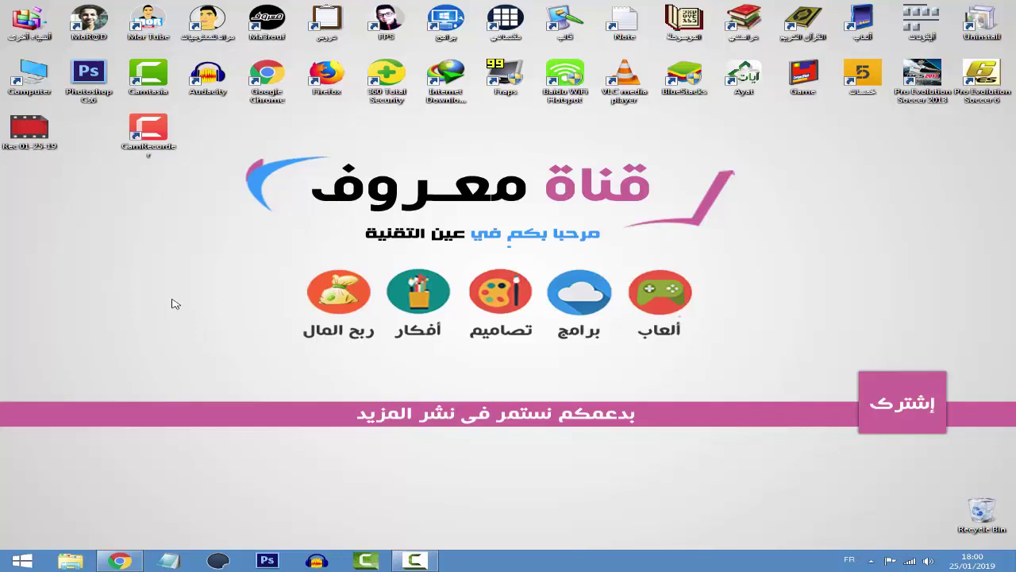
left_click(29, 131)
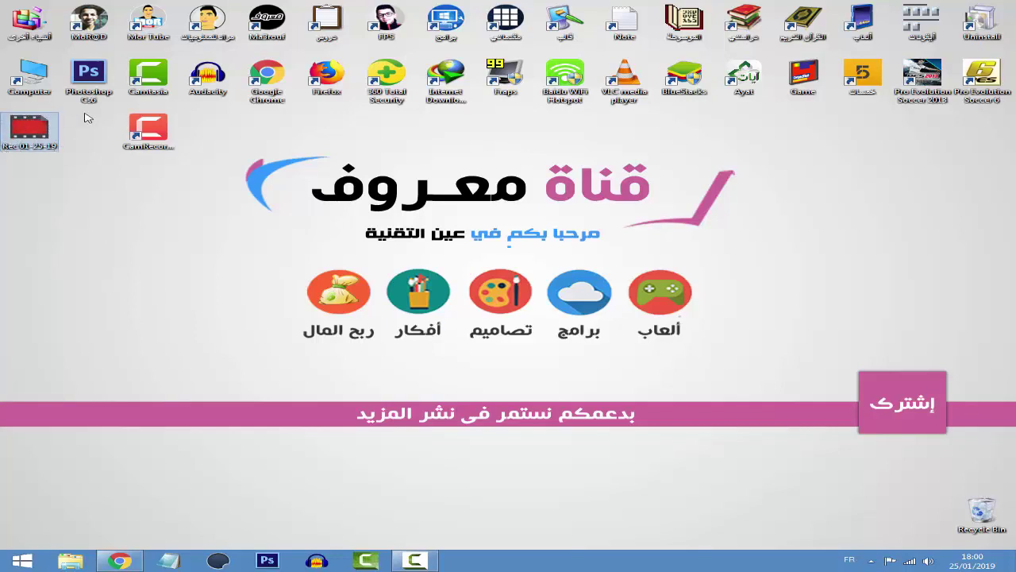
left_click_drag(15, 135, 44, 145)
left_click(75, 177)
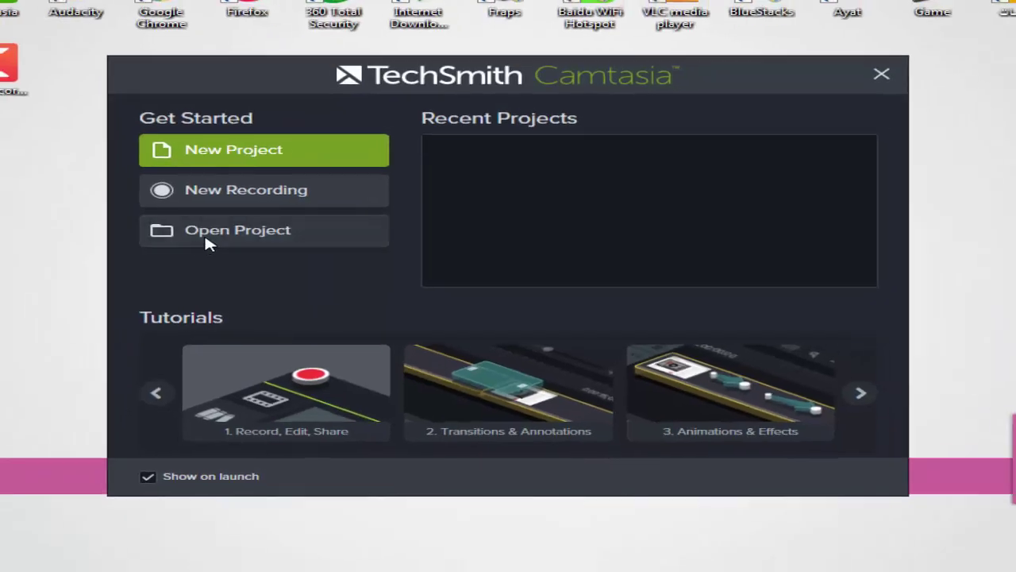
Step: Start a new project from the Camtasia welcome window
left_click(163, 236)
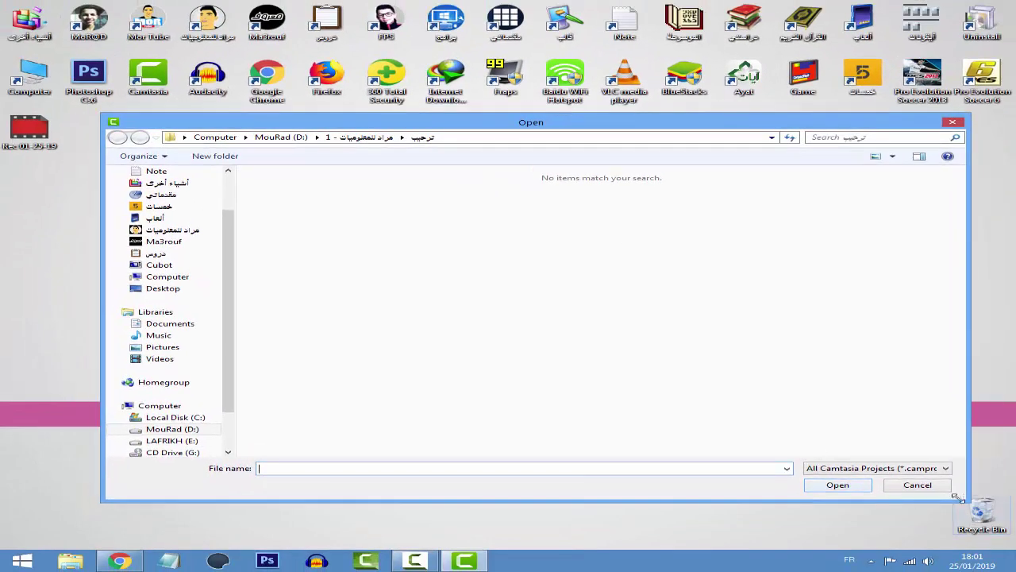
left_click(903, 486)
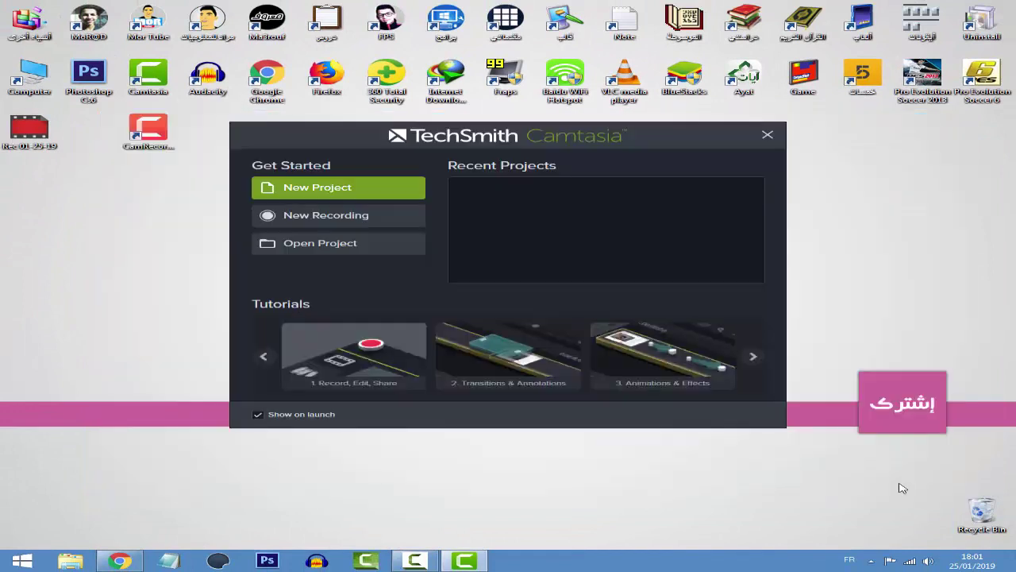
left_click(289, 193)
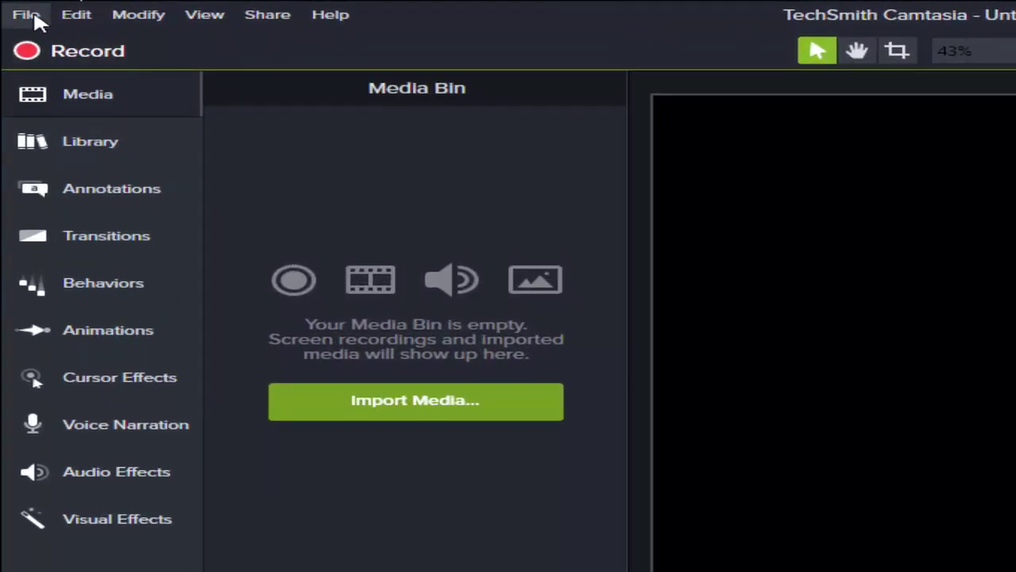
left_click(30, 15)
left_click(36, 15)
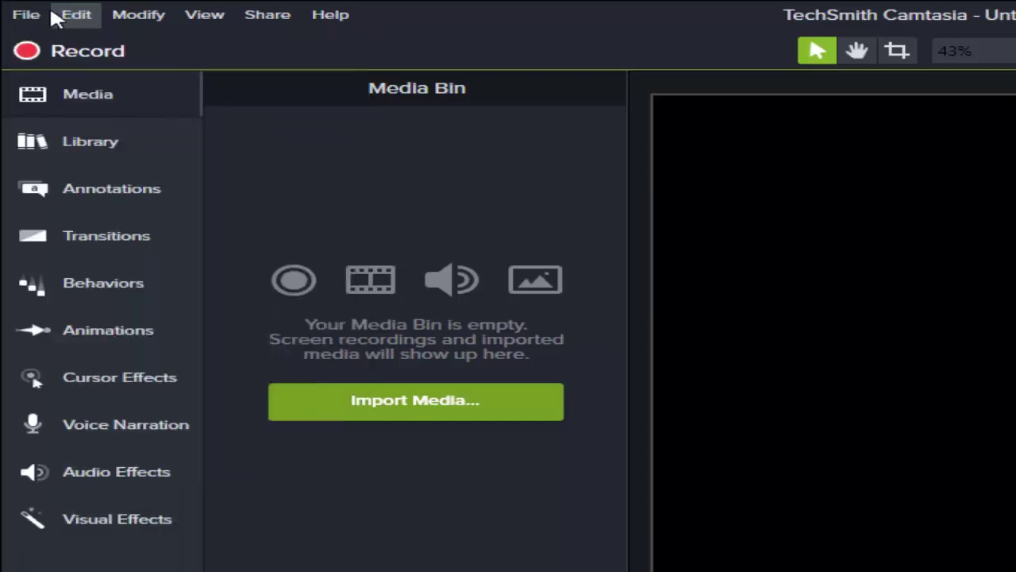
left_click(31, 17)
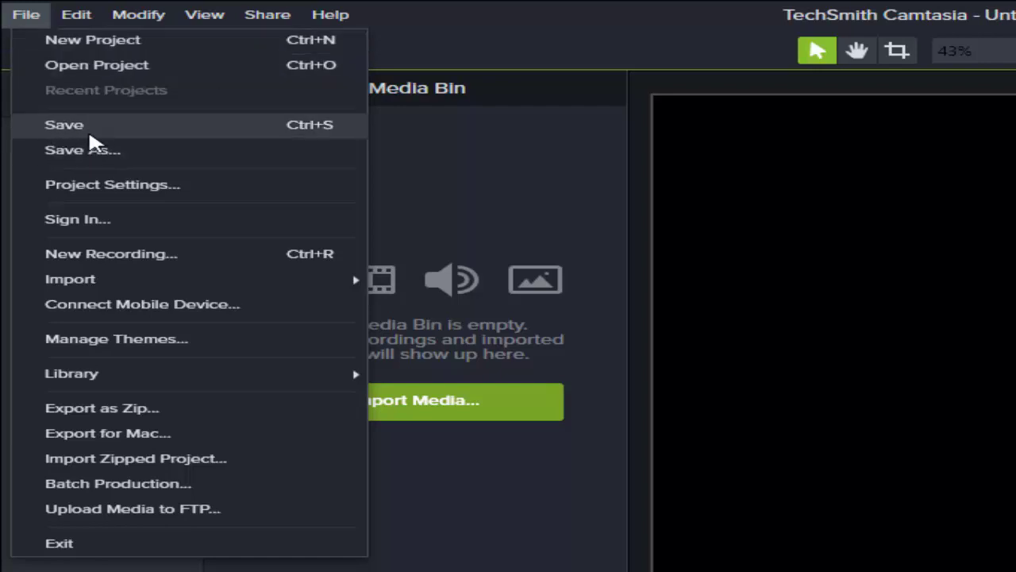
left_click(517, 180)
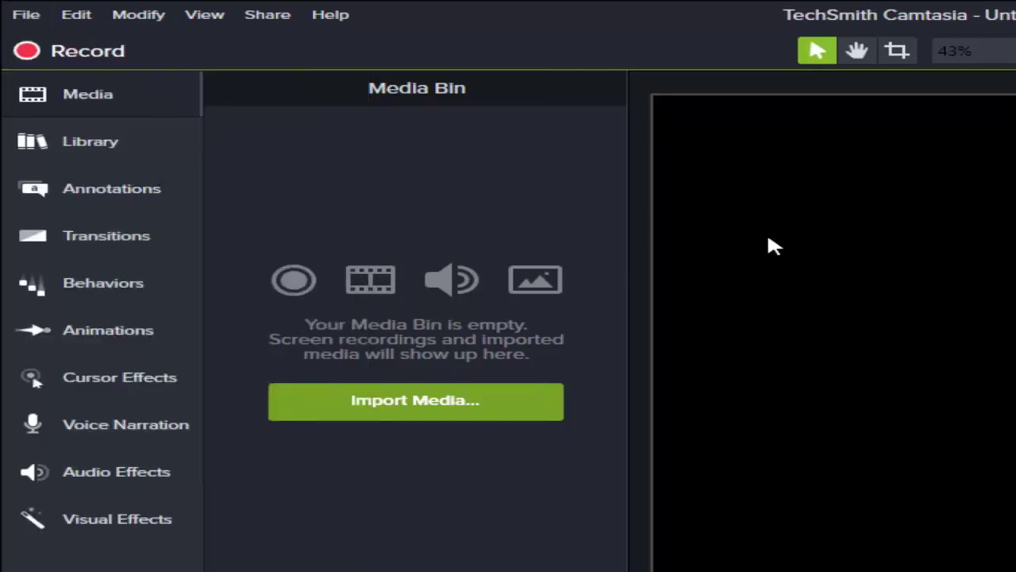
Step: Bring up the save dialog for the untitled project and cancel it
left_click(24, 16)
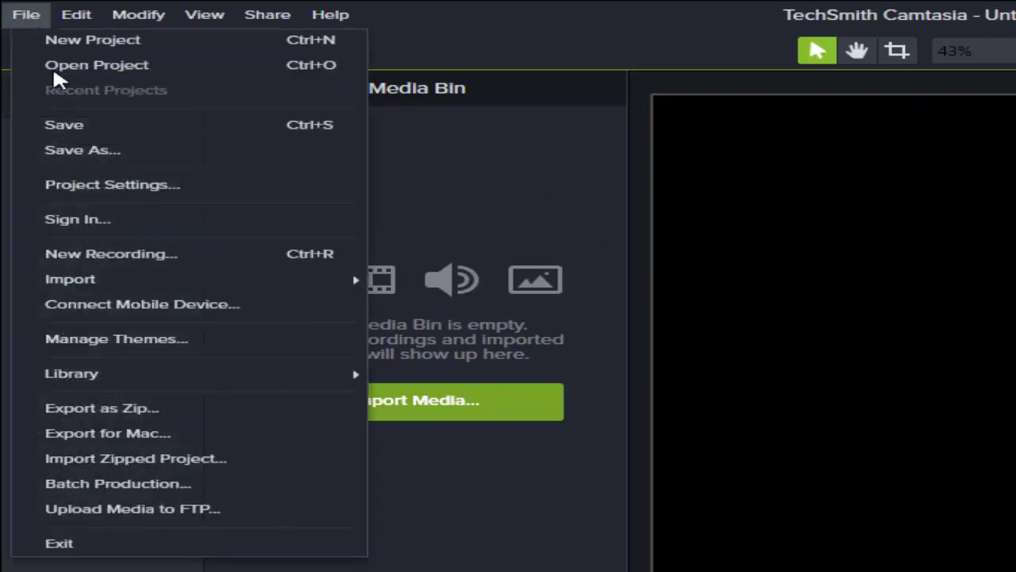
left_click(69, 132)
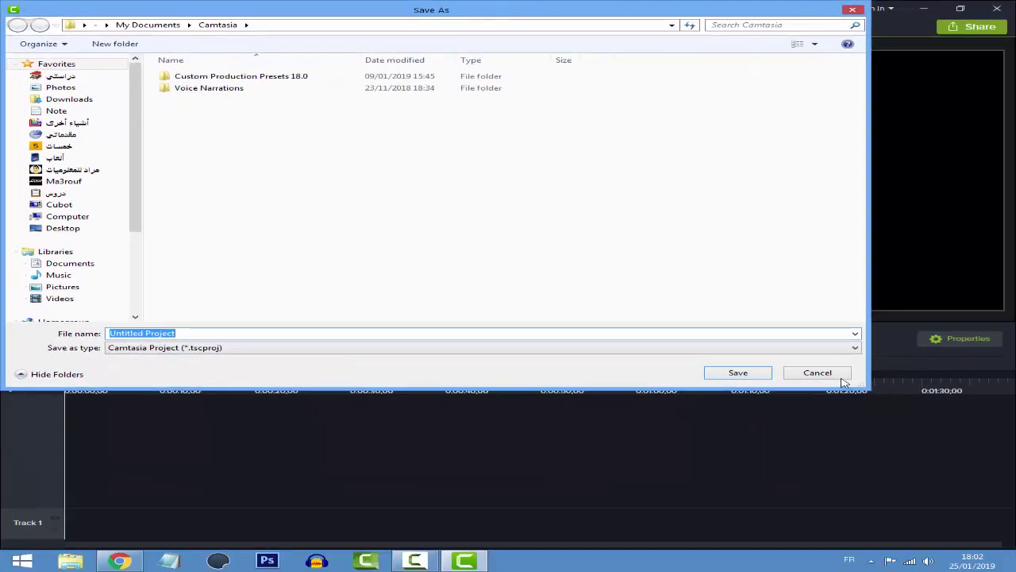
left_click(834, 372)
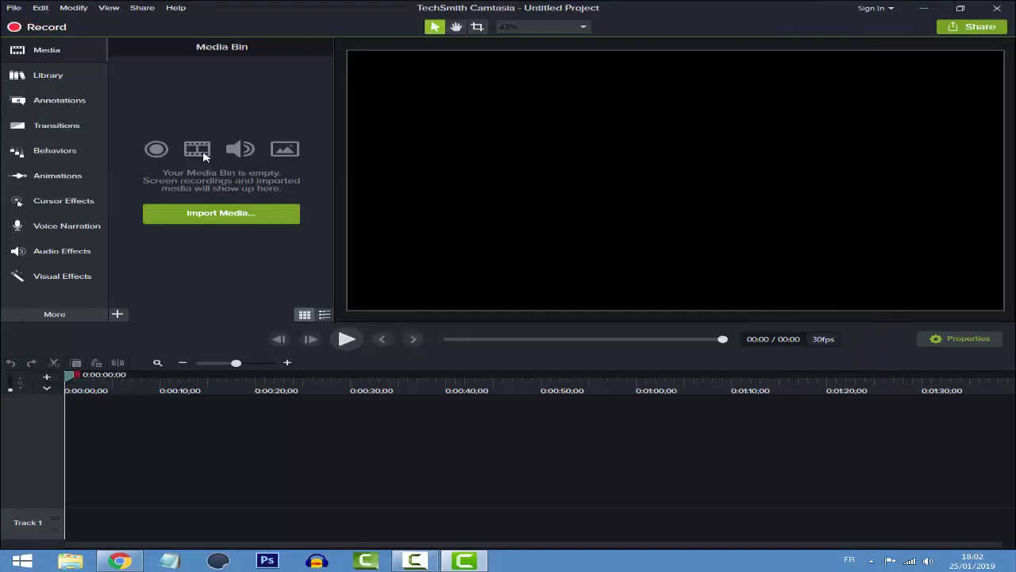
Step: Look through the project's file commands, including the library import and export options
left_click(16, 8)
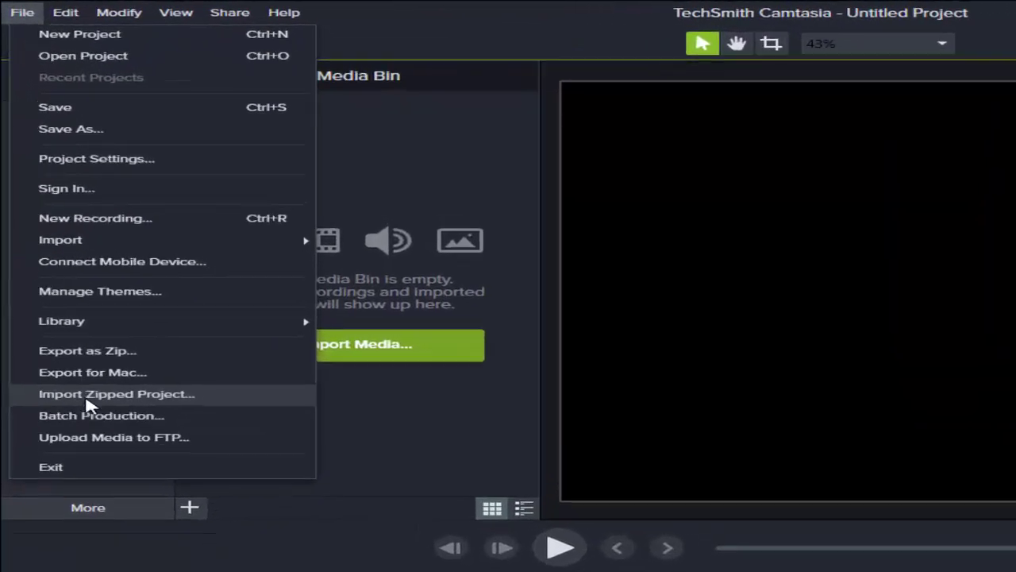
mouse_move(69, 235)
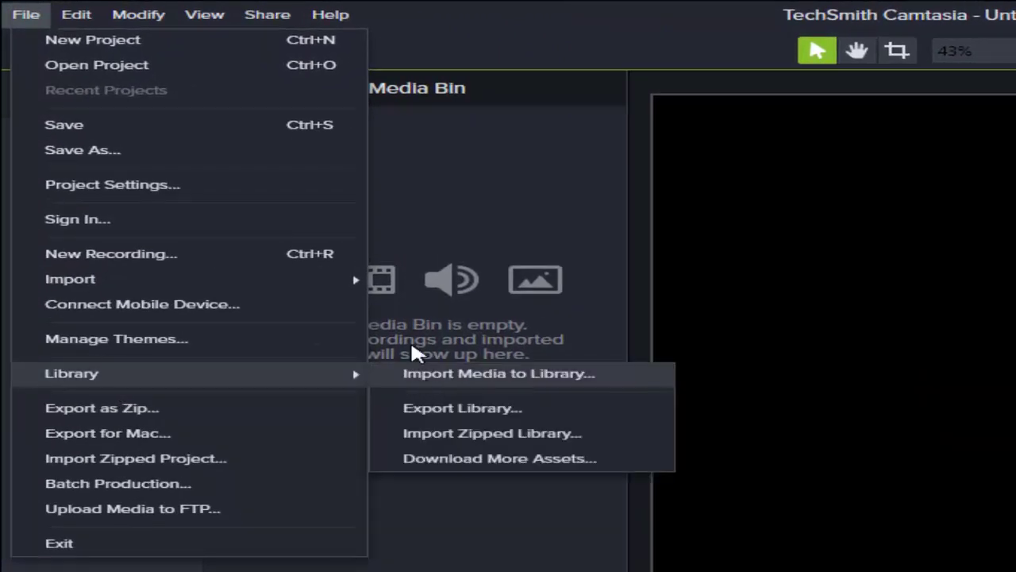
mouse_move(198, 279)
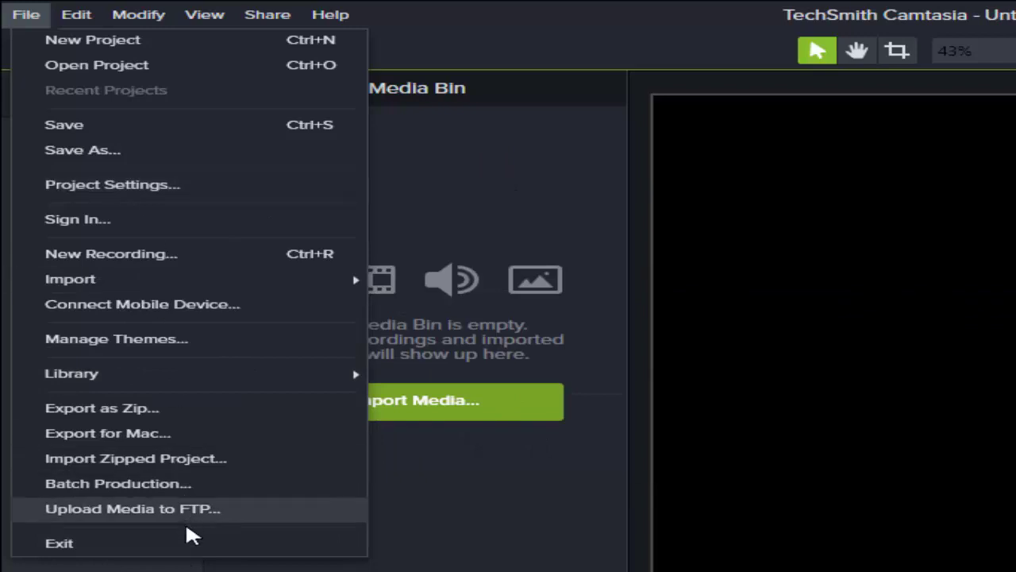
left_click(443, 545)
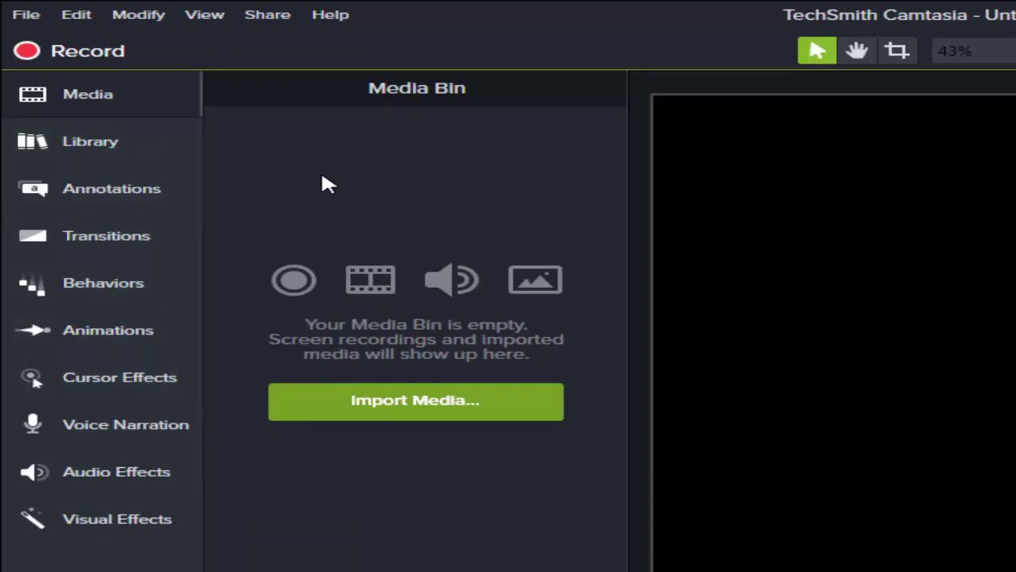
Step: Open the Camtasia 2018 library's Buildings icons and preview Apartment-01 and Apartment-02
left_click(87, 143)
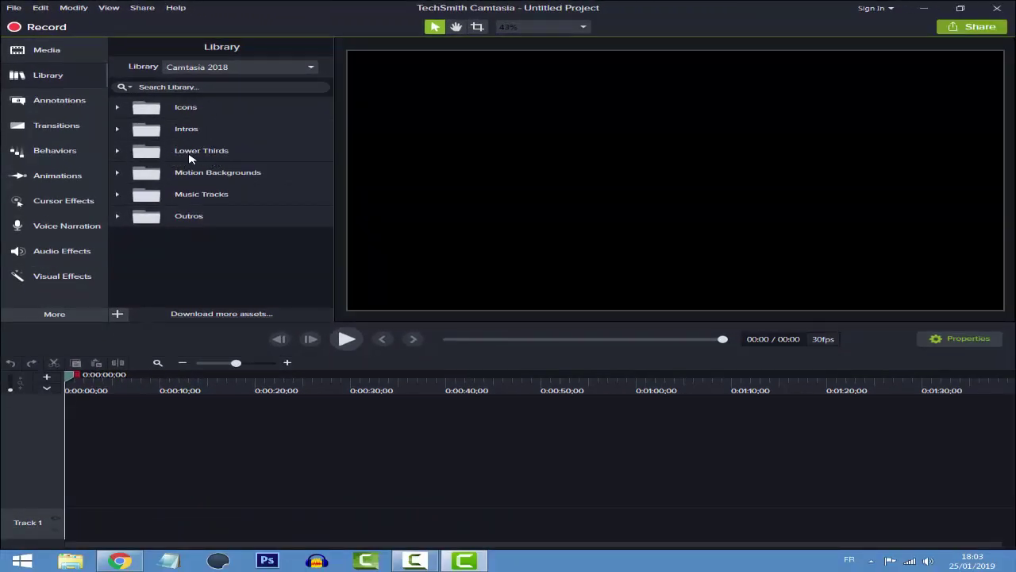
left_click(117, 108)
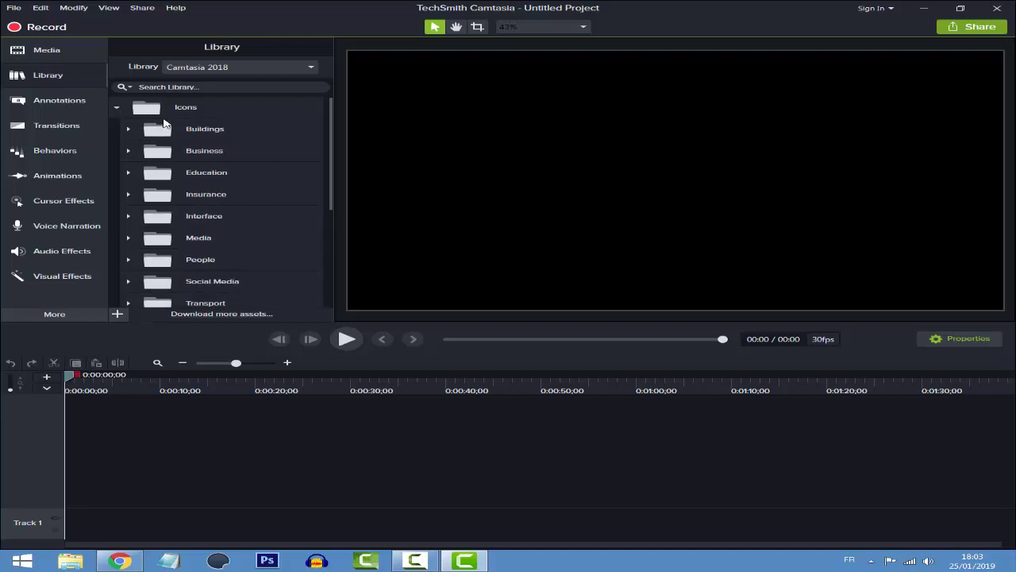
left_click(129, 129)
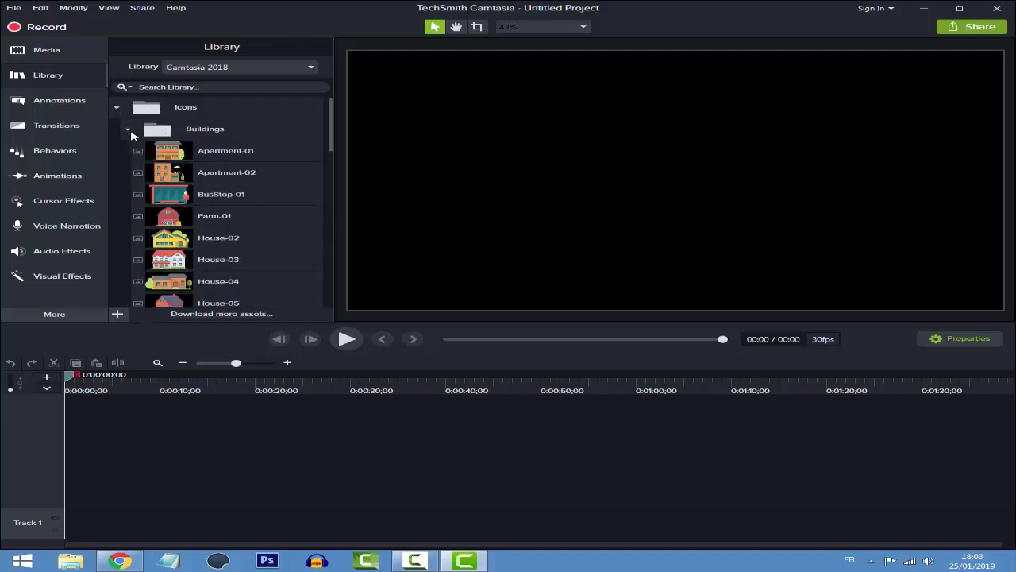
double_click(178, 157)
left_click(811, 70)
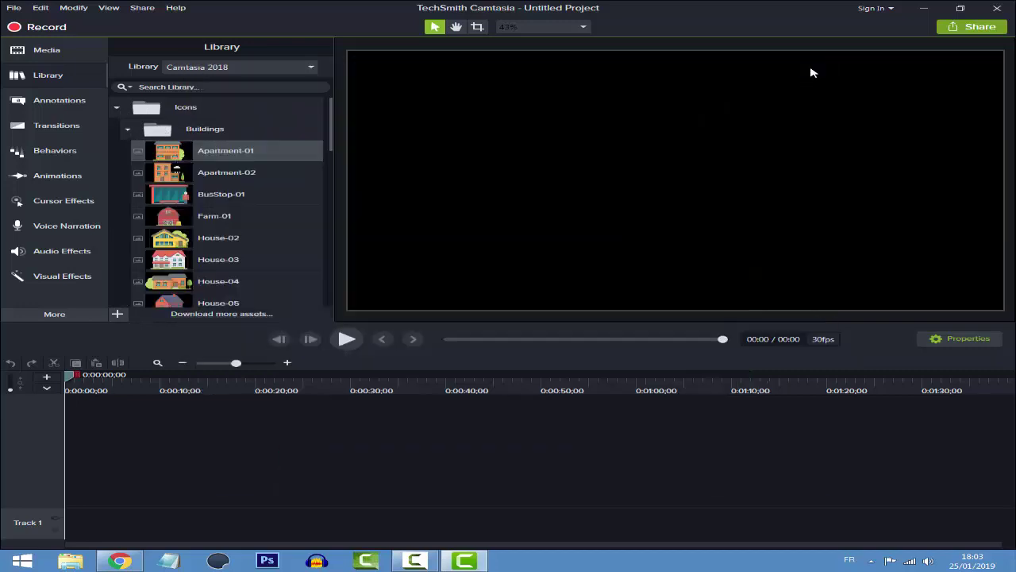
double_click(194, 172)
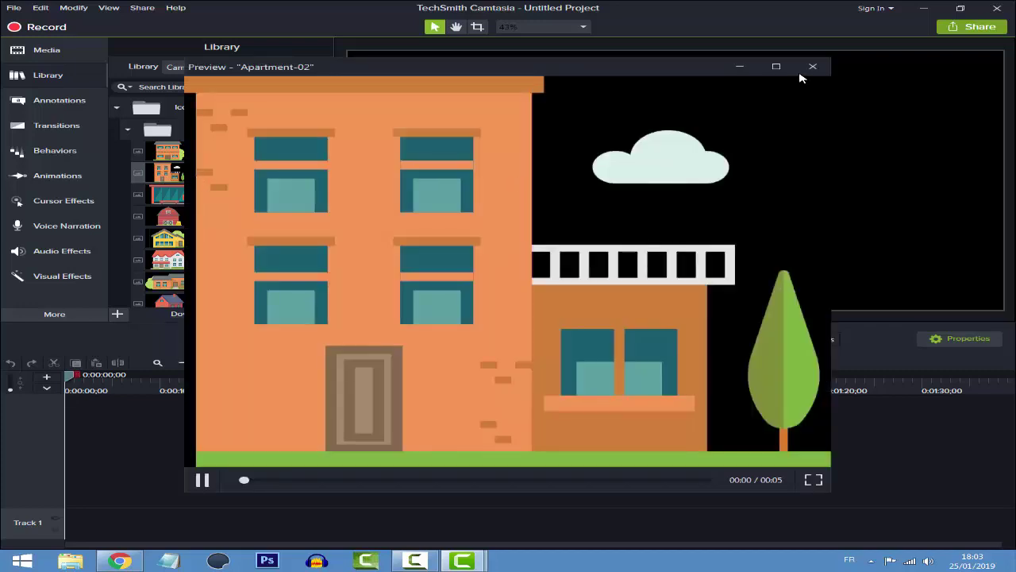
left_click(812, 67)
Step: Preview the Lighthouse-01 icon and collapse the Buildings folder
left_click_drag(330, 132, 329, 188)
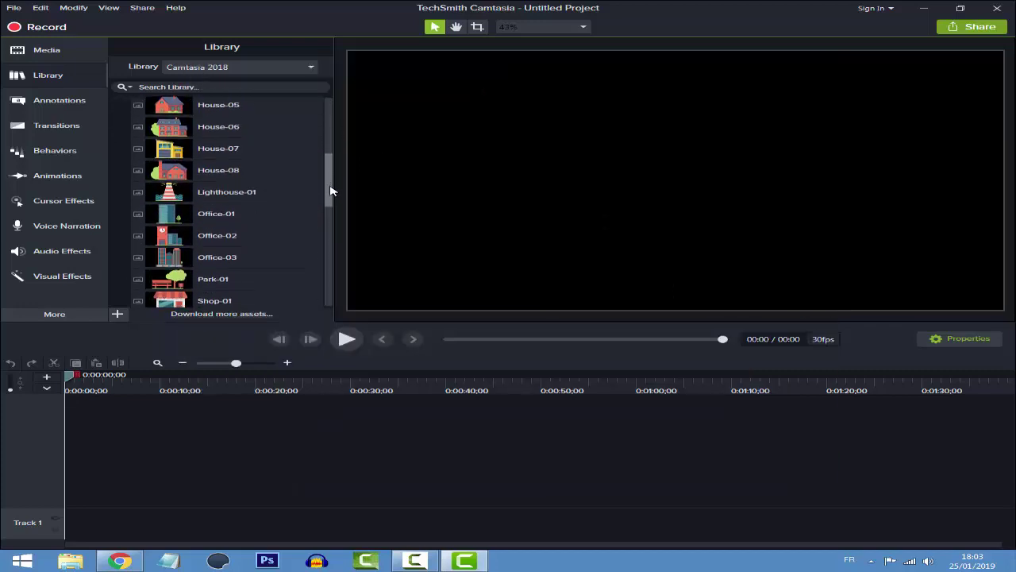
double_click(243, 181)
left_click(742, 67)
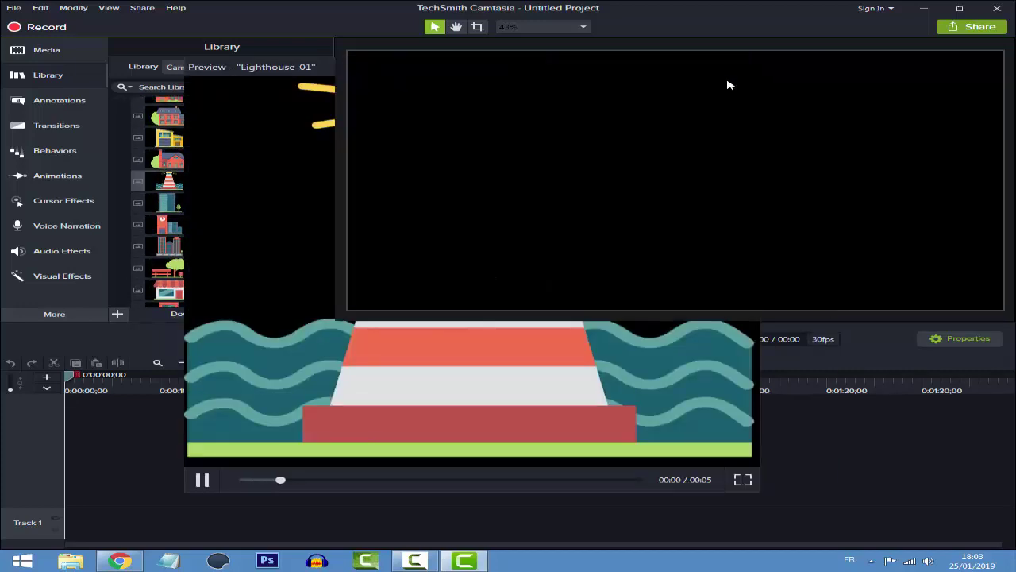
left_click_drag(329, 182, 308, 123)
left_click(127, 129)
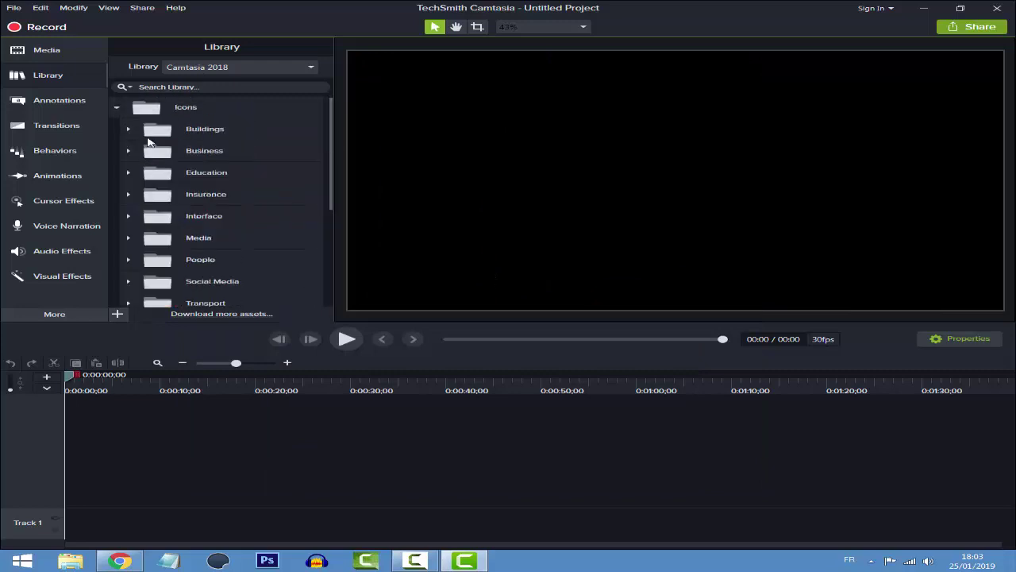
scroll(197, 164, "down", 1)
left_click(129, 104)
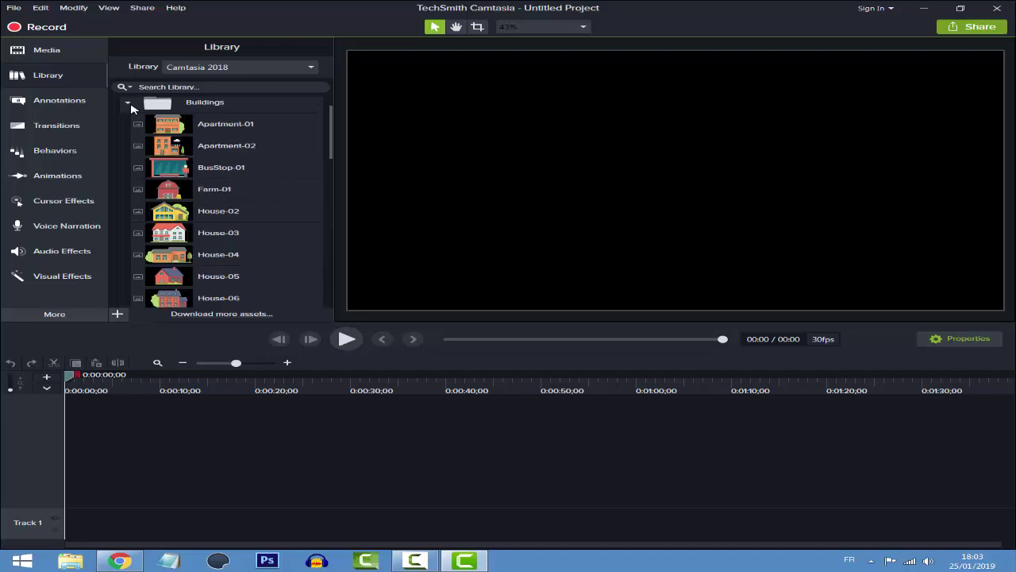
left_click(128, 103)
Step: Expand the Business icon folder and preview BusinessGuy-01
left_click(128, 125)
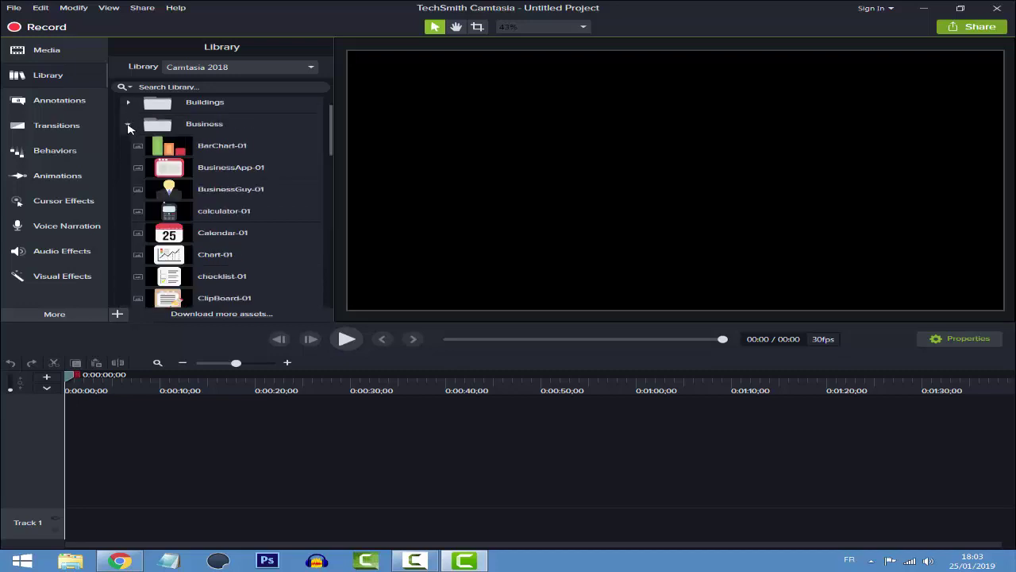
double_click(189, 185)
left_click(710, 66)
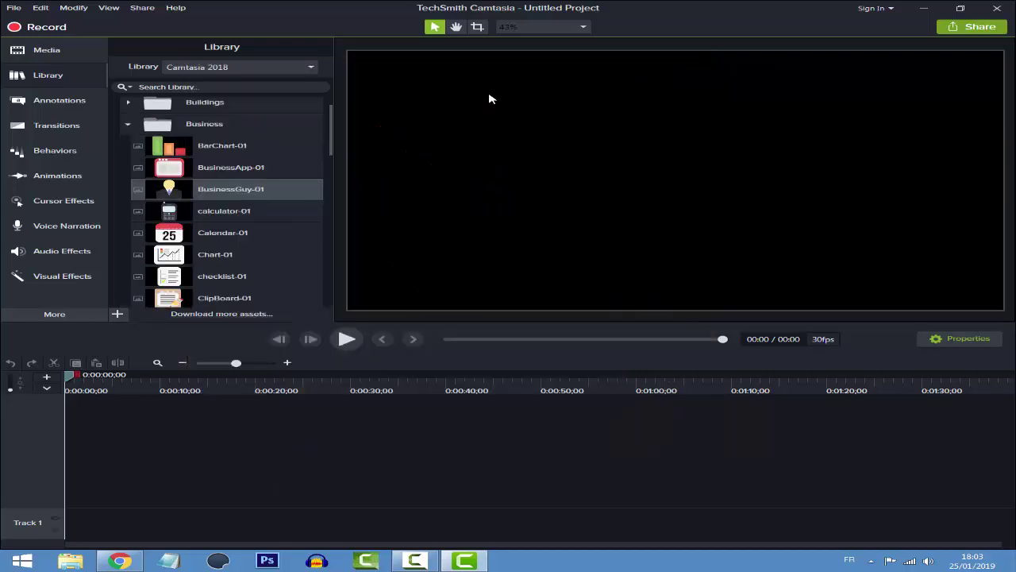
Step: Expand the Education icon folder and browse through its icons
scroll(131, 182, "down", 5)
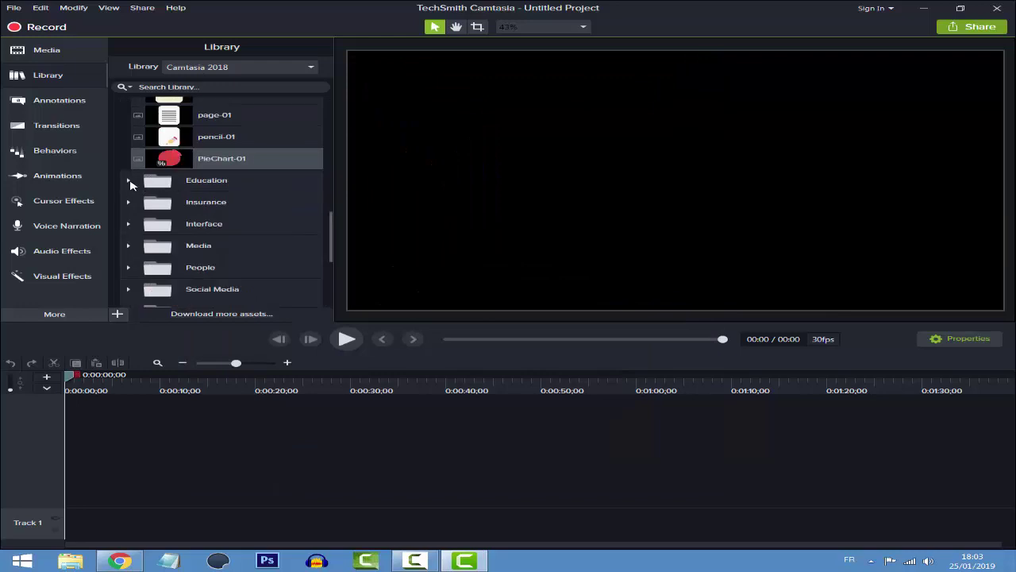
left_click(129, 181)
scroll(211, 242, "down", 5)
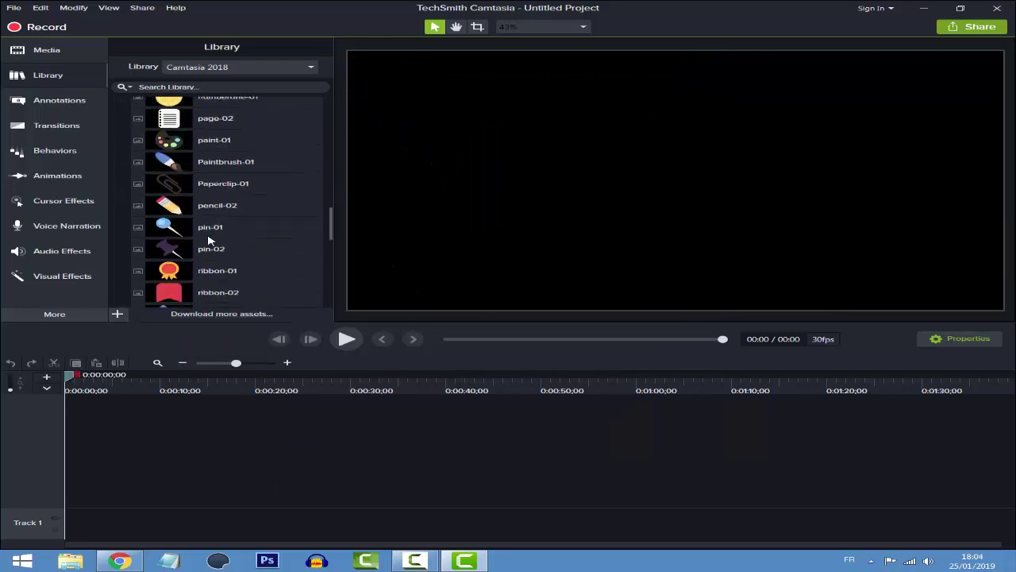
scroll(209, 239, "down", 10)
mouse_move(329, 272)
left_mouse_down()
mouse_move(329, 296)
mouse_move(324, 285)
left_mouse_up()
Step: Expand the Intros folder and preview the cornercircles and fadingsquares intros
left_click(117, 217)
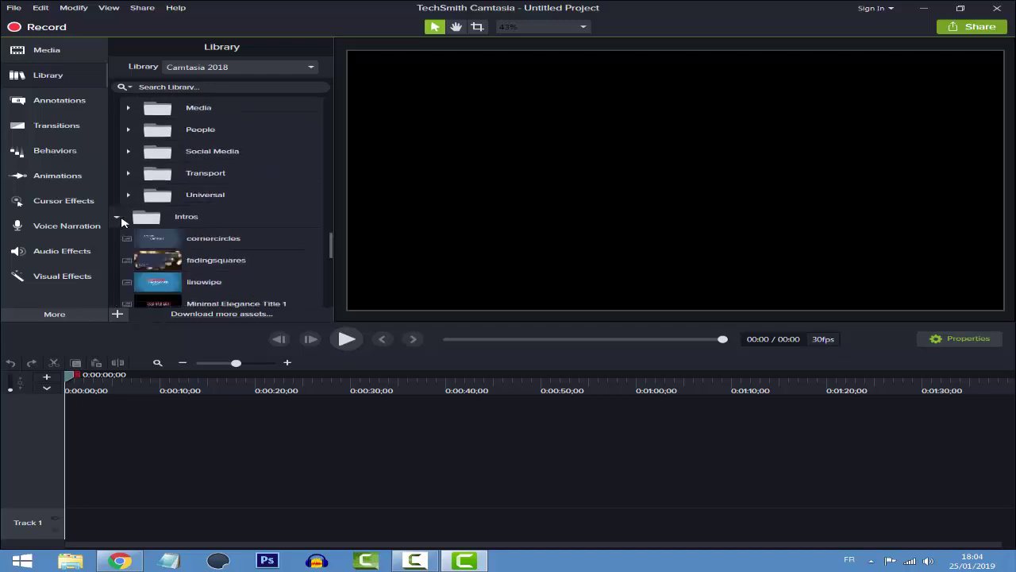
double_click(180, 239)
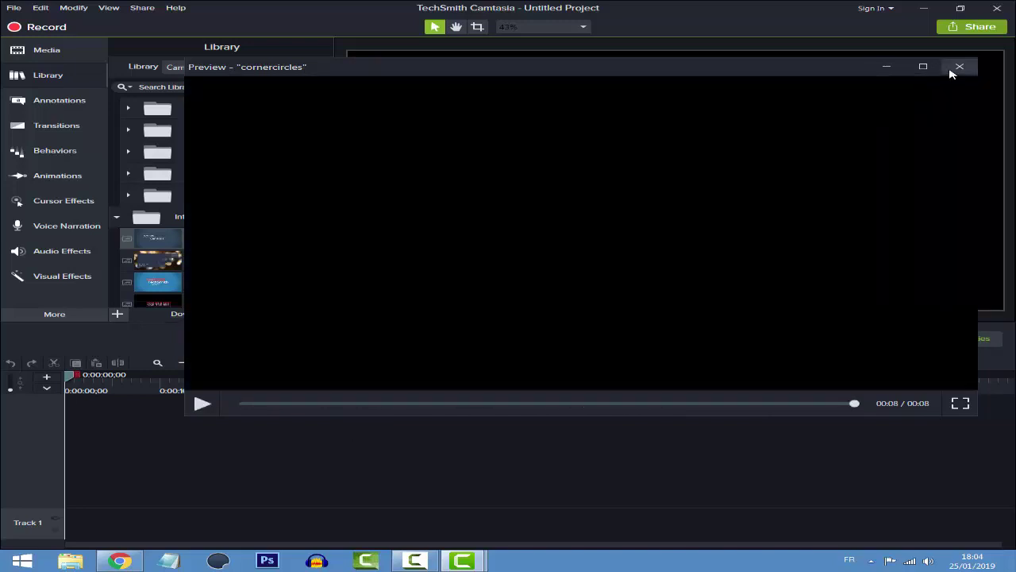
left_click(957, 69)
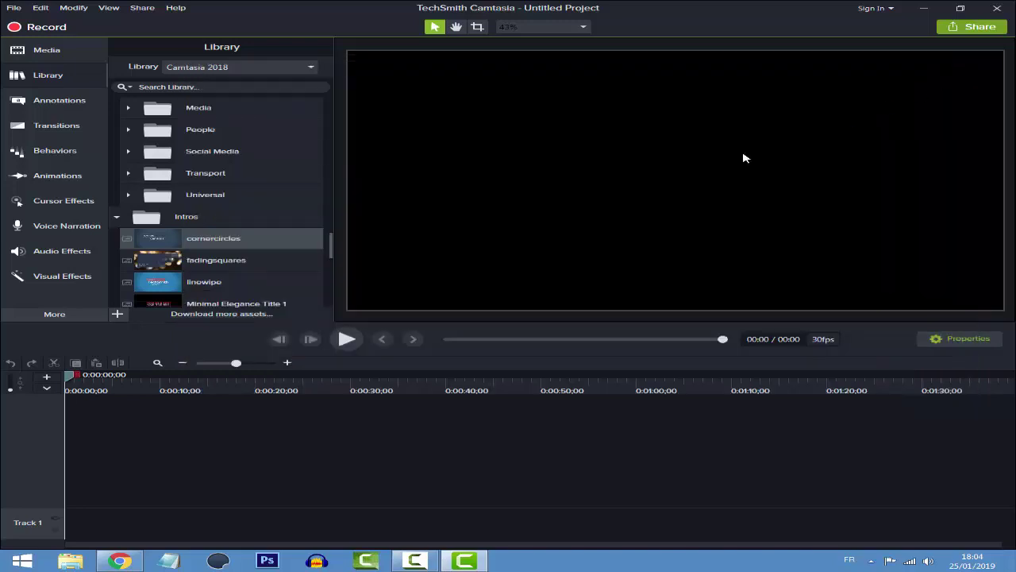
left_click(200, 262)
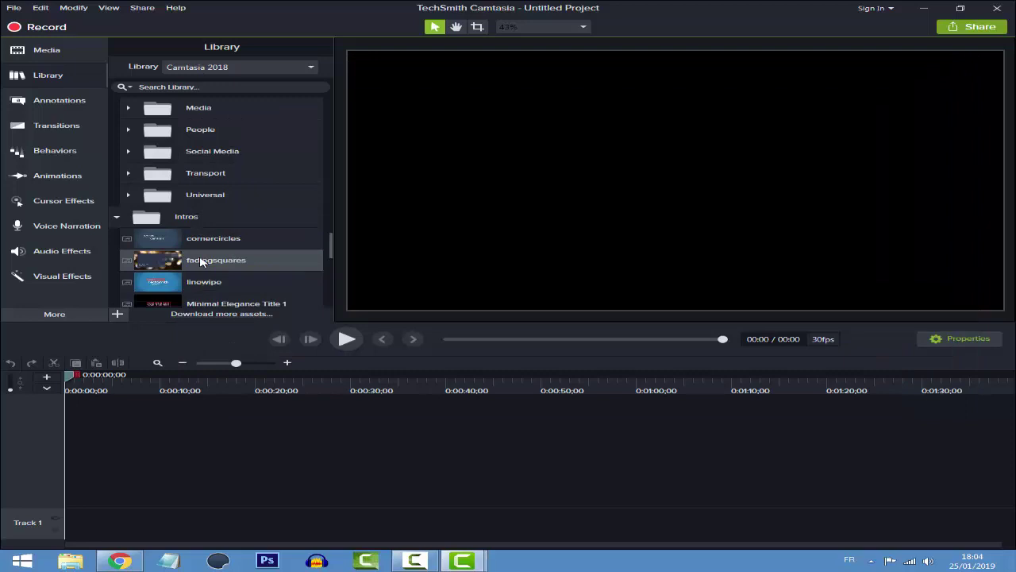
double_click(200, 262)
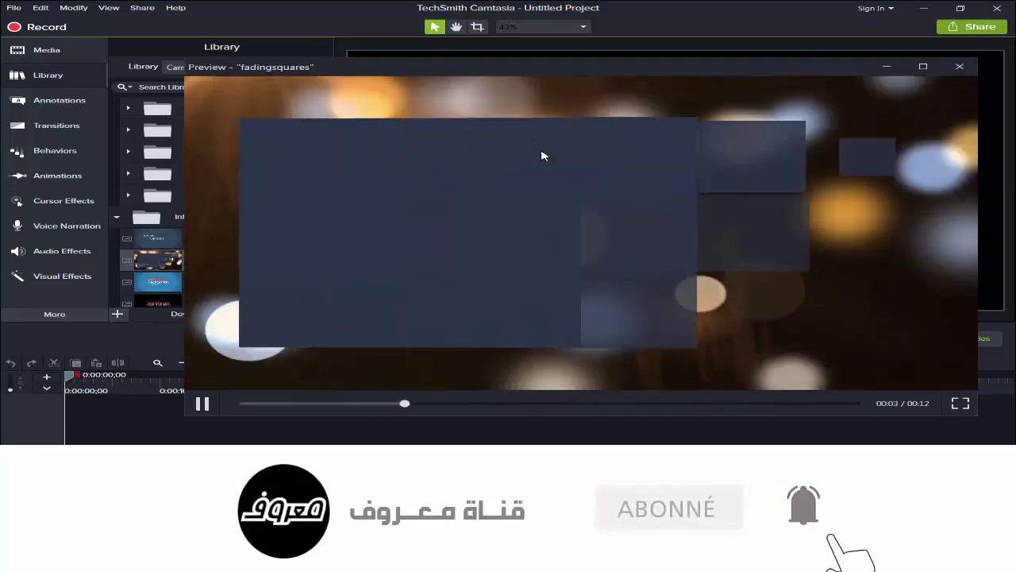
left_click(959, 66)
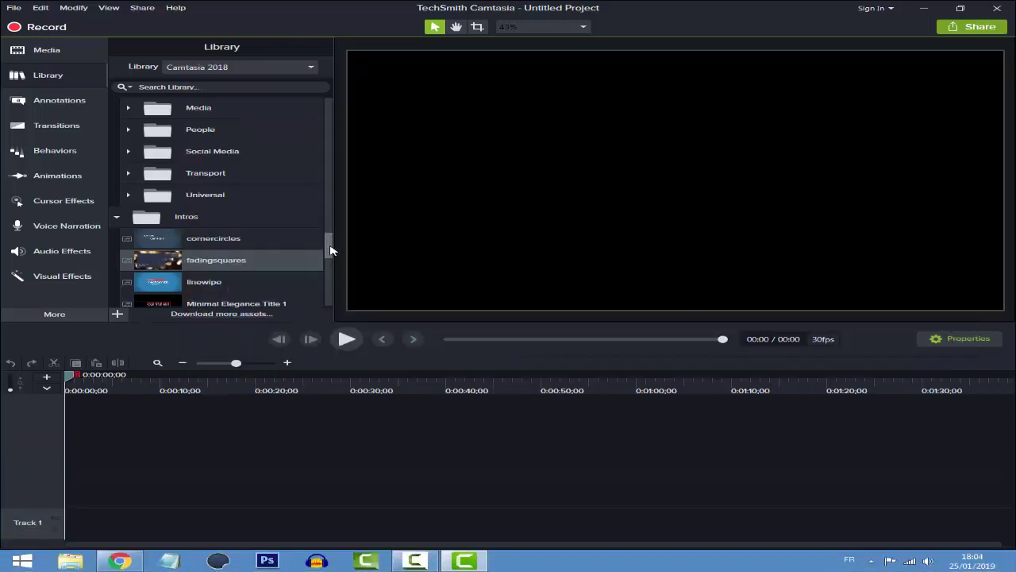
Step: Browse the remaining intros and preview State and tictactoe
left_click_drag(332, 251, 334, 268)
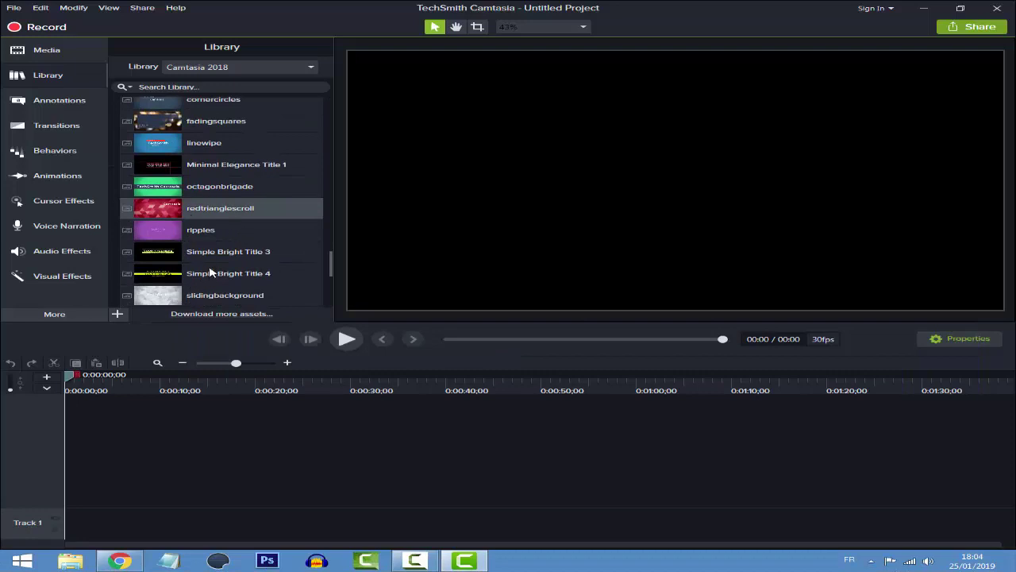
scroll(210, 272, "down", 5)
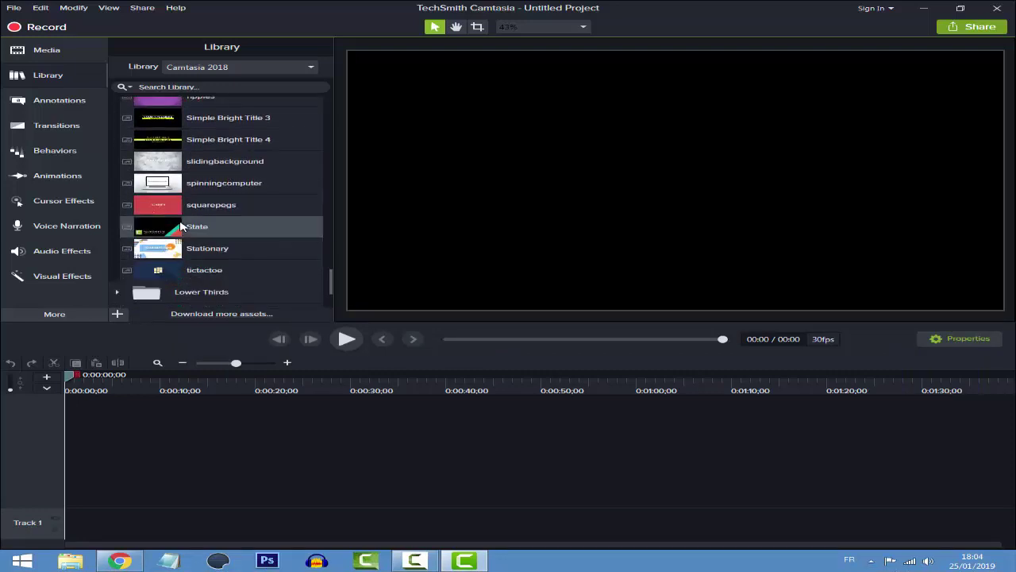
double_click(181, 227)
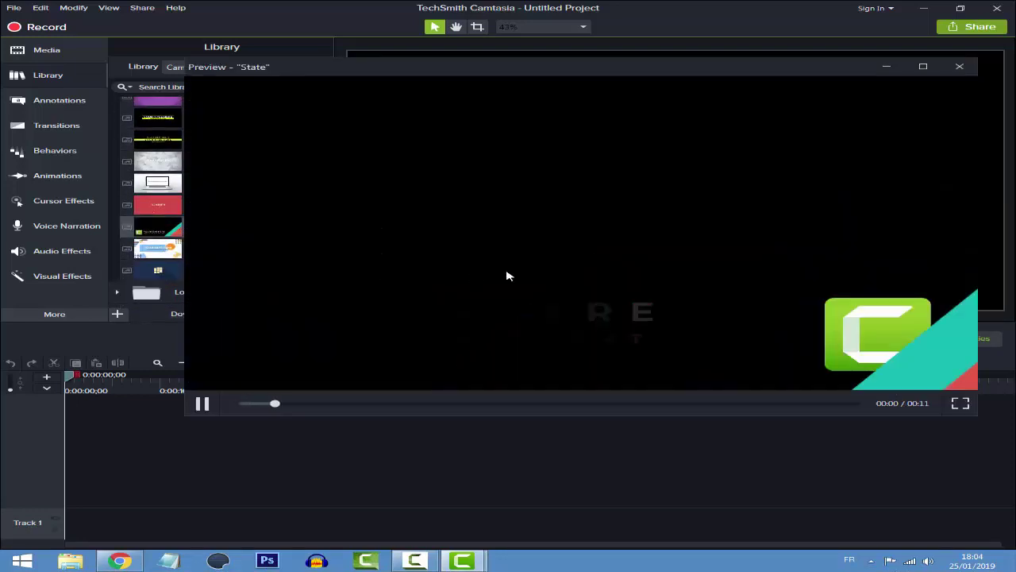
left_click(959, 66)
scroll(226, 246, "down", 3)
double_click(147, 191)
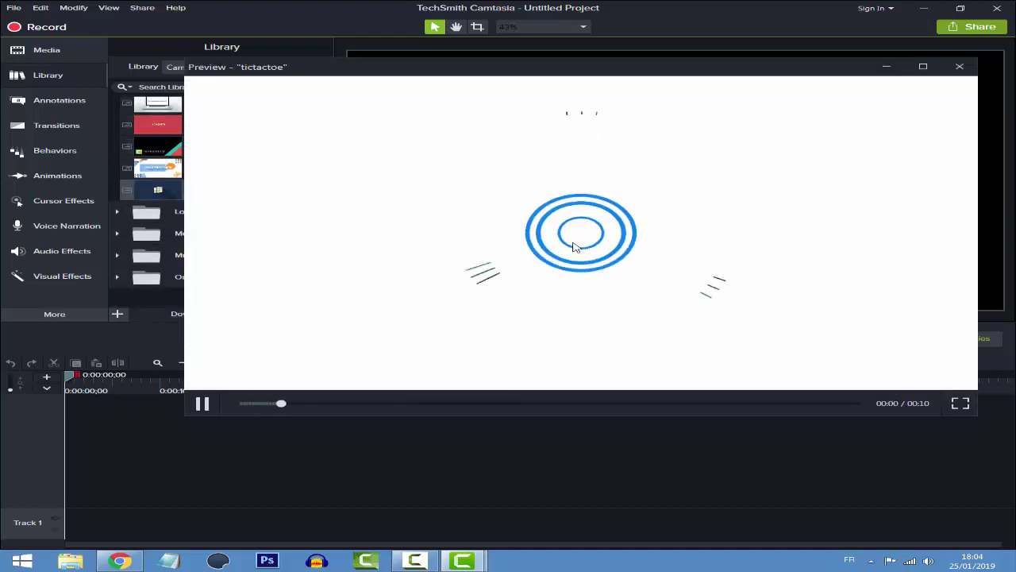
left_click(959, 67)
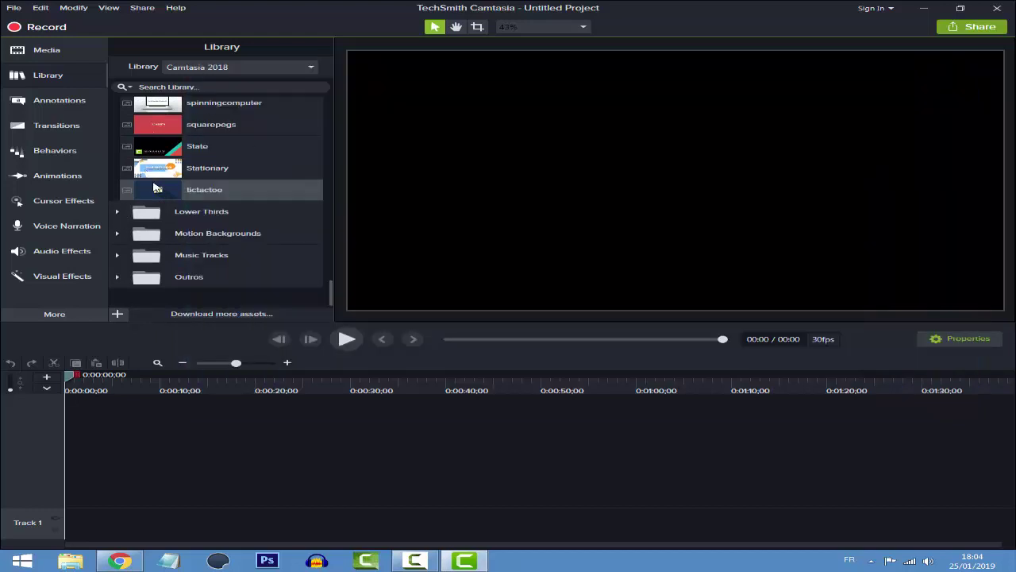
Step: Expand the Lower Thirds folder, preview Assist and basictext-01, and browse the rest of its assets
left_click(117, 212)
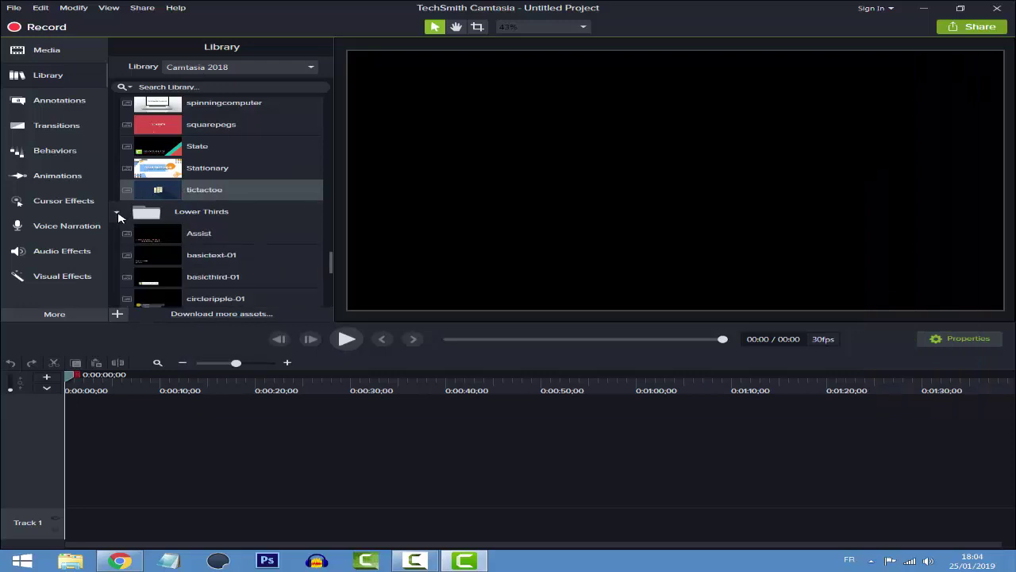
double_click(152, 240)
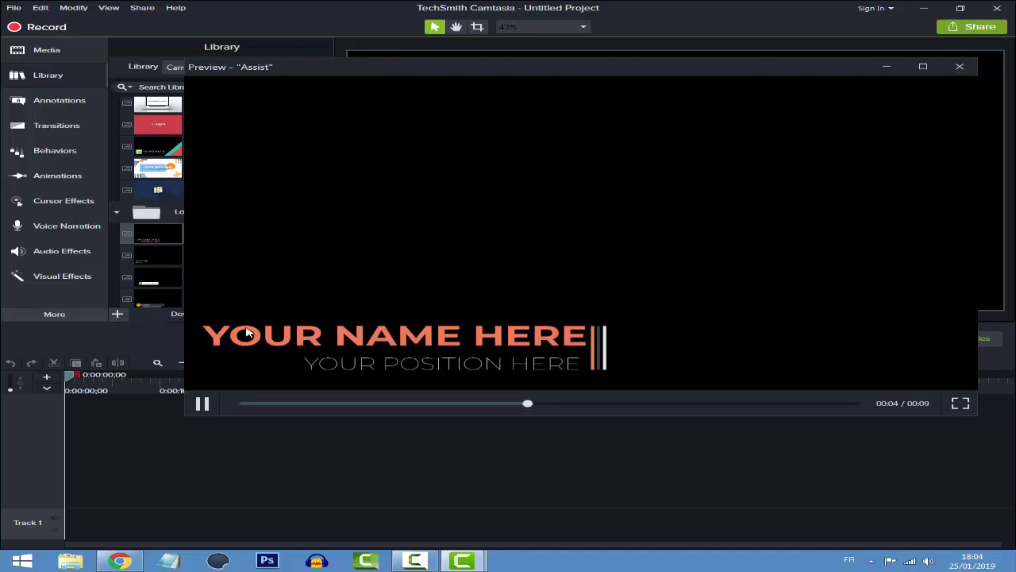
left_click(957, 67)
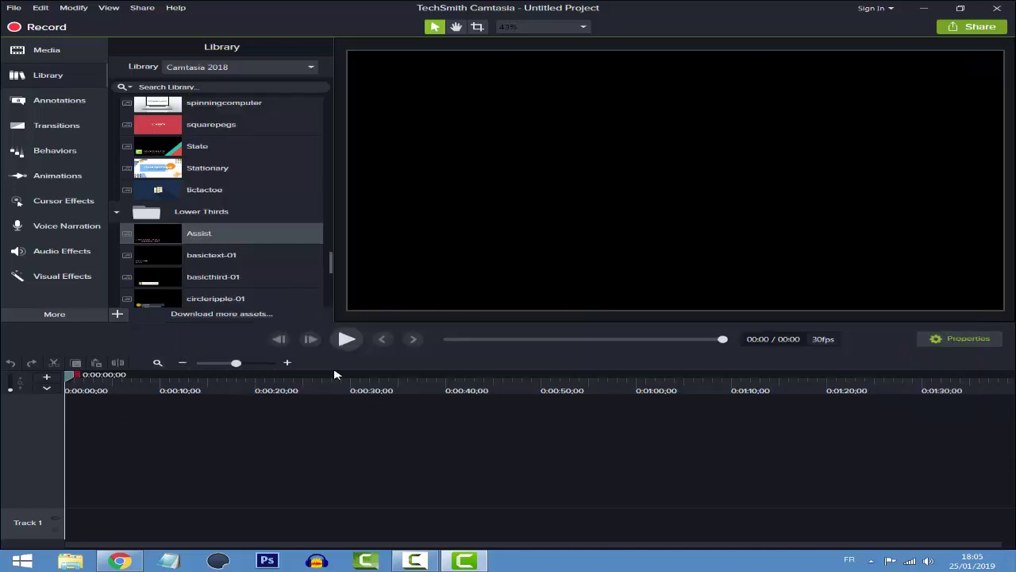
scroll(163, 251, "down", 3)
double_click(177, 173)
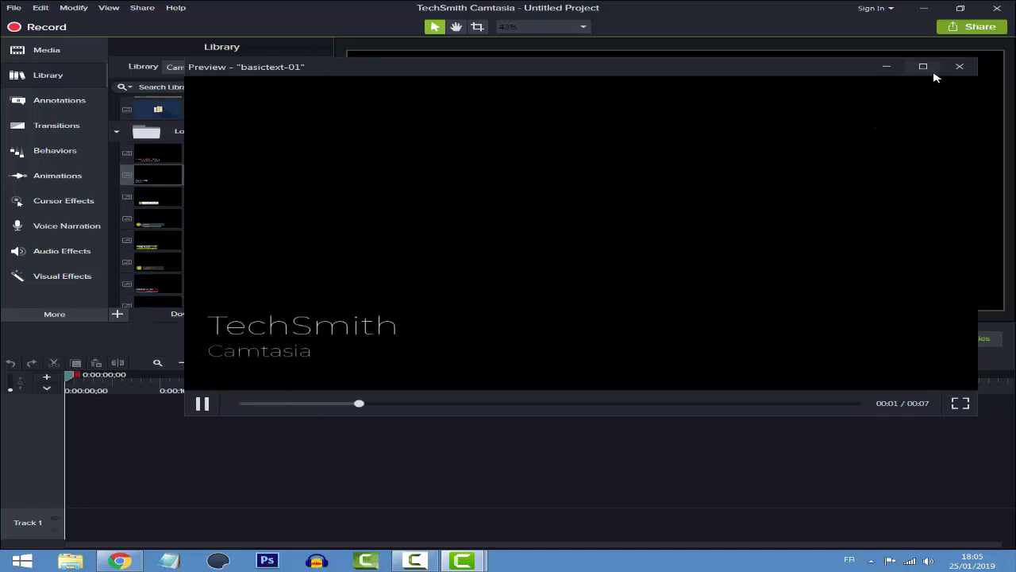
left_click(936, 68)
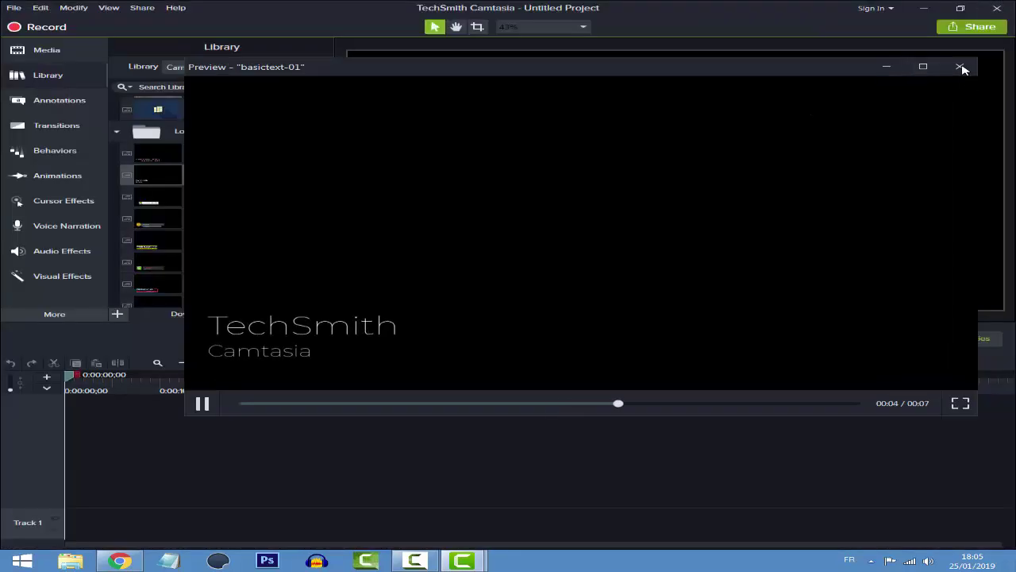
left_click(963, 69)
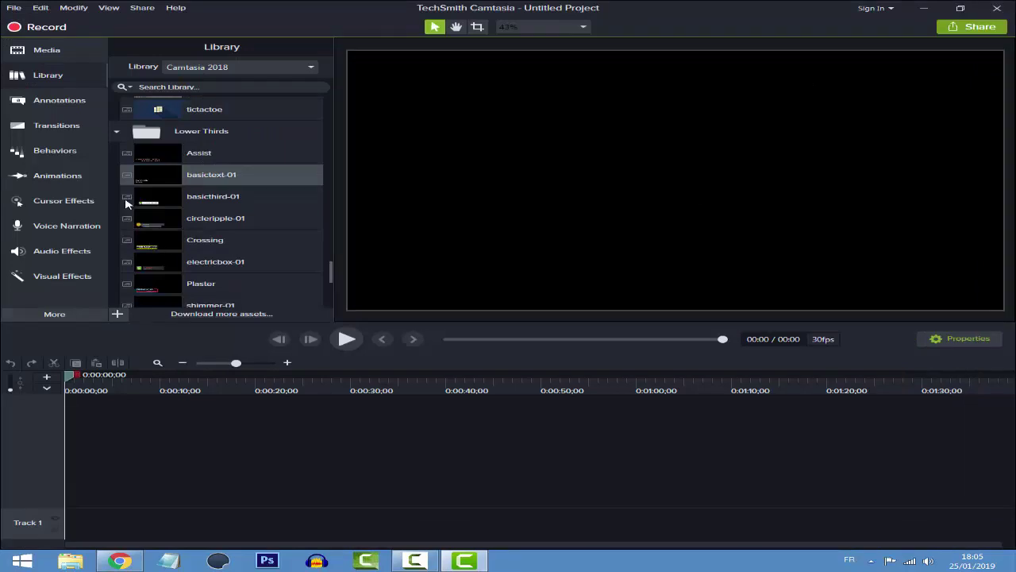
scroll(169, 246, "down", 5)
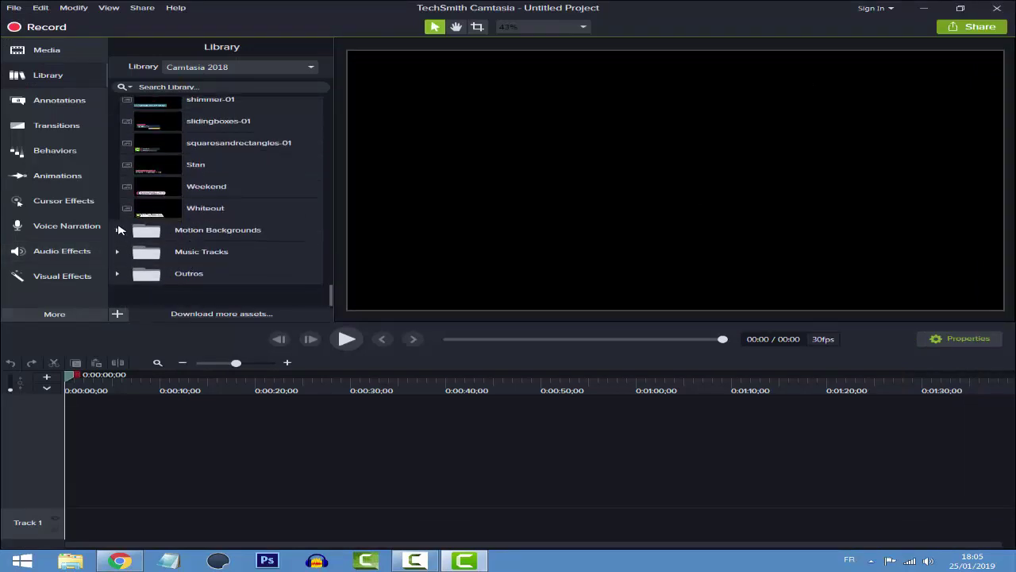
Step: Expand the Motion Backgrounds folder and preview the bokehdots, classroomzoom and floatingboxes backgrounds
left_click(118, 231)
double_click(151, 254)
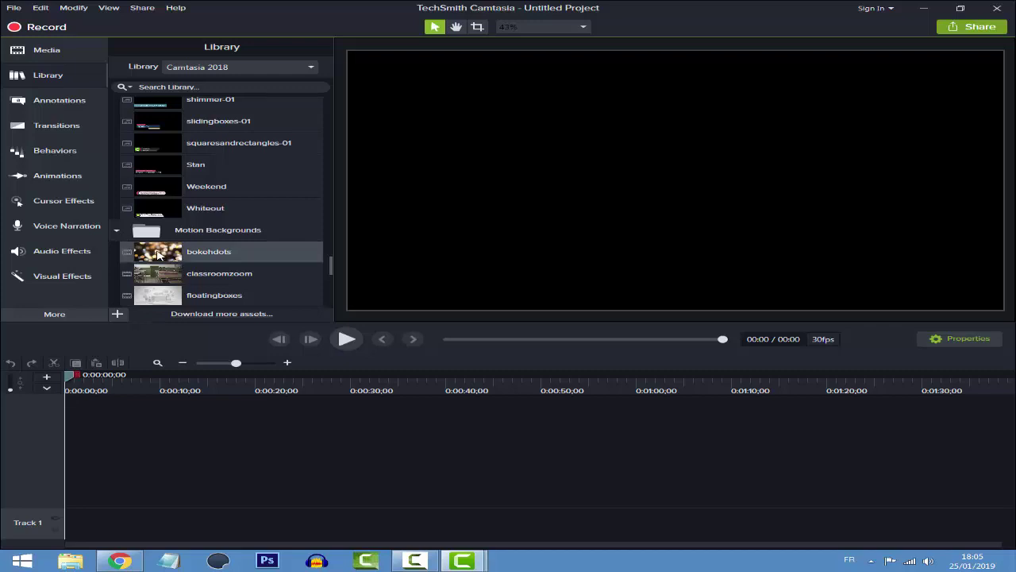
key("Escape")
double_click(143, 285)
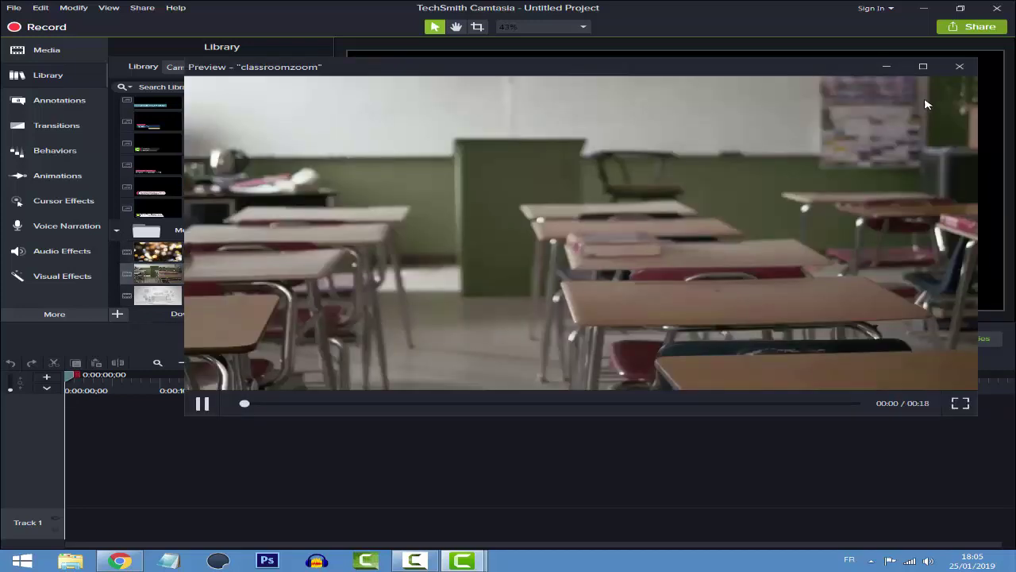
key("Escape")
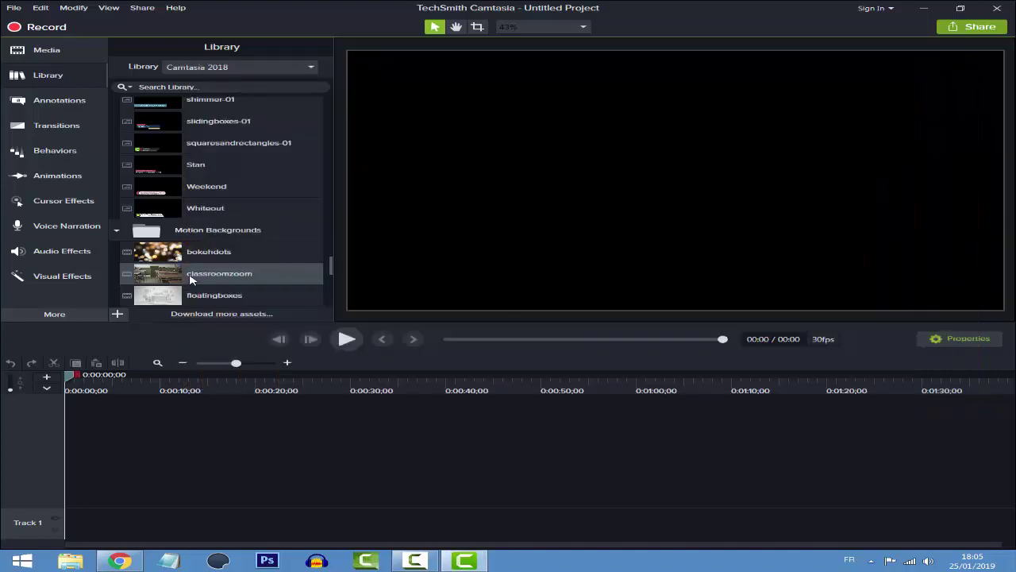
double_click(190, 295)
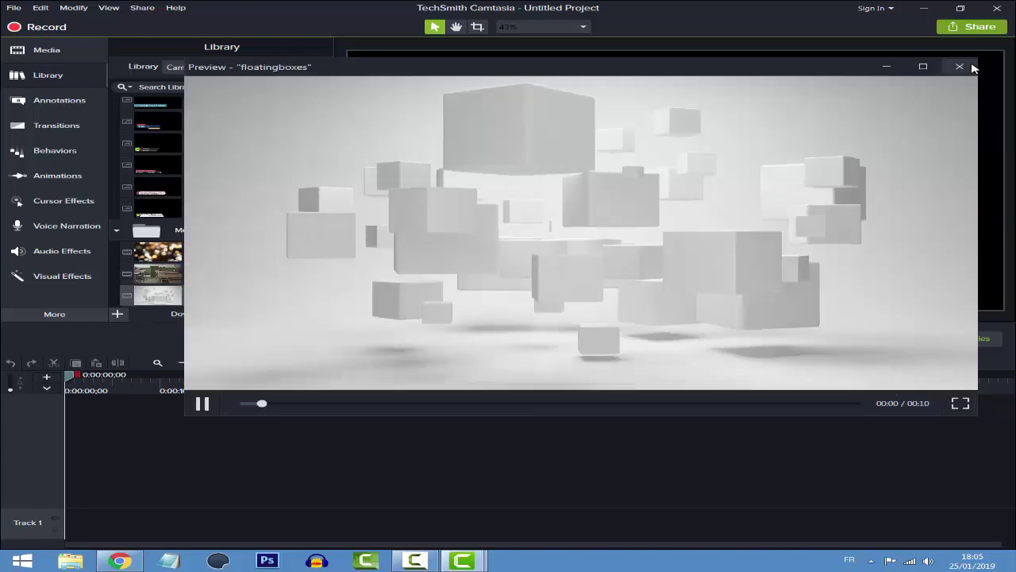
left_click(972, 66)
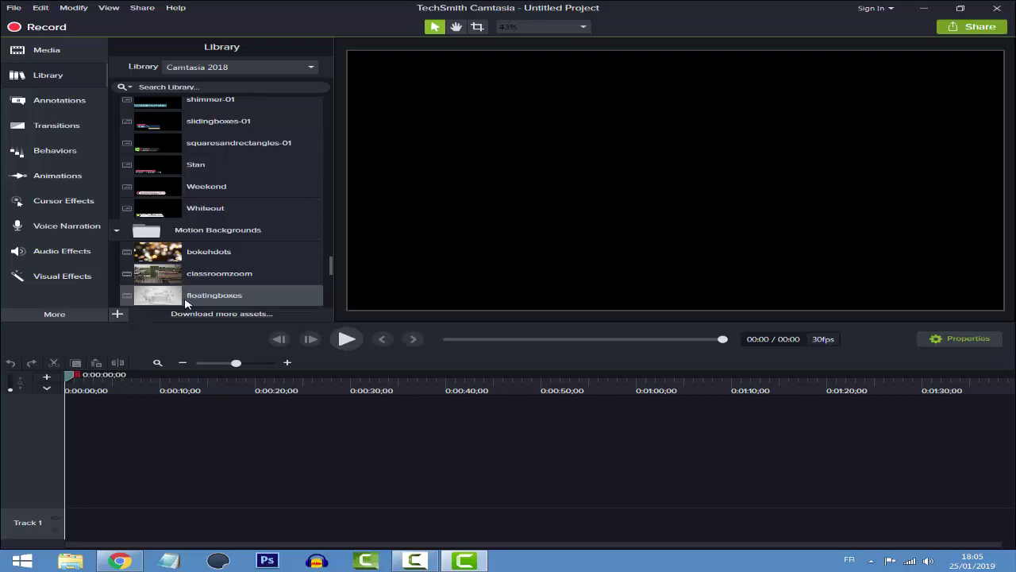
Step: Collapse the Motion Backgrounds, Lower Thirds, Intros and Education folders in the library
left_click(116, 231)
scroll(127, 230, "up", 4)
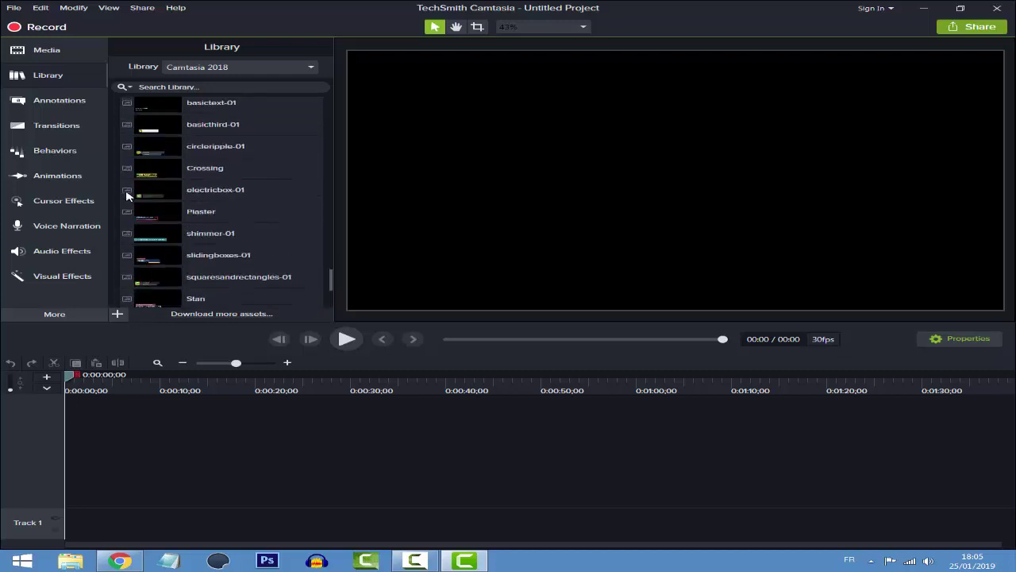
scroll(117, 172, "up", 8)
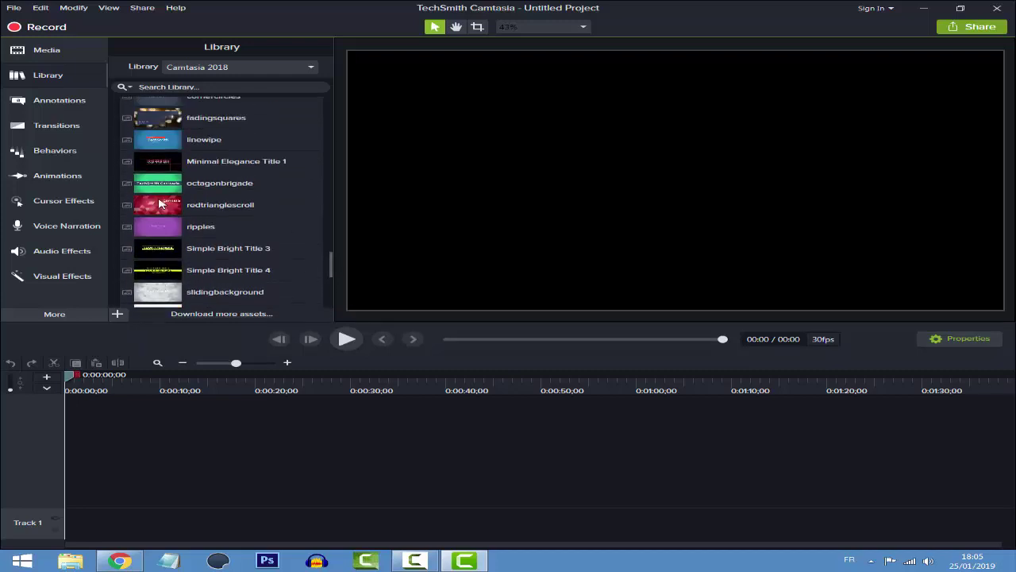
left_click(117, 208)
scroll(177, 213, "up", 10)
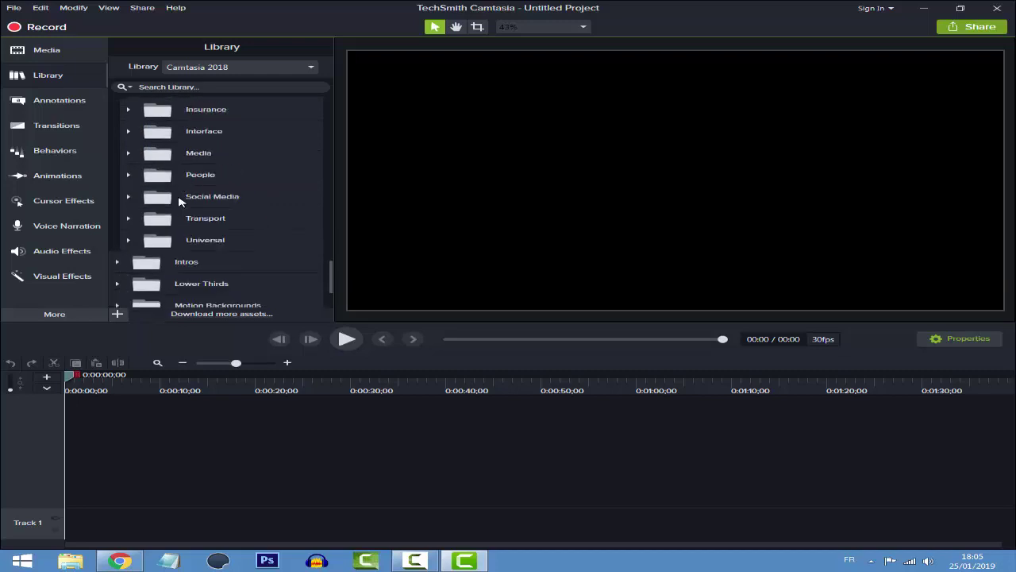
scroll(177, 212, "up", 10)
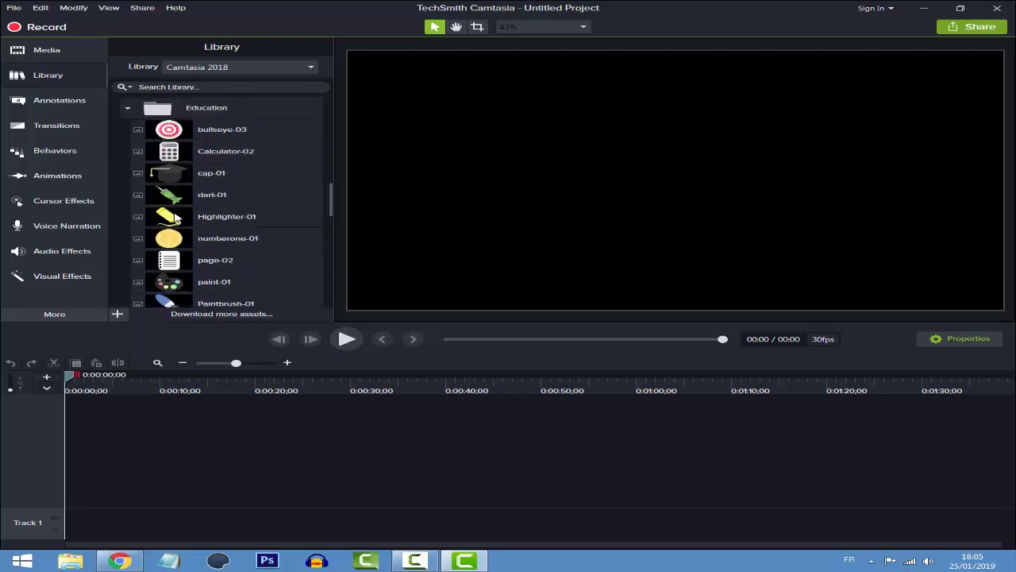
left_click(128, 163)
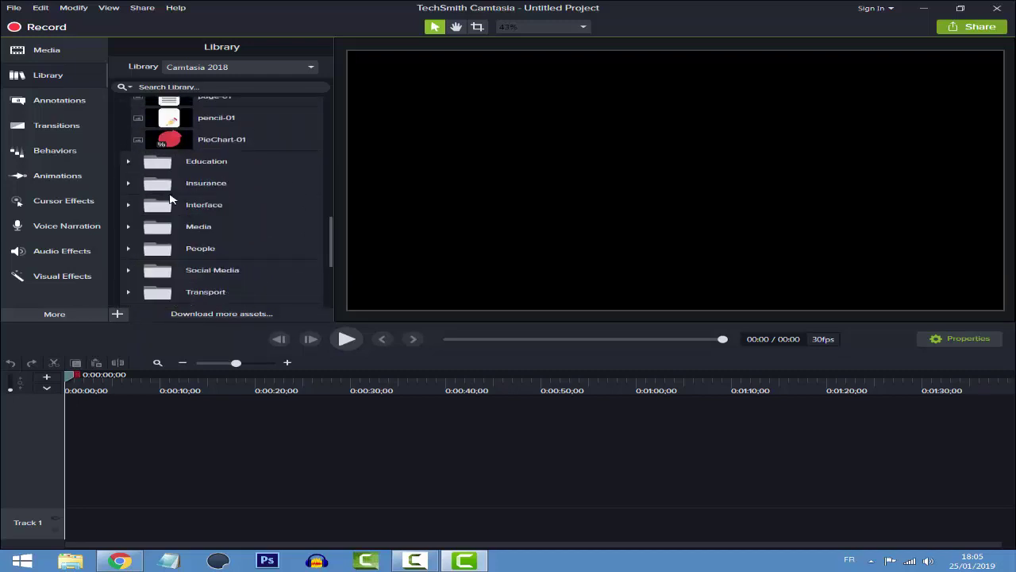
scroll(129, 157, "up", 5)
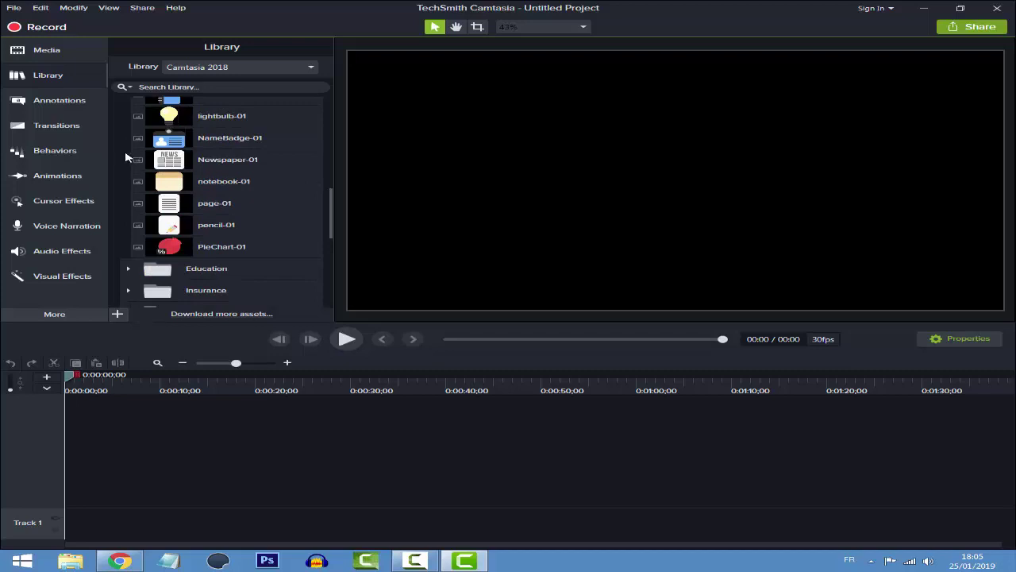
Step: Open the callout annotations, look through the All style, and display the Legacy callouts
left_click(59, 111)
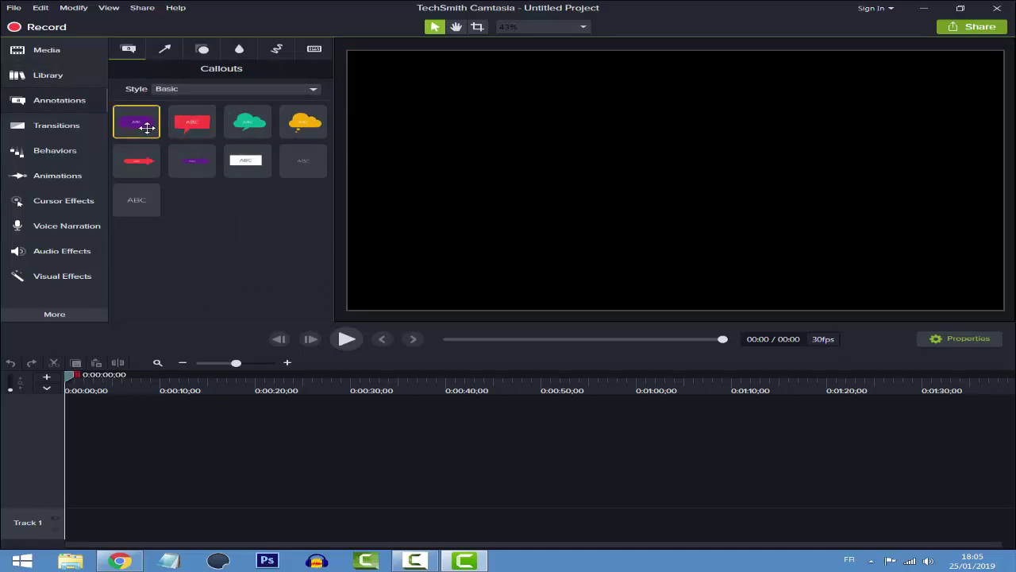
left_click(196, 94)
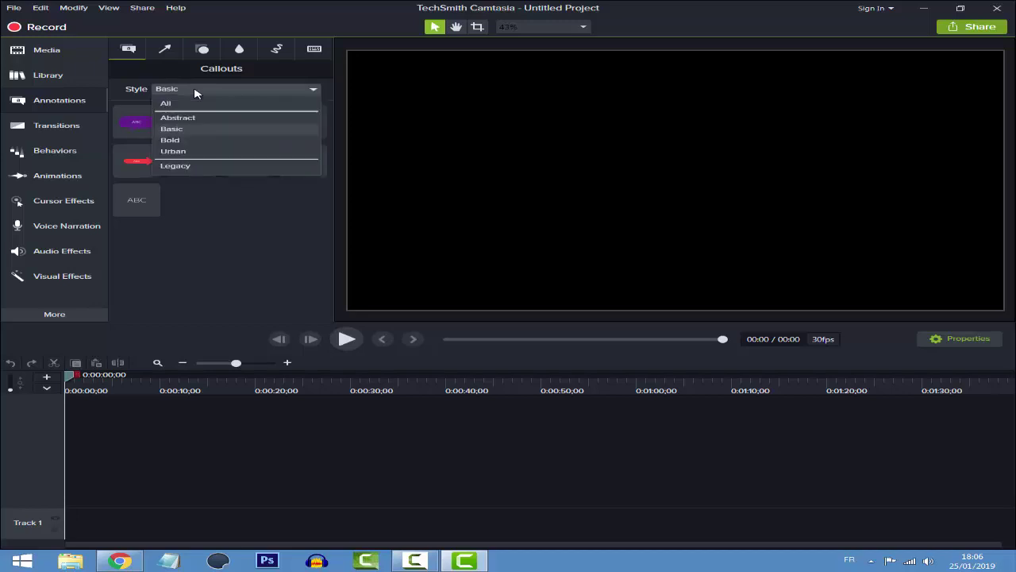
left_click(176, 165)
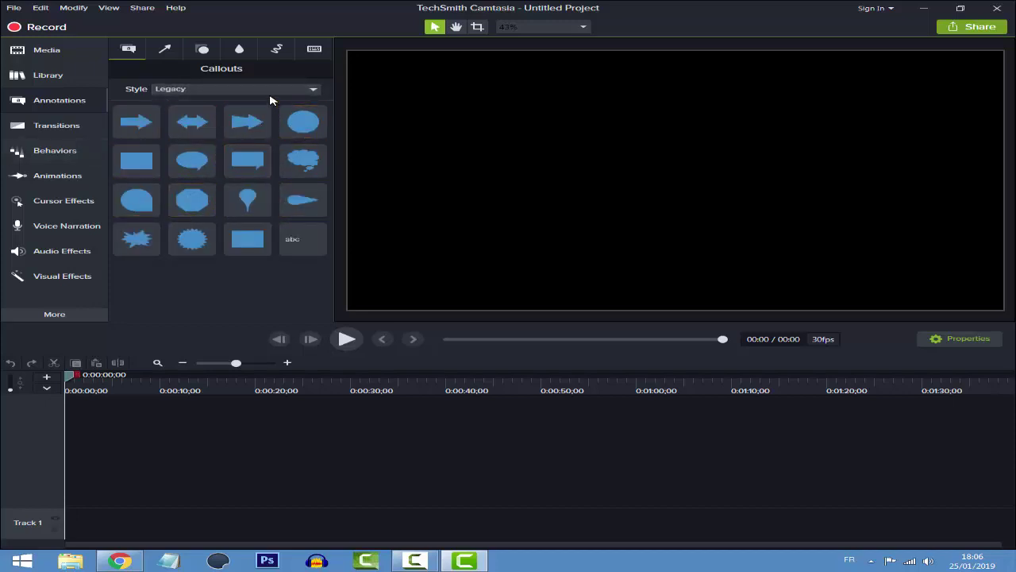
left_click(238, 94)
left_click(291, 102)
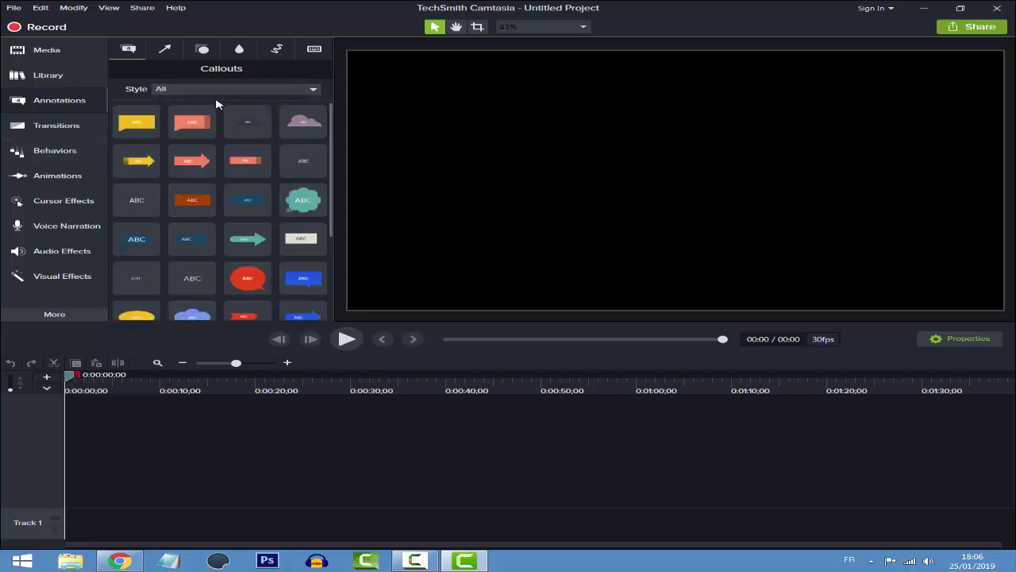
left_click(228, 91)
left_click(187, 168)
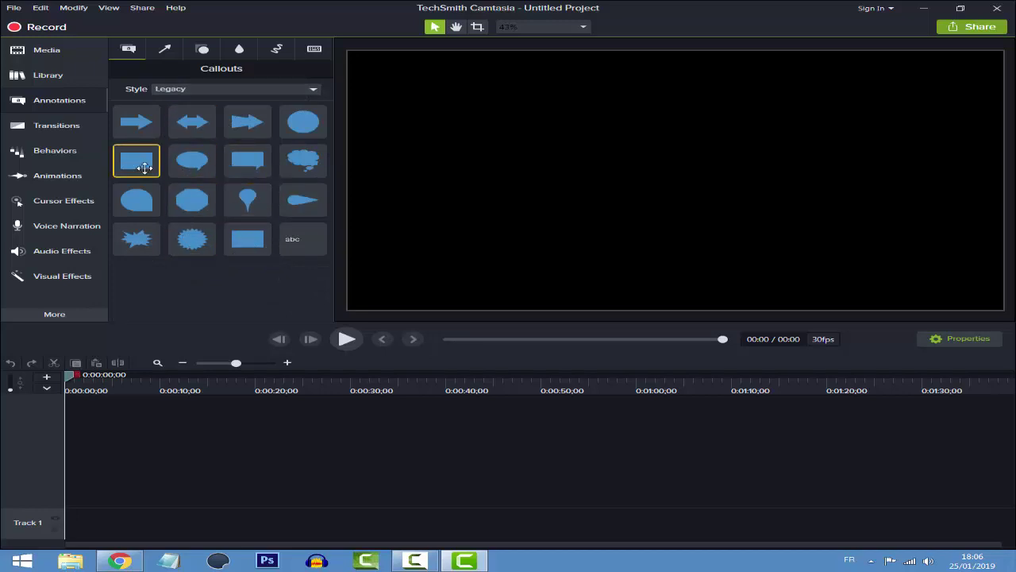
Step: Add the Legacy double-arrow callout at the start of Track 2, enlarged on the canvas, with the text "ما تشاء"
left_click_drag(194, 119, 124, 490)
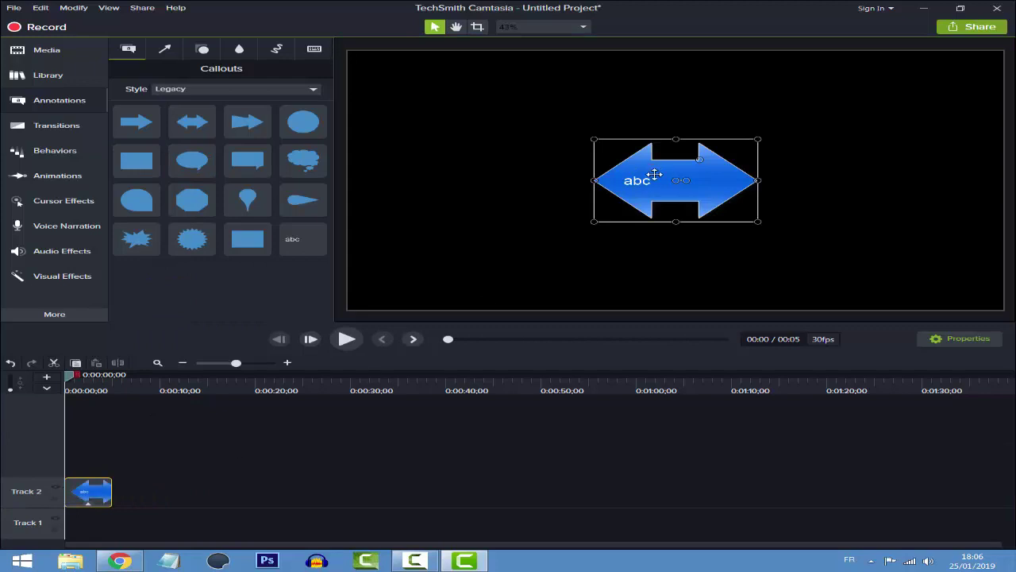
left_click_drag(594, 222, 458, 289)
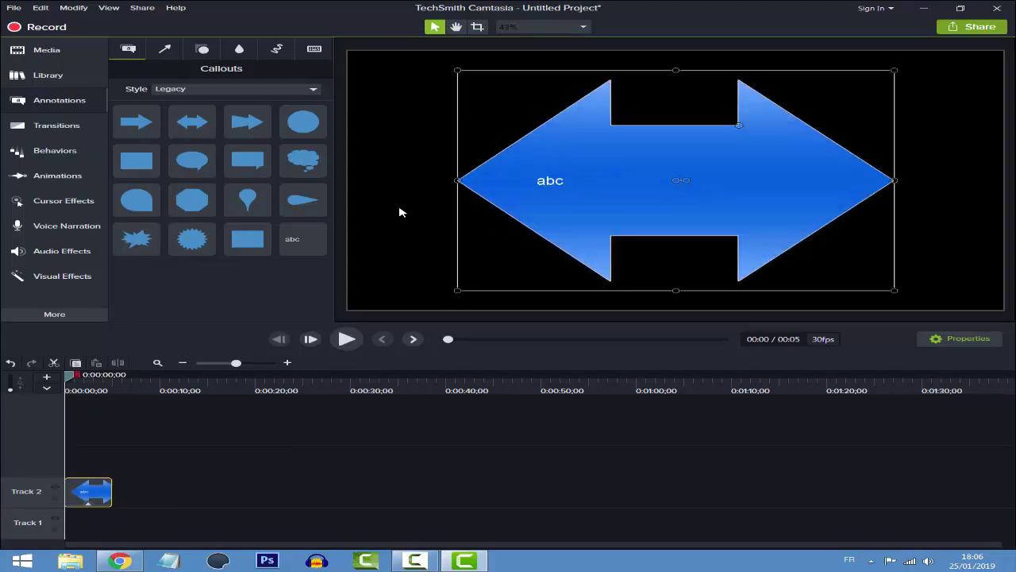
double_click(635, 186)
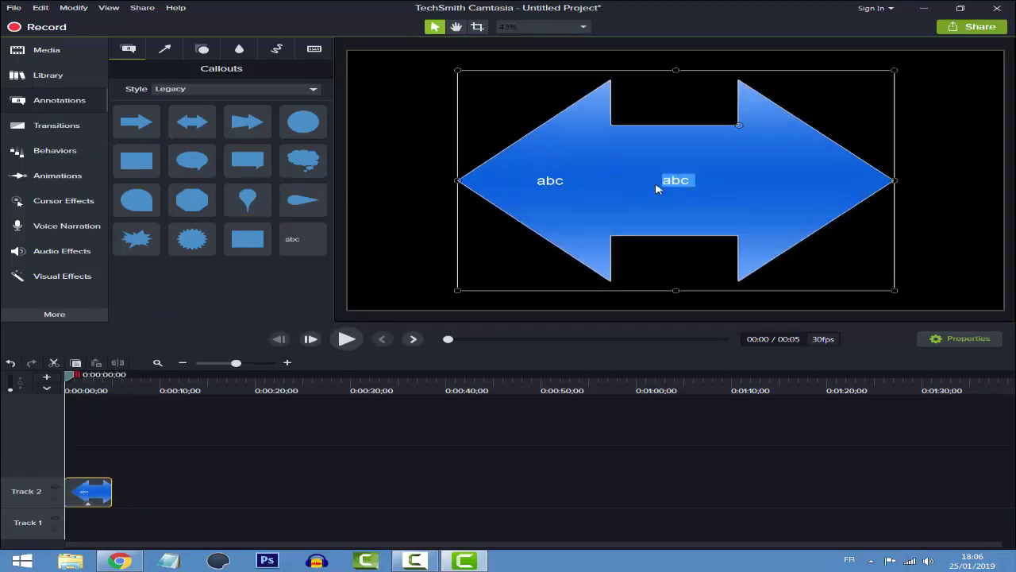
type("ما تشاء")
Step: Open the double arrow's text properties and try to pick a different font colour
left_click(967, 339)
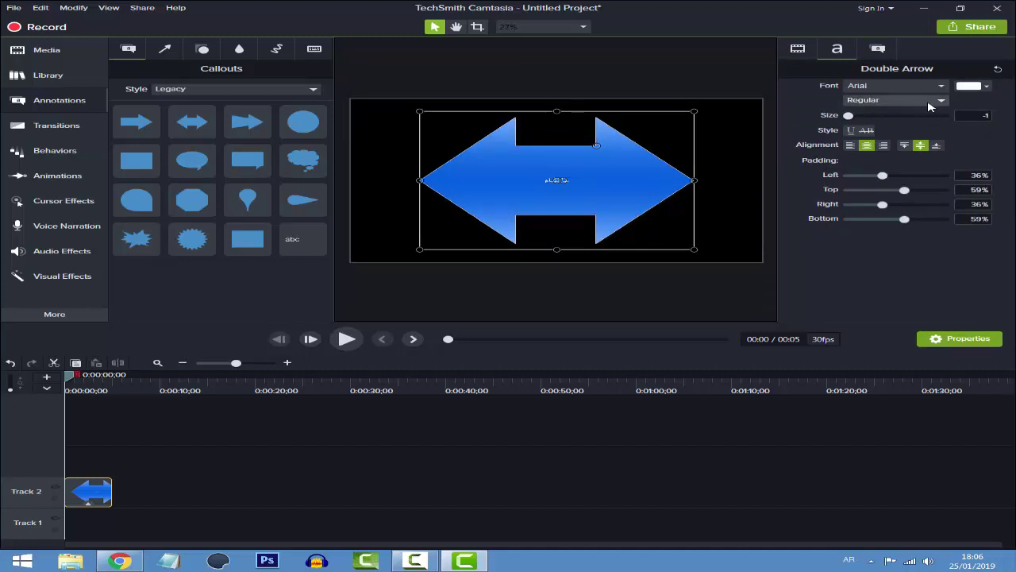
left_click(978, 88)
left_click(978, 87)
left_click(969, 89)
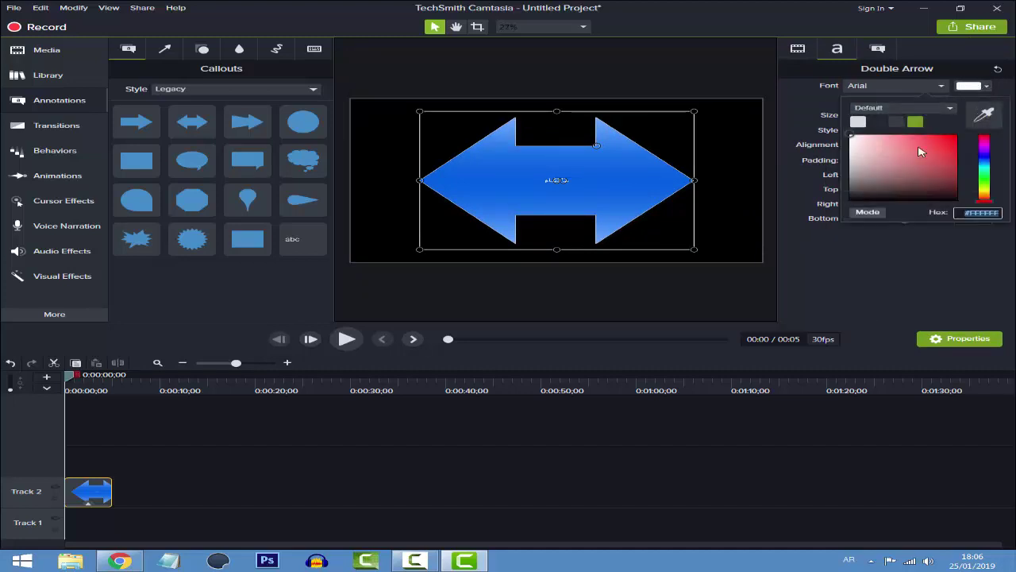
mouse_move(908, 169)
left_mouse_down()
mouse_move(944, 159)
mouse_move(921, 158)
mouse_move(828, 215)
mouse_move(818, 115)
left_mouse_up()
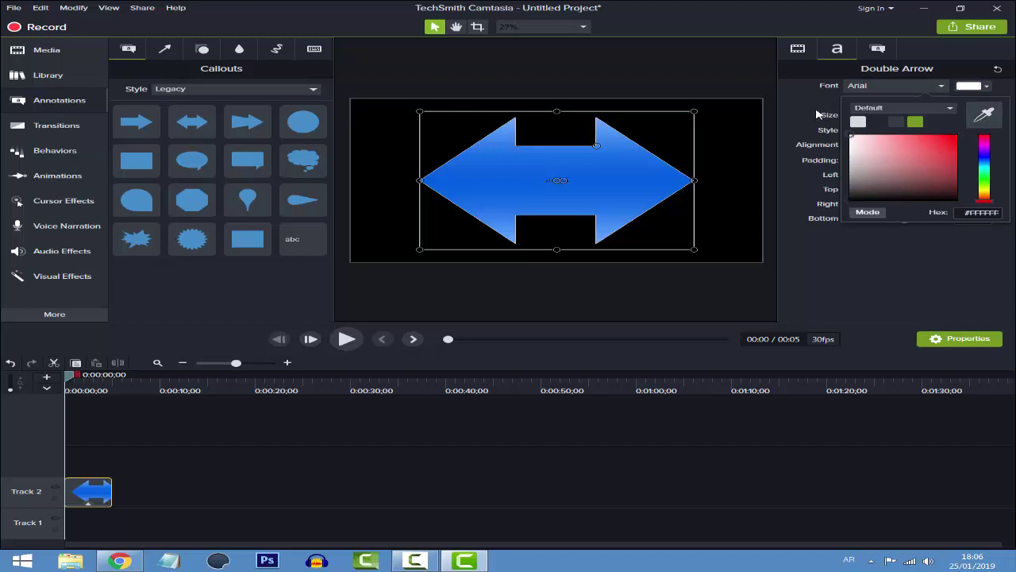
left_click(975, 90)
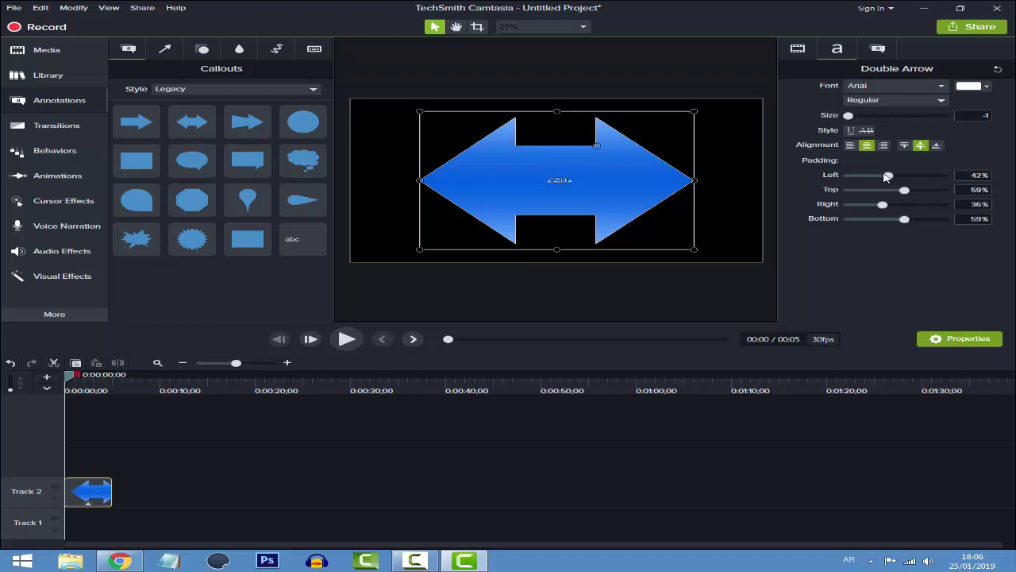
Step: Set the double arrow's text size to 130 and its padding to 34% left, 51% top, 34% right and 50% bottom
left_click_drag(910, 195, 904, 192)
mouse_move(900, 225)
left_mouse_down()
mouse_move(918, 222)
mouse_move(896, 221)
left_mouse_up()
left_click_drag(853, 119, 900, 127)
left_click_drag(901, 194, 880, 205)
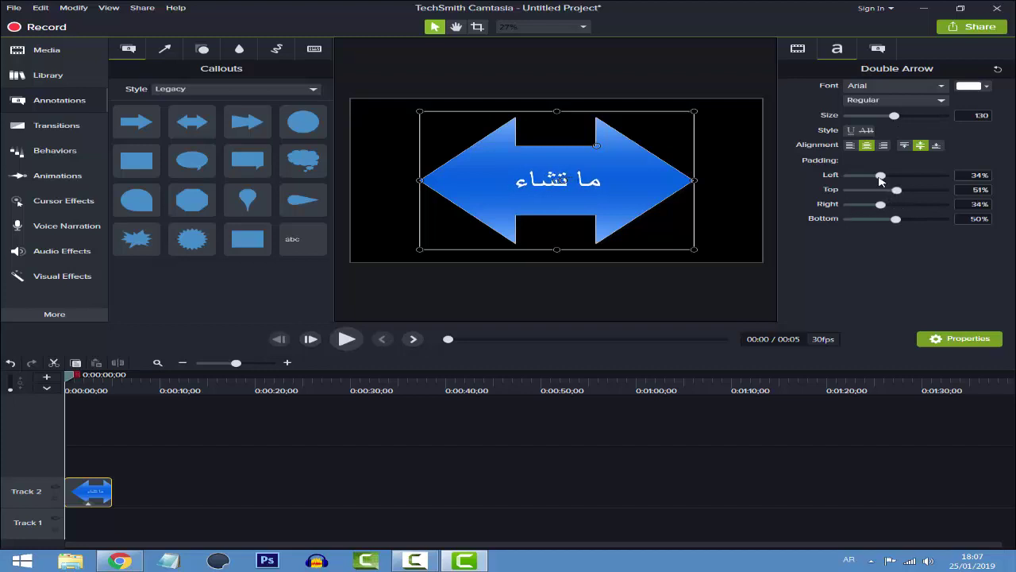
Step: Try red (#FF0000) for the double arrow's text and set the font colour back to white (#FFFFFF)
left_click(979, 87)
left_click(956, 137)
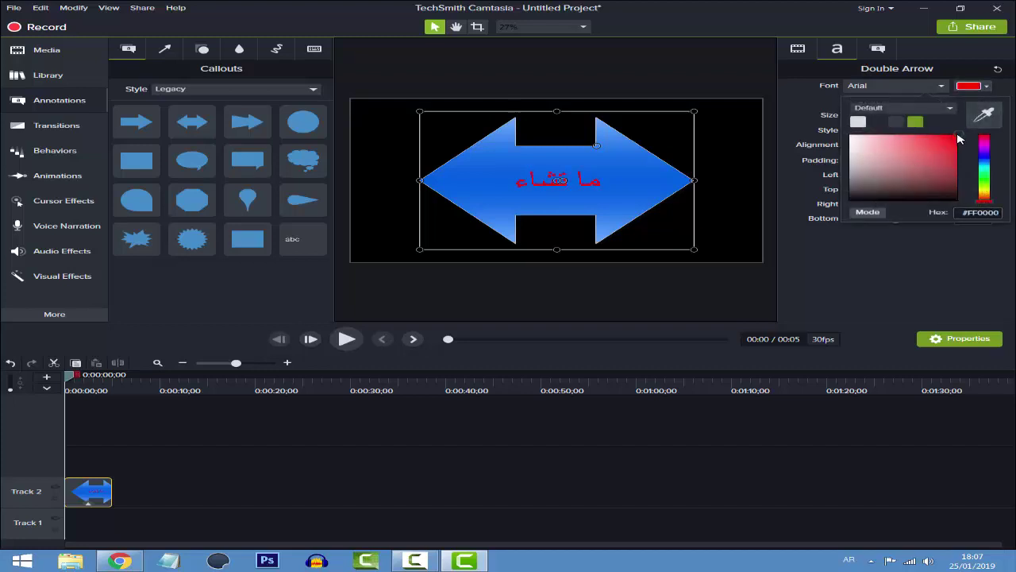
left_click(962, 87)
left_click(975, 89)
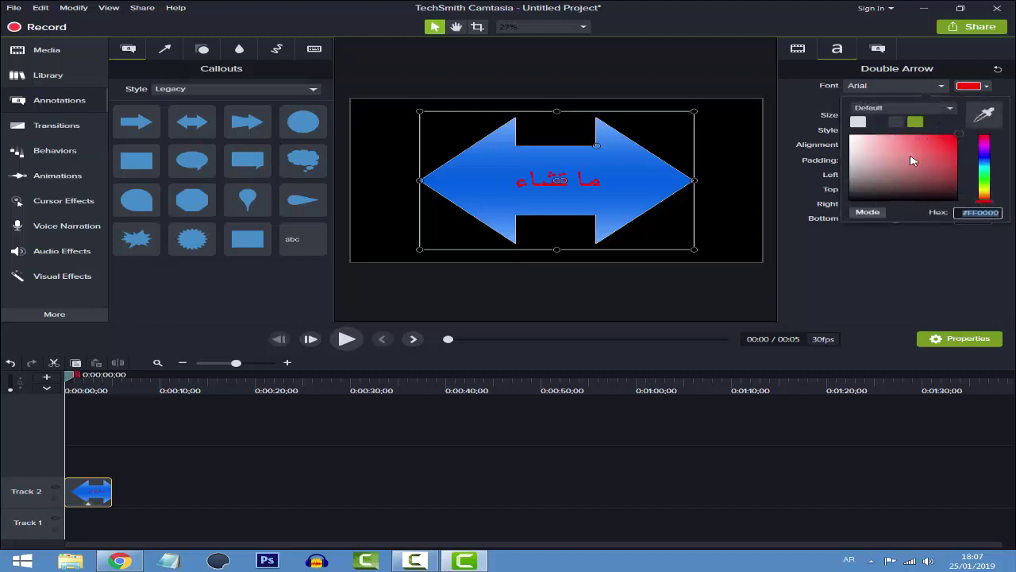
left_click(851, 139)
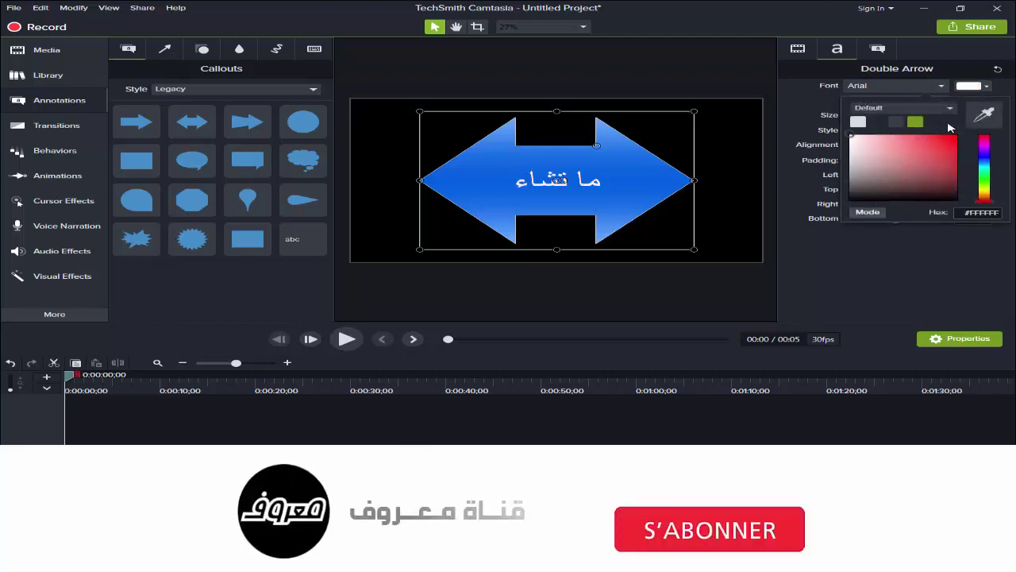
Step: Try the first font in the list on the double arrow's text and set the font to Cairo Black
left_click(927, 86)
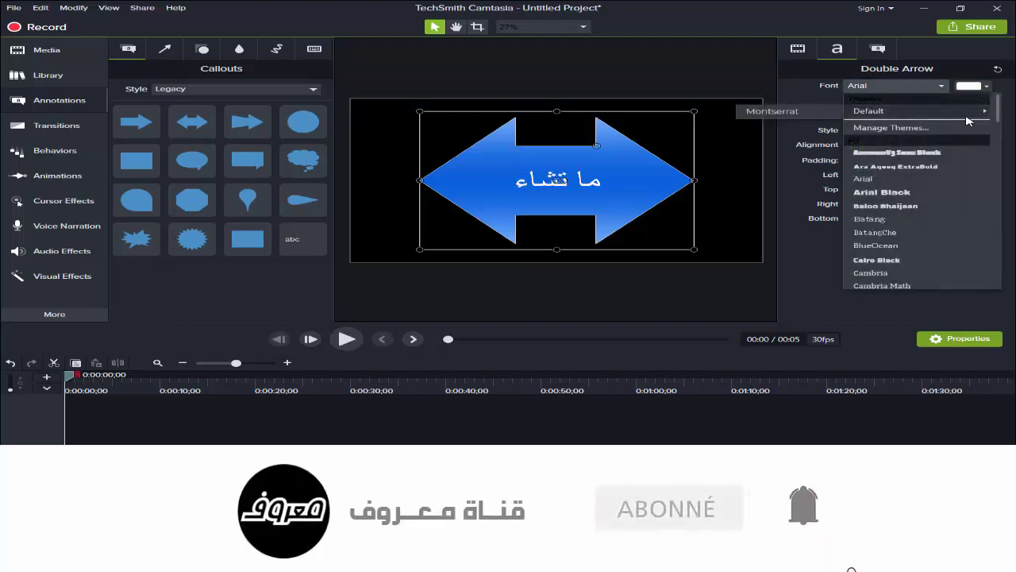
left_click(905, 153)
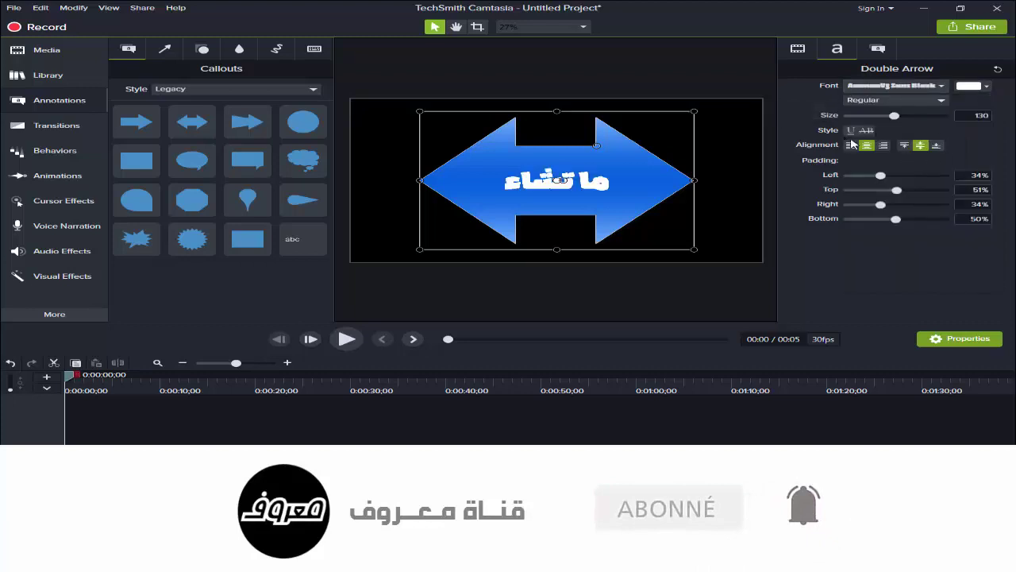
left_click(901, 86)
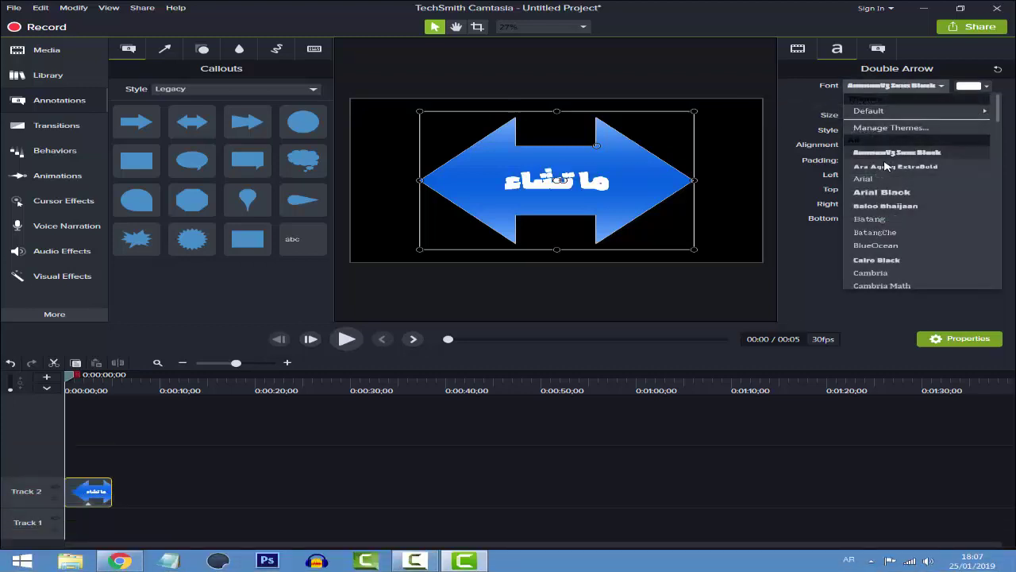
left_click(877, 260)
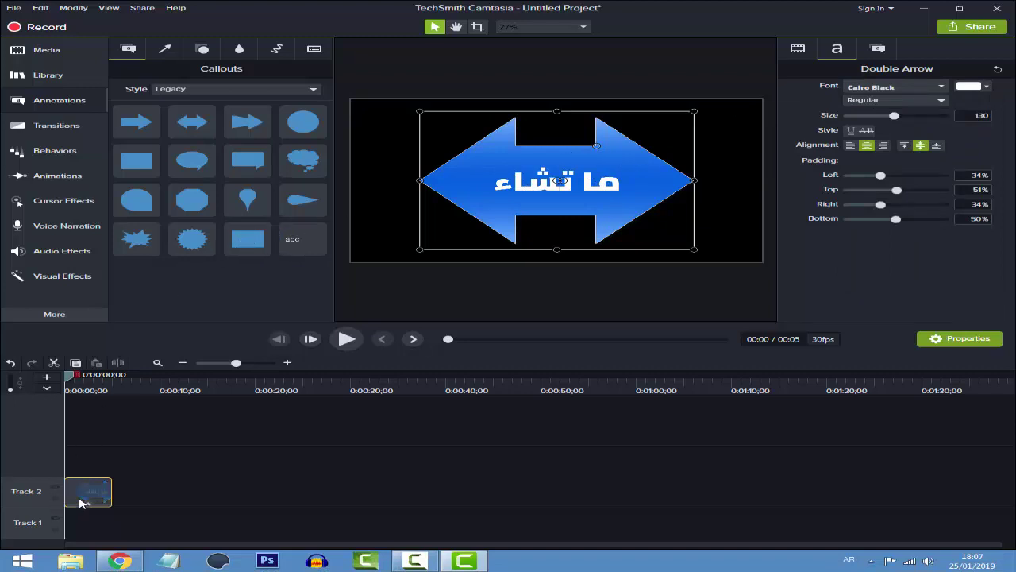
Step: Add a Simple Rectangle callout at the start of the timeline and delete the double arrow so the rectangle takes its place on Track 2
left_click_drag(238, 251, 67, 475)
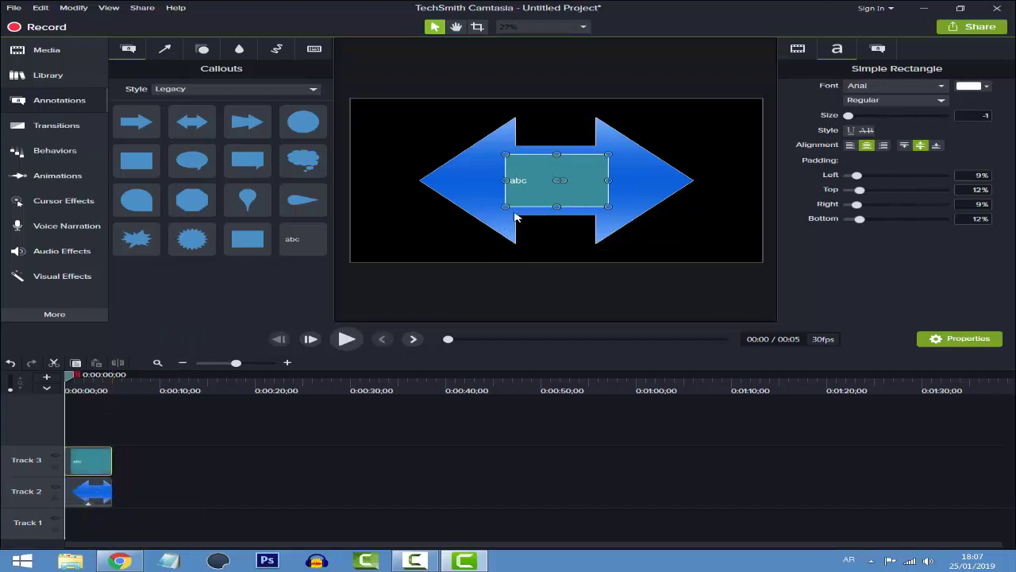
left_click_drag(89, 510, 81, 469)
key("Delete")
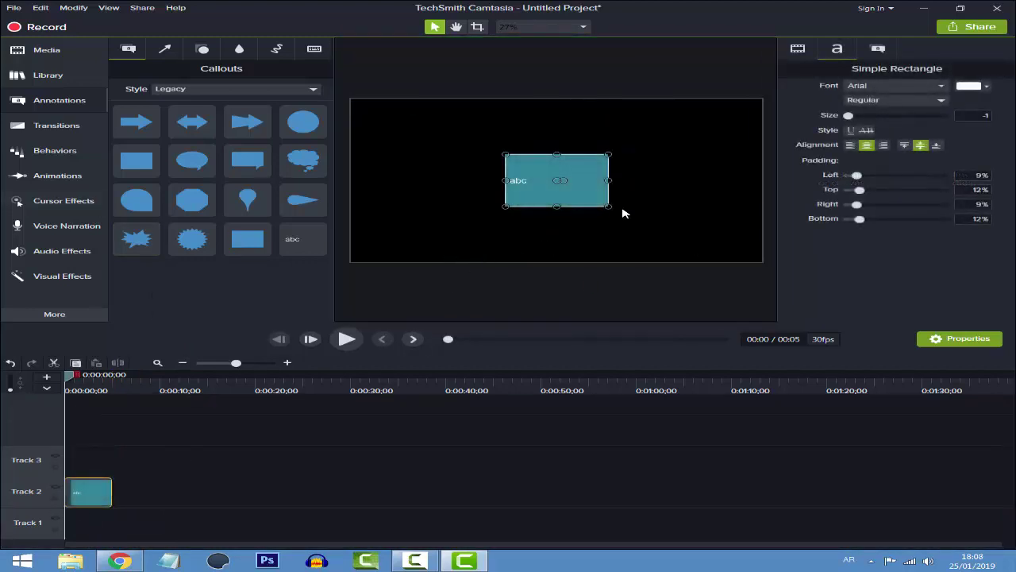
Step: Enlarge the Simple Rectangle callout so it covers the whole canvas, and remove its placeholder text
left_click_drag(608, 206, 760, 274)
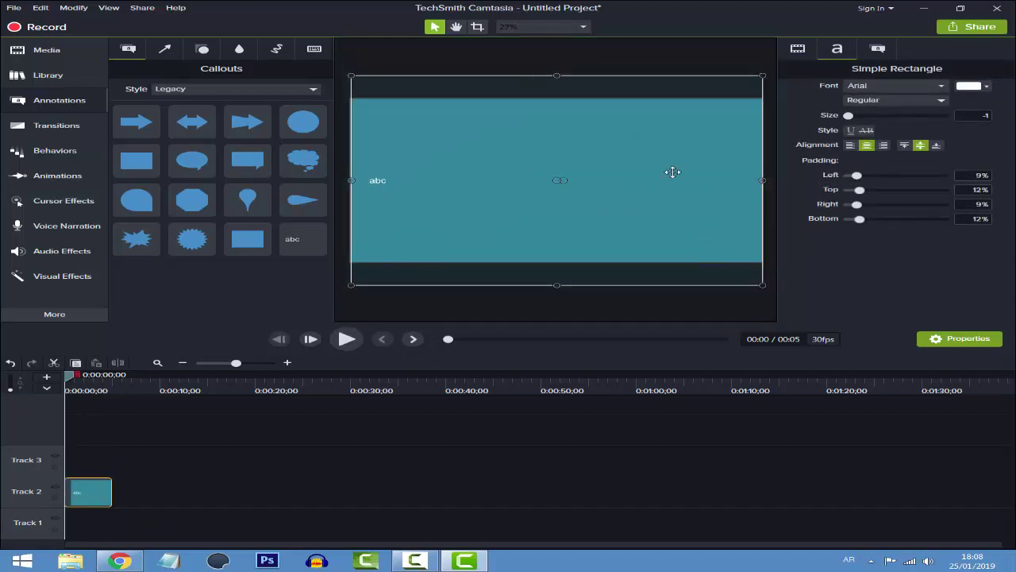
key("BackSpace")
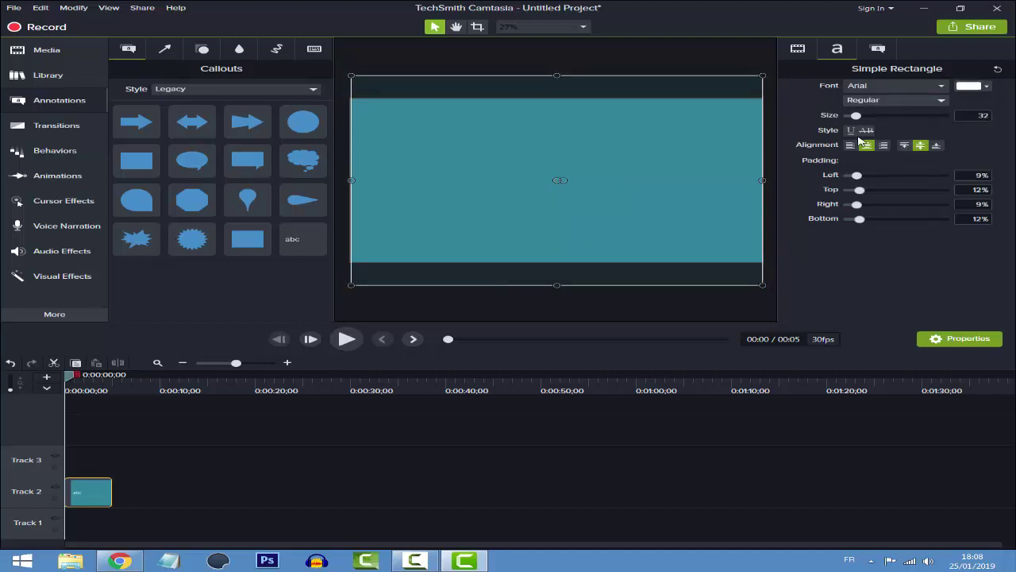
Step: Change the rectangle's solid fill to the light grey swatch
left_click(877, 49)
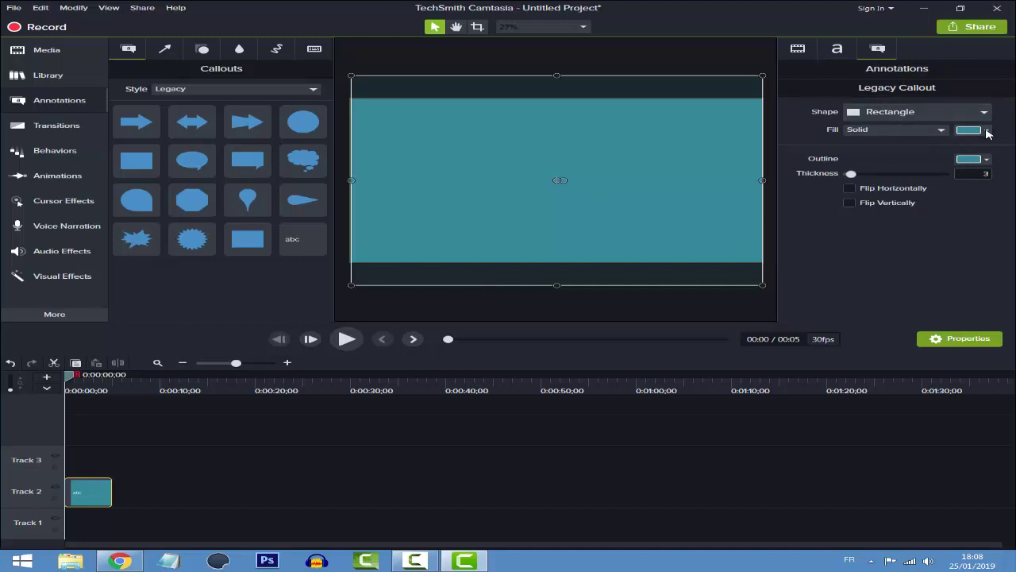
left_click(989, 131)
left_click(868, 168)
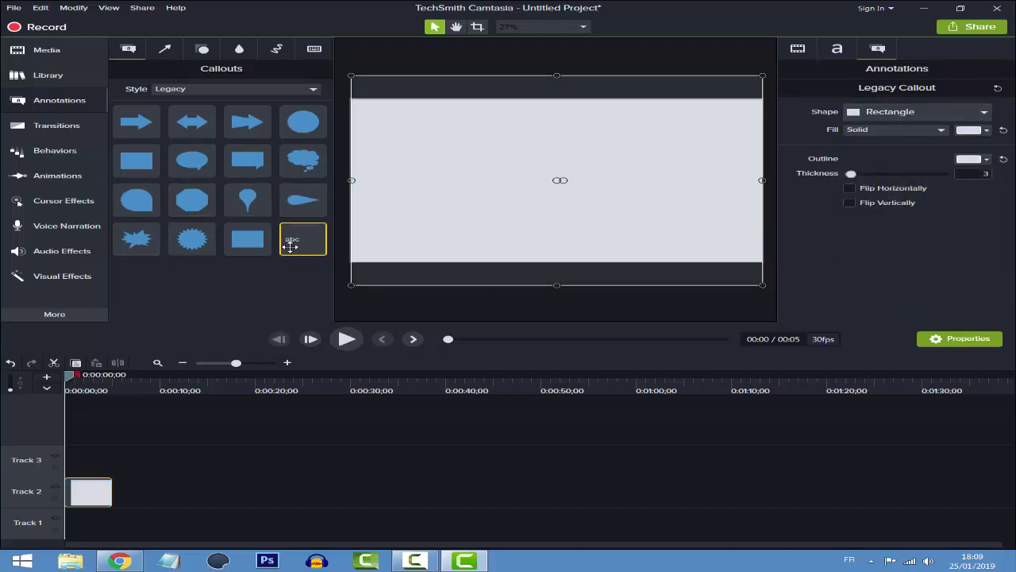
Step: Add an enlarged text callout at the start of Track 3 and replace its placeholder text with a name
left_click_drag(282, 261, 89, 465)
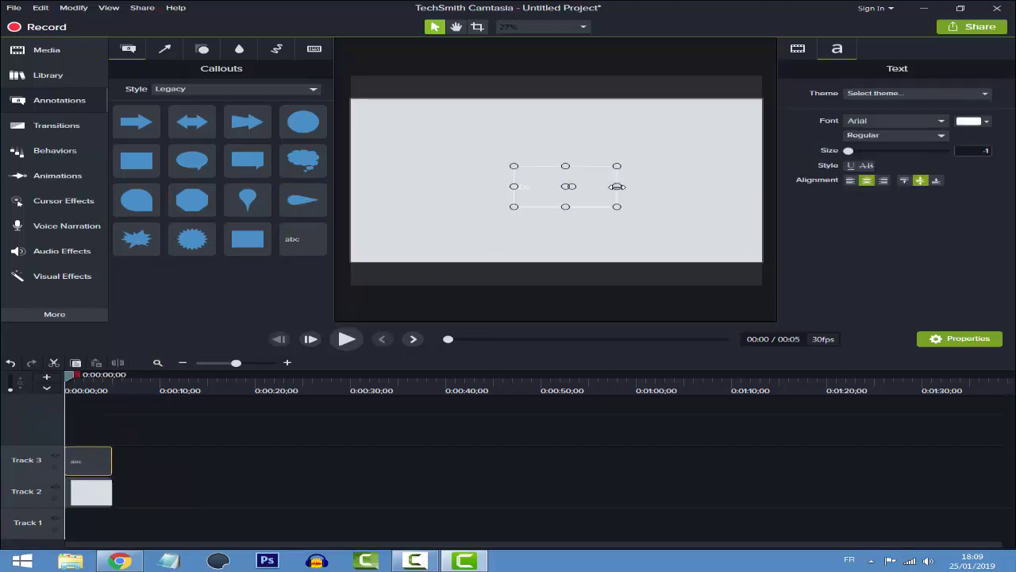
left_click_drag(616, 187, 715, 187)
double_click(657, 188)
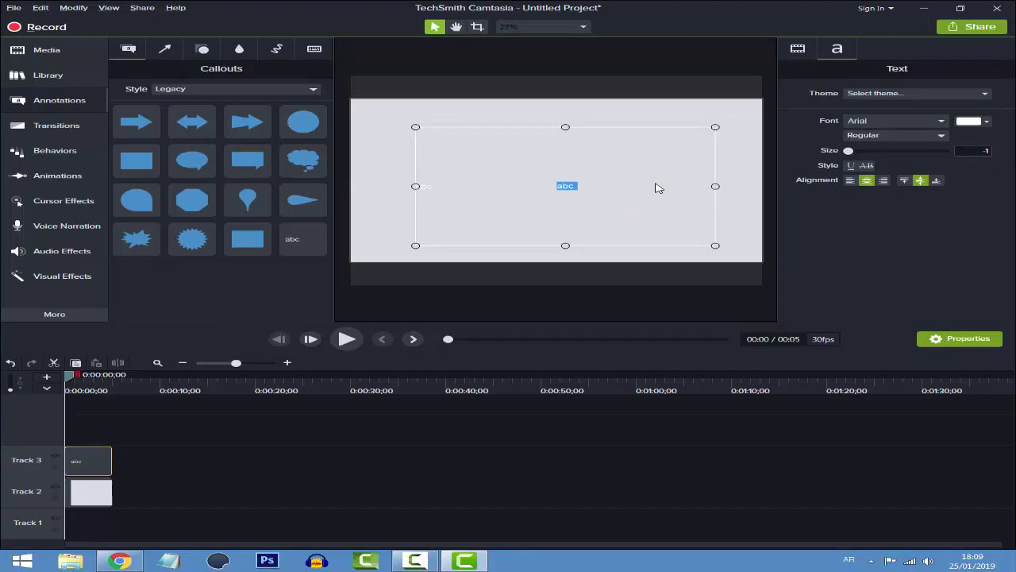
type("هه")
key("ctrl+a")
key("alt+shift")
Step: Set the text callout's font colour to black (#000000) and its size to 181
left_click(986, 121)
left_click_drag(901, 190, 805, 243)
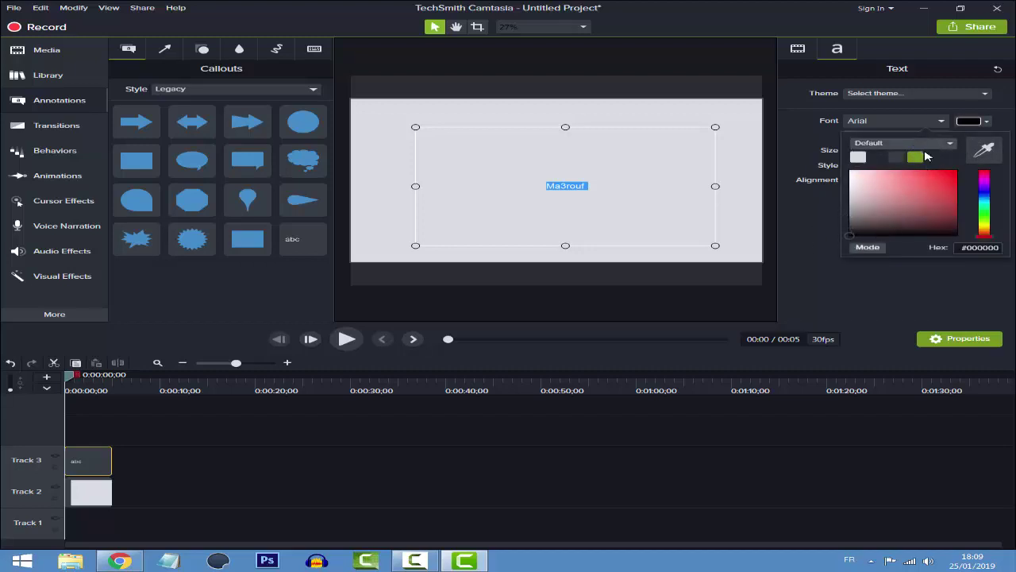
left_click(968, 120)
left_click_drag(854, 150, 917, 162)
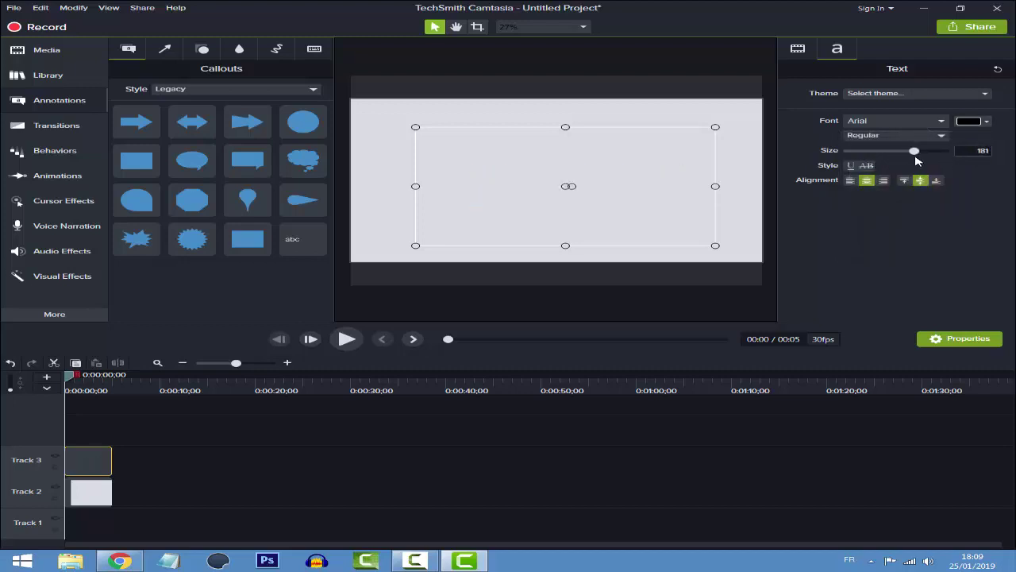
left_click(621, 295)
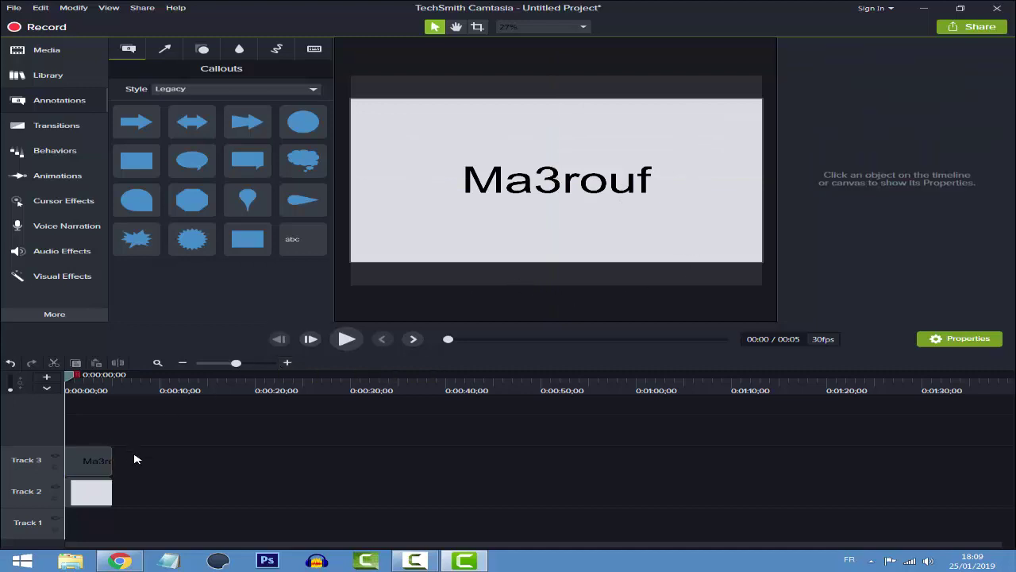
Step: Extend the text and rectangle clips to about 44 seconds and place them on Tracks 2 and 1
left_click_drag(159, 447, 485, 530)
left_click(311, 473)
left_click(333, 491)
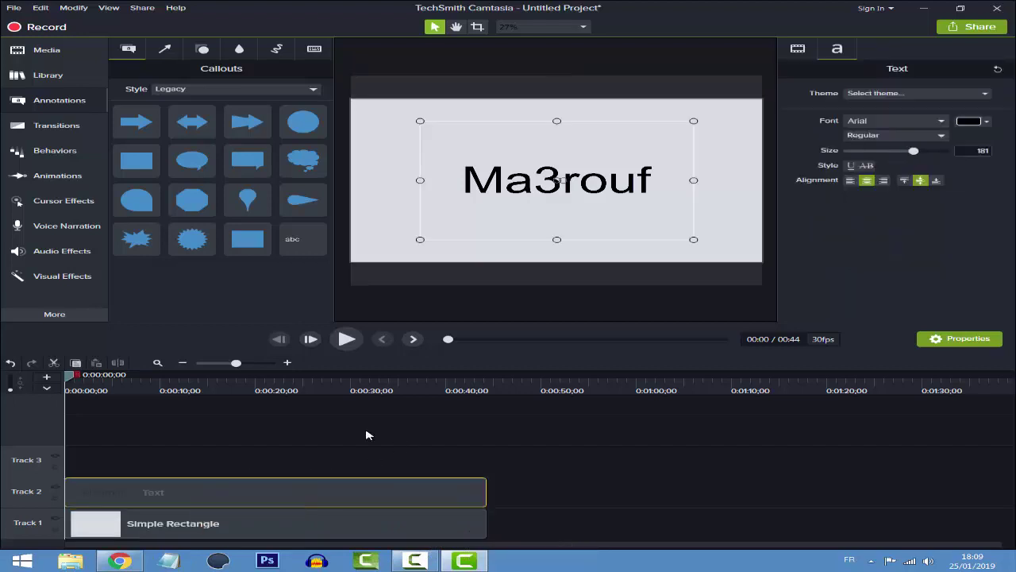
Step: Try the Drifting behavior on the text clip with a short playback preview, and undo it
left_click(48, 151)
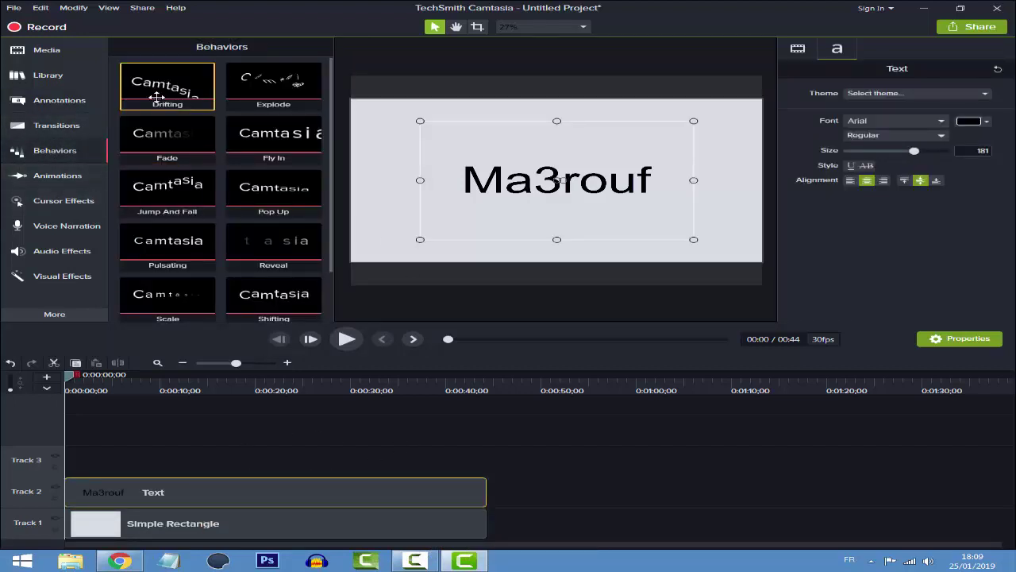
left_click_drag(191, 88, 131, 503)
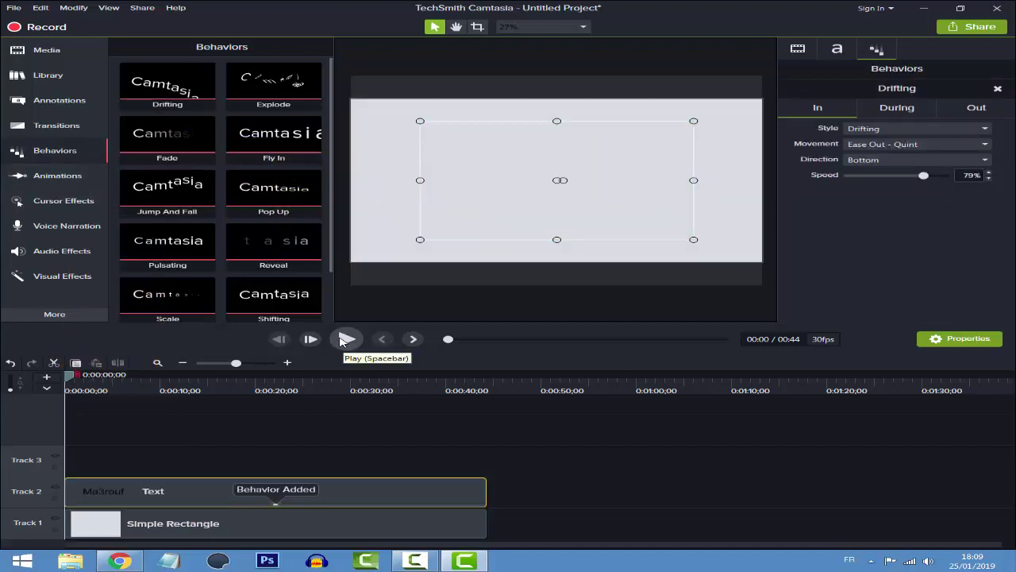
left_click(346, 340)
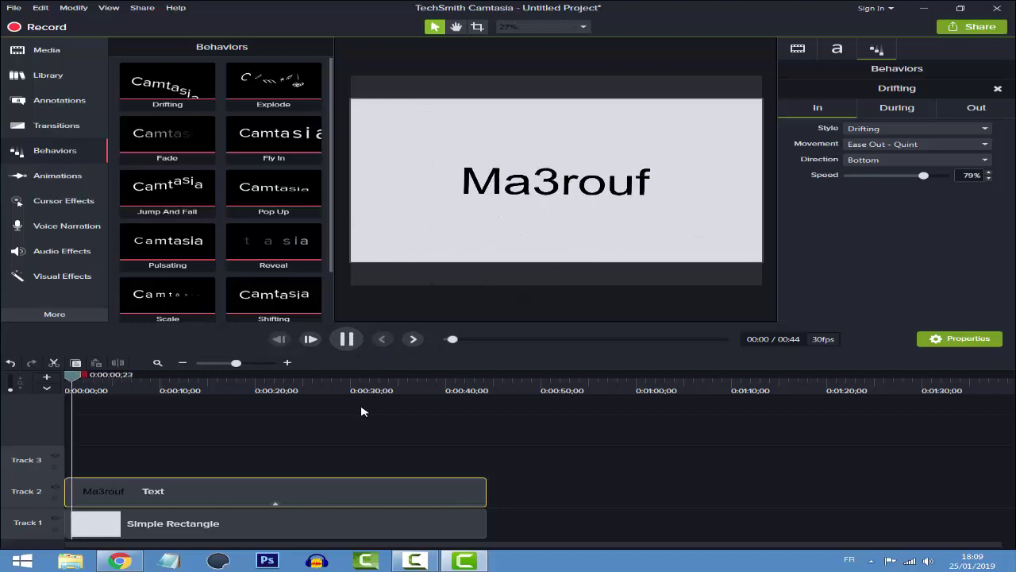
key("space")
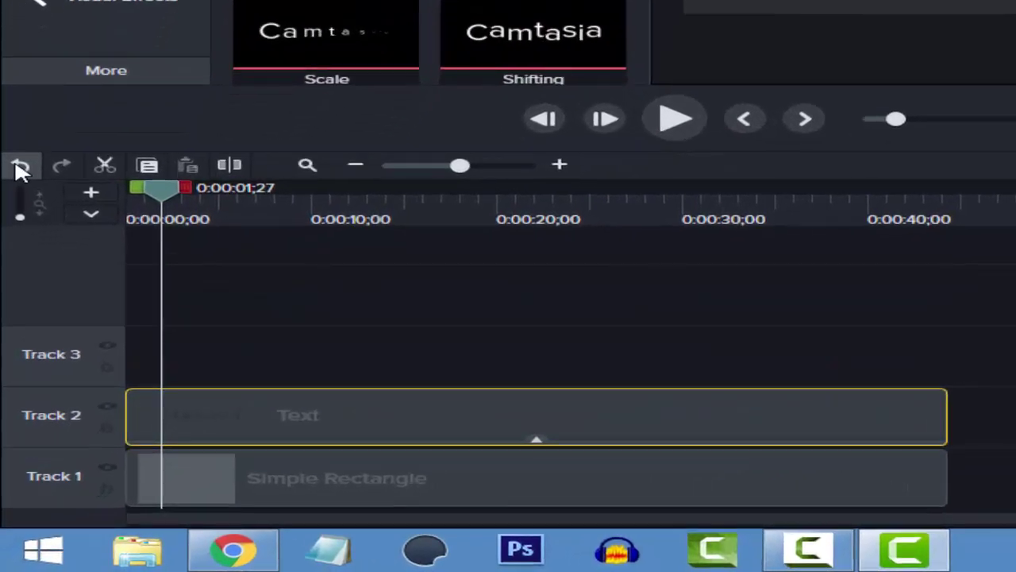
left_click(20, 169)
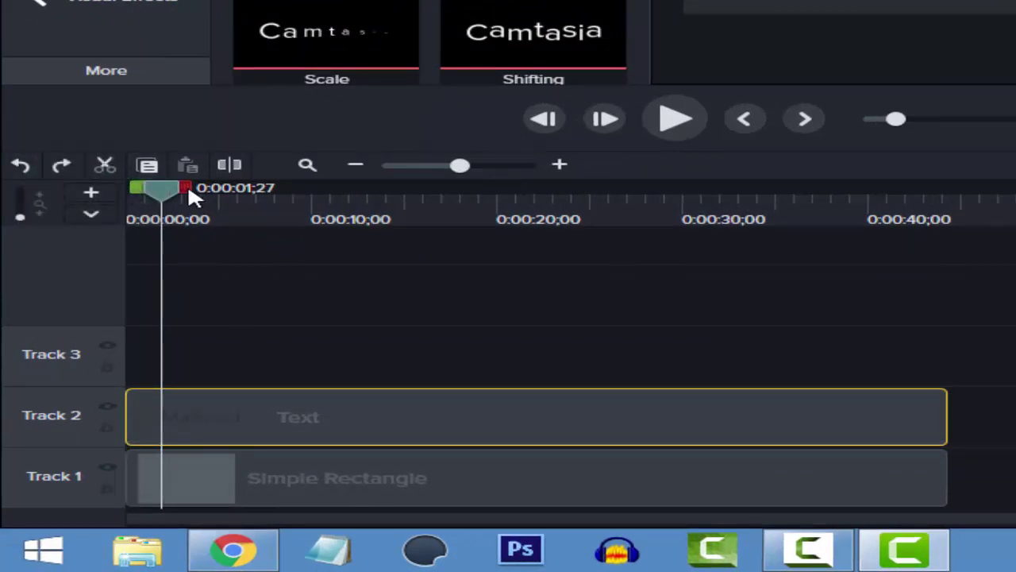
Step: Try cutting the timeline range from 0:00:01;27 to 0:00:17;27 out of both tracks, and undo the cut
left_click_drag(187, 192, 480, 197)
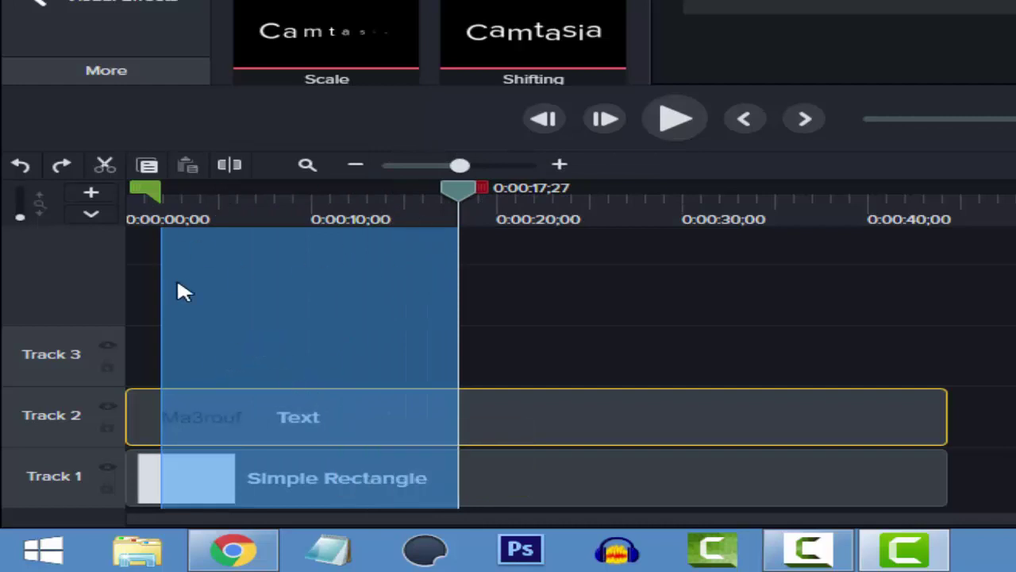
left_click(104, 167)
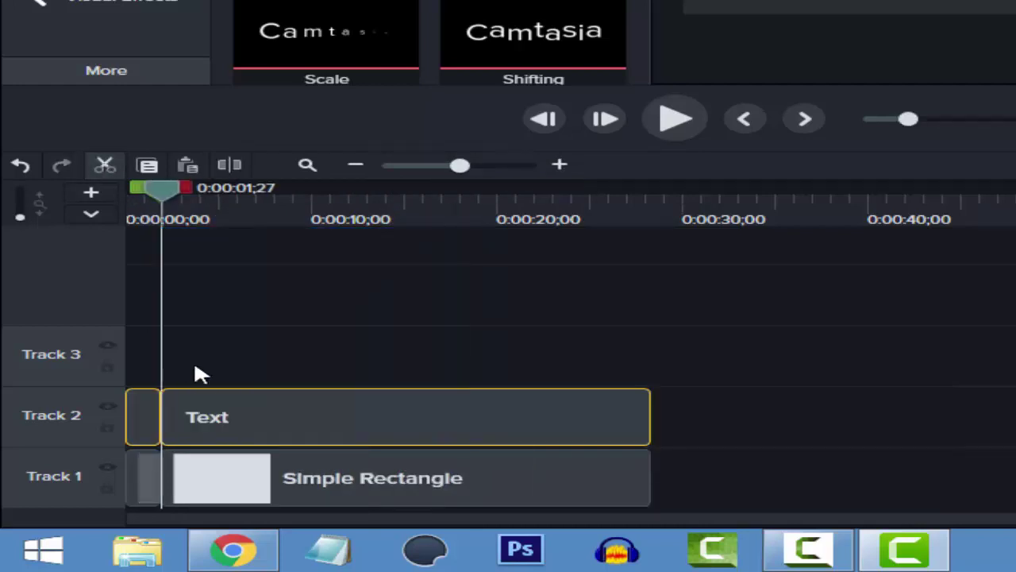
left_click(19, 166)
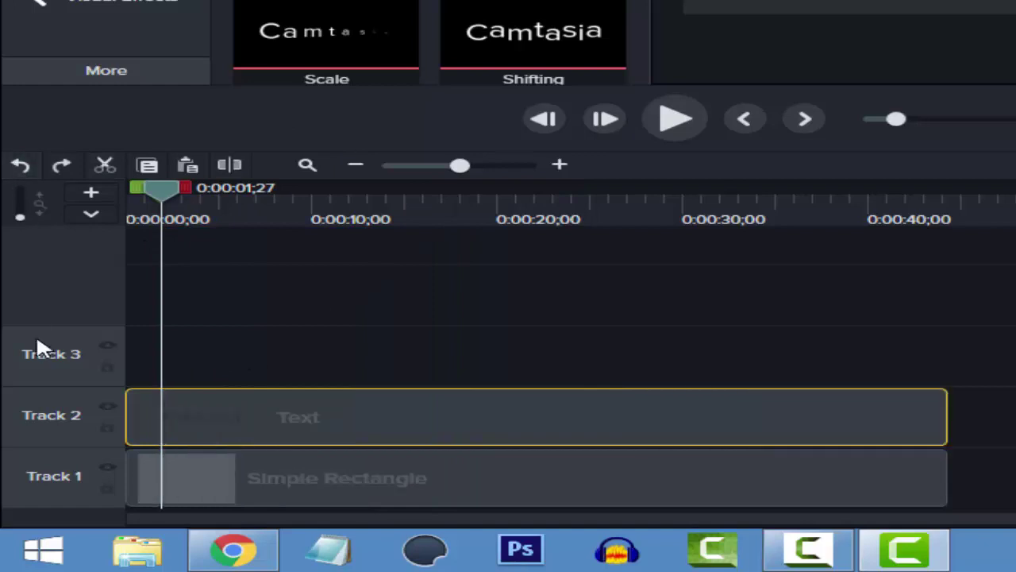
Step: Try splitting the text and rectangle clips at 0:00:11;09, and undo the split
left_click_drag(264, 218, 337, 215)
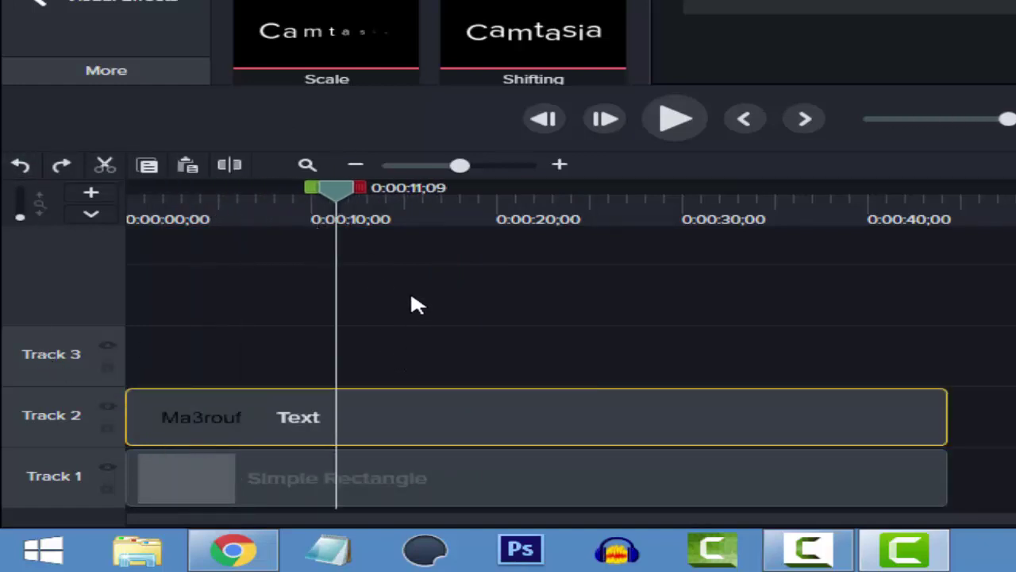
left_click(395, 485, "ctrl")
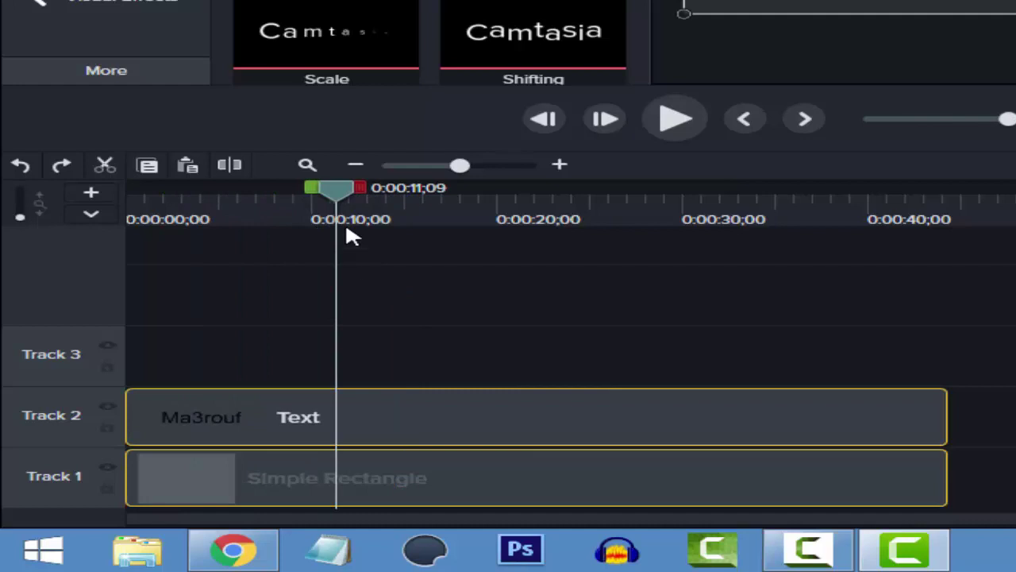
left_click(230, 167)
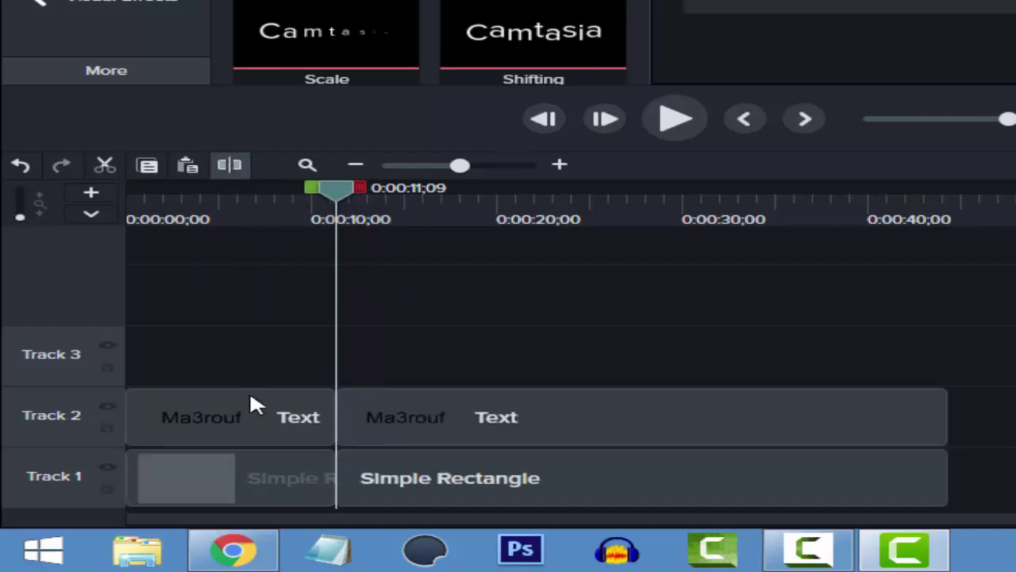
left_click_drag(463, 481, 486, 499)
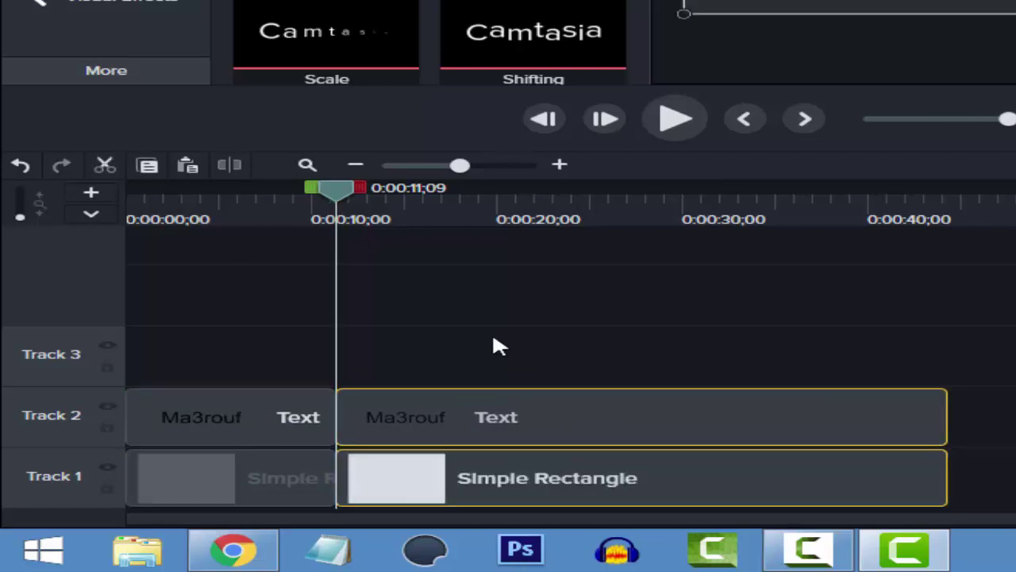
left_click(22, 166)
left_click(21, 167)
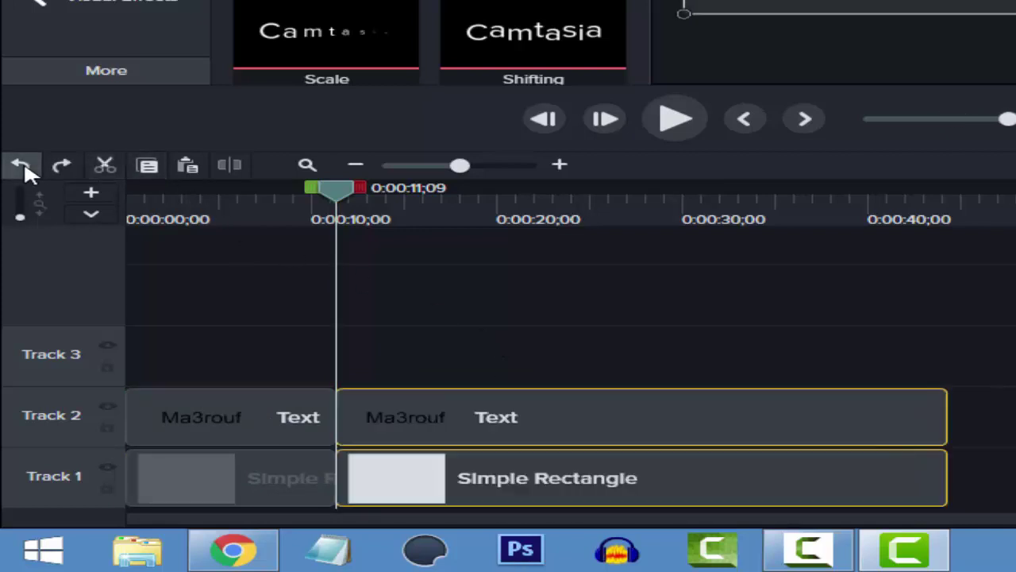
left_click(21, 166)
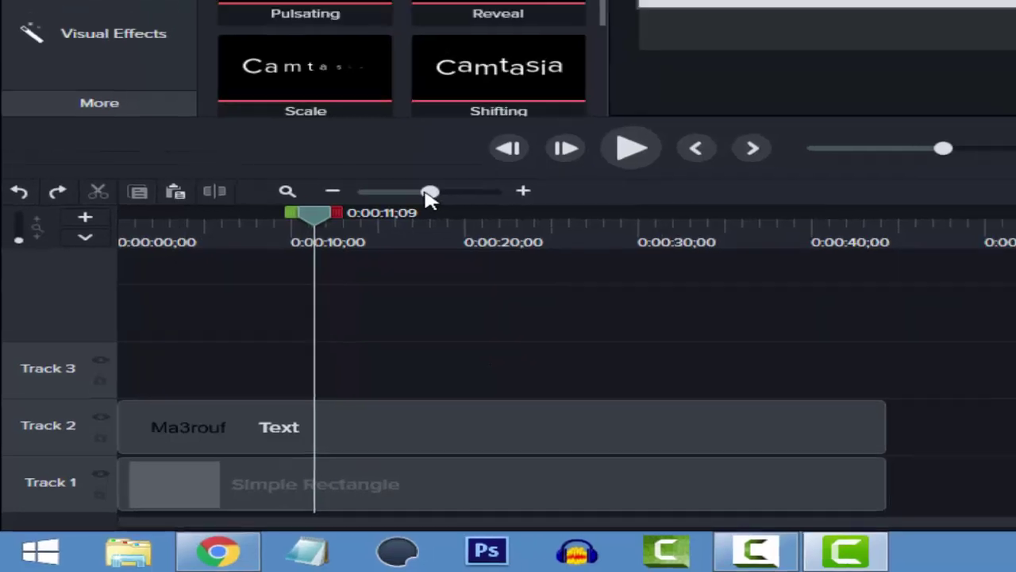
Step: Zoom the timeline in to individual frames and back out until both clips fit in view
left_click_drag(460, 165, 589, 172)
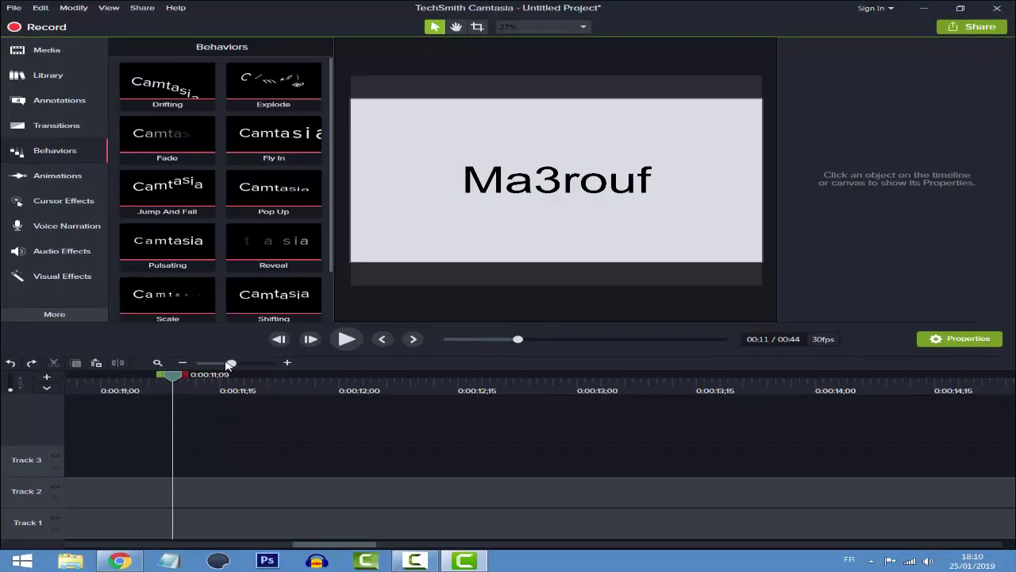
mouse_move(229, 364)
left_mouse_down()
mouse_move(198, 363)
mouse_move(248, 365)
mouse_move(237, 363)
left_mouse_up()
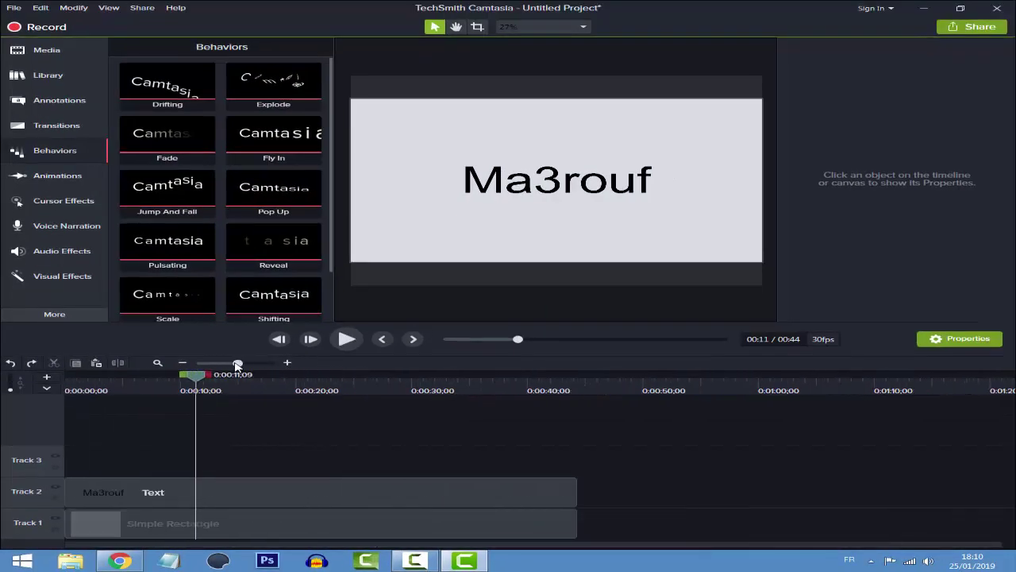
Step: Select the text clip and preview it briefly from 0:00:11;09 and again from about 4 seconds, pausing each playback
left_click(153, 492)
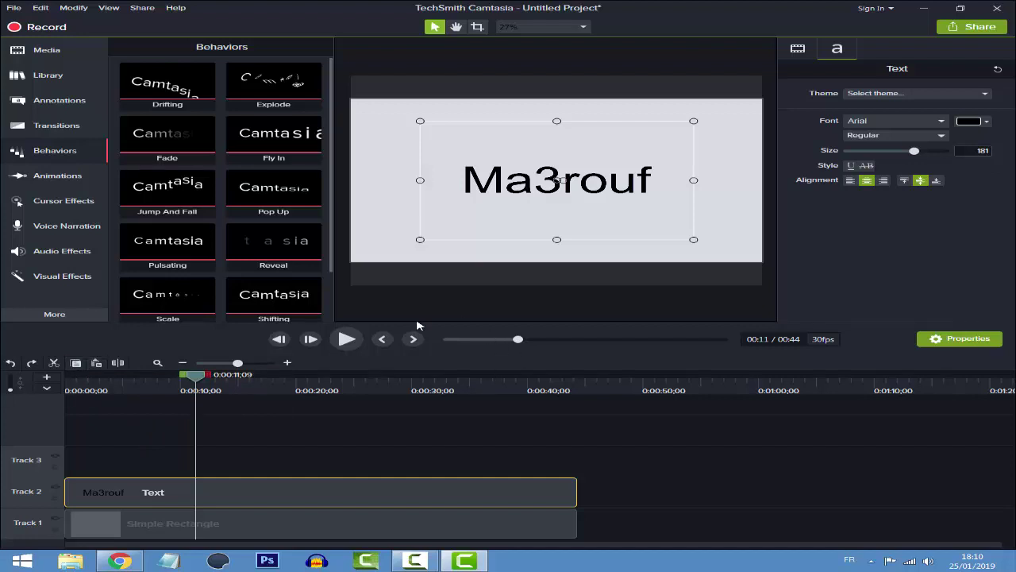
left_click(346, 339)
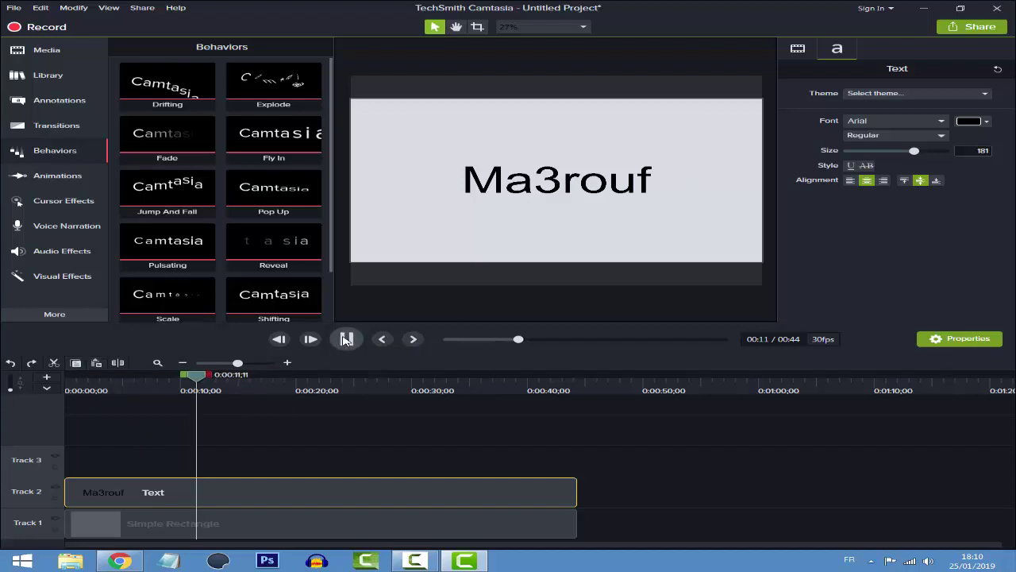
left_click(346, 339)
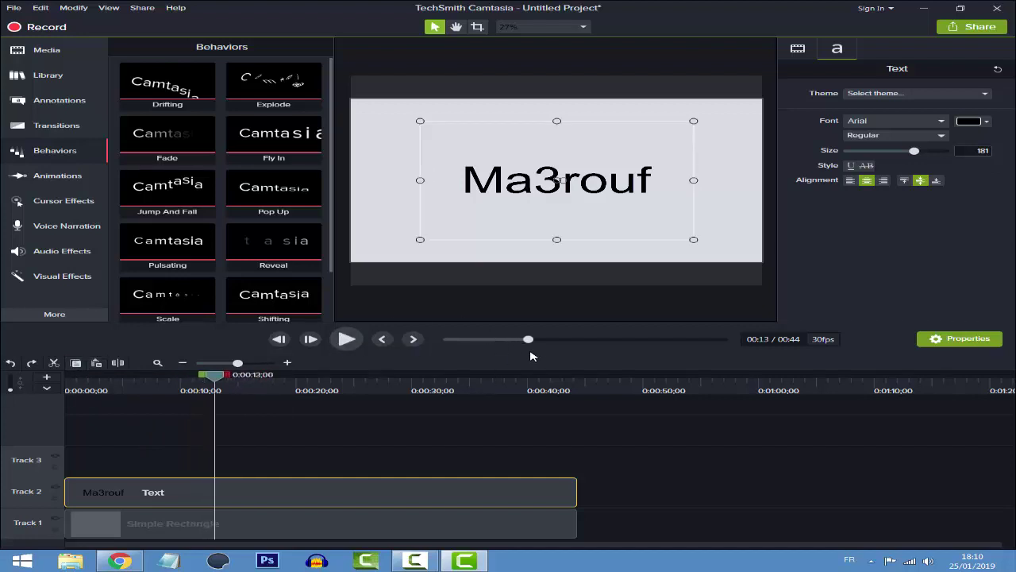
left_click_drag(528, 339, 470, 339)
left_click(347, 339)
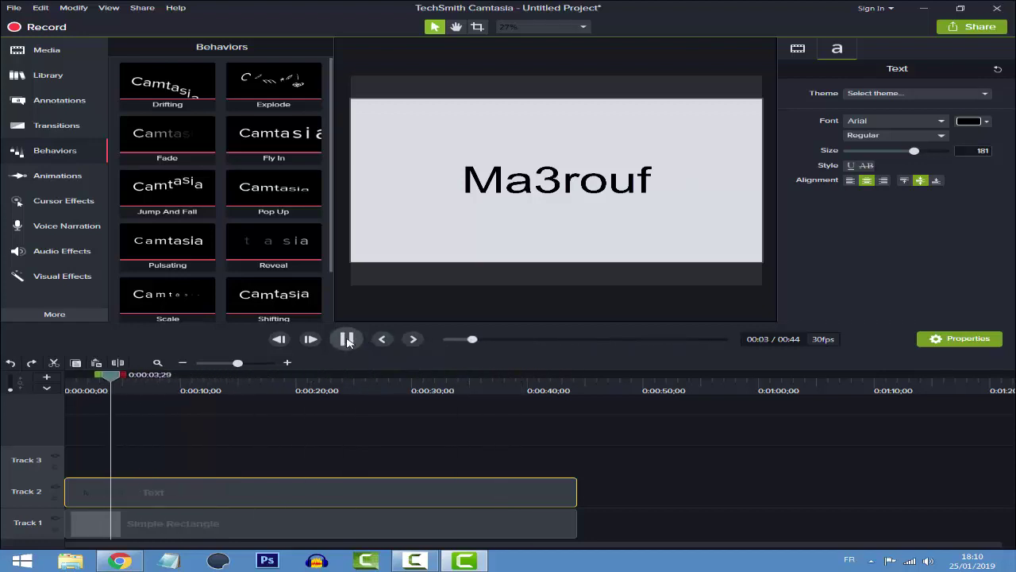
left_click(347, 339)
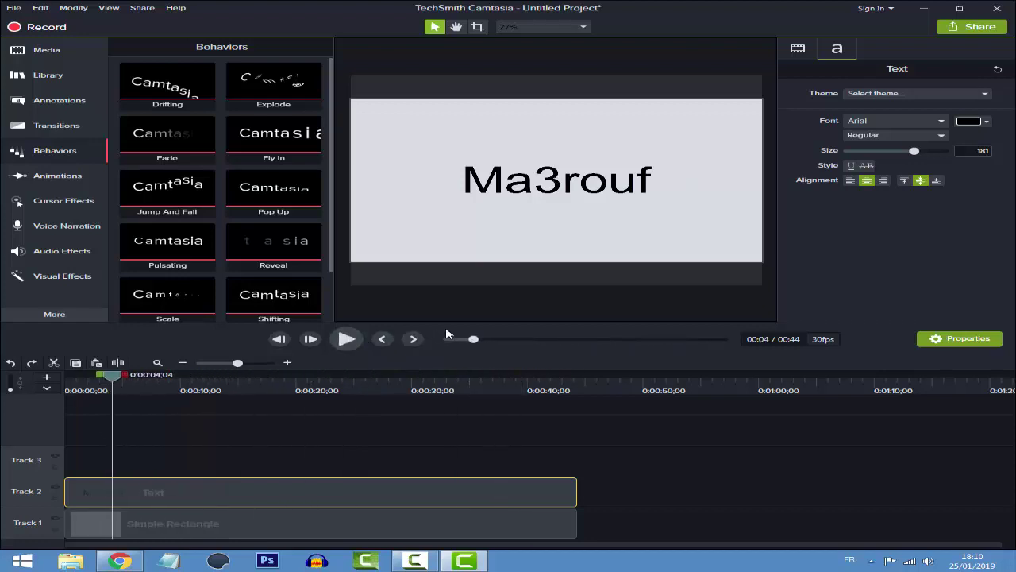
Step: Jump the playhead back and forth between the start and end of the clips, finishing at the start
left_click(384, 340)
left_click(411, 340)
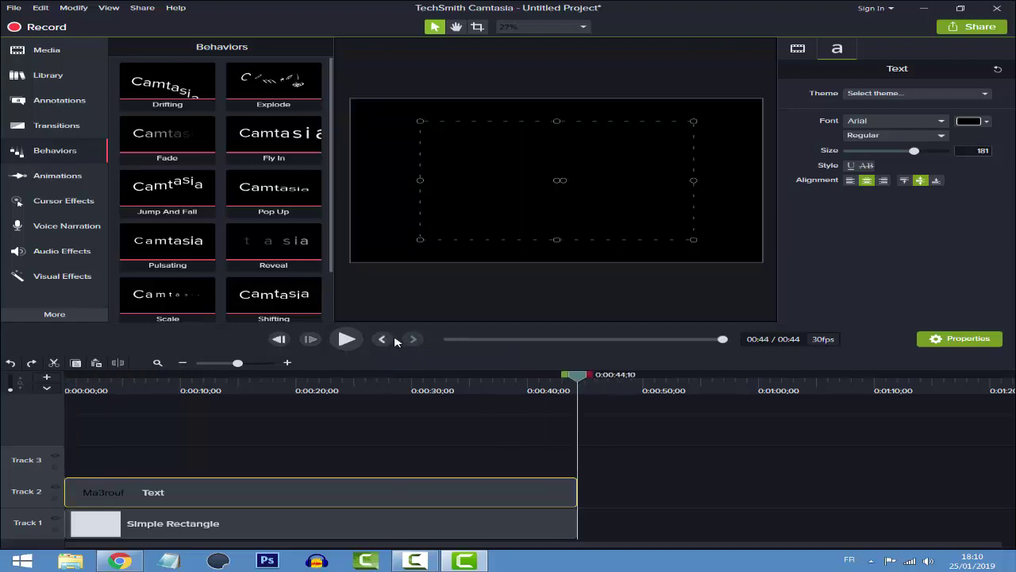
left_click(382, 339)
left_click(412, 339)
left_click(381, 339)
Step: Step the playhead forward frame by frame from the start to 0:00:00;21
left_click(309, 340)
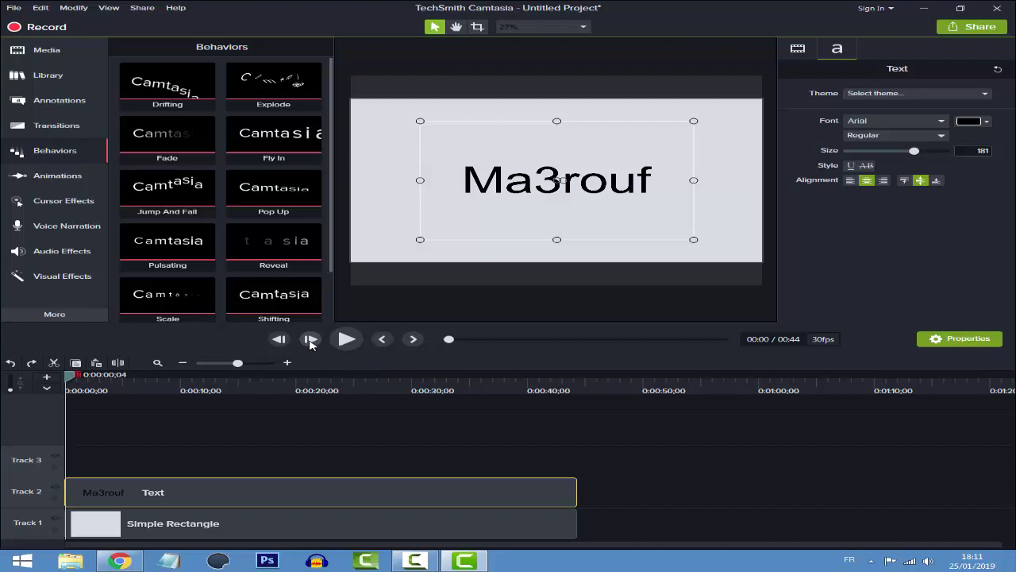
left_click(310, 339)
left_click(310, 340)
left_click(310, 340)
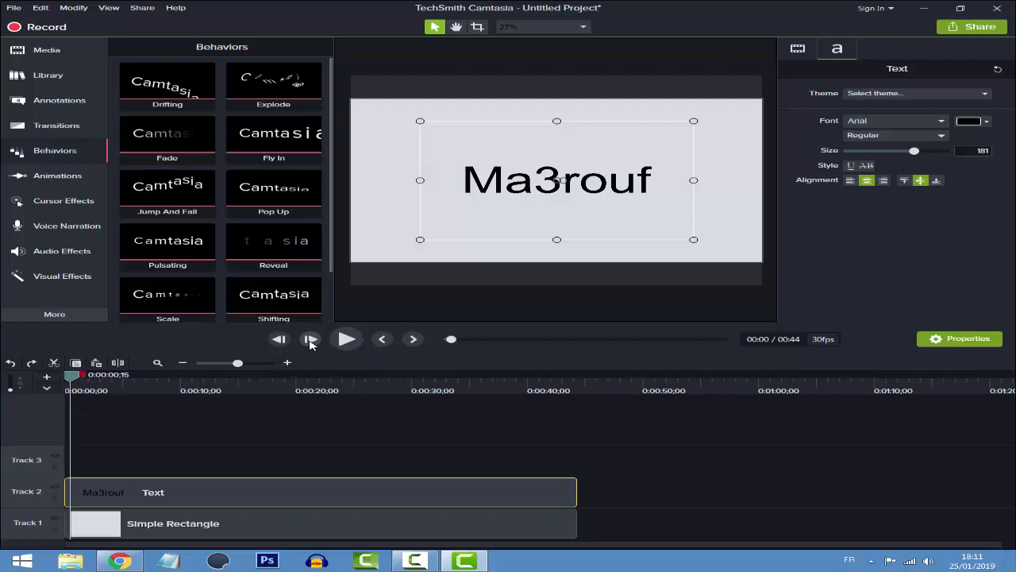
left_click(310, 340)
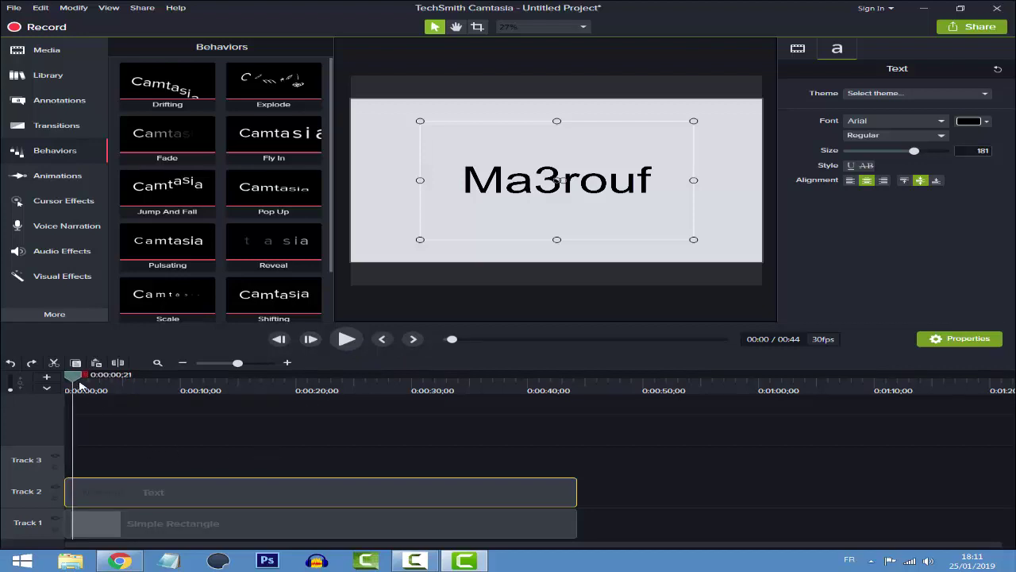
Step: Apply the Jump And Fall behavior to the text clip, preview it from the start and undo it
left_click_drag(80, 386, 66, 386)
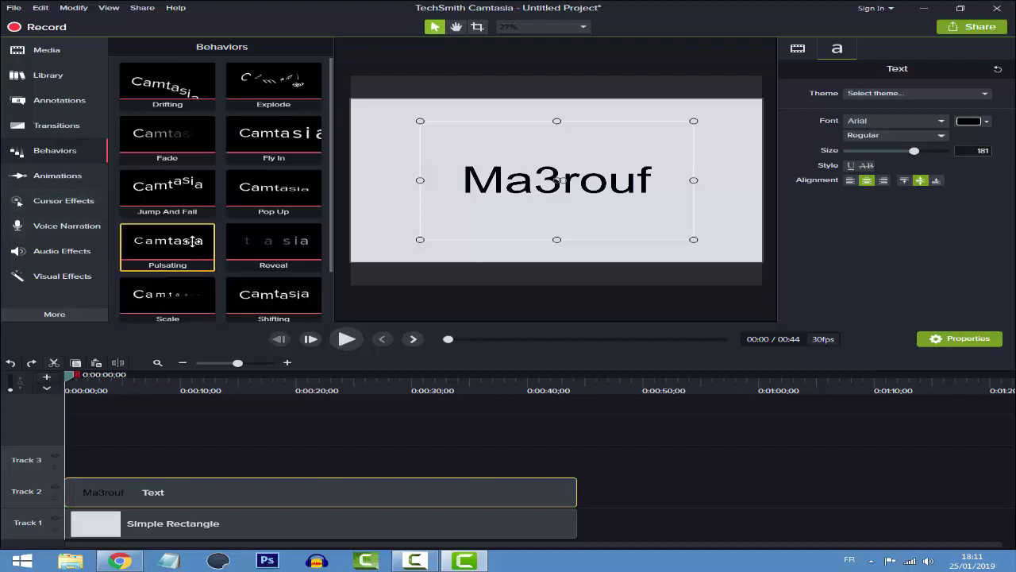
left_click_drag(169, 198, 155, 493)
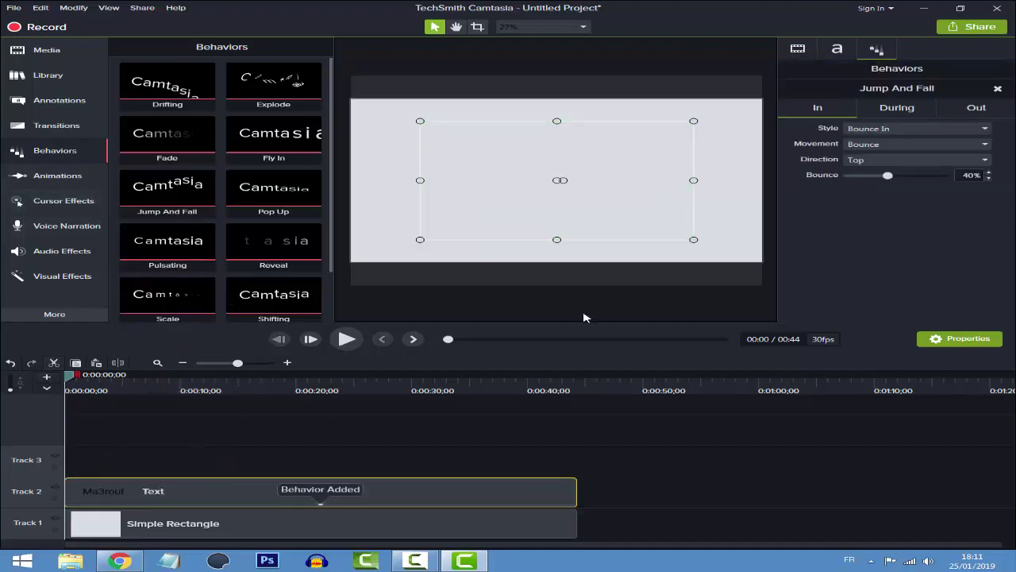
left_click(346, 339)
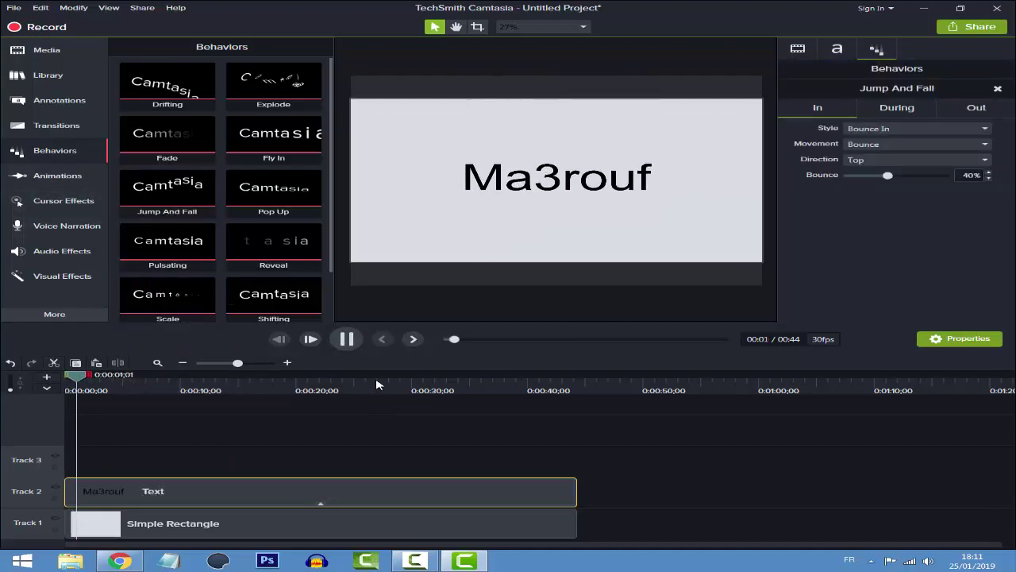
left_click(346, 339)
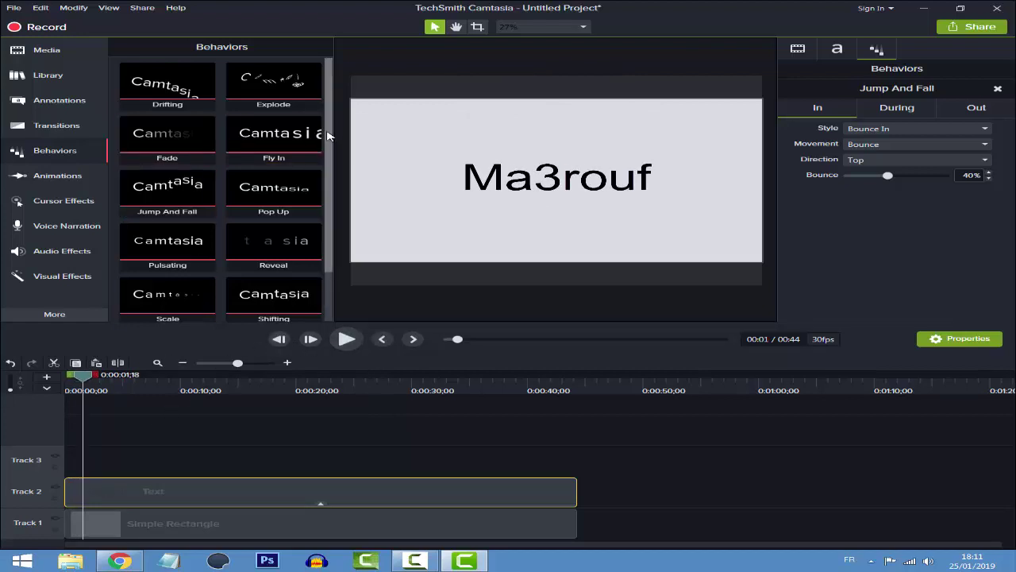
scroll(325, 135, "down", 2)
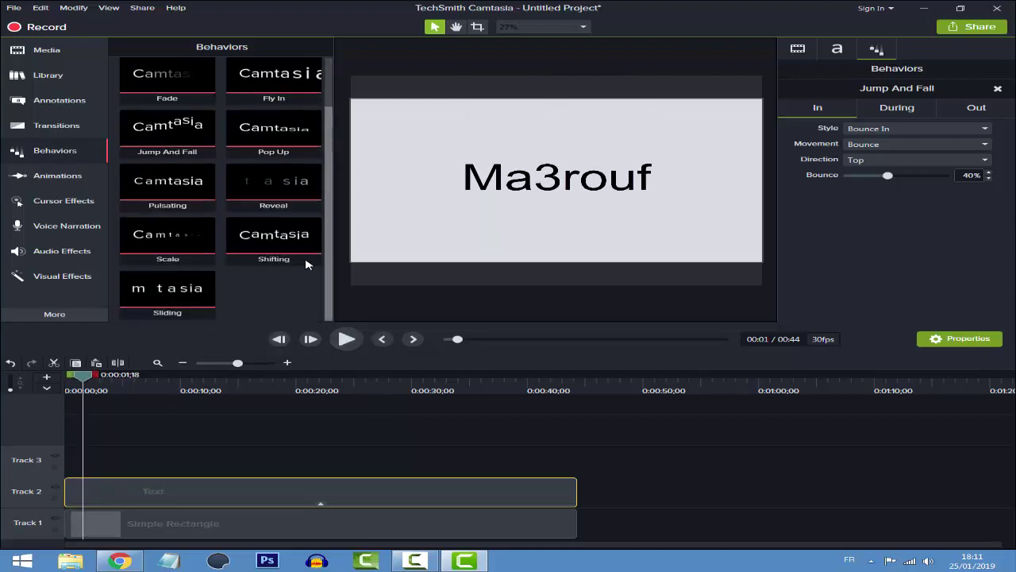
left_click(10, 363)
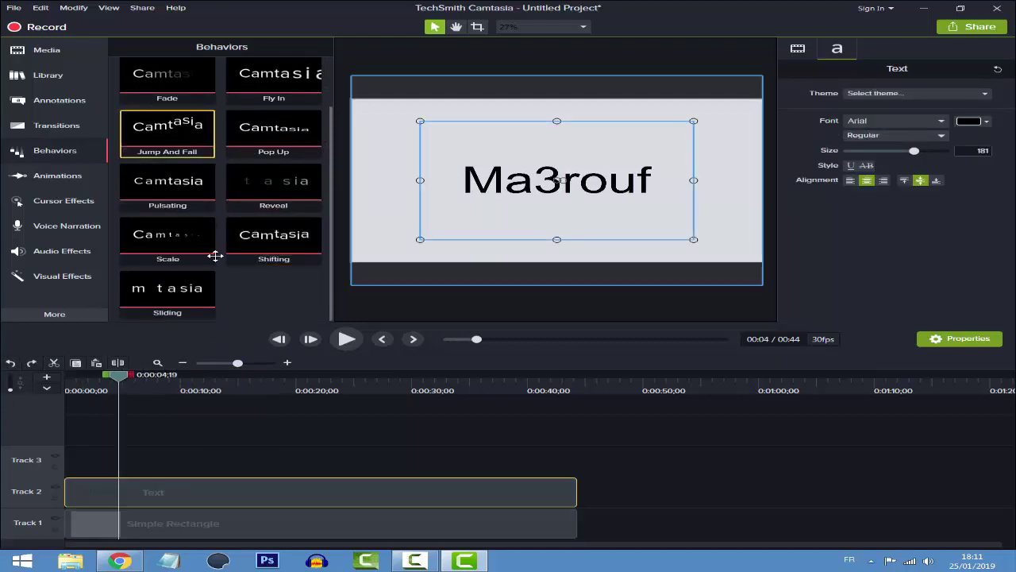
Step: Add the Jump And Fall behavior to the text clip again and preview its bounce-in from the start of the timeline
left_click_drag(167, 131, 169, 490)
key("ctrl+Home")
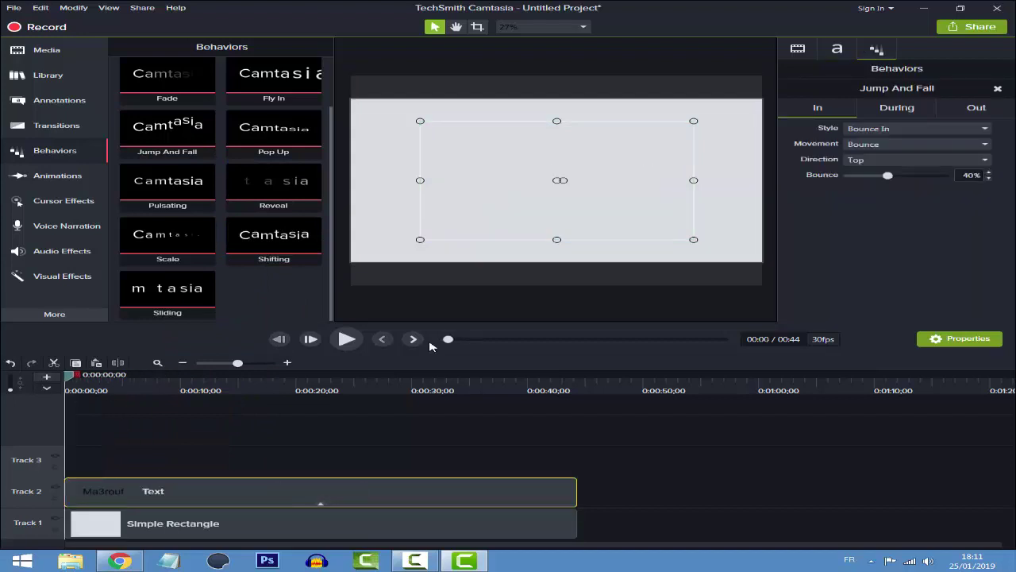
left_click(347, 338)
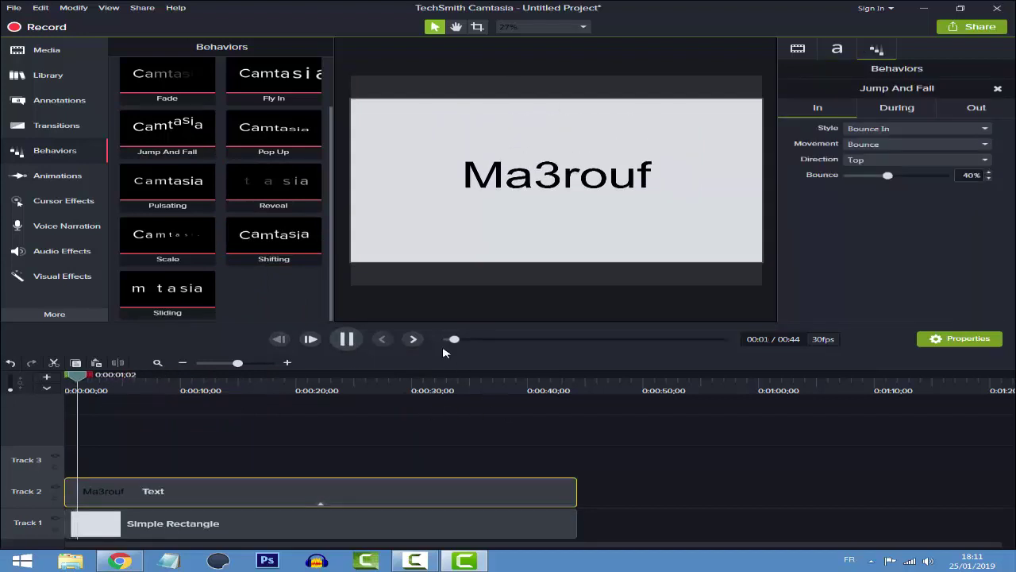
left_click(350, 338)
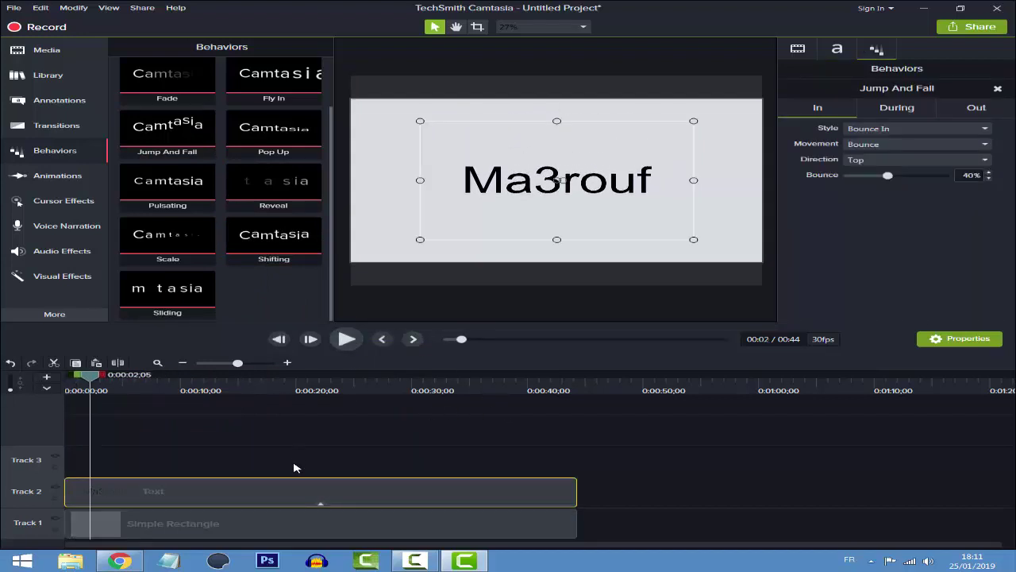
Step: Replace the text clip's Jump And Fall behavior with Explode and preview the result from the start
left_click_drag(330, 210, 208, 492)
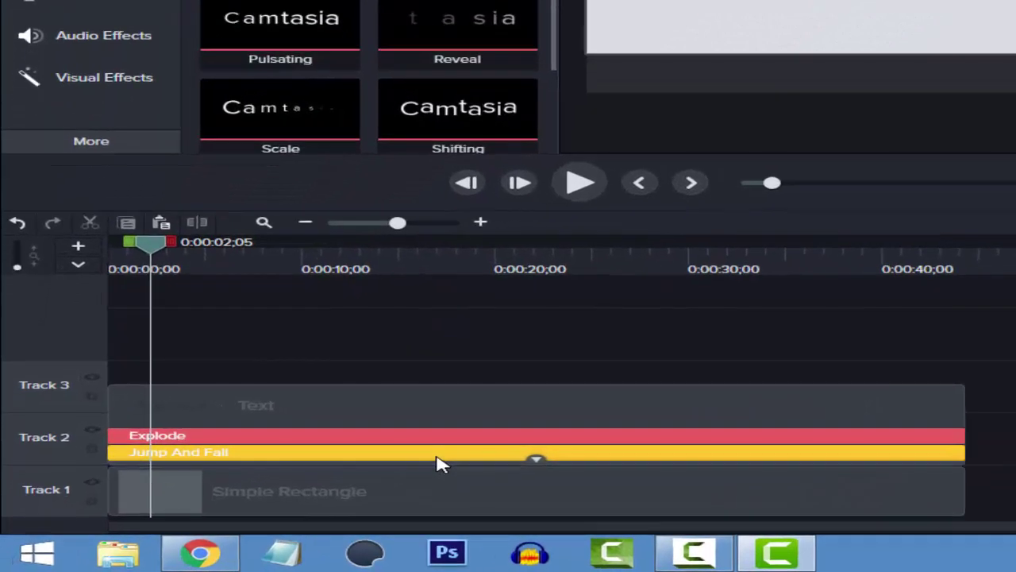
key("Delete")
left_click(429, 453)
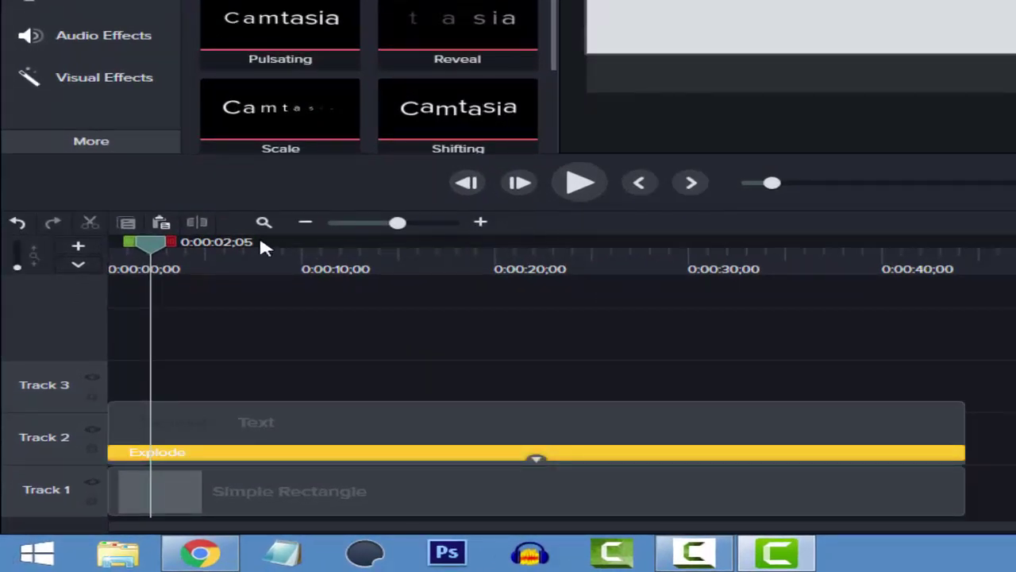
left_click(140, 251)
left_click(111, 249)
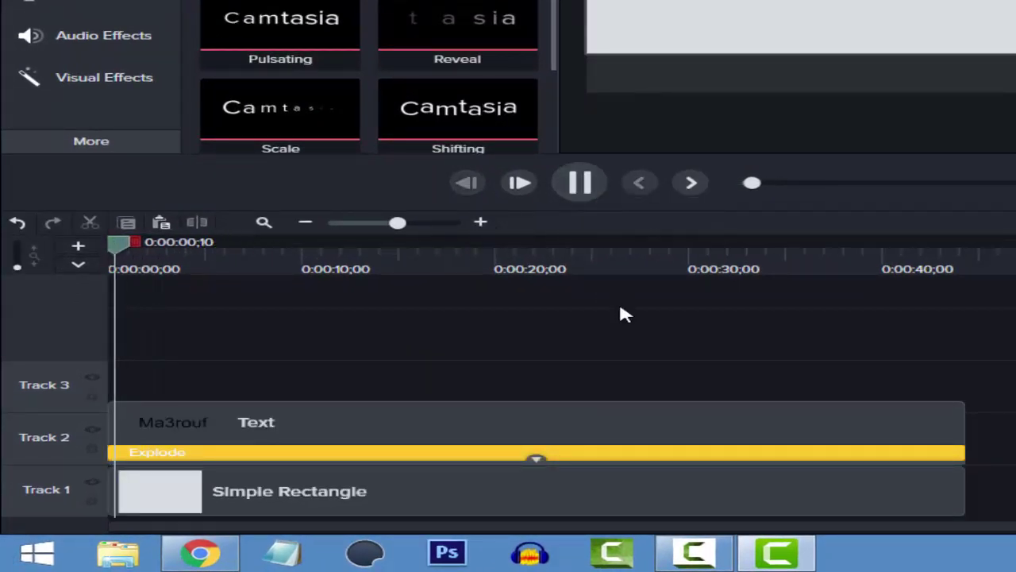
left_click(591, 189)
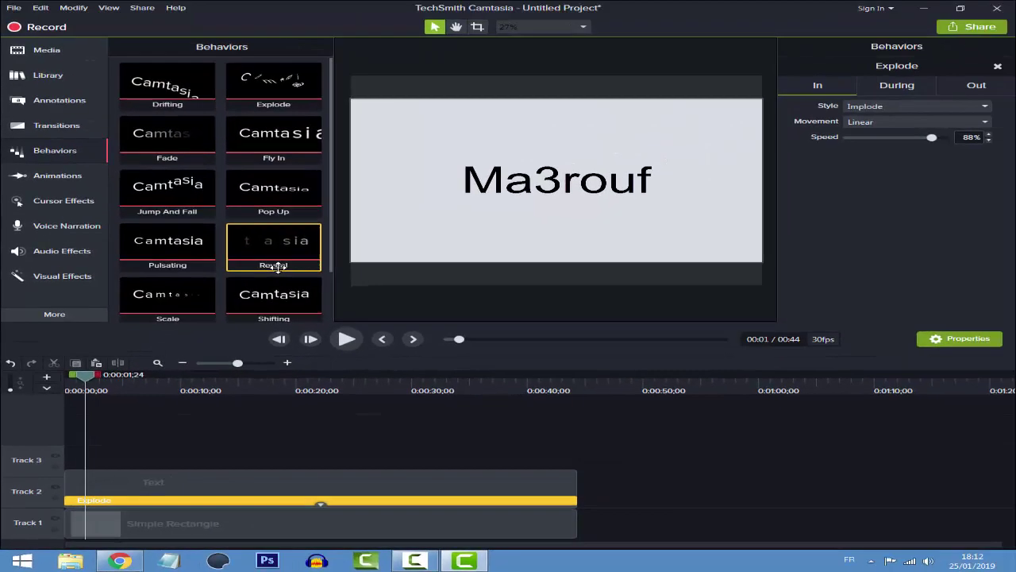
Step: Combine Jump And Fall with the text clip's Explode behavior, preview both from the start, and undo the addition
left_click_drag(167, 190, 220, 469)
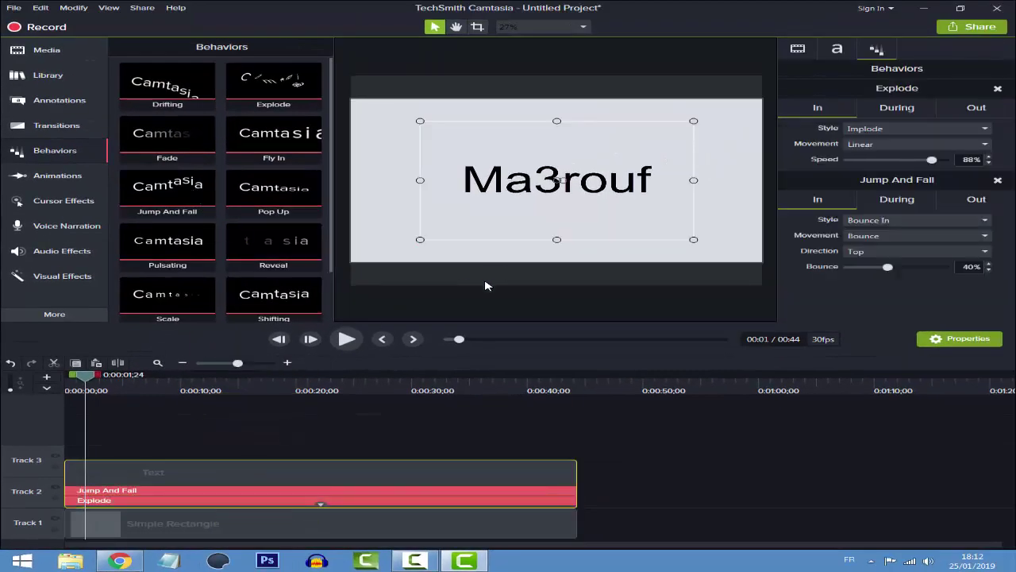
left_click(346, 338)
left_click(110, 402)
left_click(279, 338)
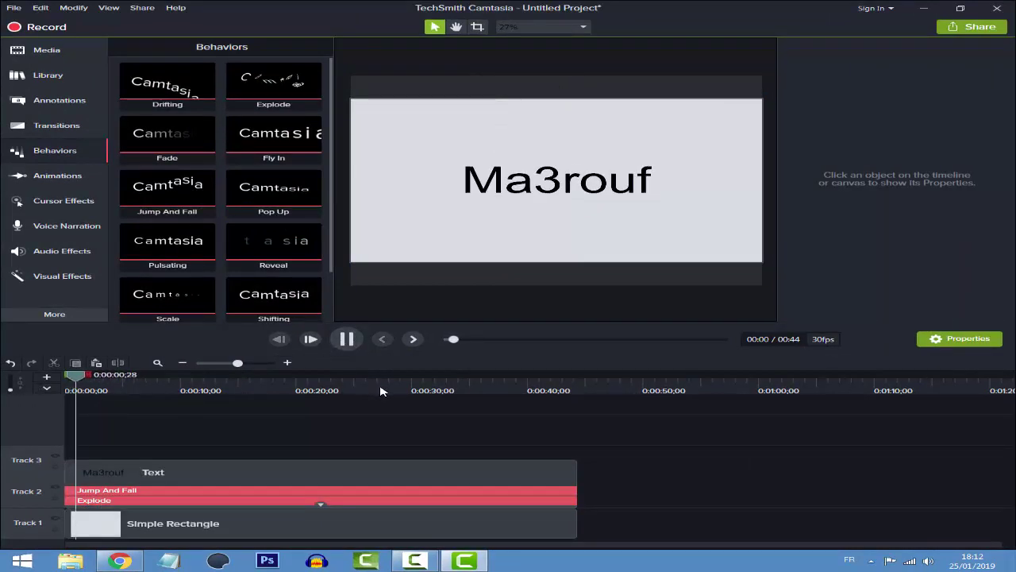
left_click(346, 339)
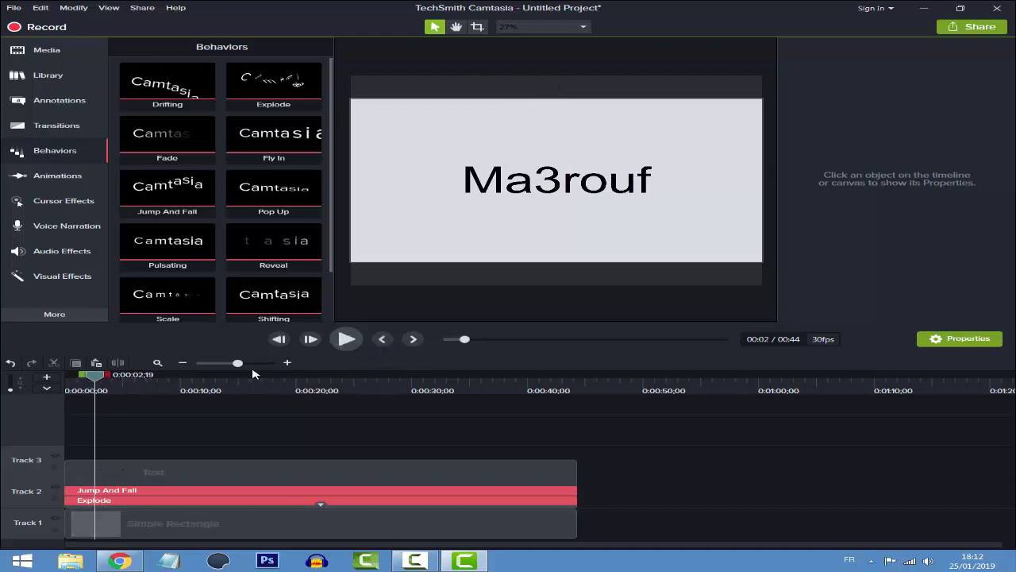
left_click(10, 362)
Step: Bring up the Zoom-n-Pan animation settings and delete the Explode behavior from the text clip
left_click_drag(100, 393, 67, 390)
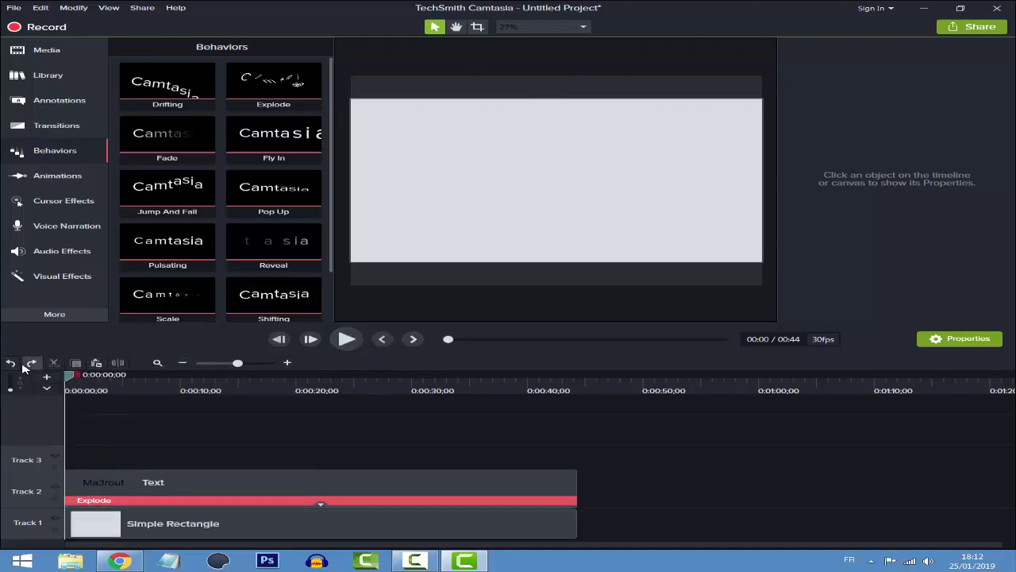
left_click(38, 181)
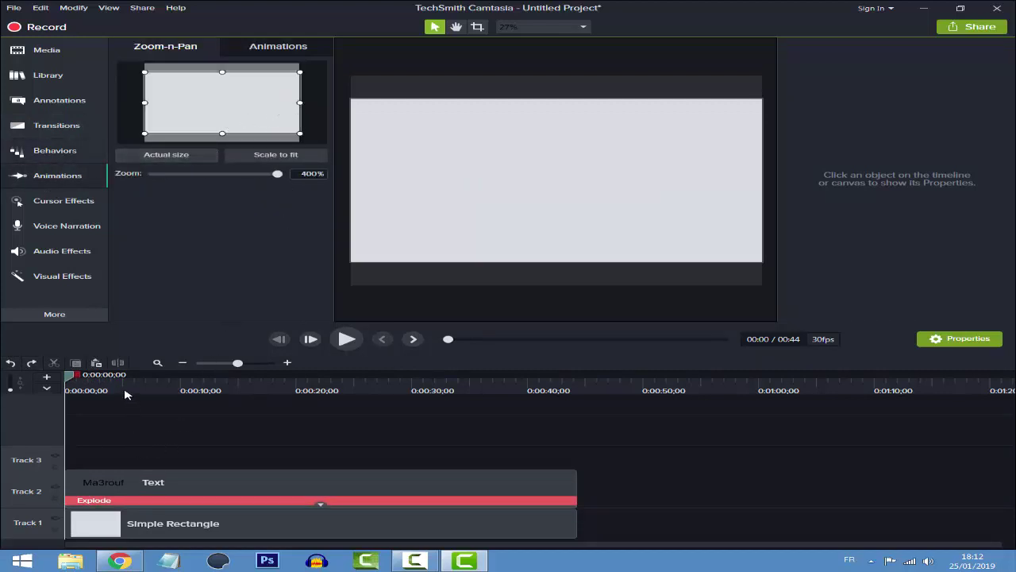
left_click_drag(134, 390, 155, 394)
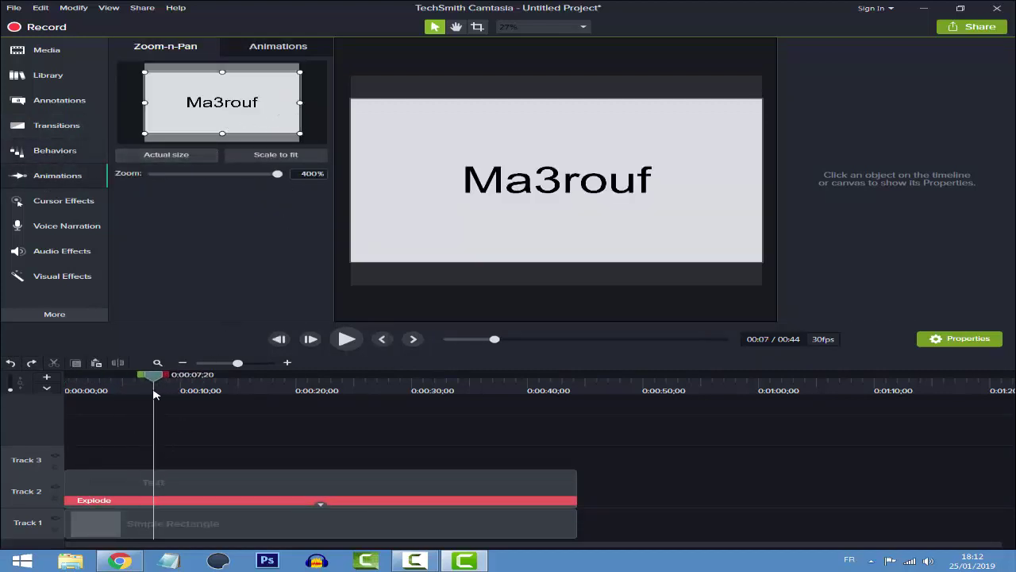
left_click(234, 501)
key("Delete")
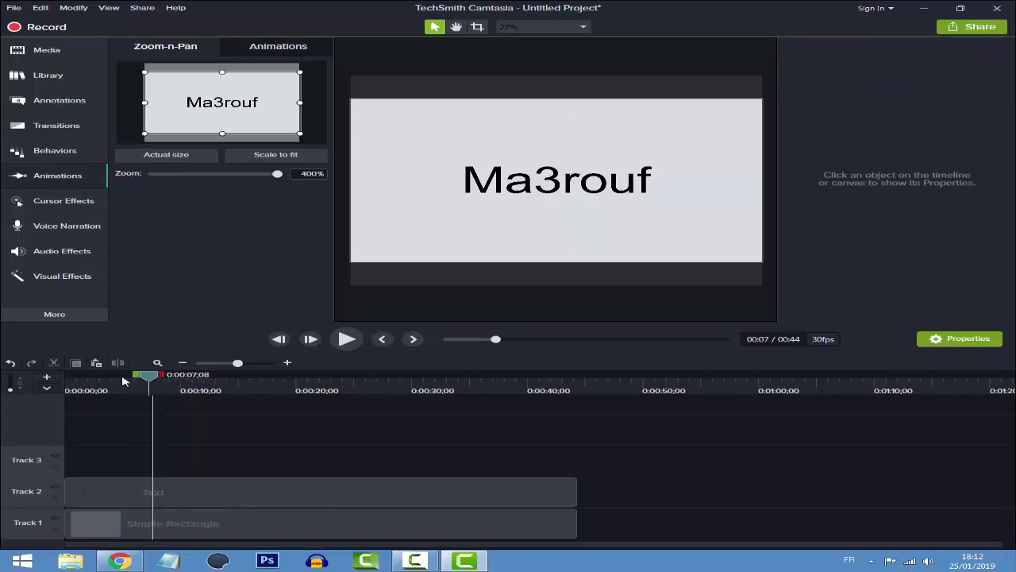
Step: Add a Zoom-n-Pan animation at 0:00:01;19, trying several zoom frame sizes and positions and finishing at 200% zoom
left_click_drag(123, 382, 83, 379)
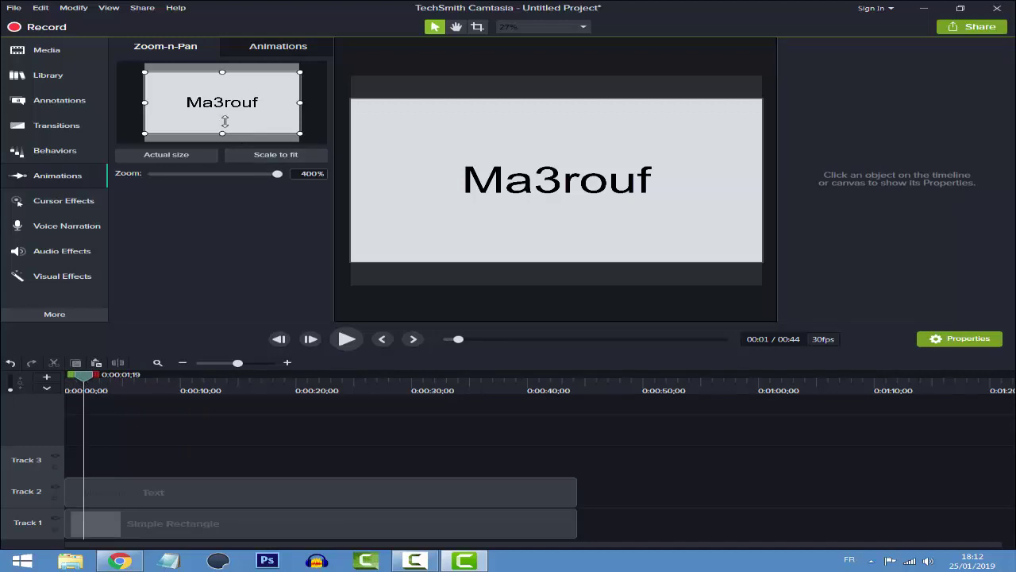
mouse_move(225, 120)
left_mouse_down()
mouse_move(222, 78)
mouse_move(226, 105)
left_mouse_up()
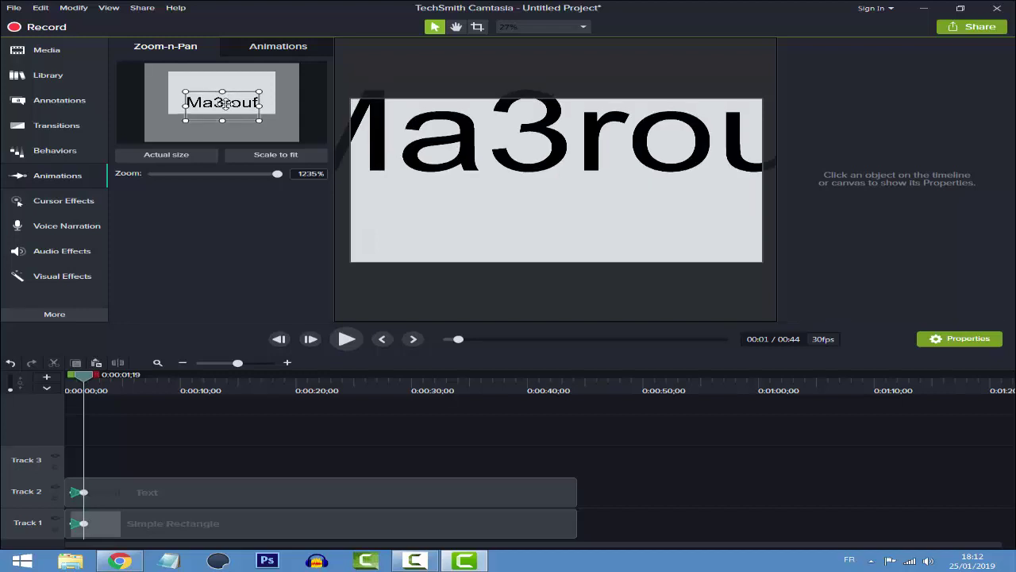
mouse_move(251, 105)
left_mouse_down()
mouse_move(276, 111)
mouse_move(241, 104)
left_mouse_up()
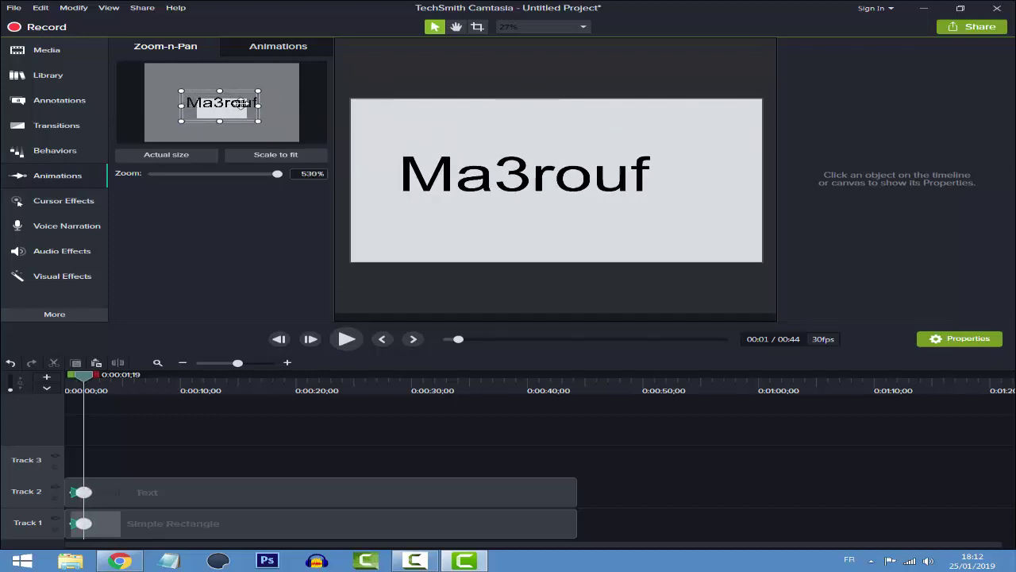
mouse_move(276, 174)
left_mouse_down()
mouse_move(247, 175)
mouse_move(290, 181)
left_mouse_up()
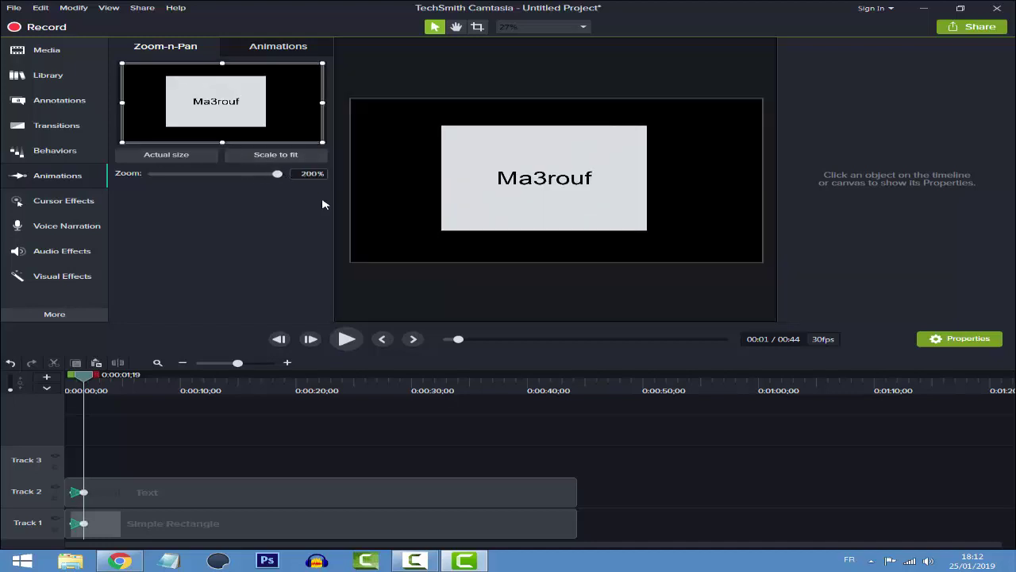
Step: Detach the canvas into its own window, maximize and restore that window, and attach it back to the editor
left_click(565, 29)
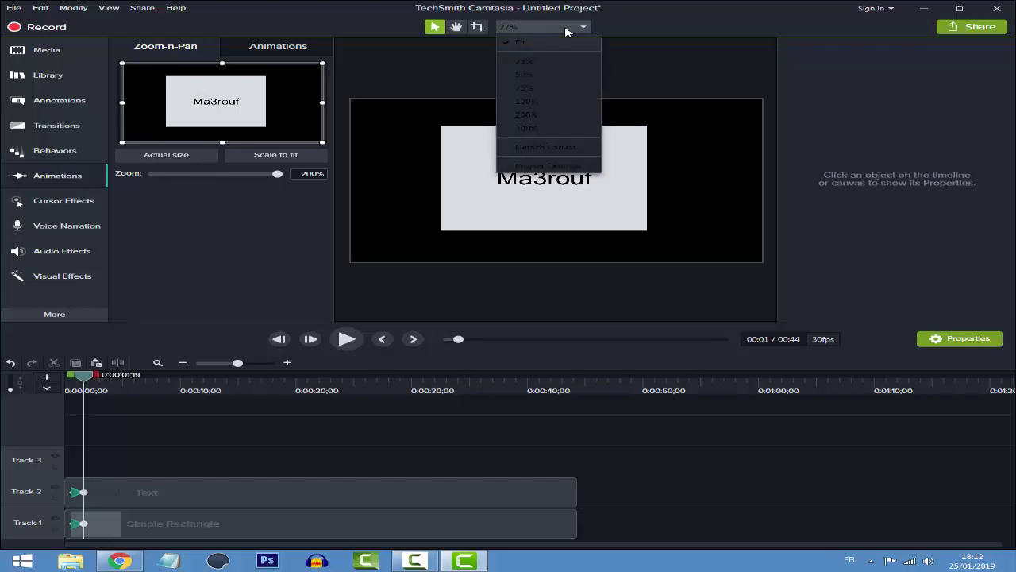
left_click(532, 150)
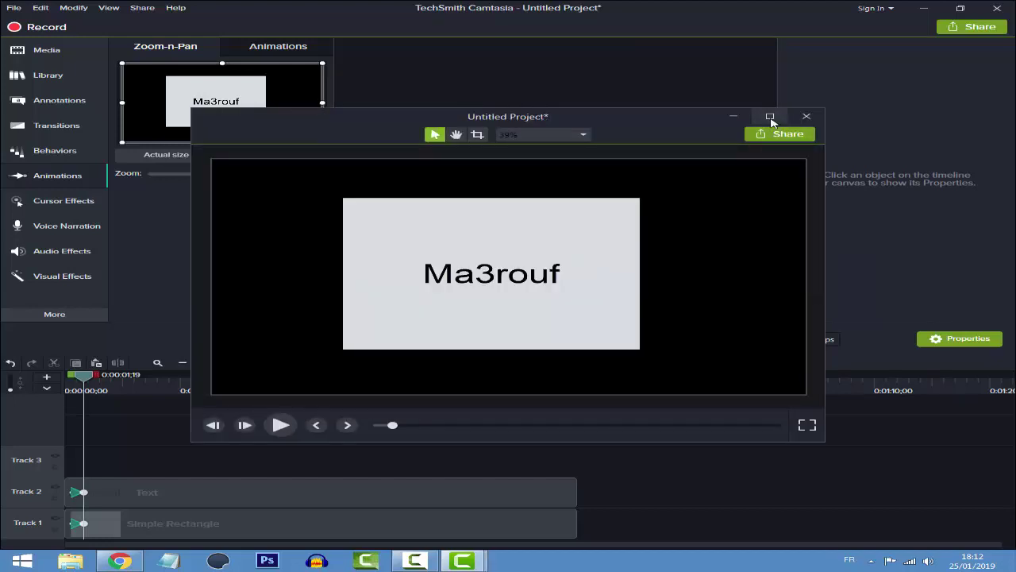
left_click(769, 118)
double_click(699, 10)
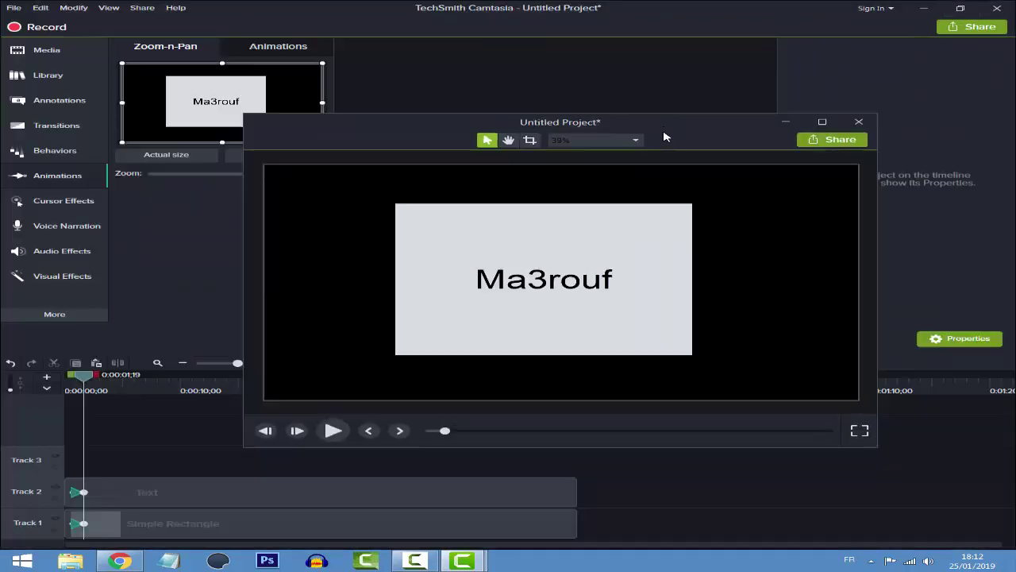
left_click_drag(625, 104, 513, 74)
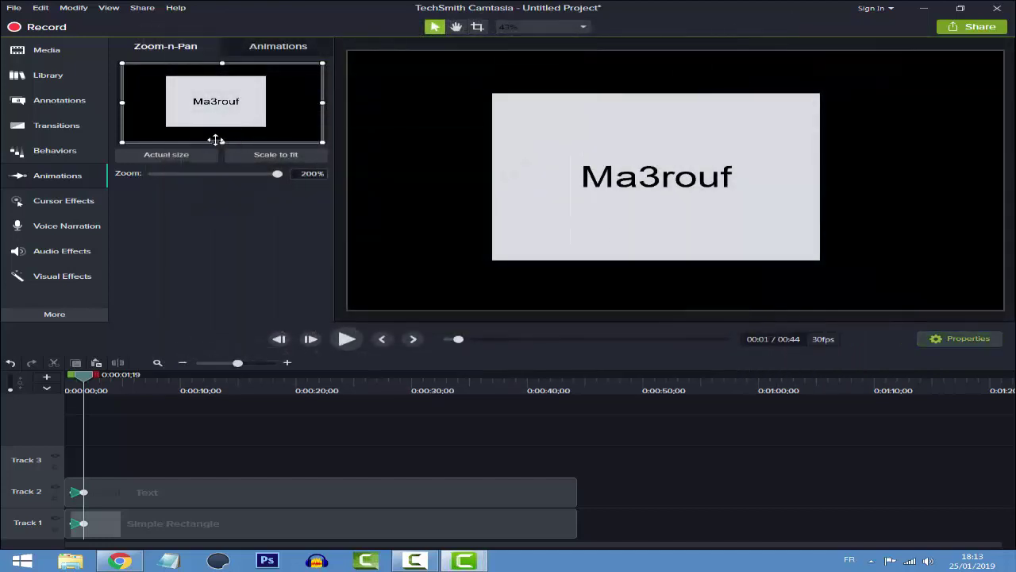
Step: Zoom in on the text to 891% at 0:00:01;19 and add a scale-to-fit zoom animation at 0:00:11;04
left_click_drag(221, 139, 249, 116)
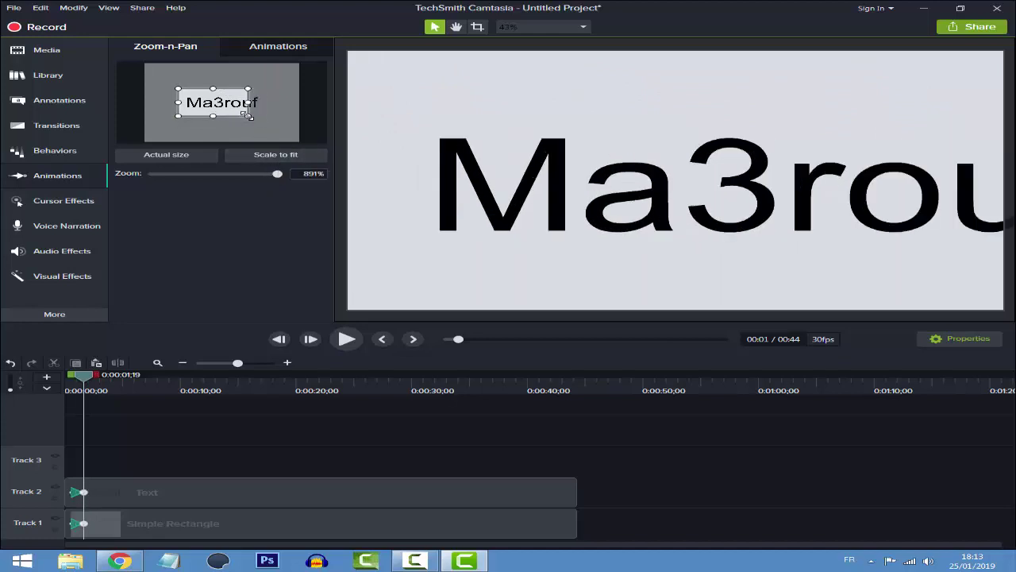
left_click(183, 383)
left_click_drag(183, 375, 196, 397)
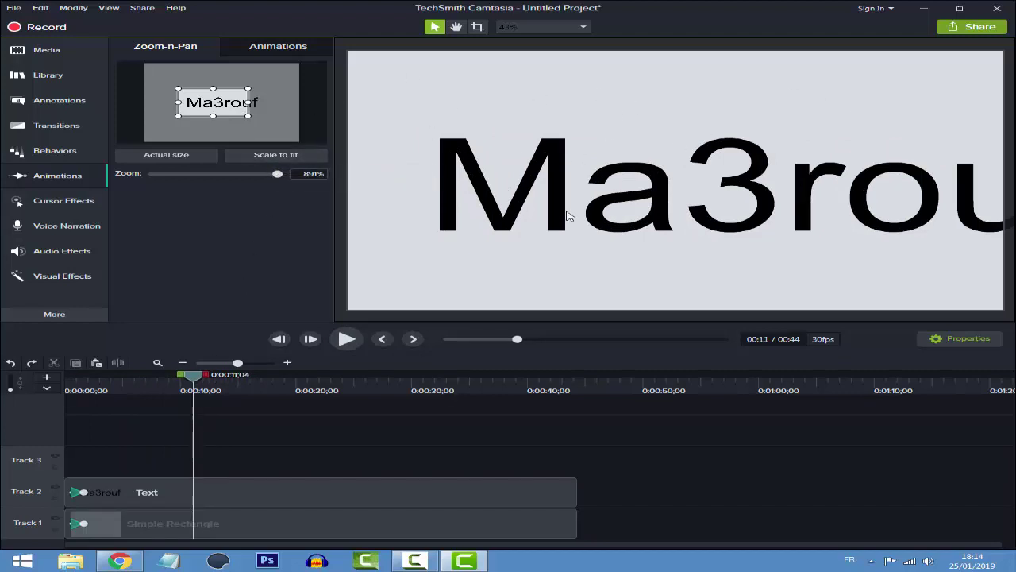
left_click(284, 158)
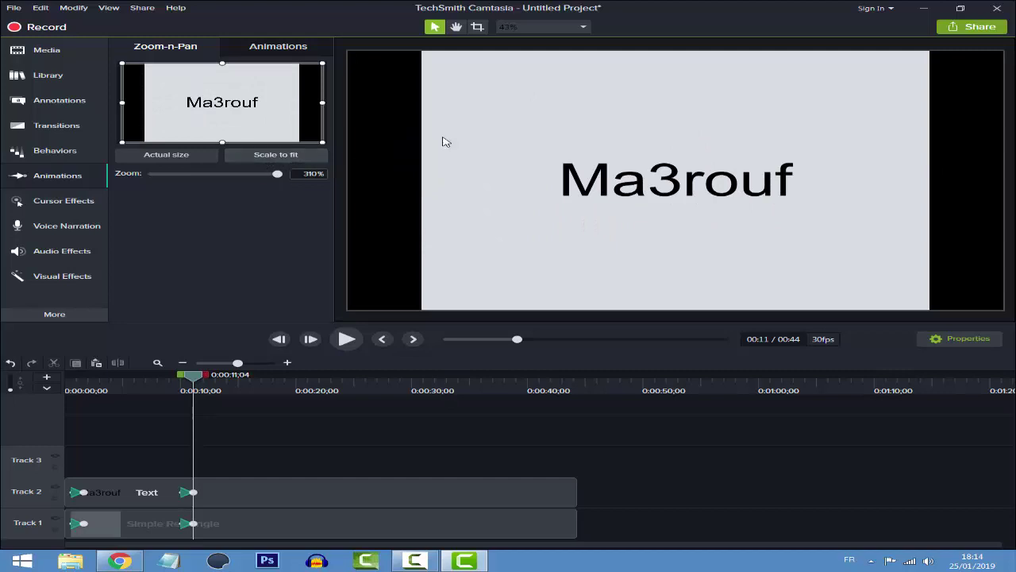
Step: Widen the white rectangle at 0:00:11;04 so that it covers the full width of the canvas
left_click(615, 146)
left_click(915, 195)
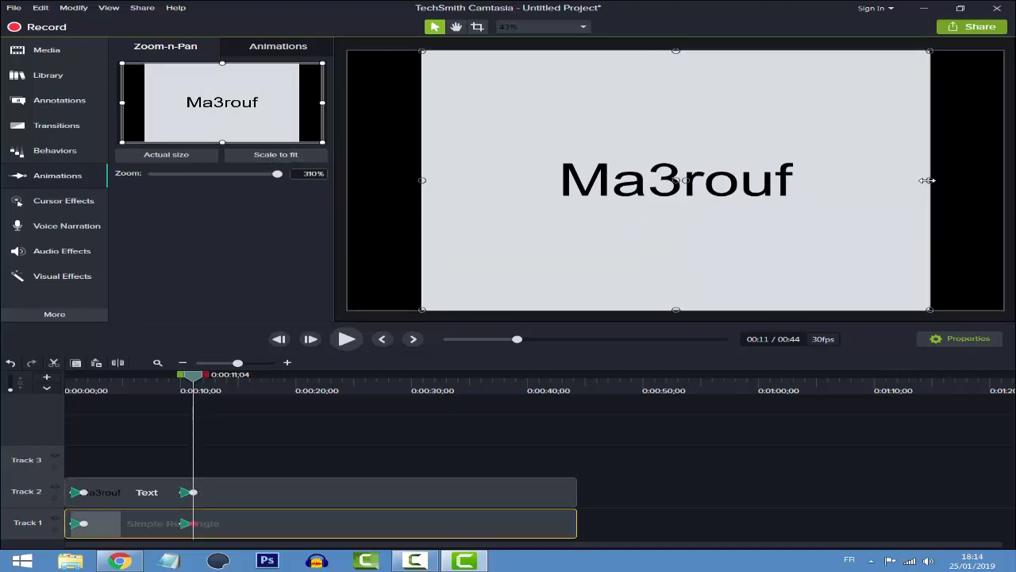
left_click_drag(929, 180, 1012, 180)
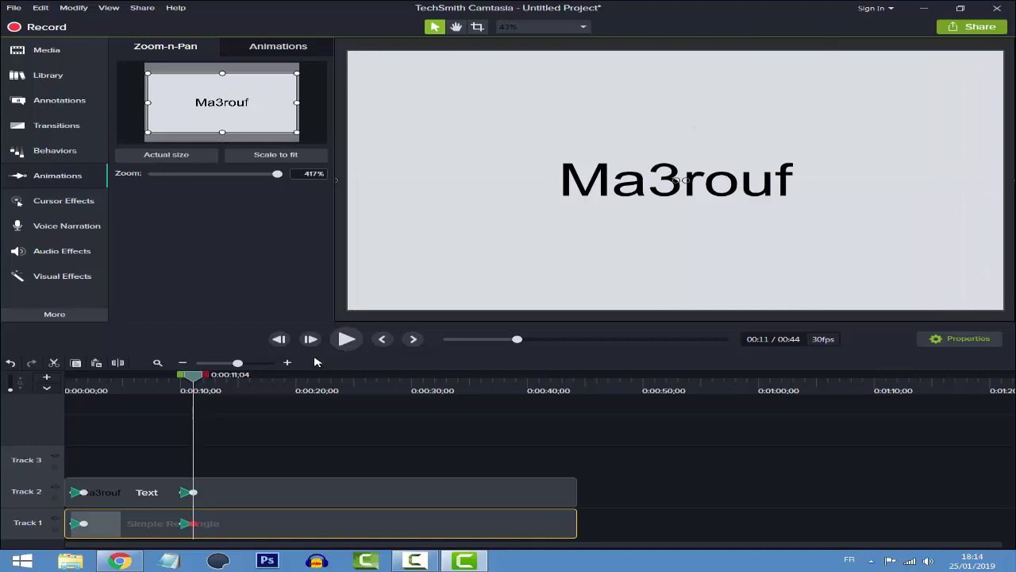
Step: Preview the zoom-in and zoom-out animations from near the start of the timeline, pausing at 0:00:12;13
left_click_drag(185, 375, 70, 375)
left_click(75, 395)
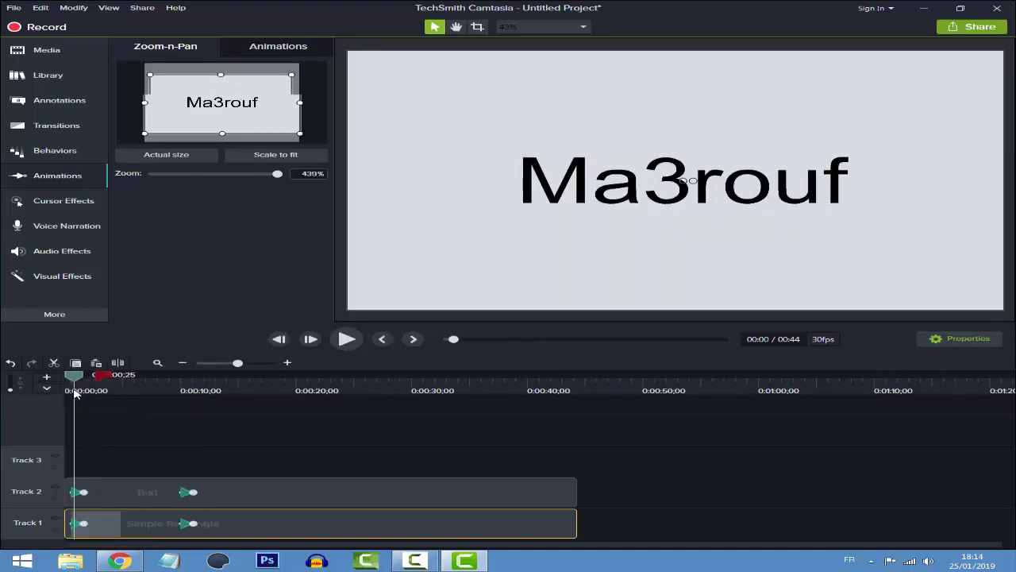
left_click(347, 338)
left_click(346, 339)
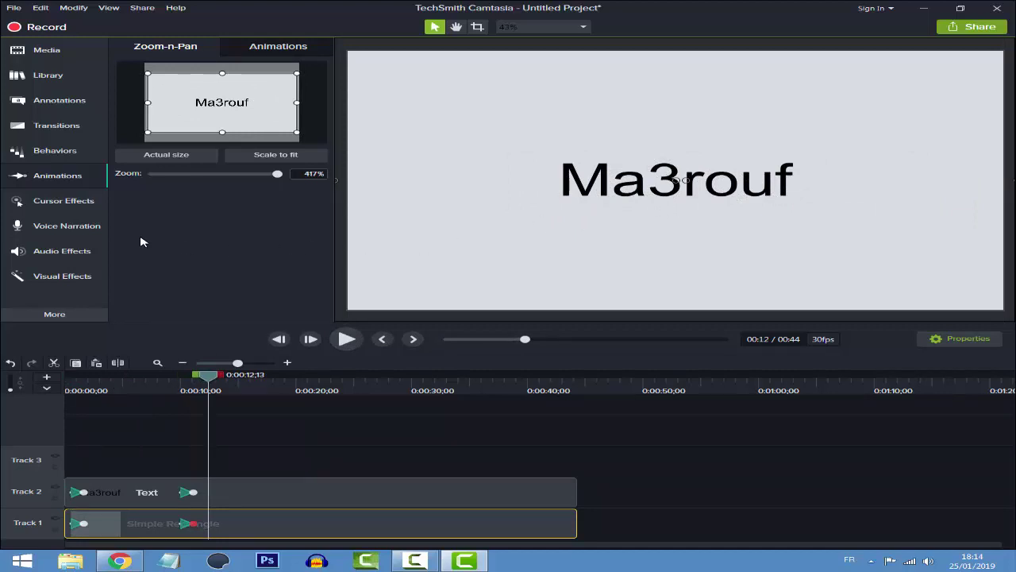
Step: Show the available cursor effects and the voice narration recording options
left_click(54, 205)
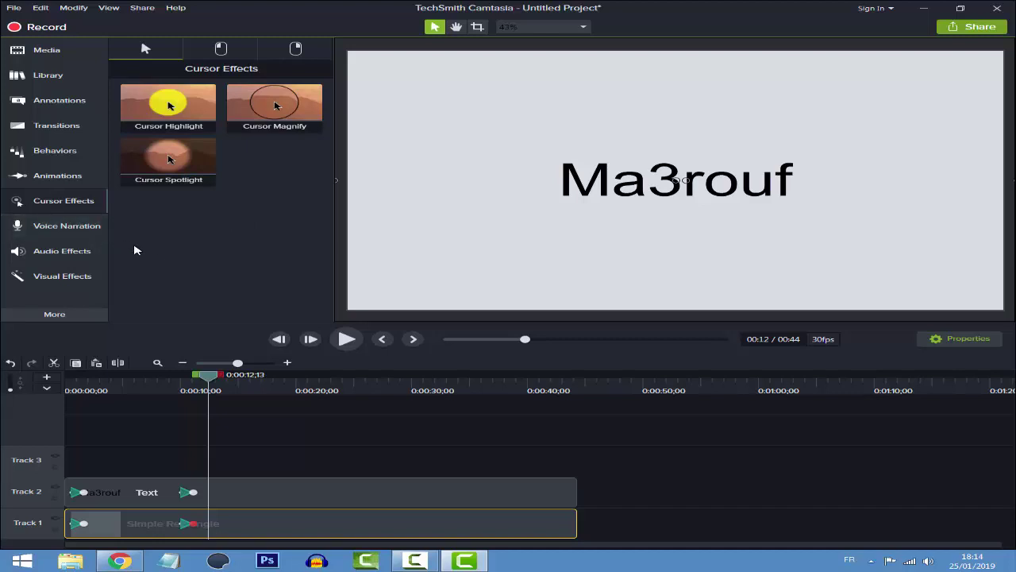
left_click(67, 233)
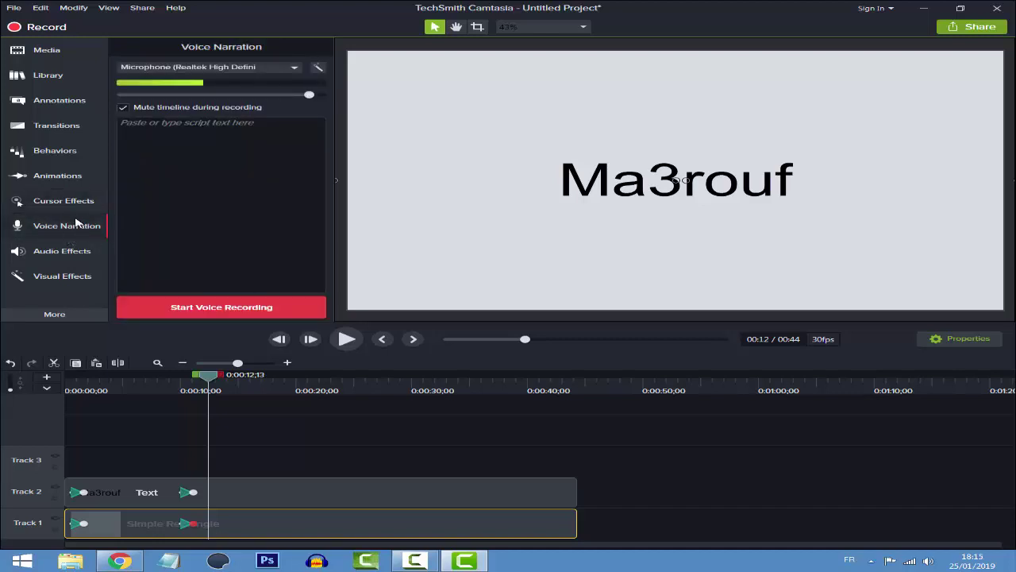
Step: Import the Rec 01-25-19 recording from the desktop and place it at the start of the timeline on Tracks 3 and 4
left_click(48, 52)
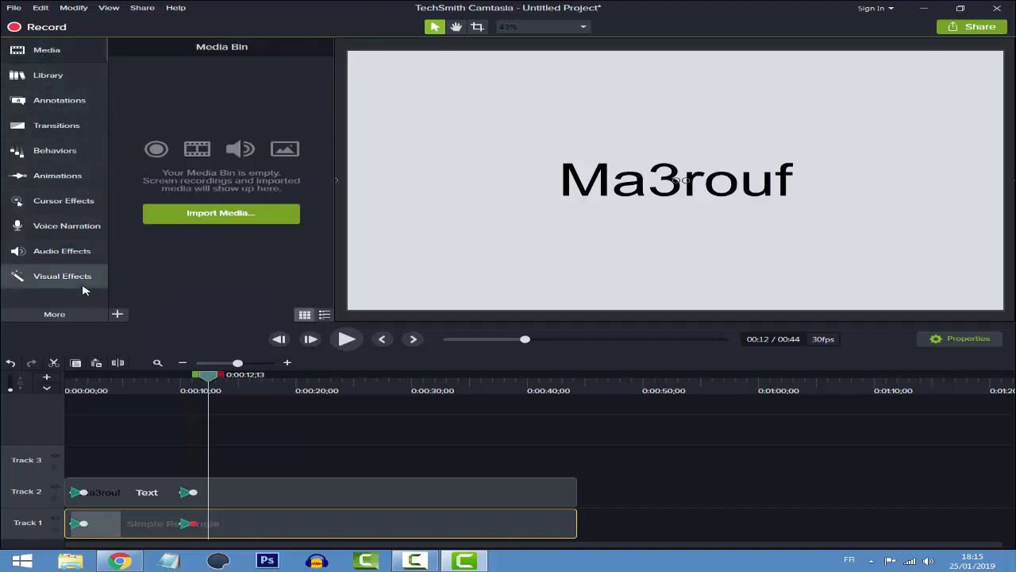
left_click(201, 218)
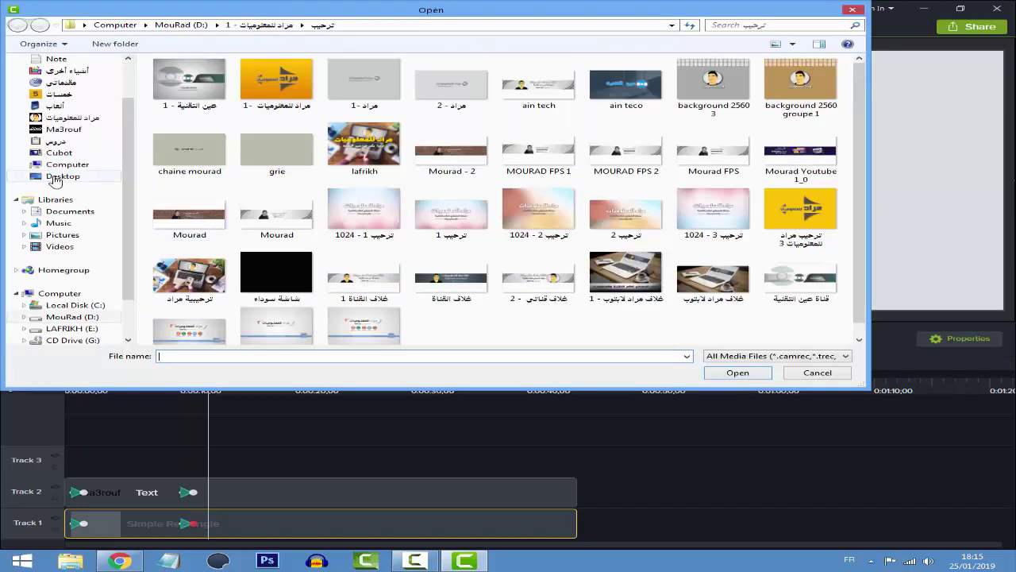
left_click(56, 178)
left_click(460, 135)
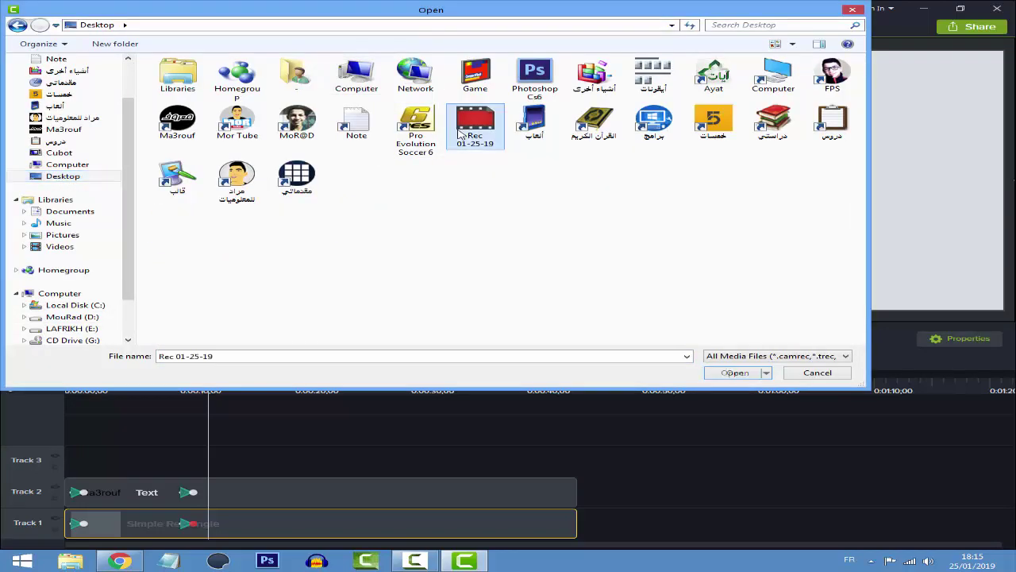
double_click(493, 126)
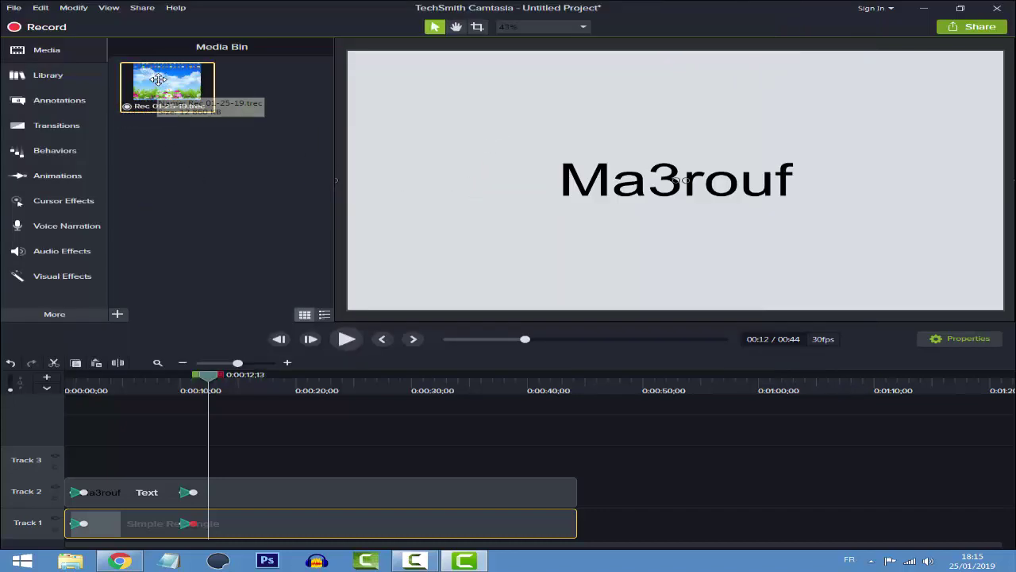
left_click_drag(159, 76, 64, 465)
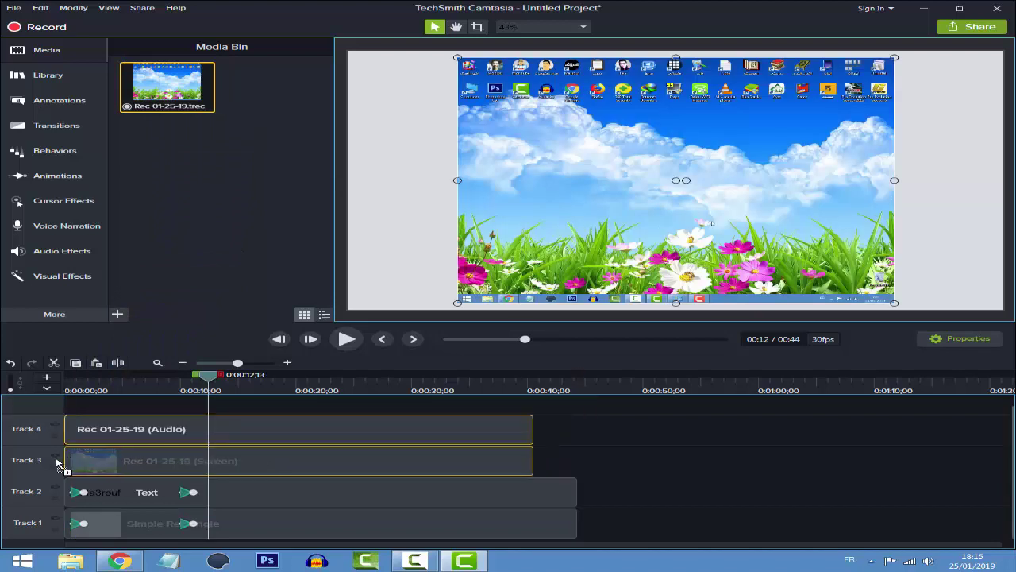
left_click(159, 435)
Step: Stretch the screen recording in height and width until it fills the entire canvas
left_click(115, 463)
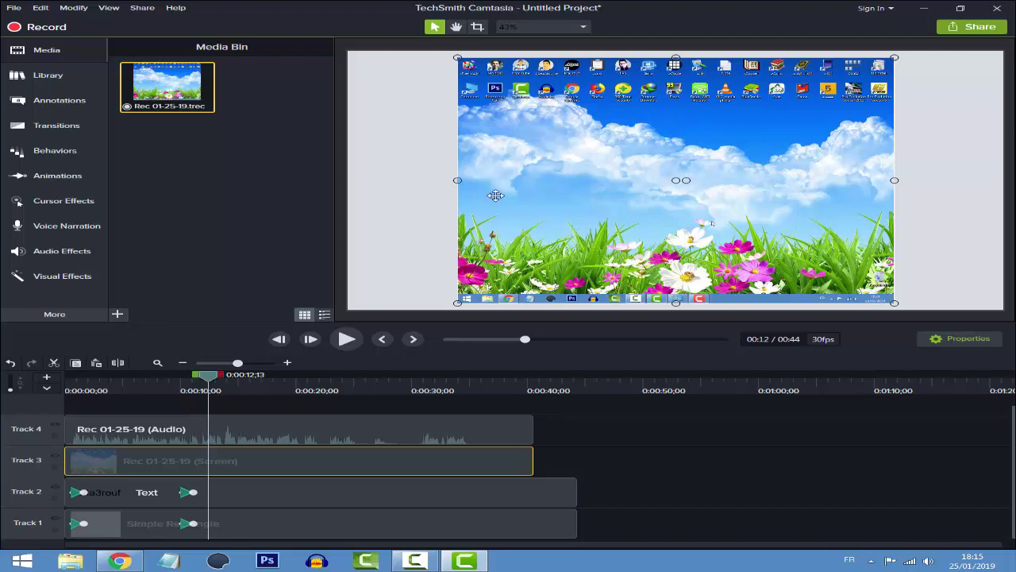
left_click_drag(457, 304, 446, 308)
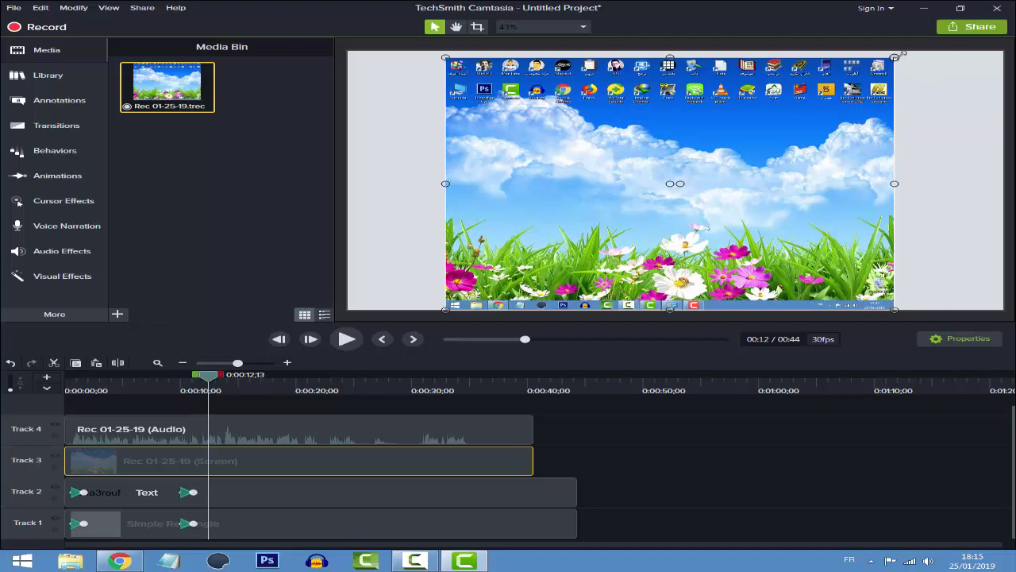
left_click_drag(896, 57, 906, 51)
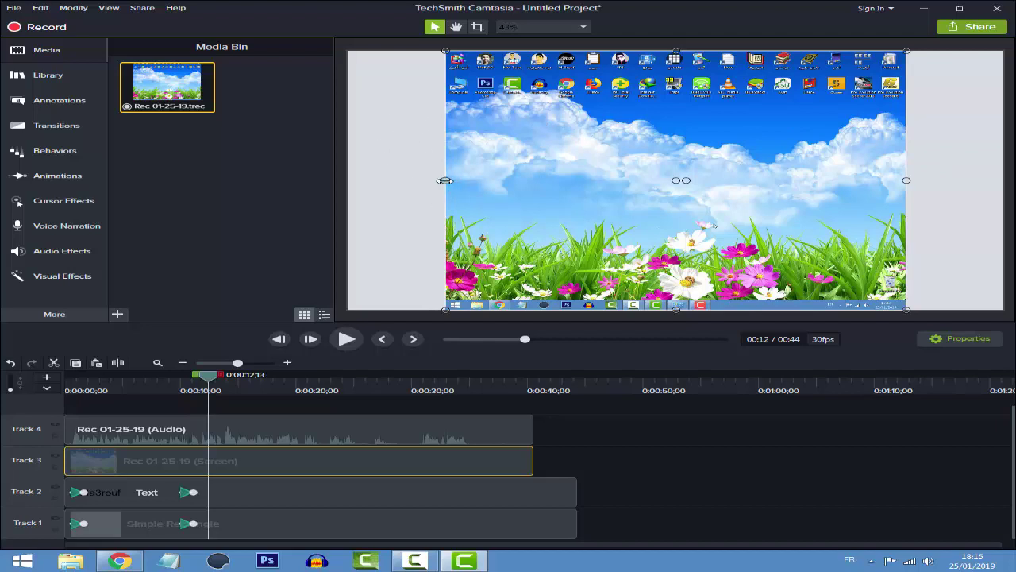
left_click_drag(444, 180, 348, 179)
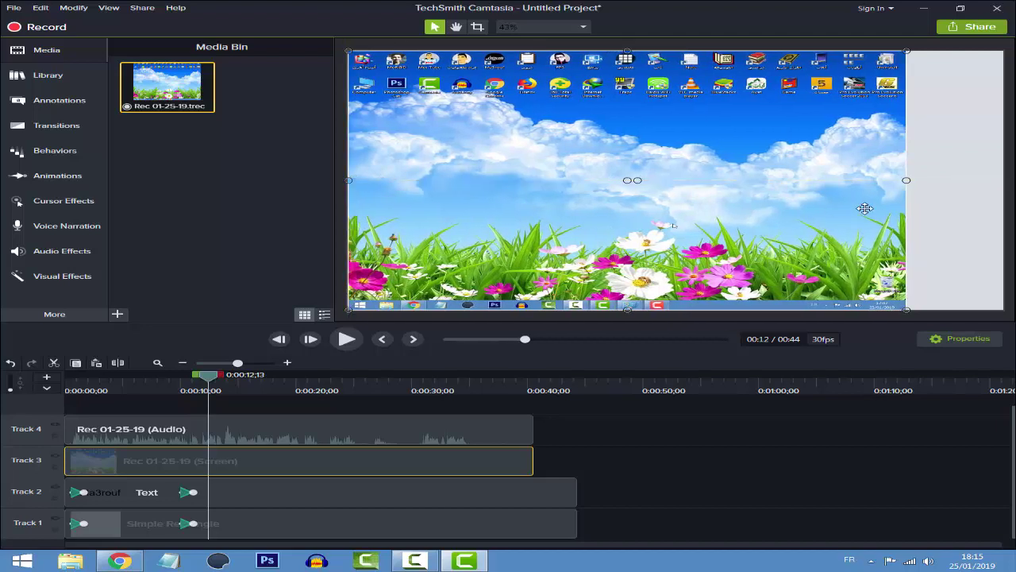
left_click_drag(908, 180, 1004, 179)
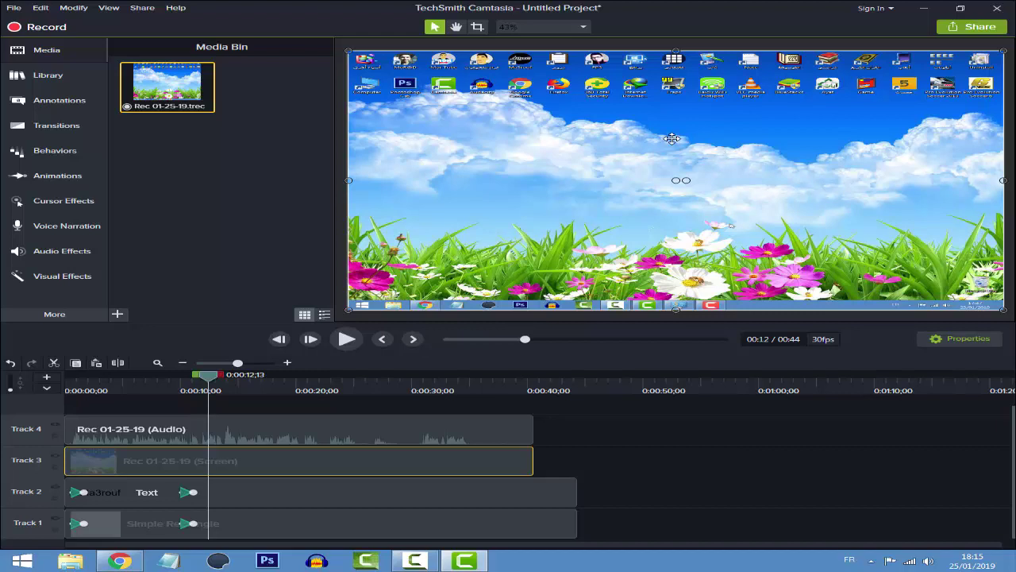
Step: Rearrange the recording so its audio sits on Track 3 and its screen clip on Track 4, and dismiss the browser notification
left_click(337, 434)
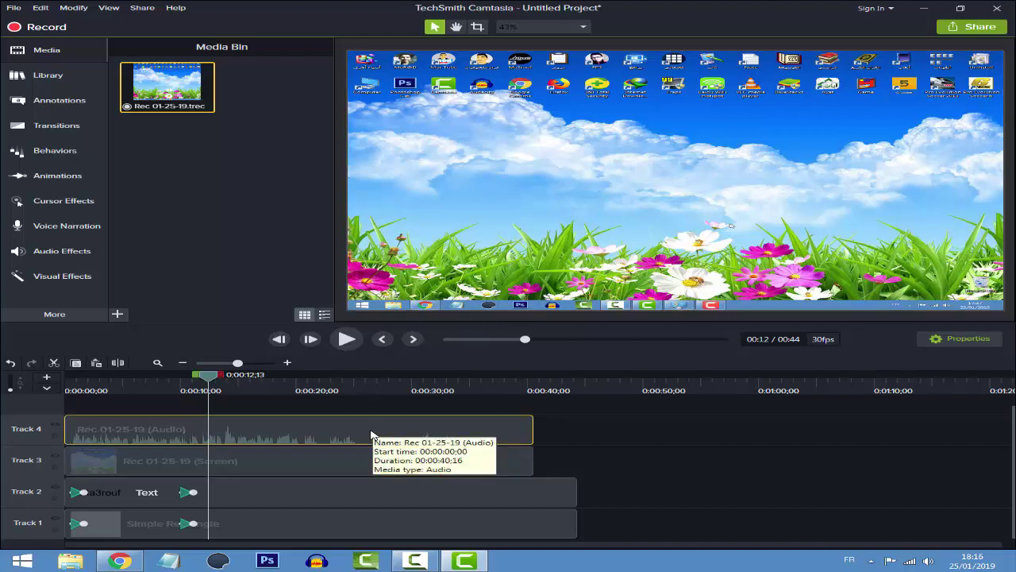
left_click(238, 467)
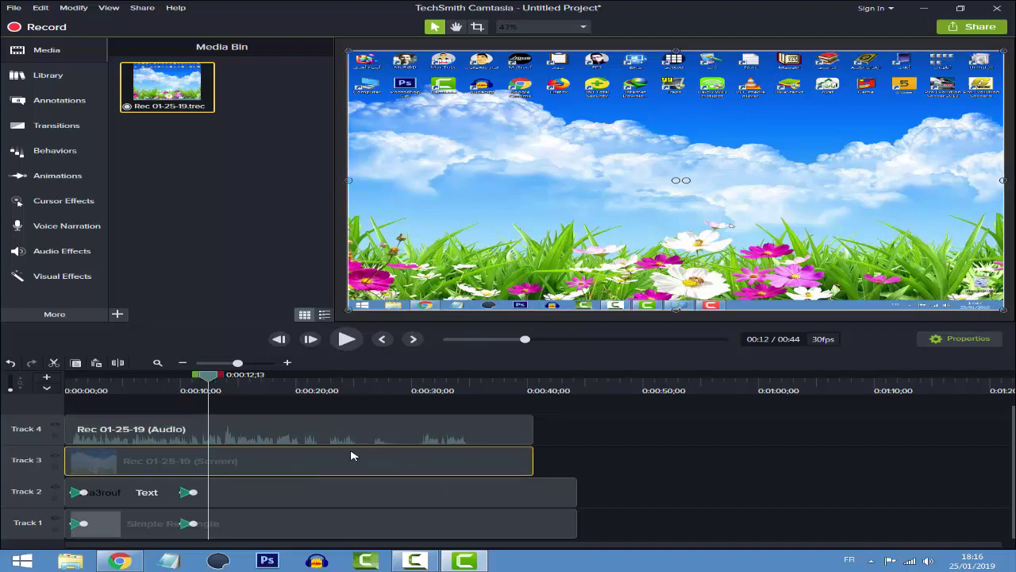
left_click_drag(352, 455, 315, 410)
left_click(526, 417)
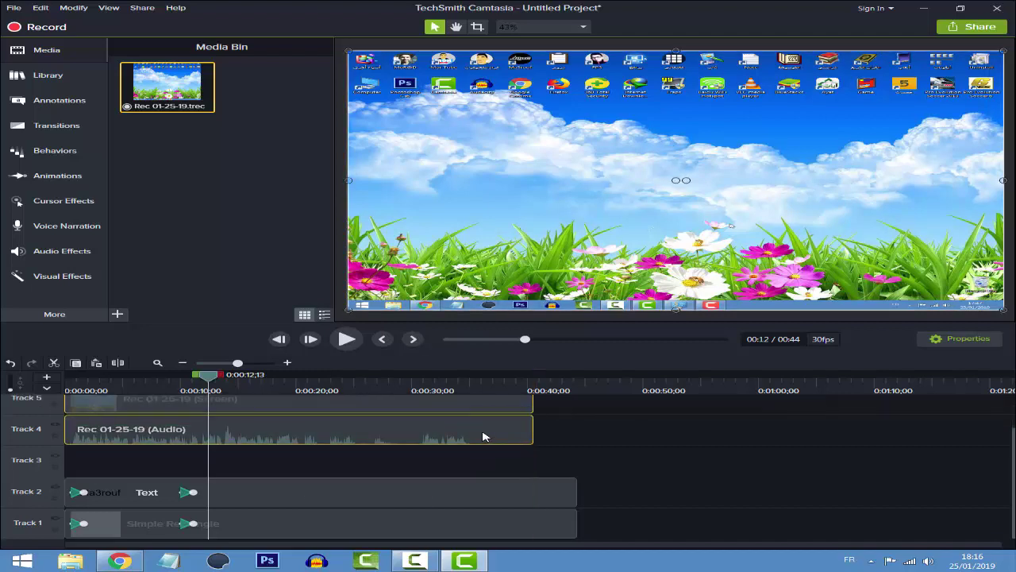
left_click_drag(483, 436, 472, 465)
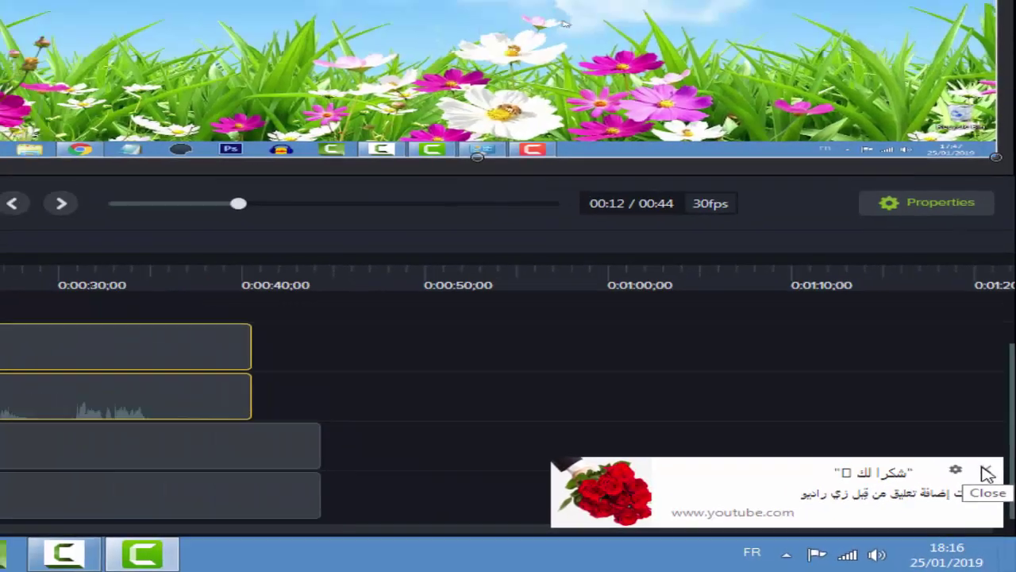
left_click(977, 436)
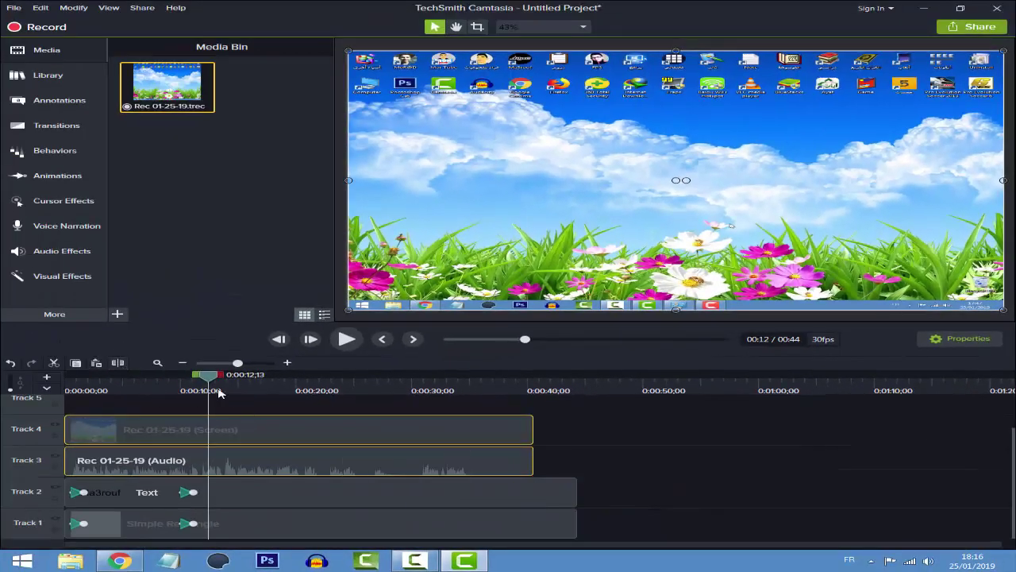
Step: Split the recording's screen and audio clips at 0:00:13;20
left_click(233, 469)
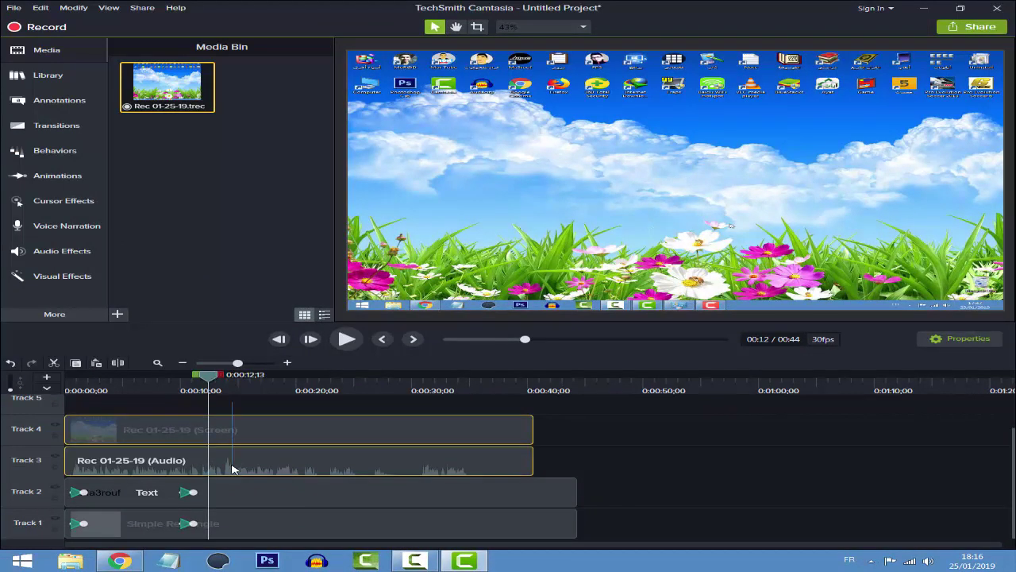
left_click(233, 469)
left_click_drag(210, 381, 224, 382)
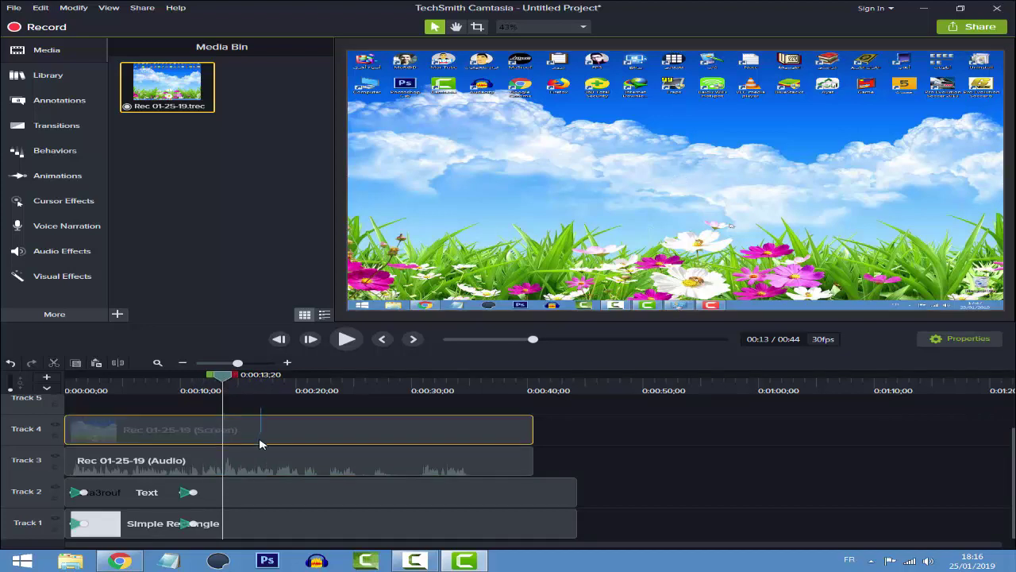
left_click(118, 362)
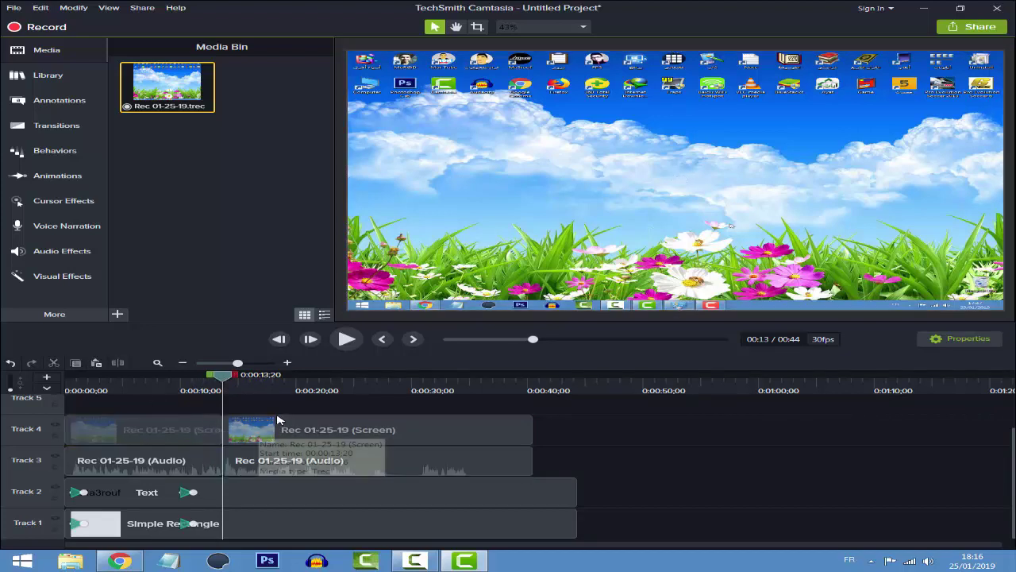
Step: Move the second part of the recording later on the timeline, leaving a gap of about 10 seconds after the first part
left_click_drag(254, 461, 295, 460)
left_click(249, 436)
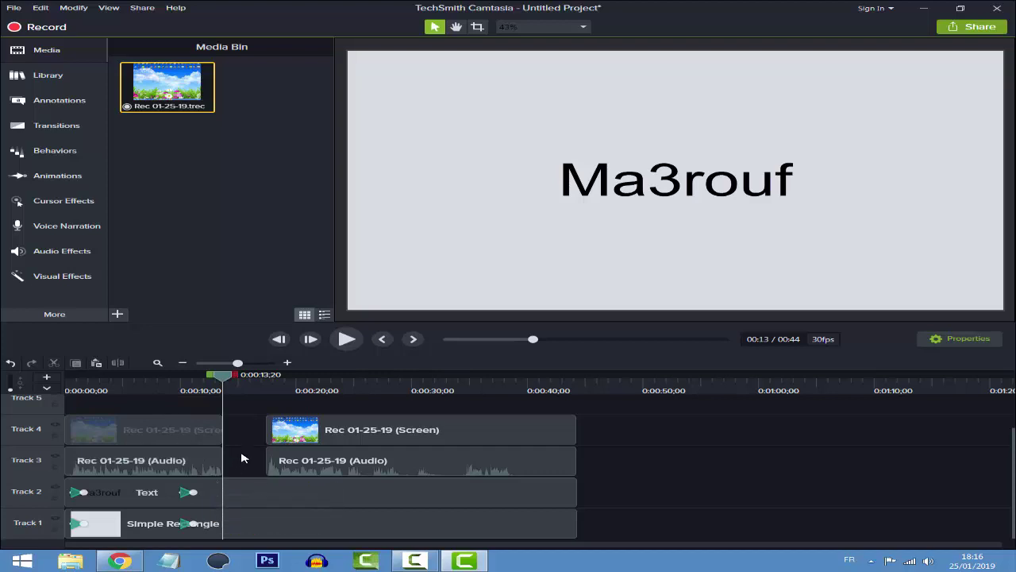
left_click_drag(283, 437, 354, 436)
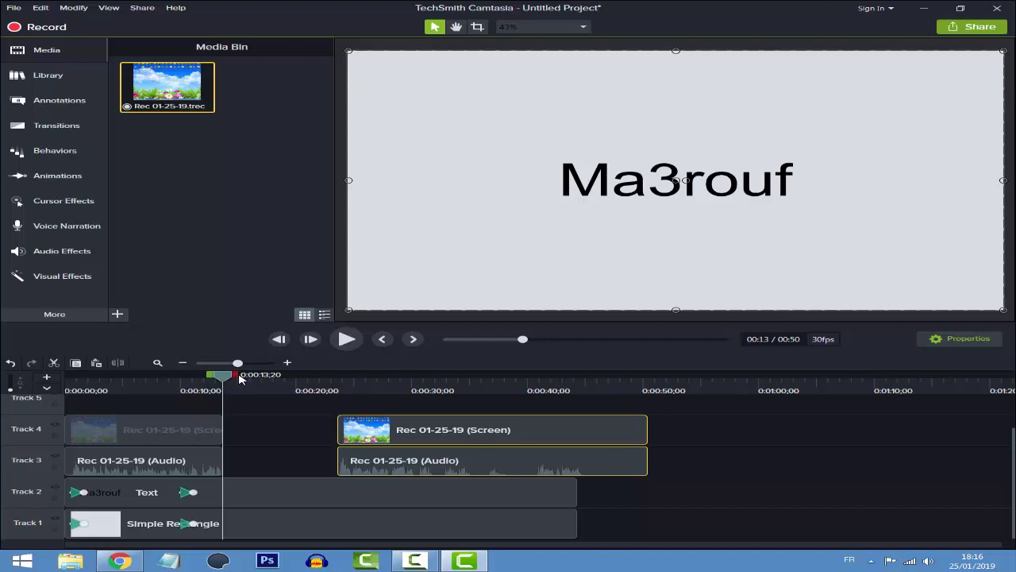
Step: Copy the text and rectangle within the range 0:00:13;20 to 0:00:23;19, and delete the original full-length clips on Tracks 1 and 2
left_click_drag(240, 379, 337, 375)
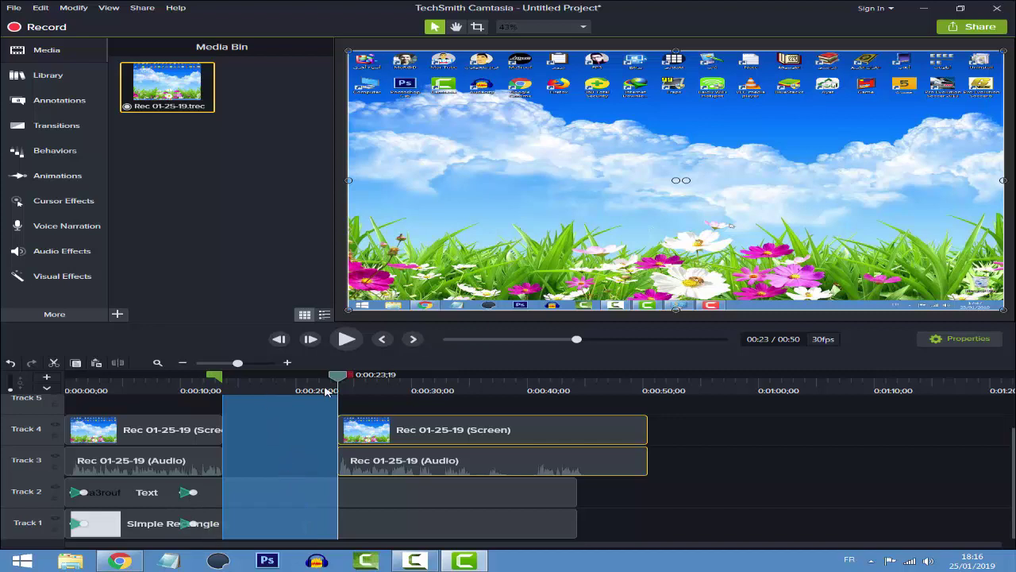
left_click(292, 390)
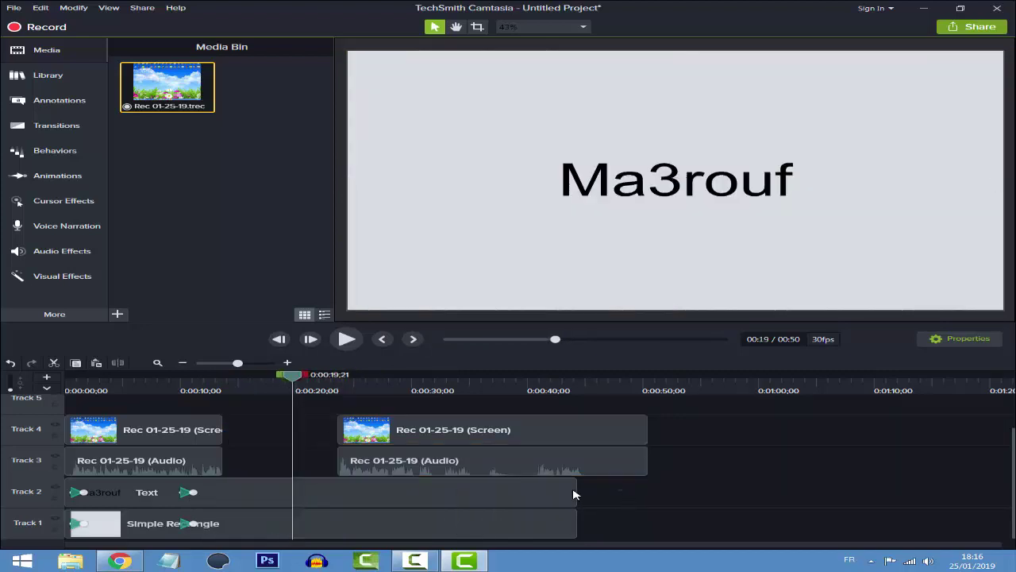
left_click_drag(623, 489, 486, 528)
key("Delete")
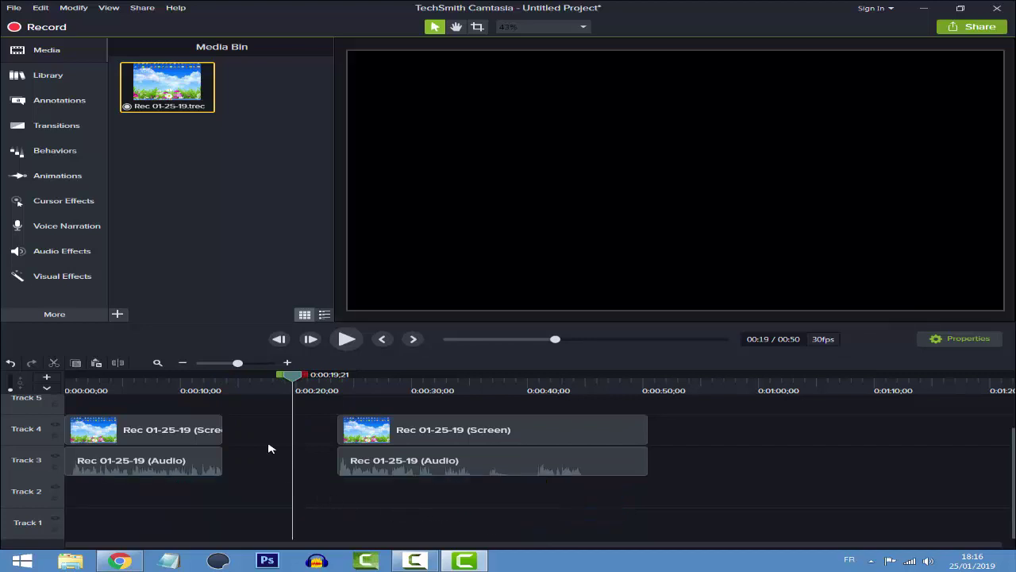
Step: Paste the text and rectangle segments on Tracks 1 and 2 and align them with the gap between the two recording parts
left_click_drag(287, 386, 220, 387)
key("ctrl+v")
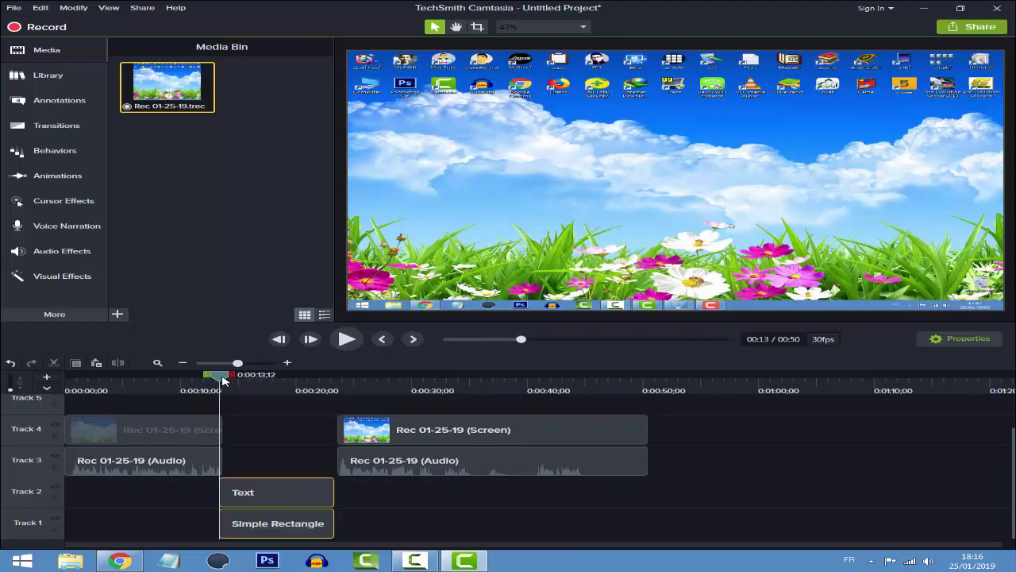
left_click_drag(259, 486, 271, 530)
left_click(269, 458)
Step: Move both parts of the recording down to Tracks 1 and 2, on either side of the text and rectangle segments
left_click_drag(220, 387, 191, 386)
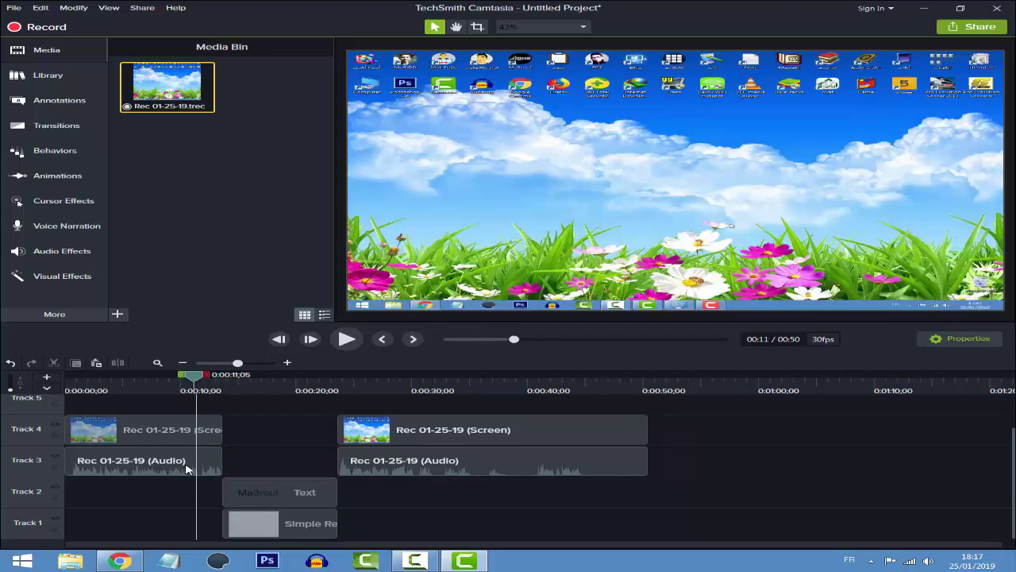
left_click_drag(213, 428, 168, 542)
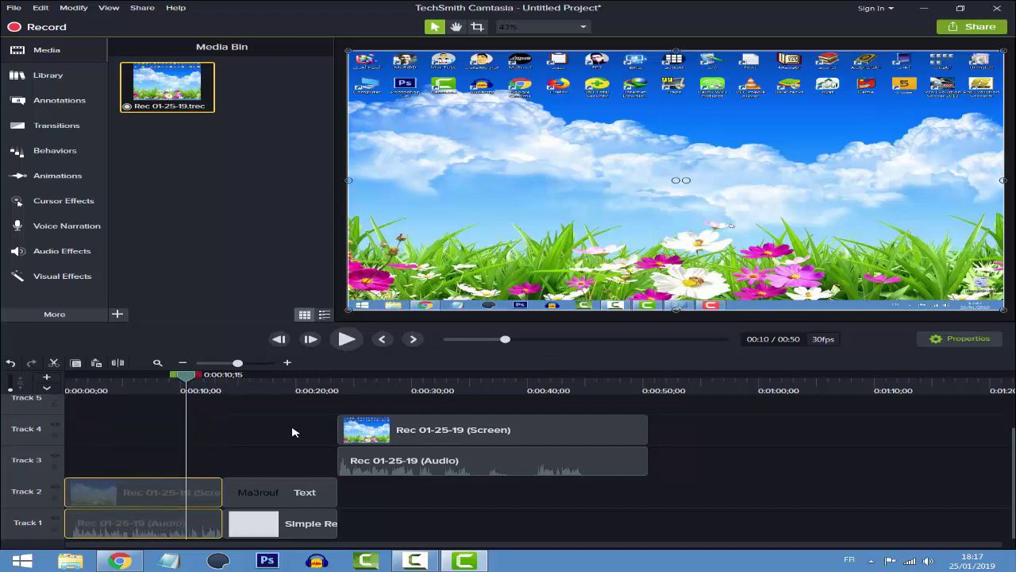
left_click_drag(370, 433, 390, 544)
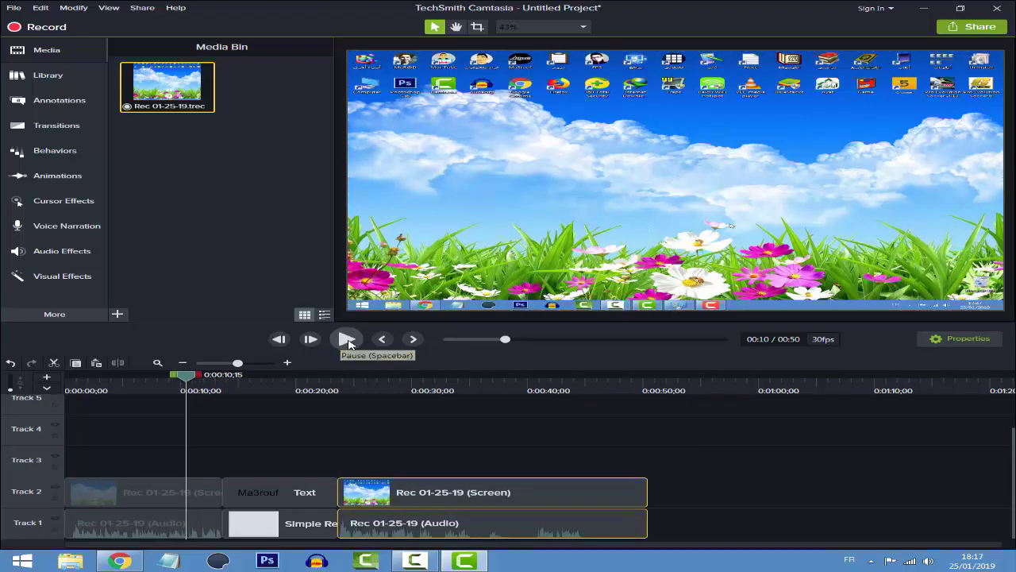
Step: Preview the assembled timeline from 0:00:10;15 and again from the start, and select the inserted text and rectangle clips
left_click(347, 338)
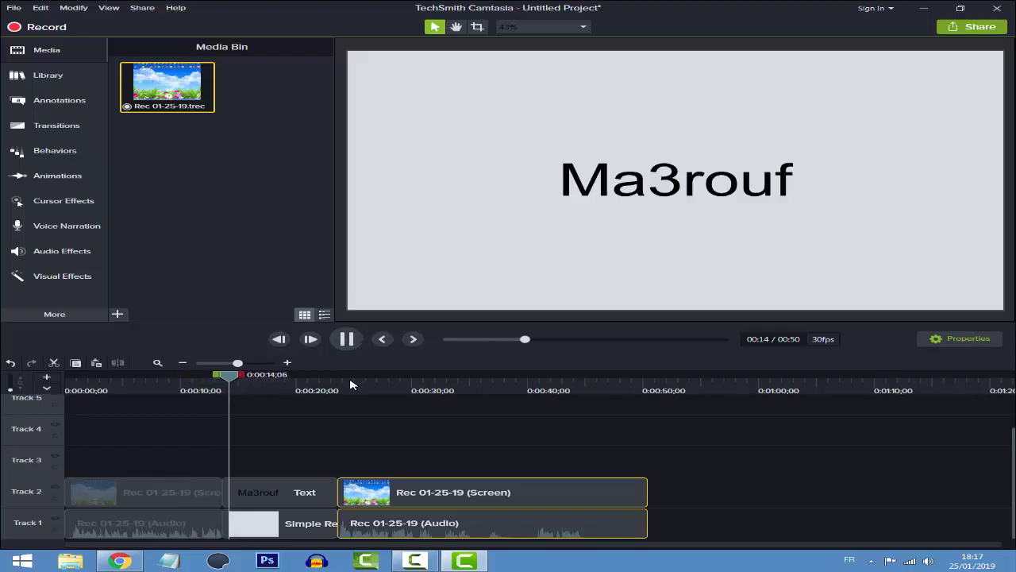
left_click(347, 338)
left_click_drag(248, 374, 39, 401)
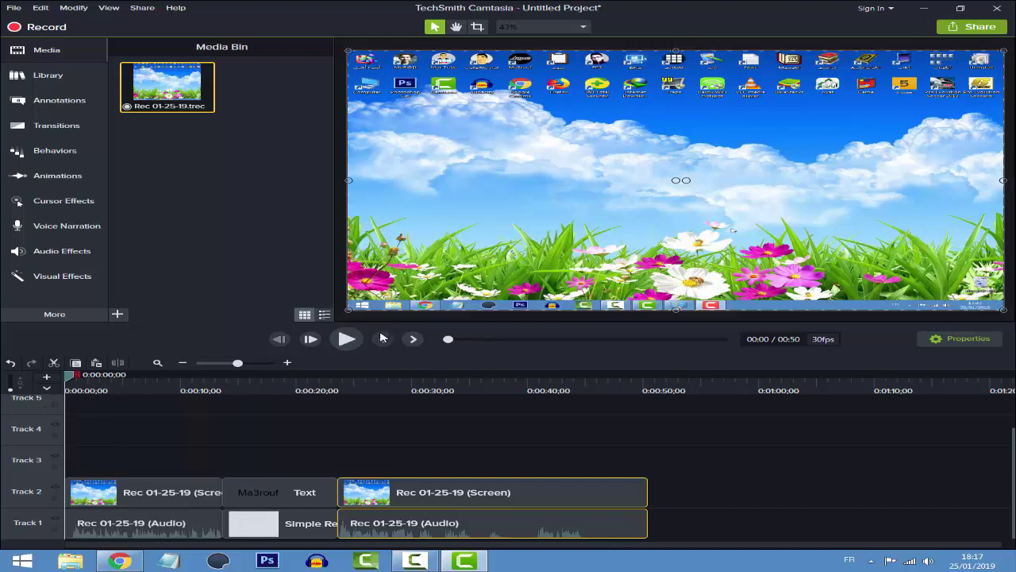
left_click(347, 339)
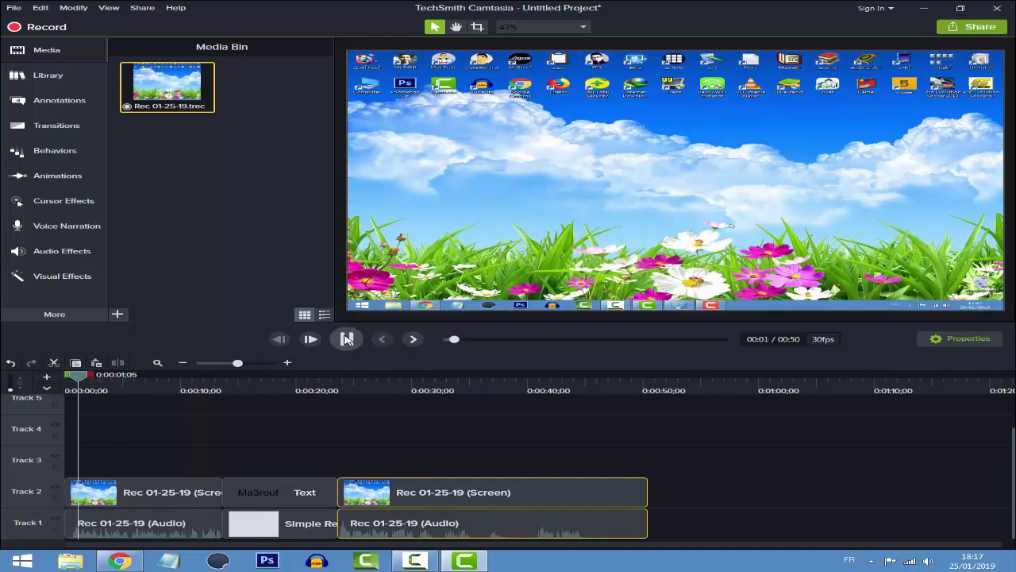
left_click(347, 338)
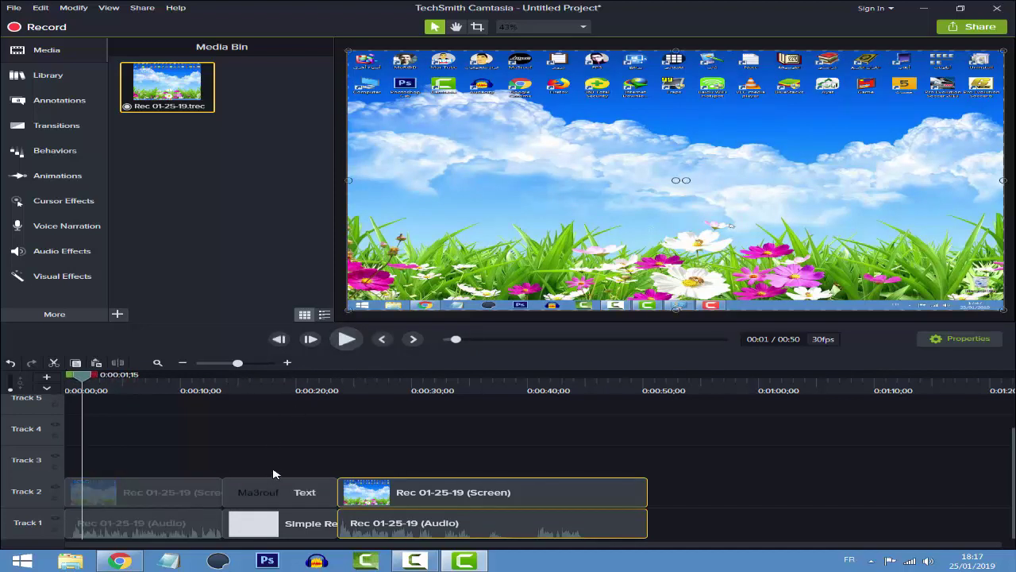
left_click(278, 500)
mouse_move(287, 530)
left_mouse_down()
mouse_move(288, 500)
mouse_move(288, 531)
left_mouse_up()
left_click(347, 338)
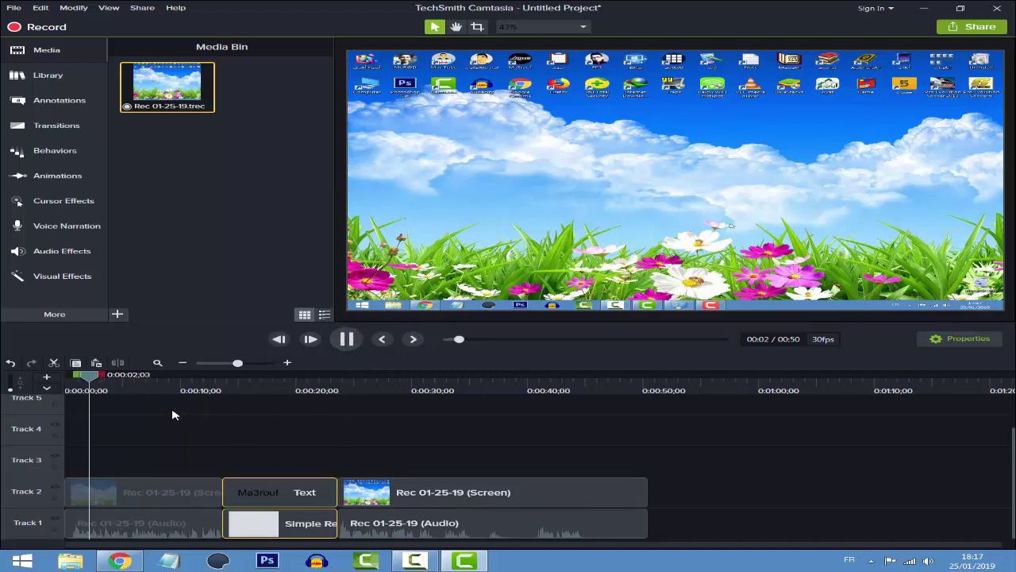
Step: Cut the range from 0:00:10;20 to 0:00:39;25 out of all tracks on the timeline
left_click_drag(206, 375, 525, 401)
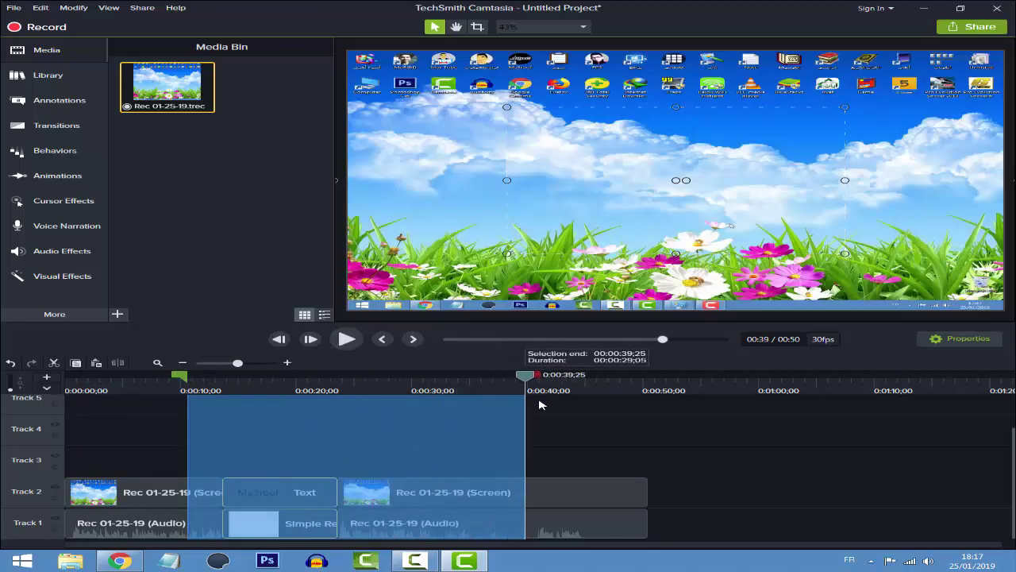
left_click(54, 365)
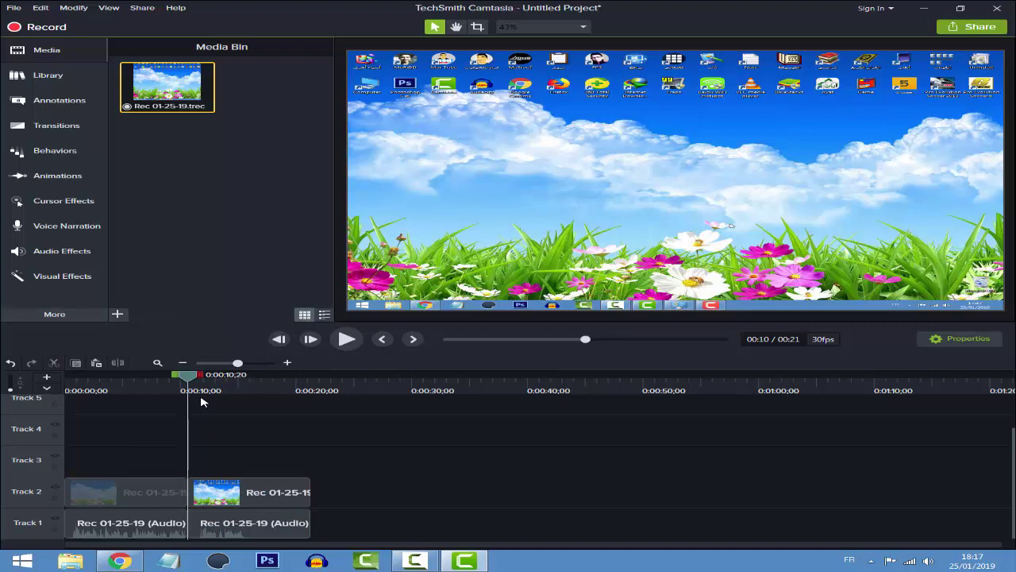
Step: Mirror the second recording part on Track 2 horizontally on the canvas at full width, and preview it from the join
mouse_move(188, 390)
left_mouse_down()
mouse_move(170, 390)
mouse_move(187, 384)
left_mouse_up()
left_click(211, 518)
left_click(223, 464)
left_click(216, 493)
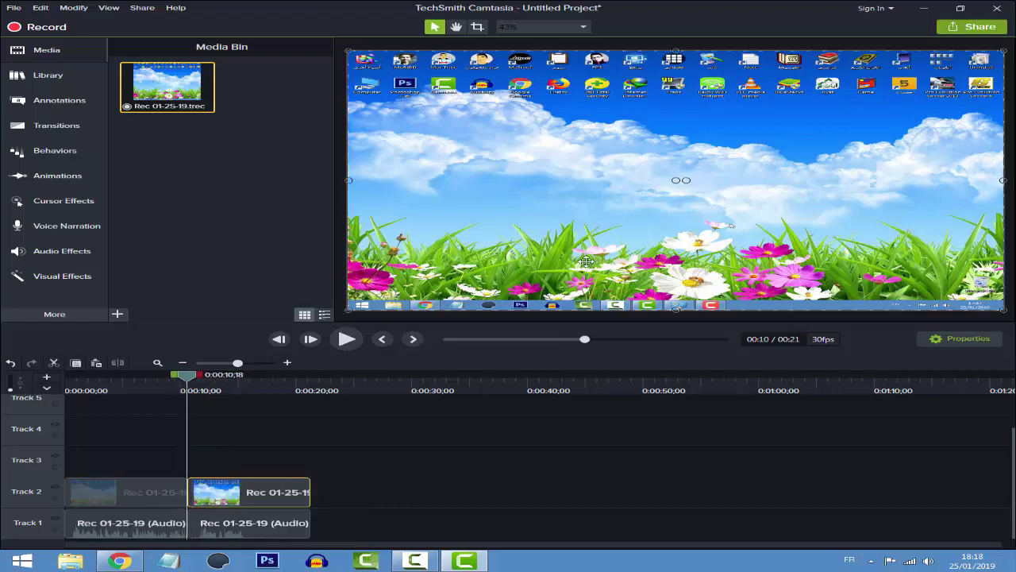
left_click_drag(1005, 181, 746, 196)
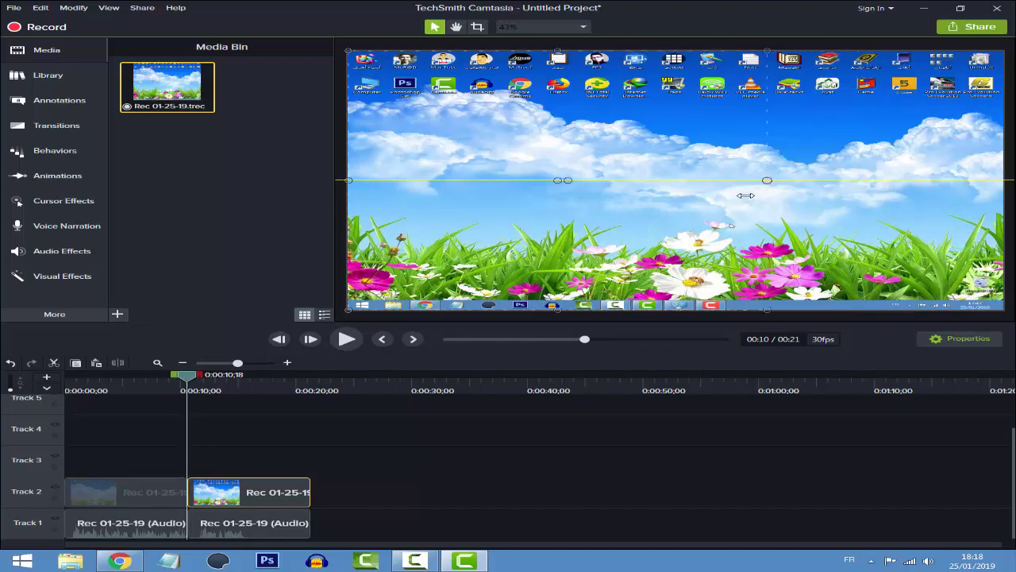
key("space")
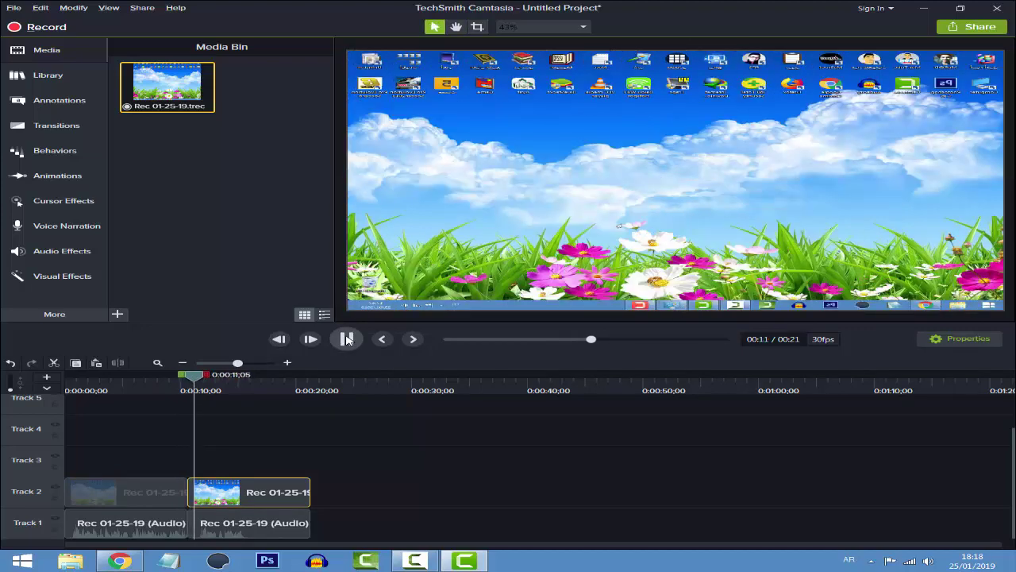
key("space")
mouse_move(205, 386)
left_mouse_down()
mouse_move(166, 382)
mouse_move(191, 382)
left_mouse_up()
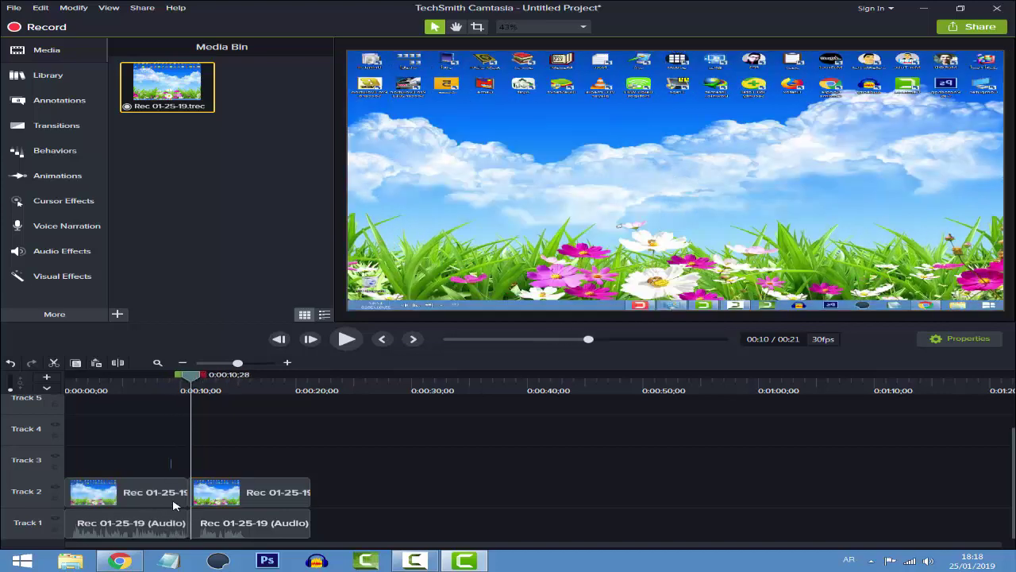
Step: Flip the second recording part horizontally and back with the first part raised to Tracks 3 and 4, and return the first part to Tracks 1 and 2
left_click_drag(170, 492, 168, 468)
left_click_drag(257, 499, 255, 506)
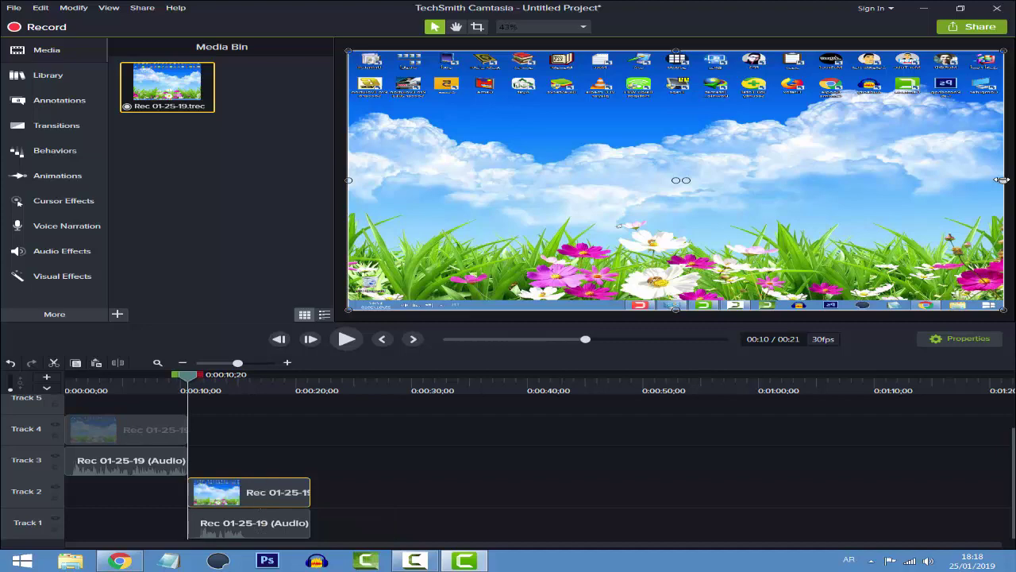
left_click_drag(960, 178, 344, 187)
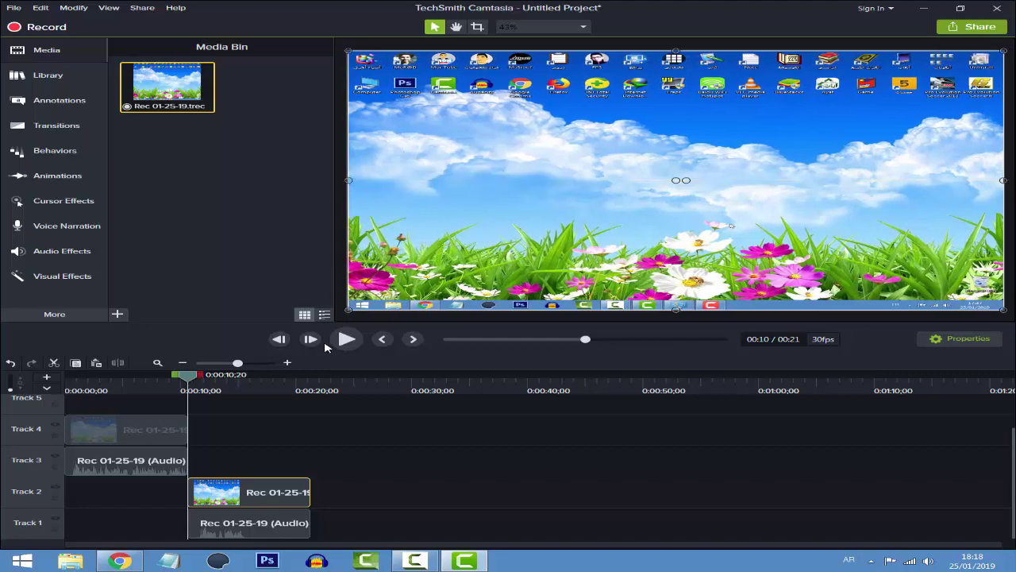
left_click_drag(349, 181, 1002, 181)
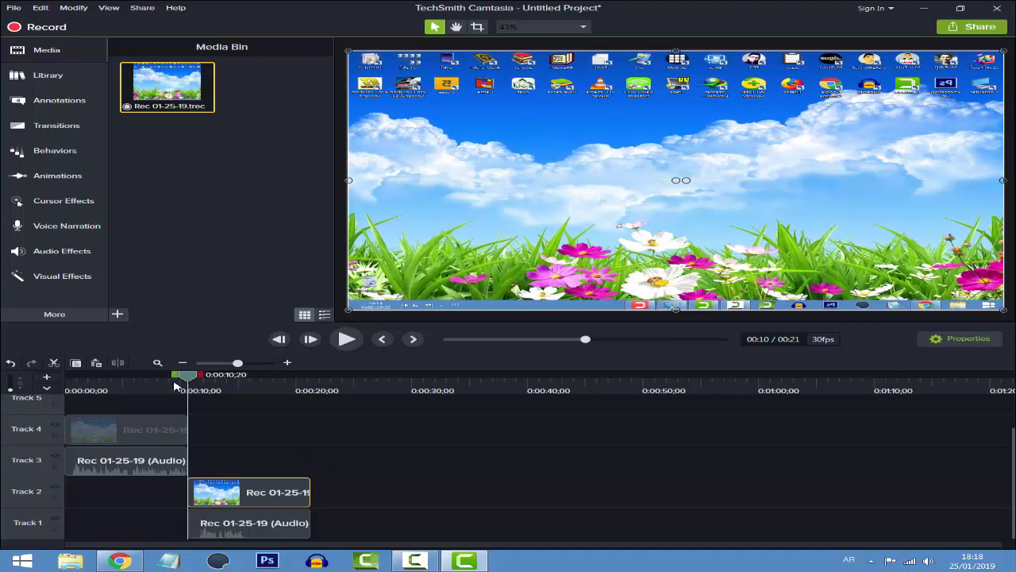
left_click_drag(168, 429, 141, 493)
left_click(116, 391)
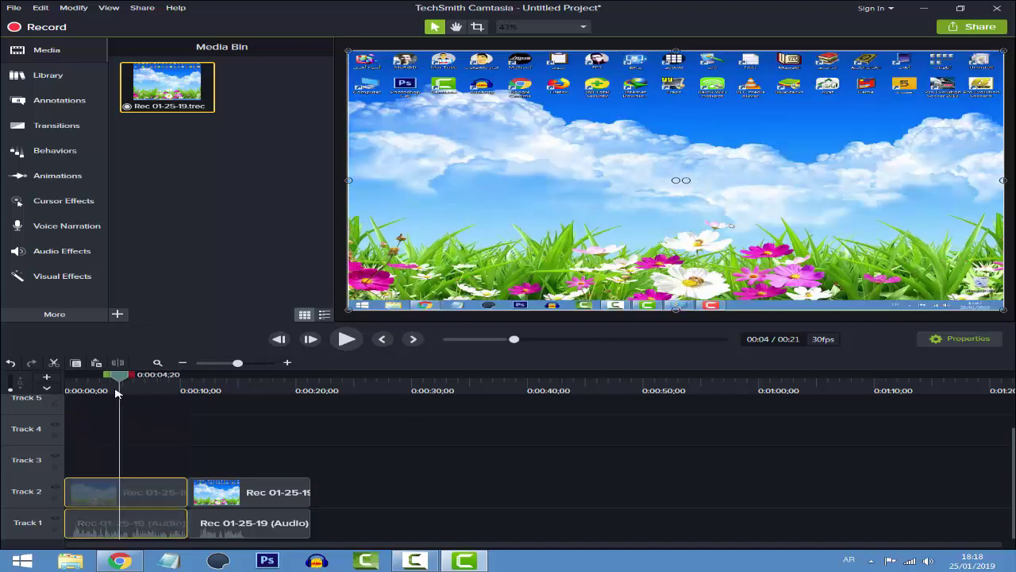
left_click_drag(117, 391, 146, 392)
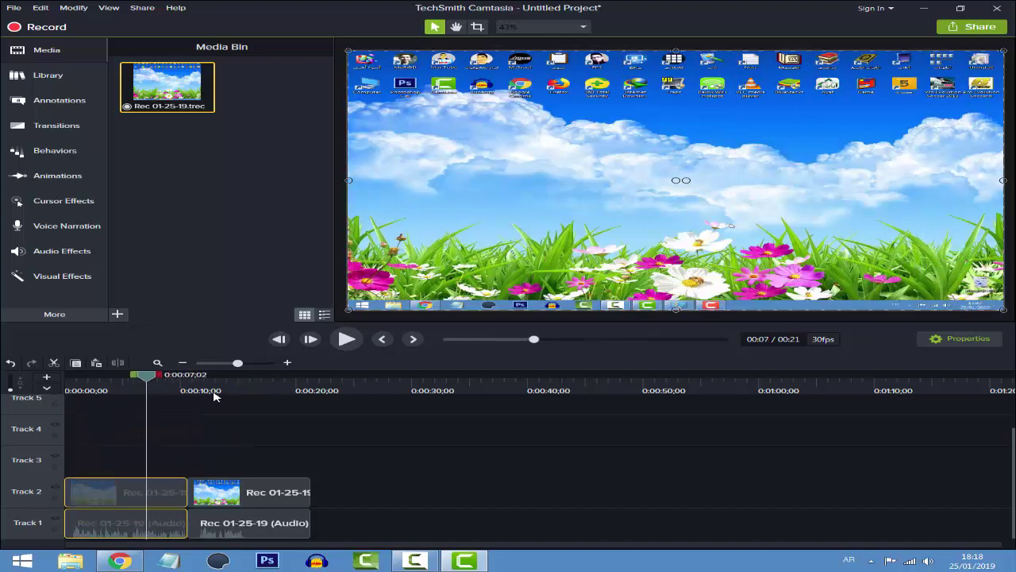
left_click_drag(214, 392, 138, 393)
Step: Add the Circle stretch transition between the two recording parts on Track 2 and preview it
left_click(254, 490)
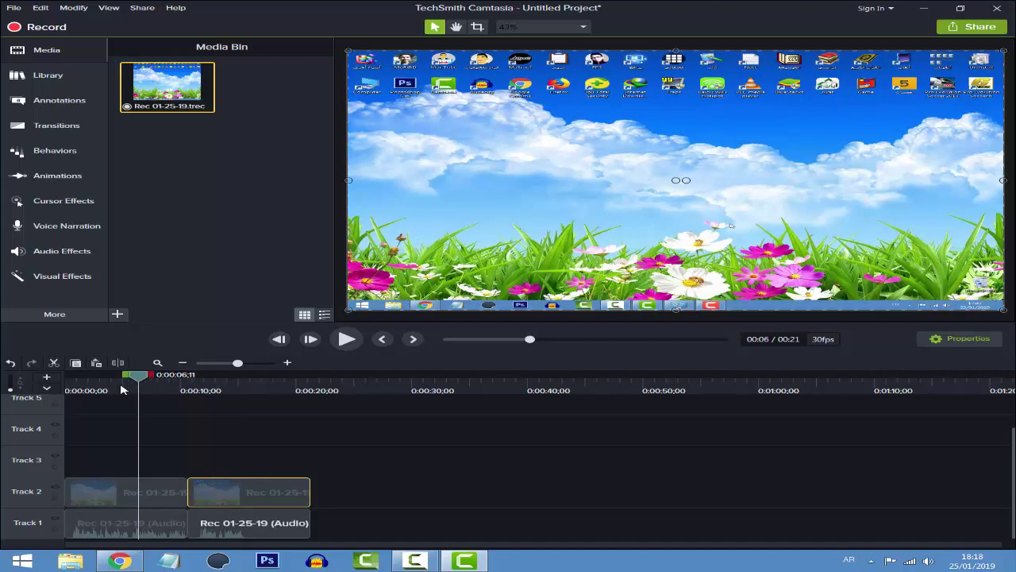
left_click(33, 178)
left_click(56, 127)
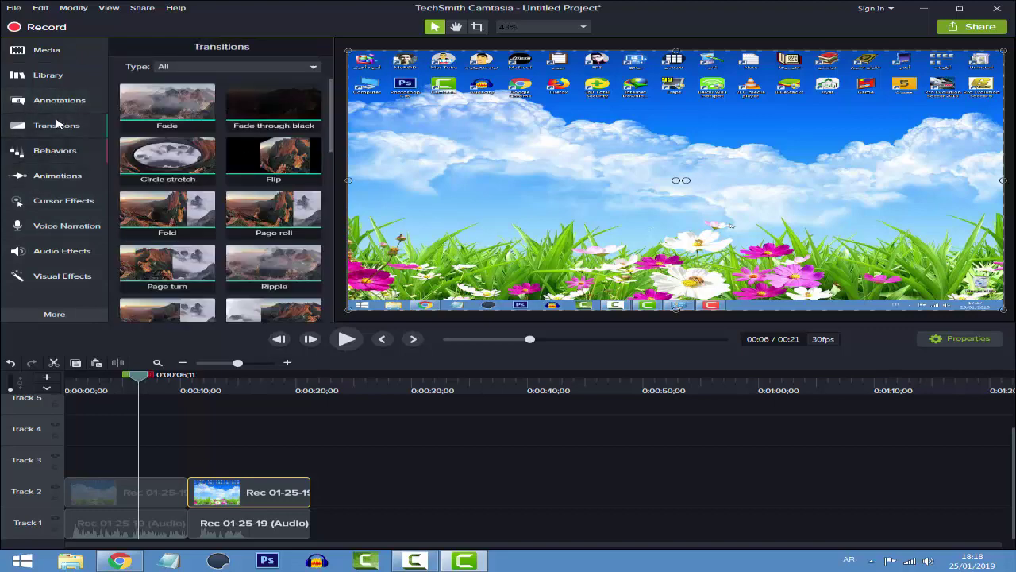
left_click(62, 129)
left_click(56, 136)
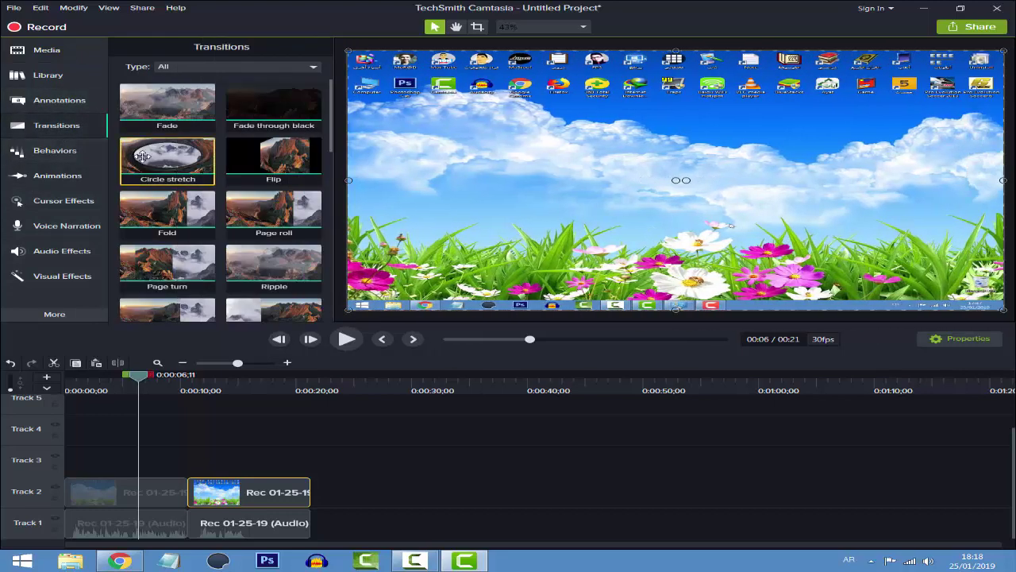
left_click_drag(141, 157, 194, 498)
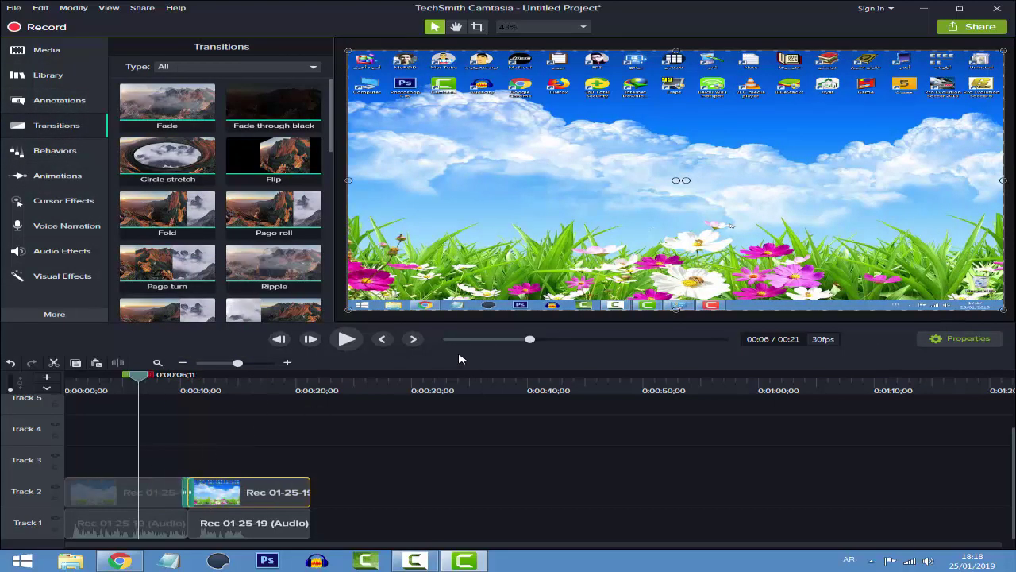
left_click(174, 388)
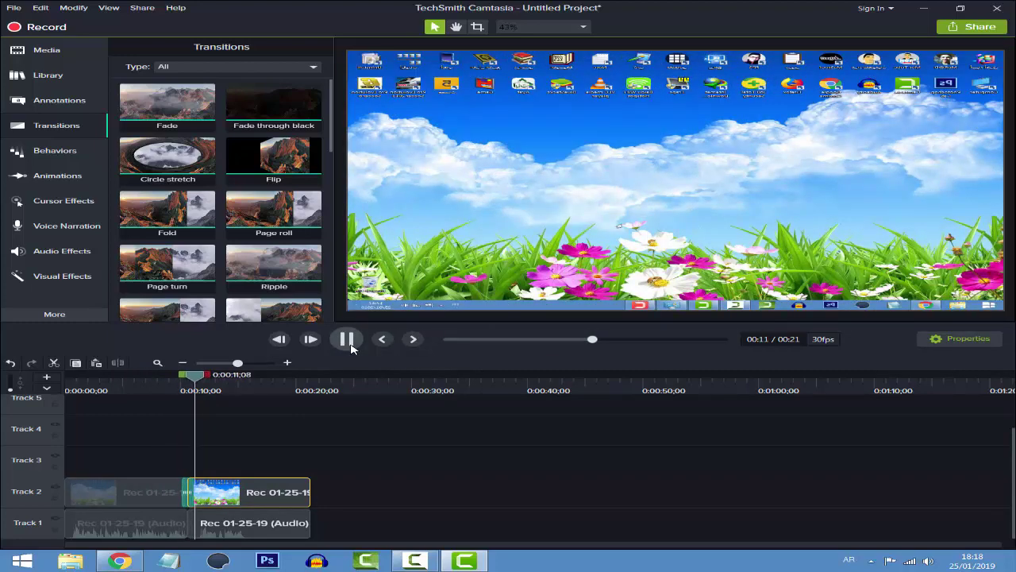
left_click(346, 339)
left_click(491, 146)
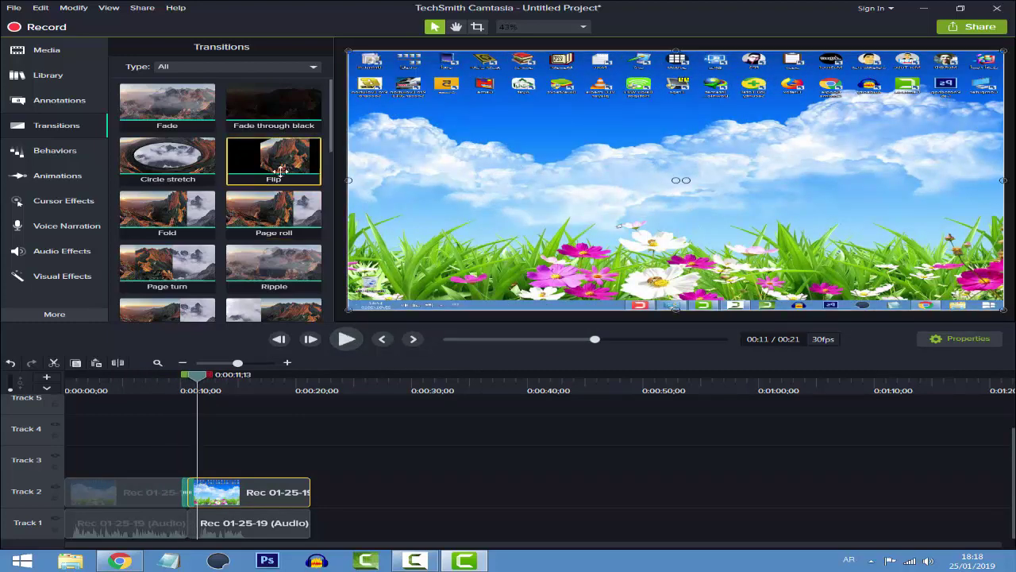
Step: Replace the transition between the two recording parts with Flip and play it back
left_click_drag(287, 175, 191, 497)
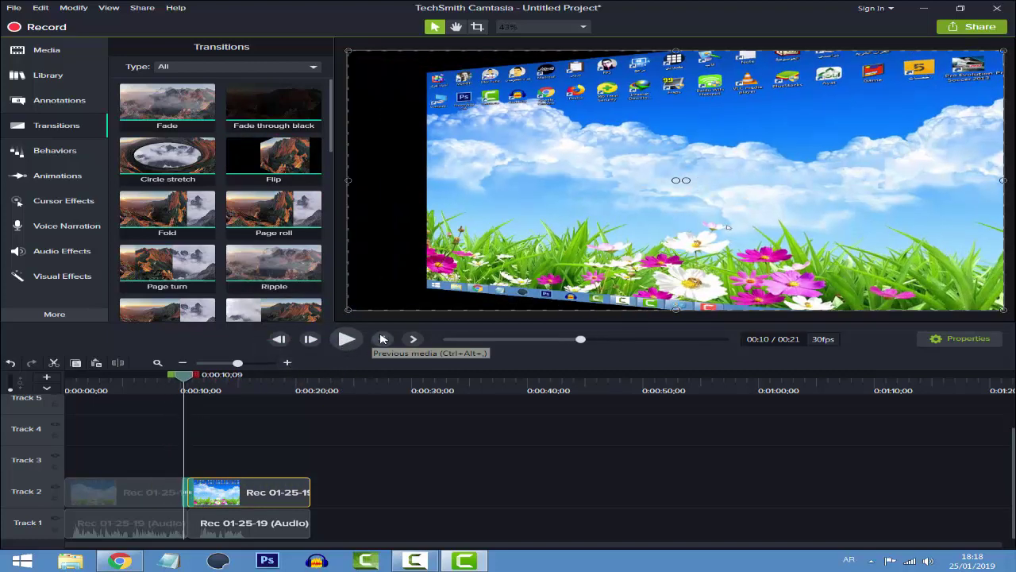
left_click(346, 339)
left_click(347, 339)
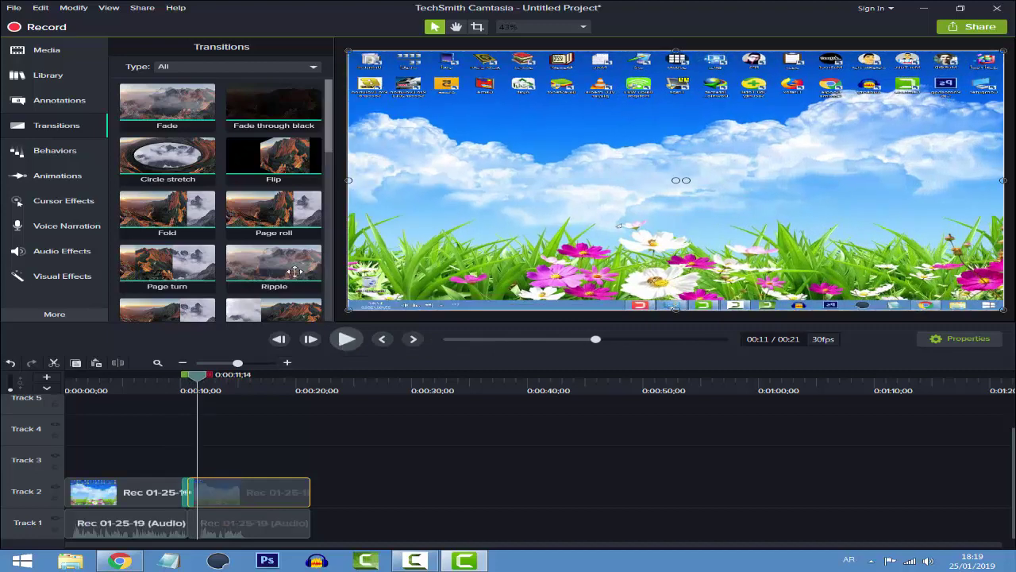
Step: Replace the transition between the two recording parts with Circle reveal and preview it from 0:00:09;06
left_click_drag(329, 131, 312, 298)
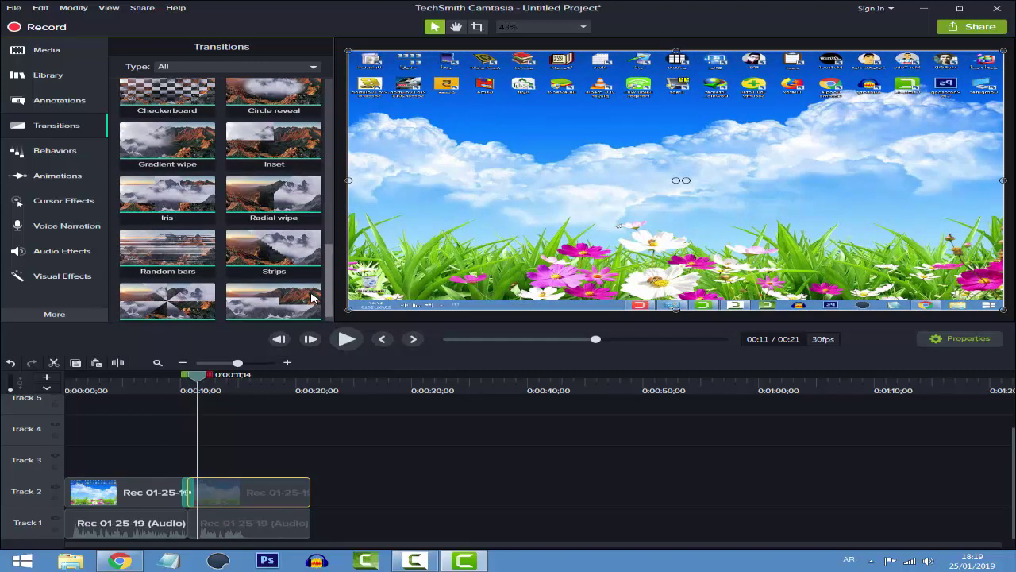
scroll(312, 297, "up", 5)
left_click_drag(274, 238, 191, 500)
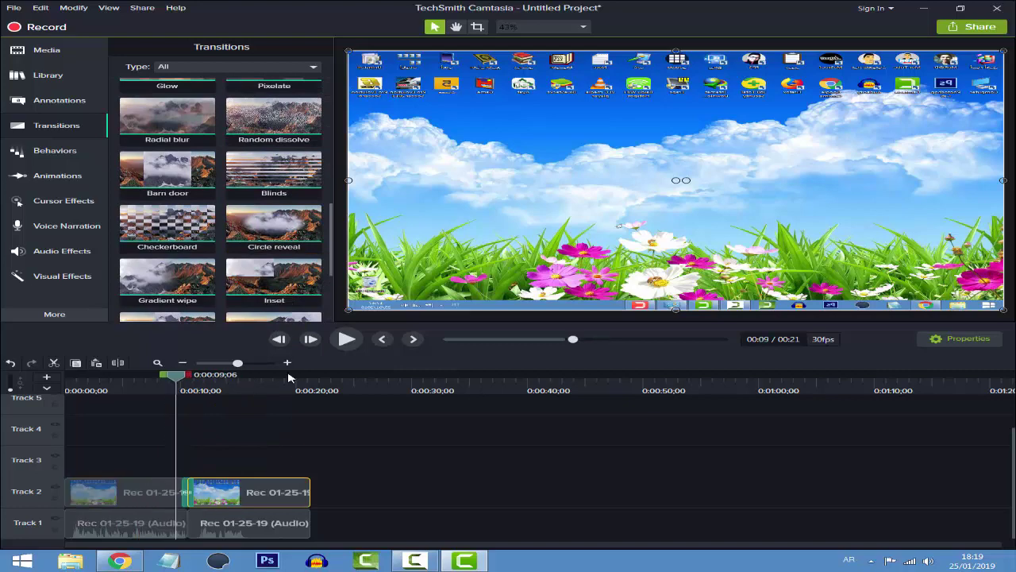
left_click(344, 341)
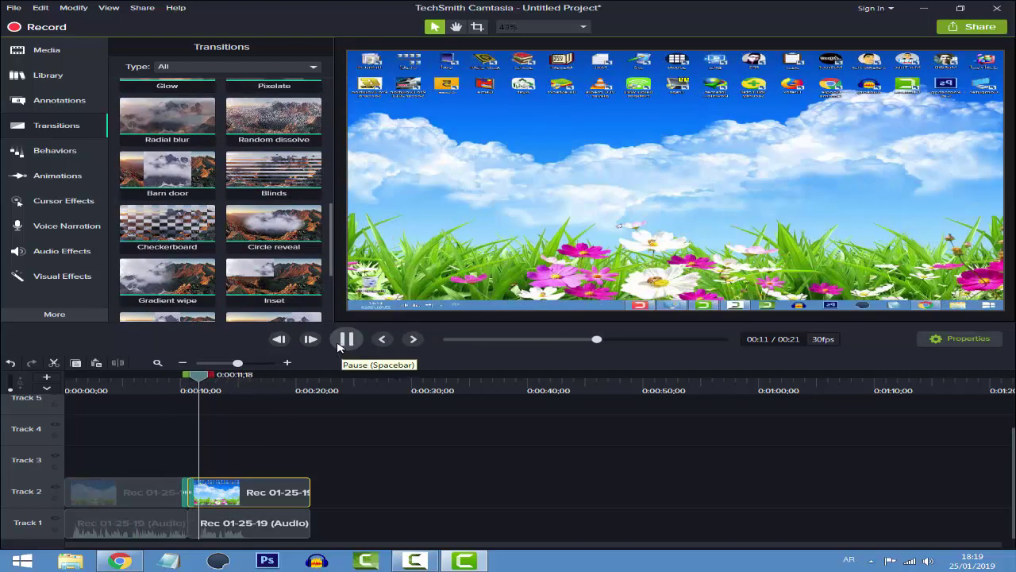
left_click(338, 346)
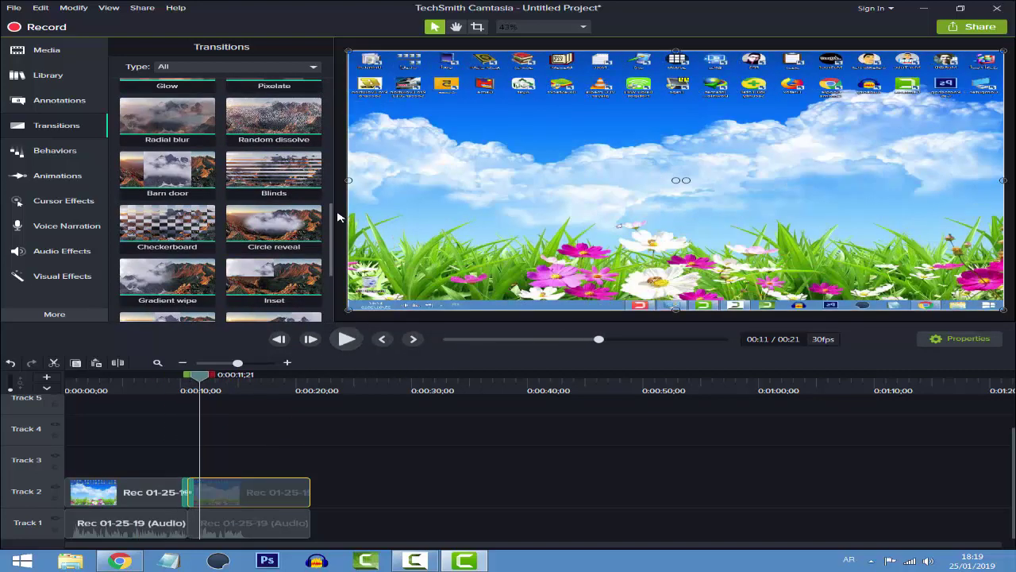
Step: Apply the Cursor Highlight effect to the first recording part on Track 2
left_click(51, 203)
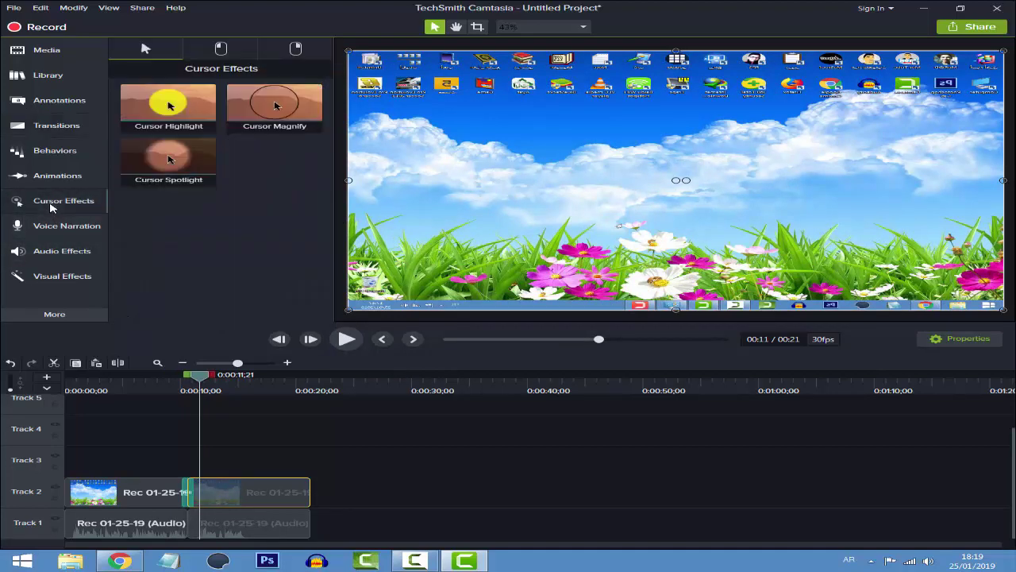
left_click(49, 174)
left_click(62, 204)
left_click(144, 488)
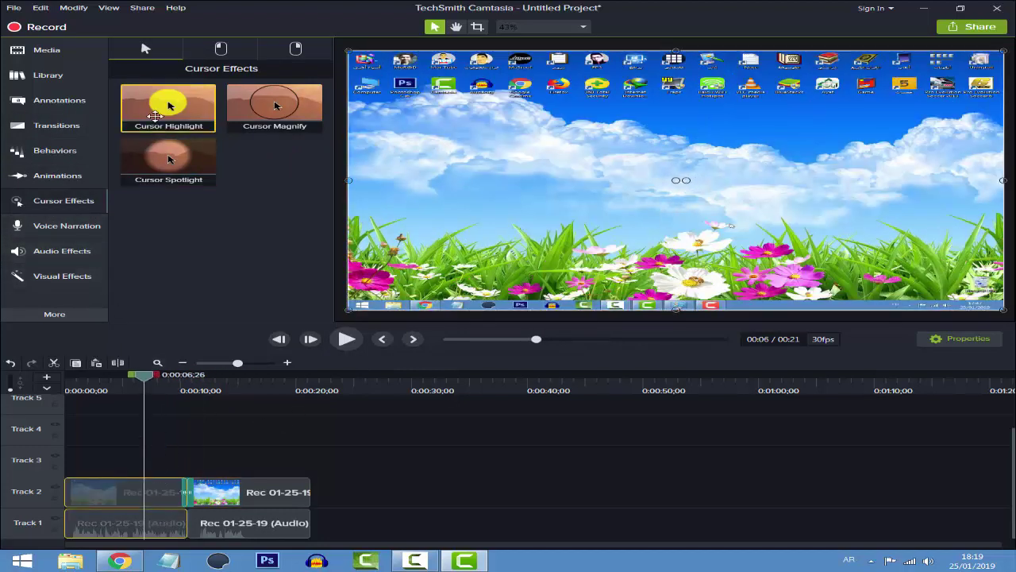
left_click_drag(166, 101, 145, 499)
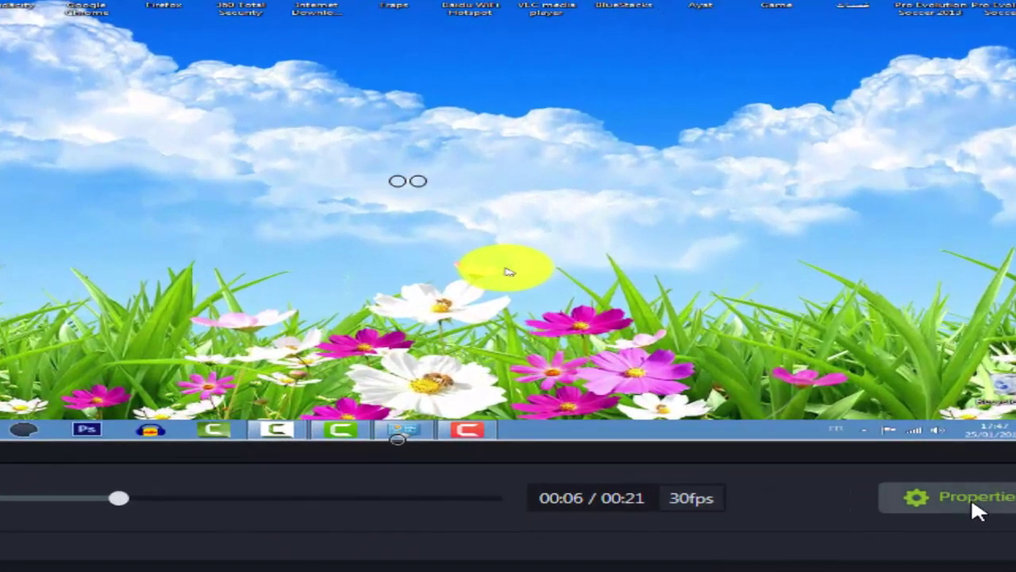
Step: Set the cursor highlight's opacity to 71%, size to 137 and softness to 38%, and the cursor's opacity to 95%
left_click(971, 496)
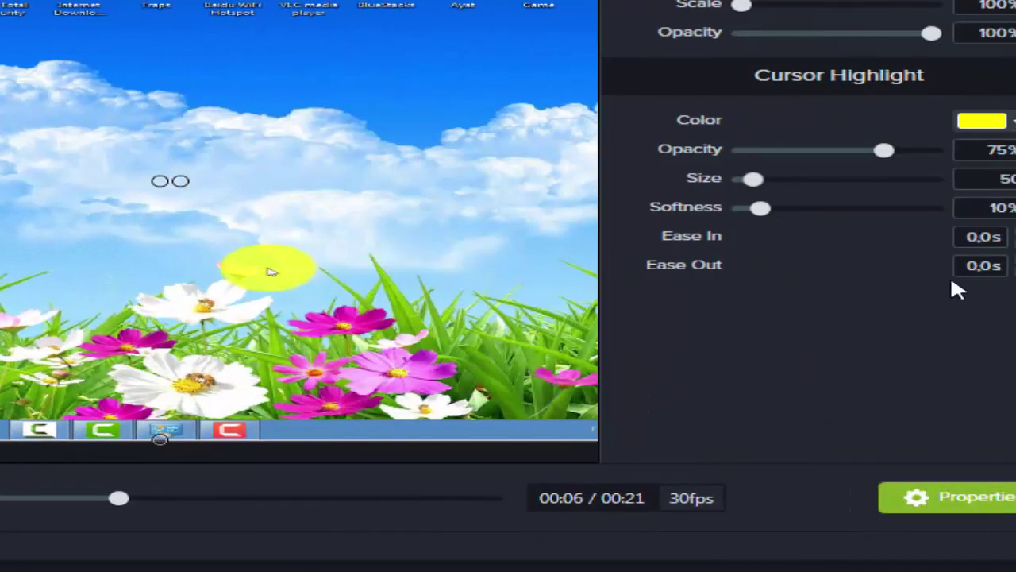
left_click_drag(893, 164, 855, 262)
left_click_drag(750, 286, 806, 326)
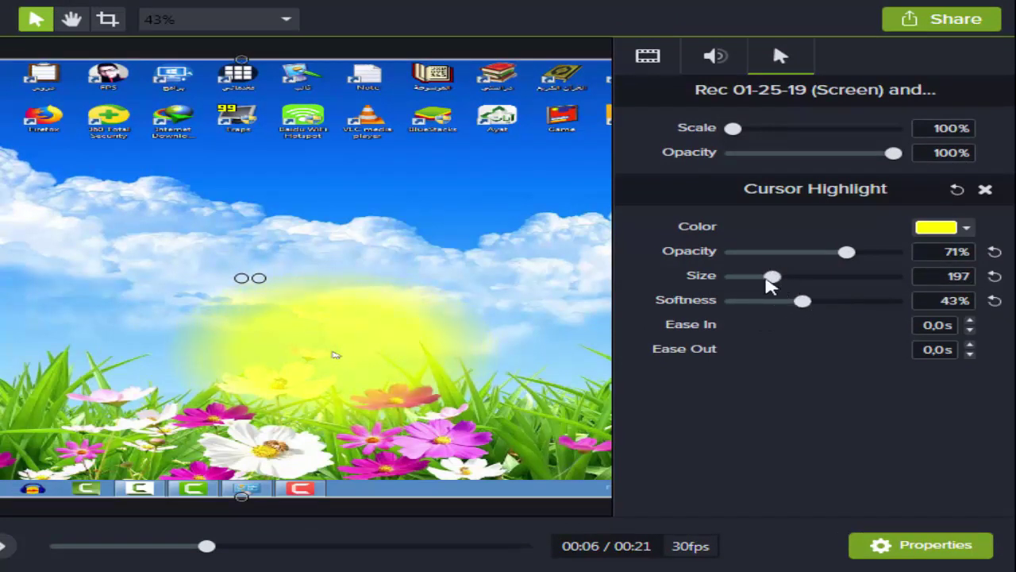
left_click_drag(771, 284, 761, 278)
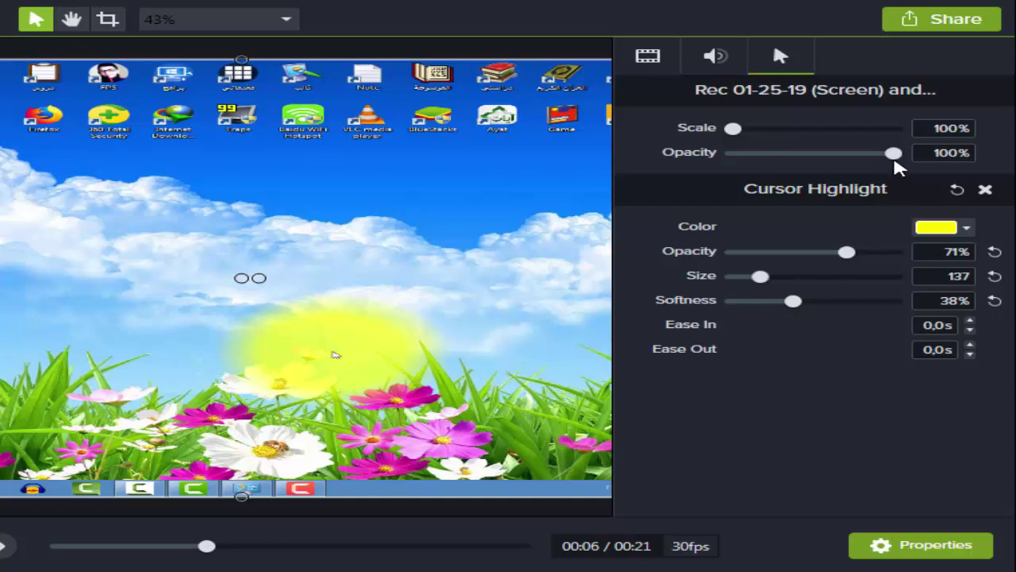
mouse_move(893, 154)
left_mouse_down()
mouse_move(792, 152)
mouse_move(885, 154)
left_mouse_up()
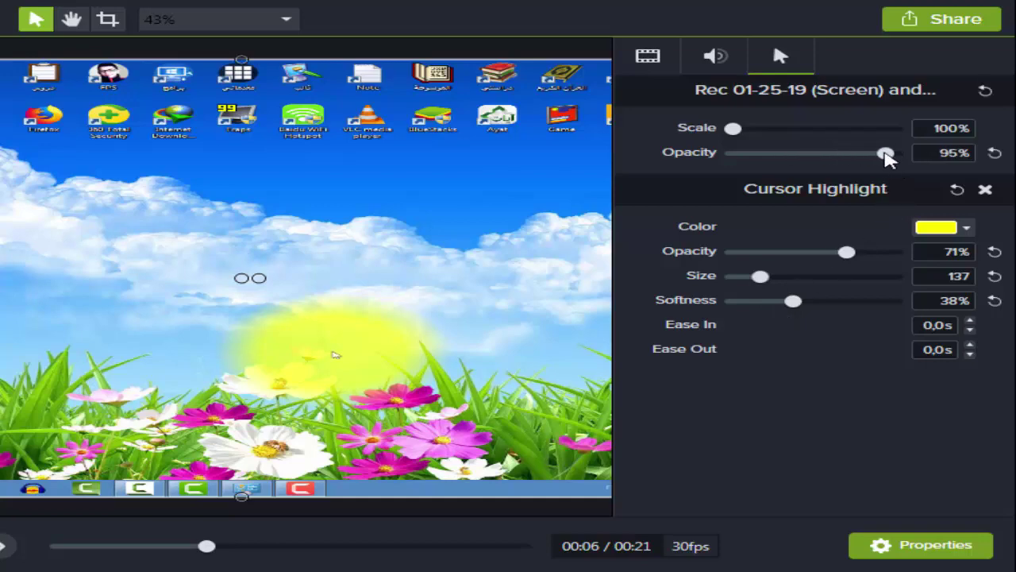
left_click(723, 67)
left_click(784, 69)
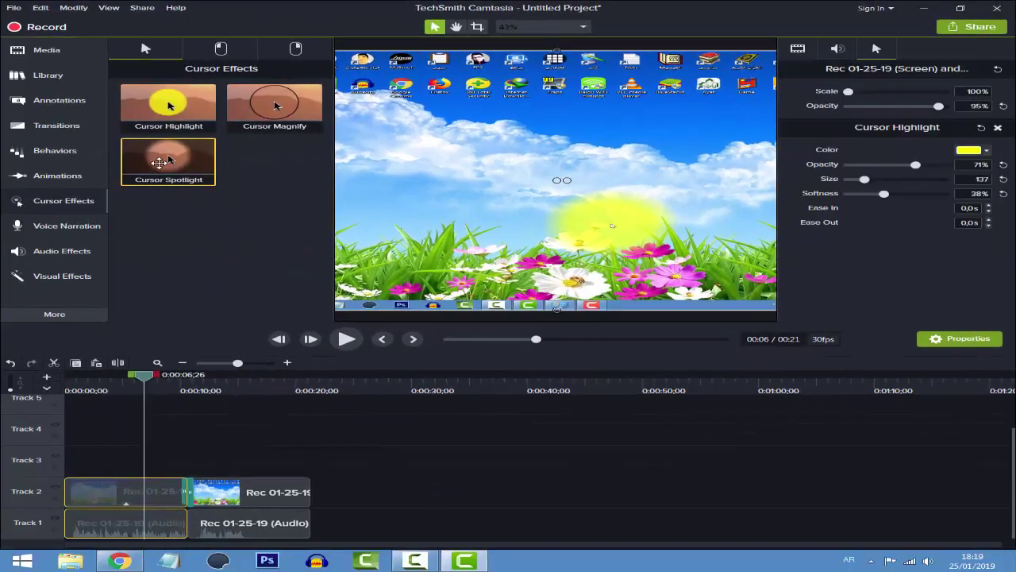
Step: Add the Cursor Spotlight effect to the first recording part, and remove both its Cursor Highlight and Cursor Spotlight effects
left_click_drag(159, 162, 159, 488)
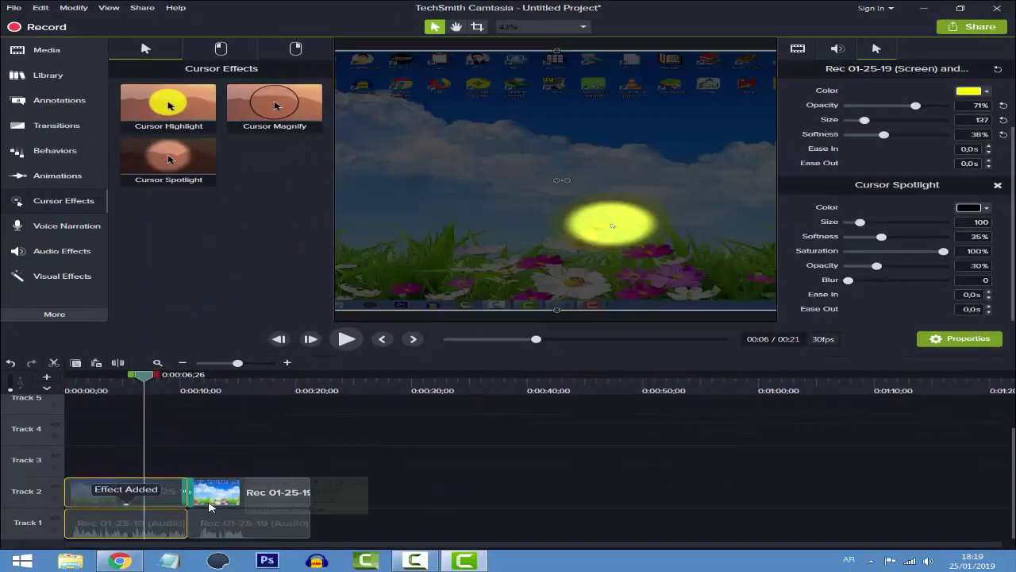
left_click(145, 511)
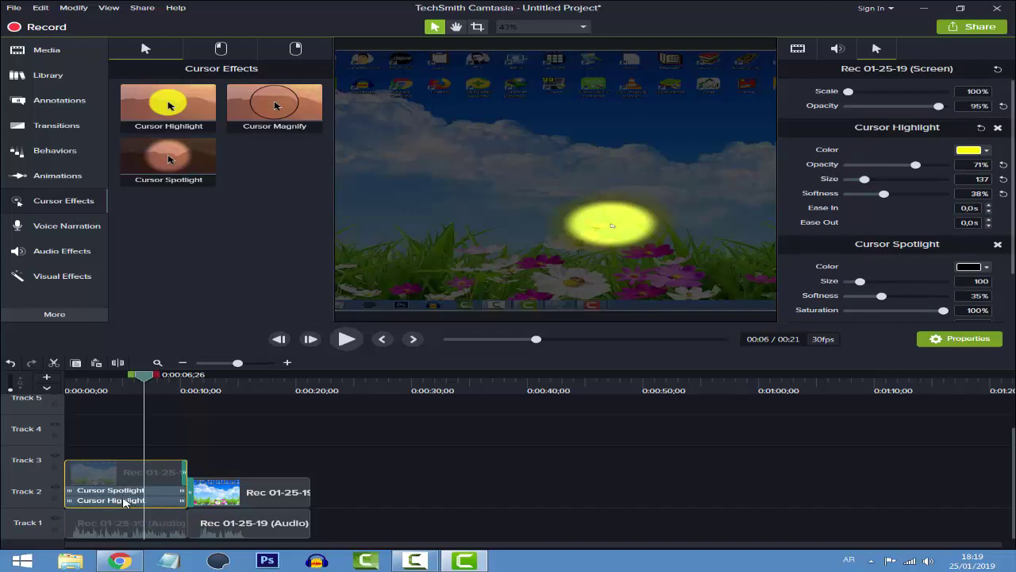
left_click(125, 501)
key("Delete")
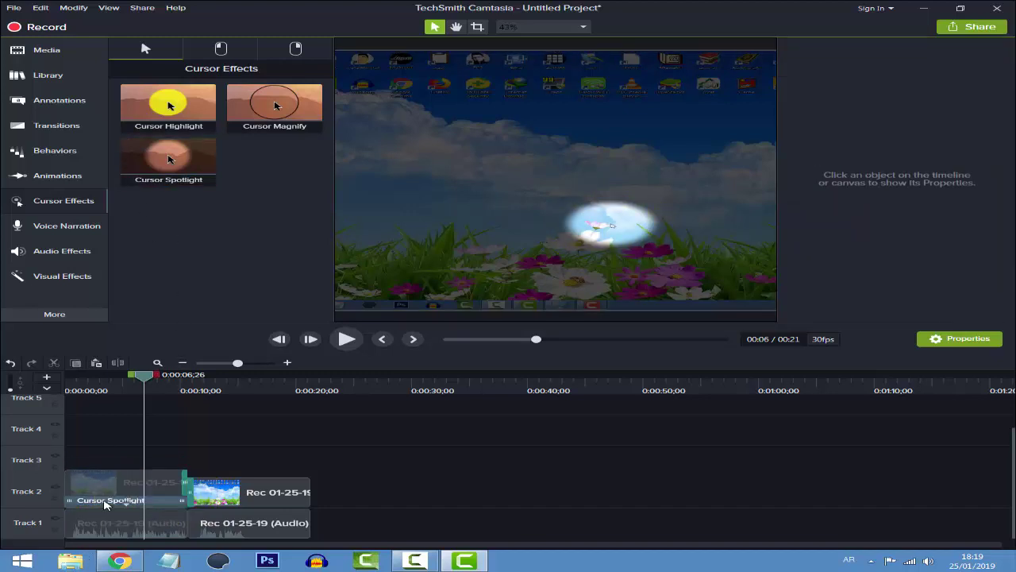
left_click(105, 501)
key("Delete")
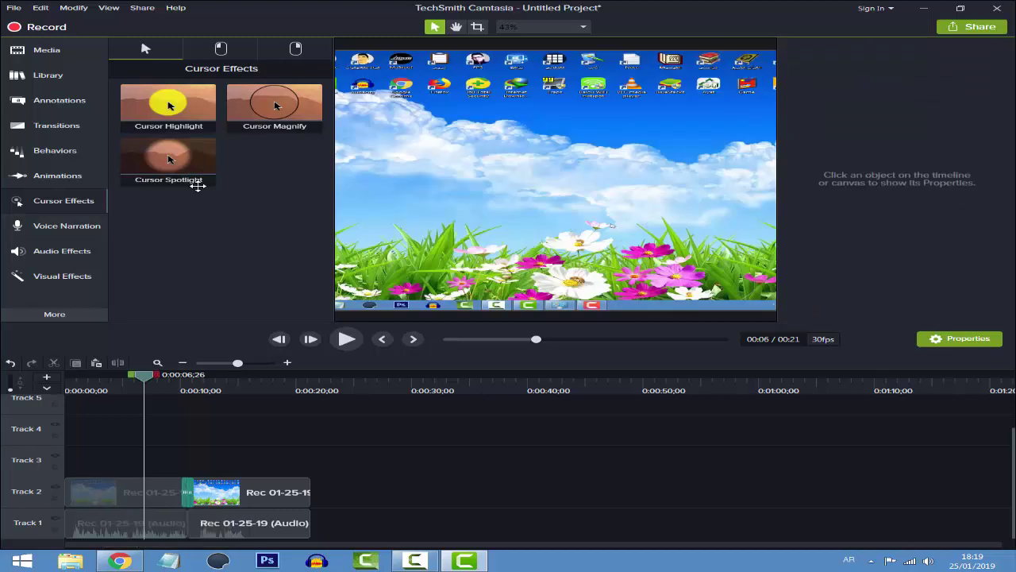
Step: Add the Cursor Magnify effect to the first recording part on Track 2 and remove it again
left_click_drag(265, 119, 132, 504)
left_click(128, 506)
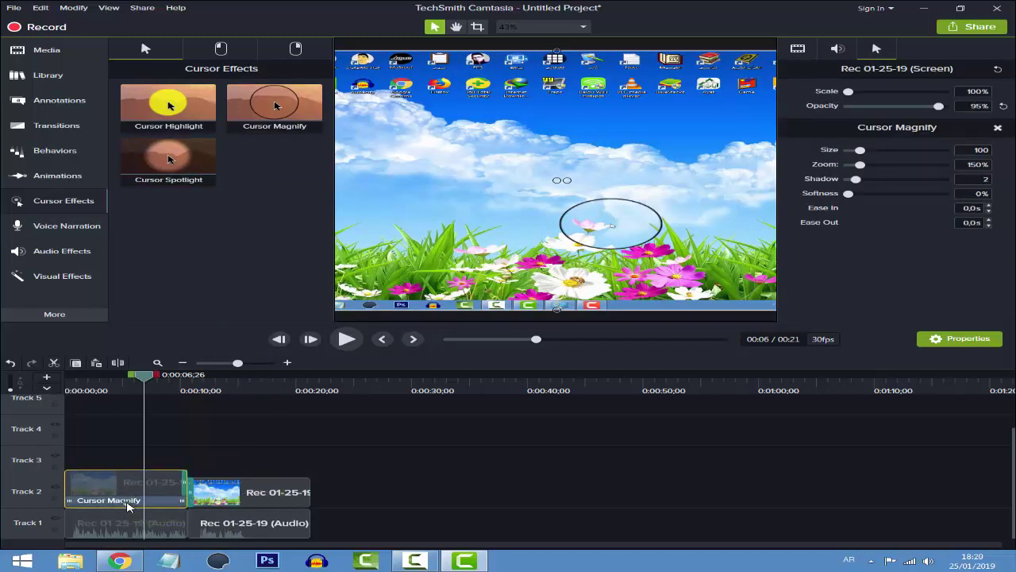
left_click(120, 500)
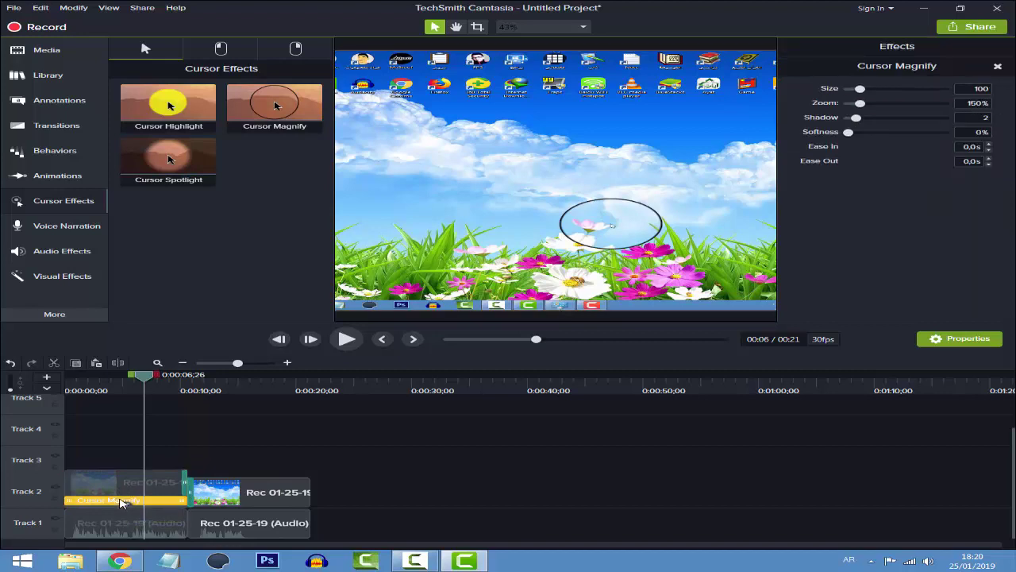
left_click(121, 502)
left_click(957, 339)
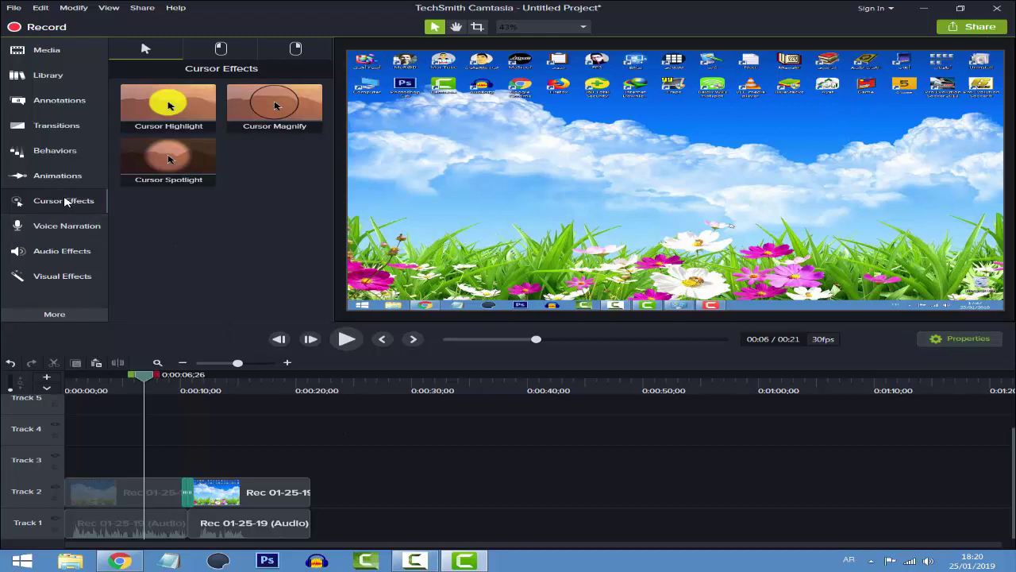
Step: Raise the volume of the first audio part on Track 1 to about 194% and preview it from the start
left_click(57, 253)
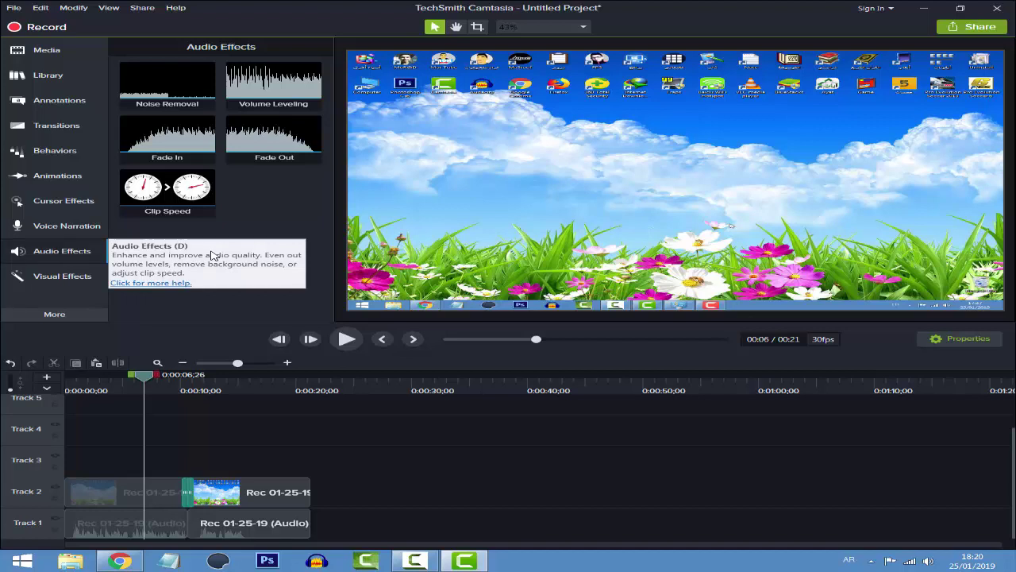
left_click_drag(144, 374, 68, 374)
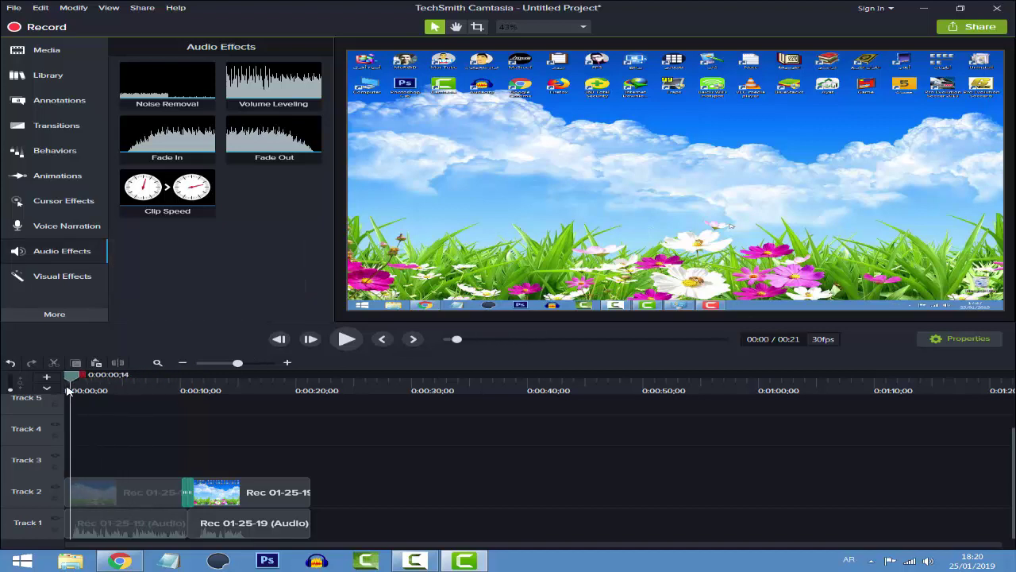
left_click(104, 526)
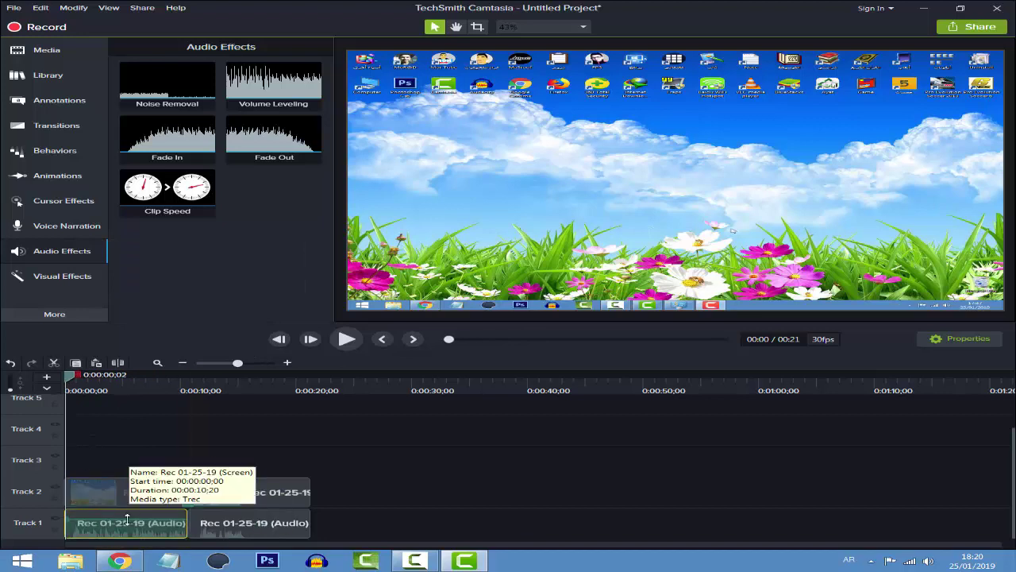
left_click_drag(168, 189, 97, 530)
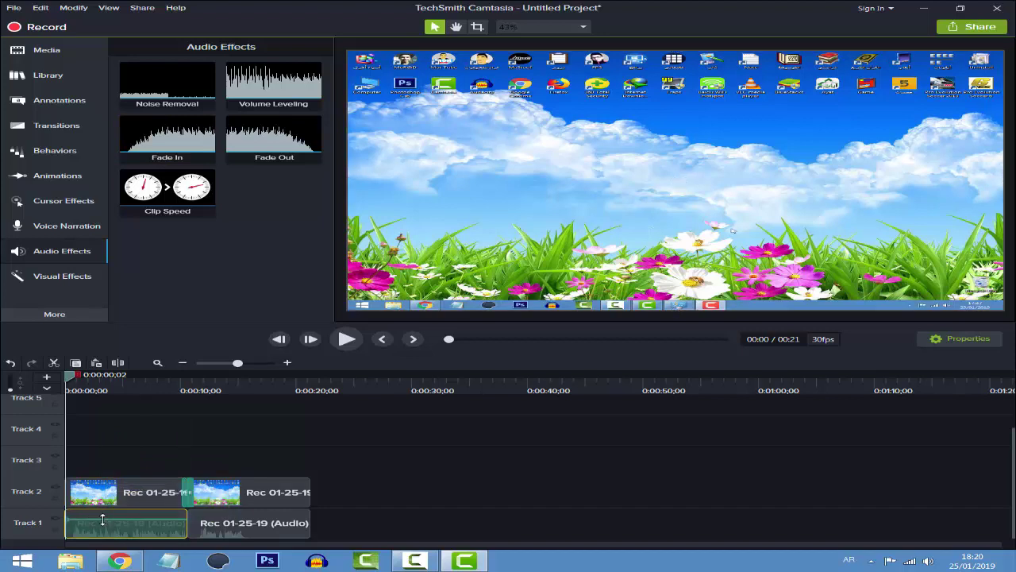
mouse_move(105, 517)
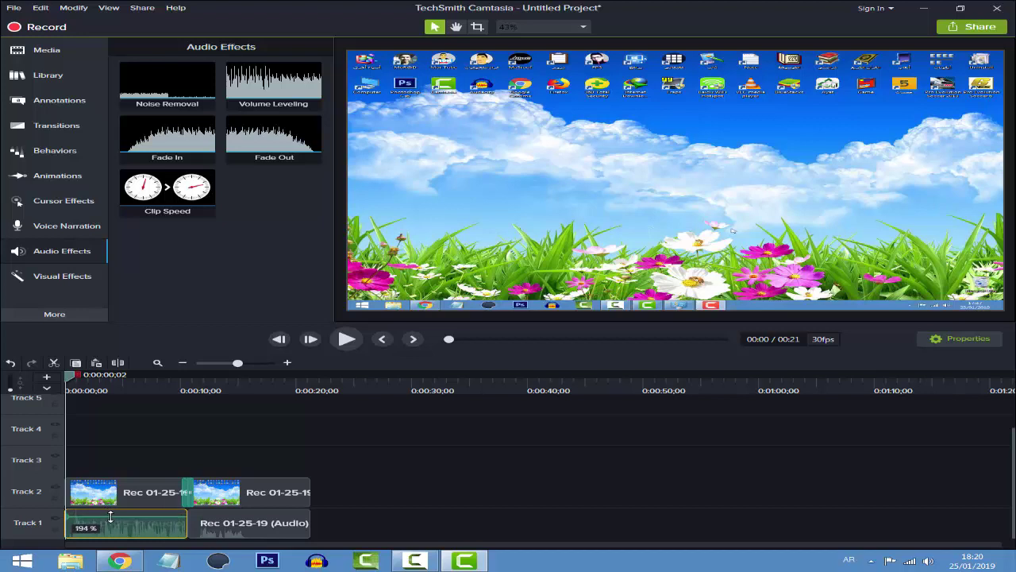
left_click_drag(110, 516, 115, 517)
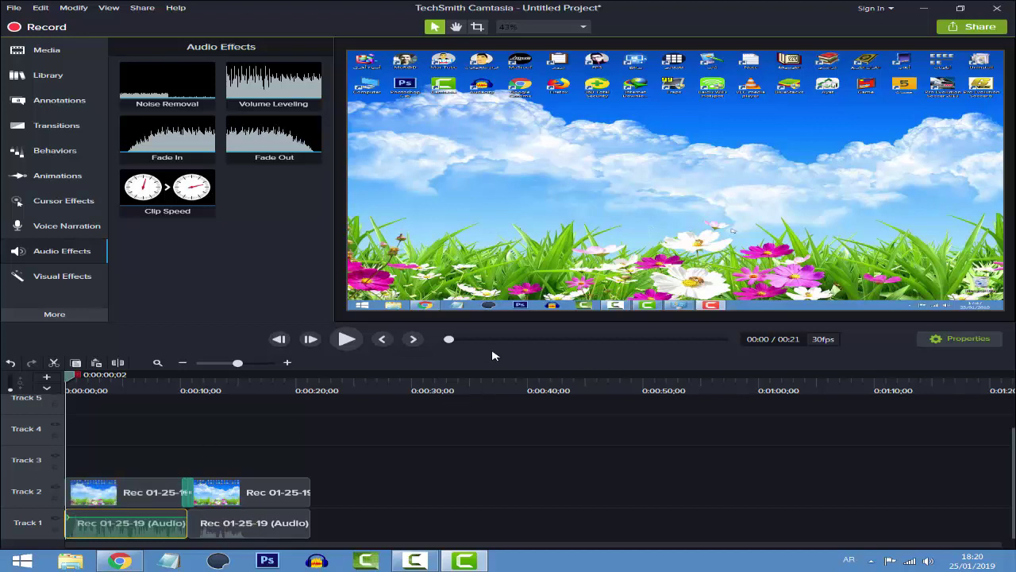
left_click(355, 339)
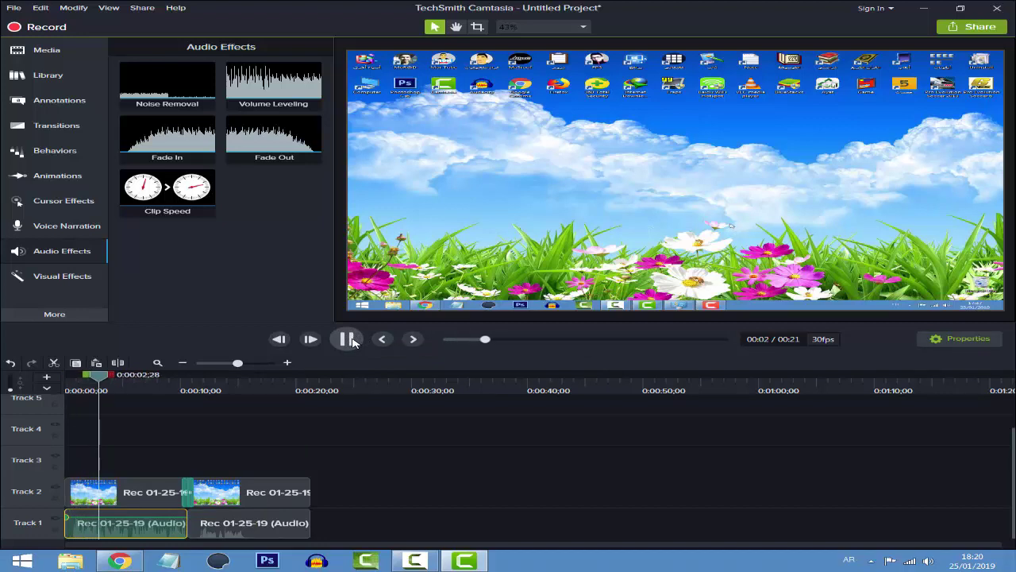
left_click(353, 340)
Step: Apply the Noise Removal audio effect to the first audio part on Track 1 and preview it from 0:00:00;08
left_click_drag(105, 375, 68, 381)
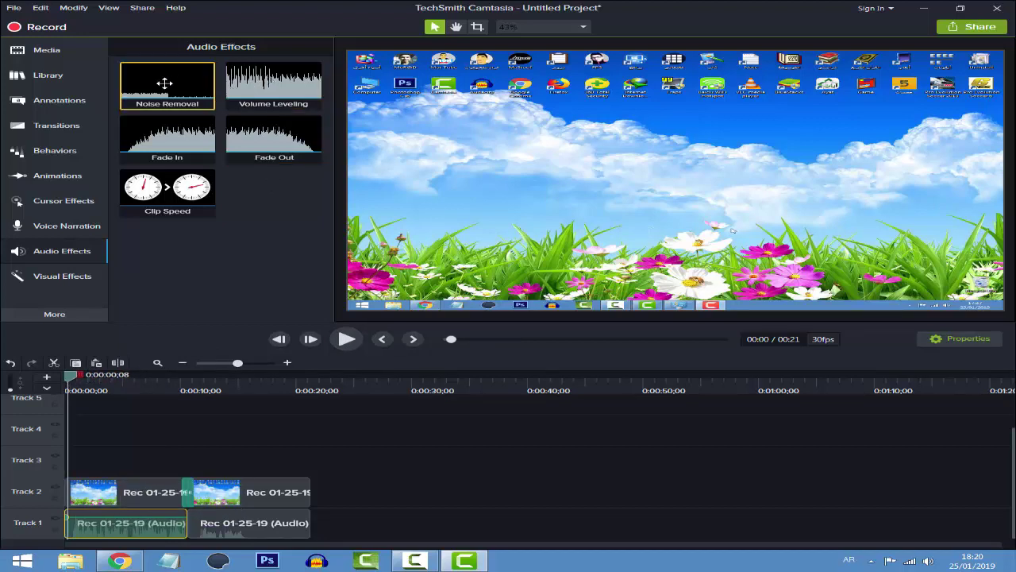
left_click_drag(148, 85, 119, 530)
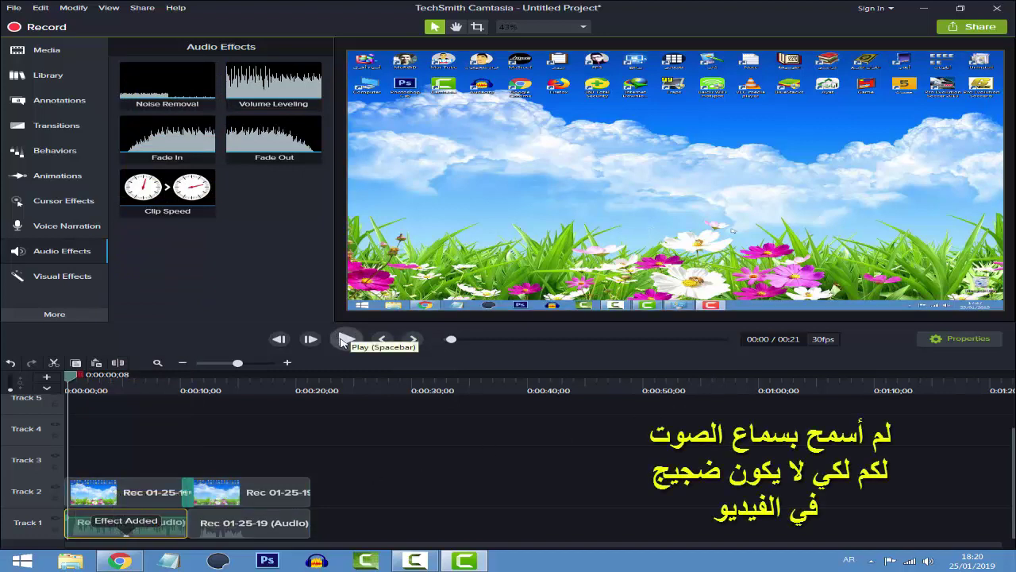
left_click(343, 339)
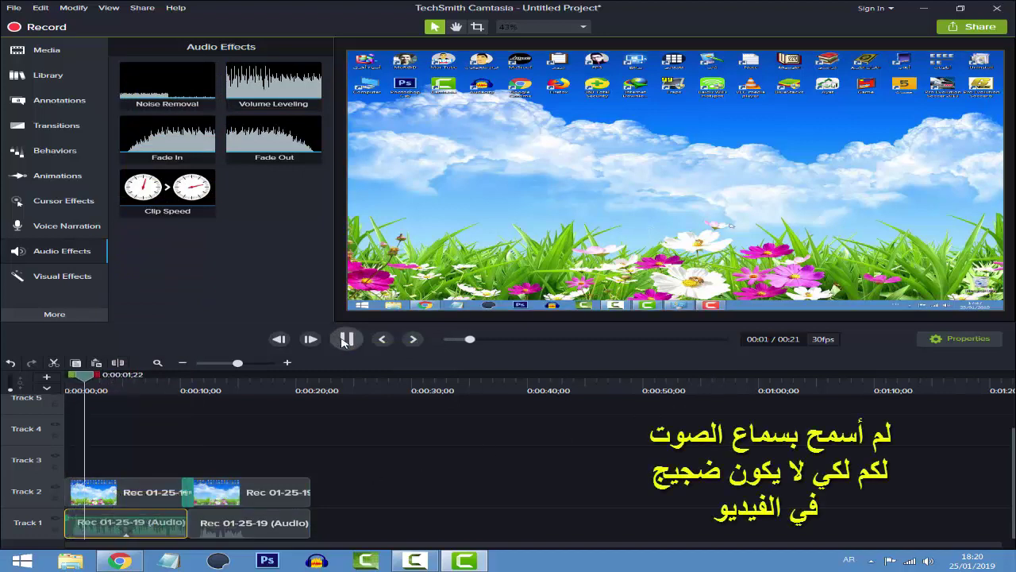
left_click(346, 339)
Step: Set the gain of the first audio part to 26% and play a short stretch of it
left_click(981, 341)
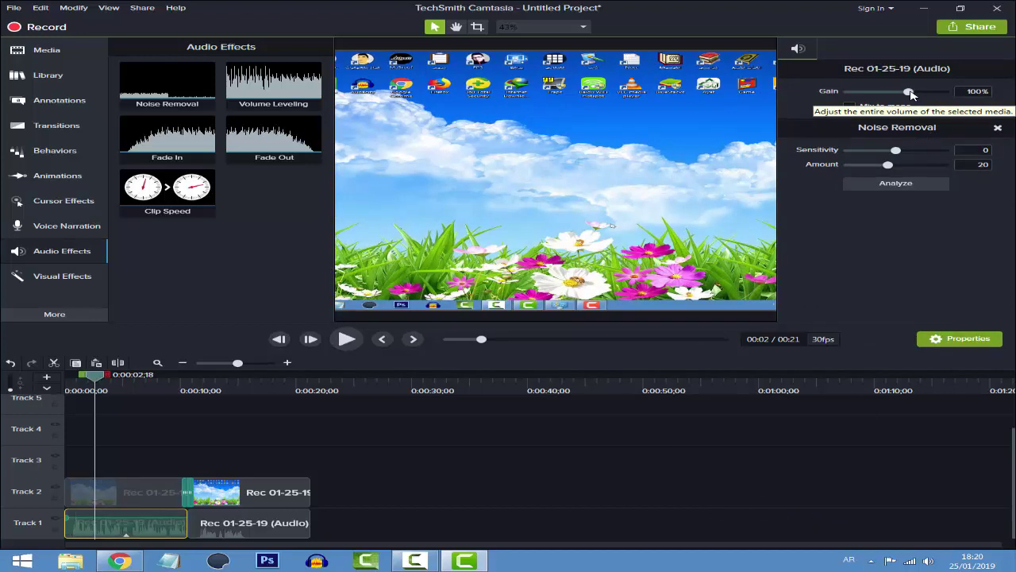
left_click_drag(908, 92, 886, 94)
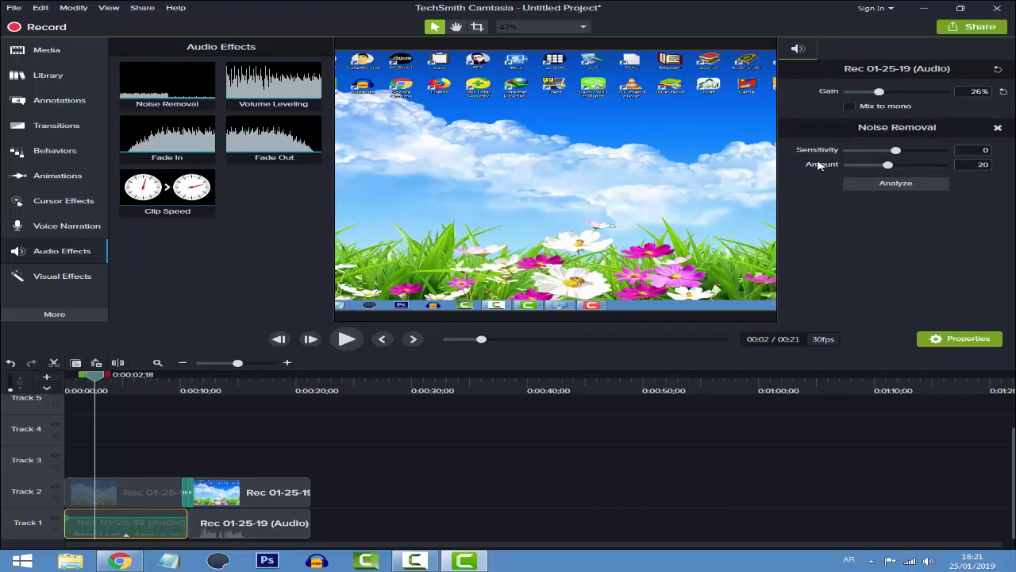
left_click(347, 340)
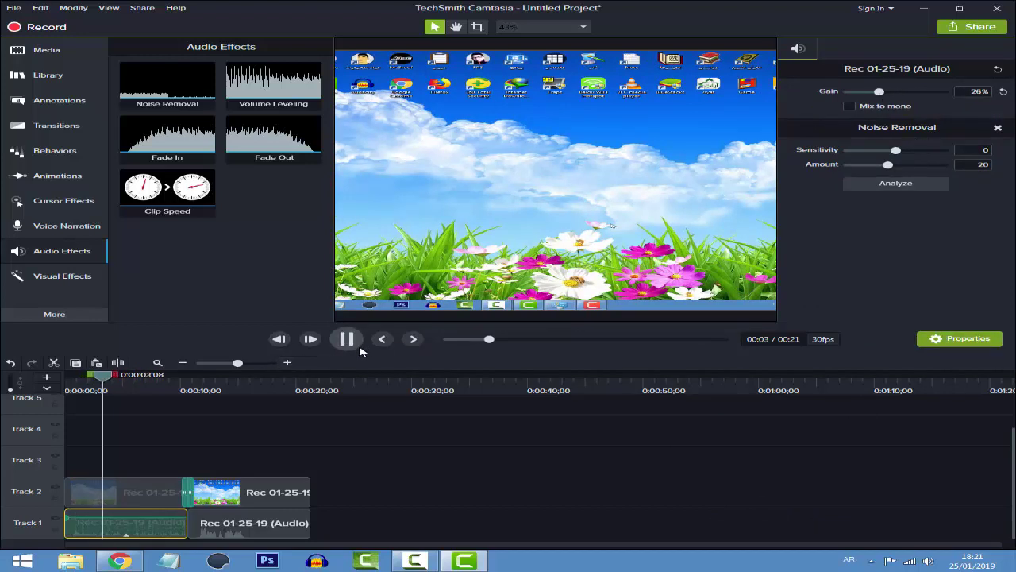
left_click(347, 339)
Step: Preview the first audio part with its gain set to 128%, and reset the gain to 100%
left_click_drag(879, 92, 924, 96)
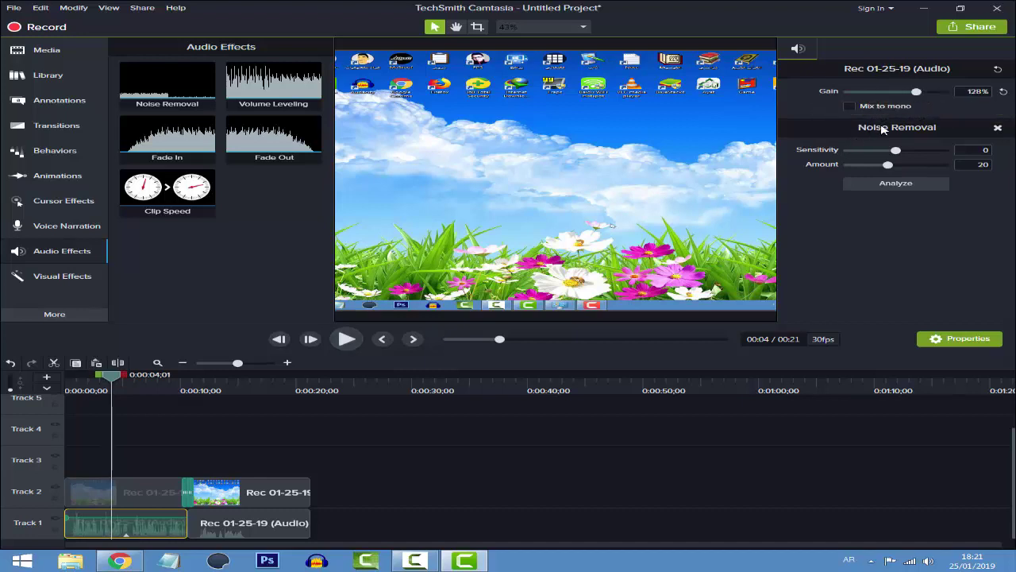
left_click(347, 339)
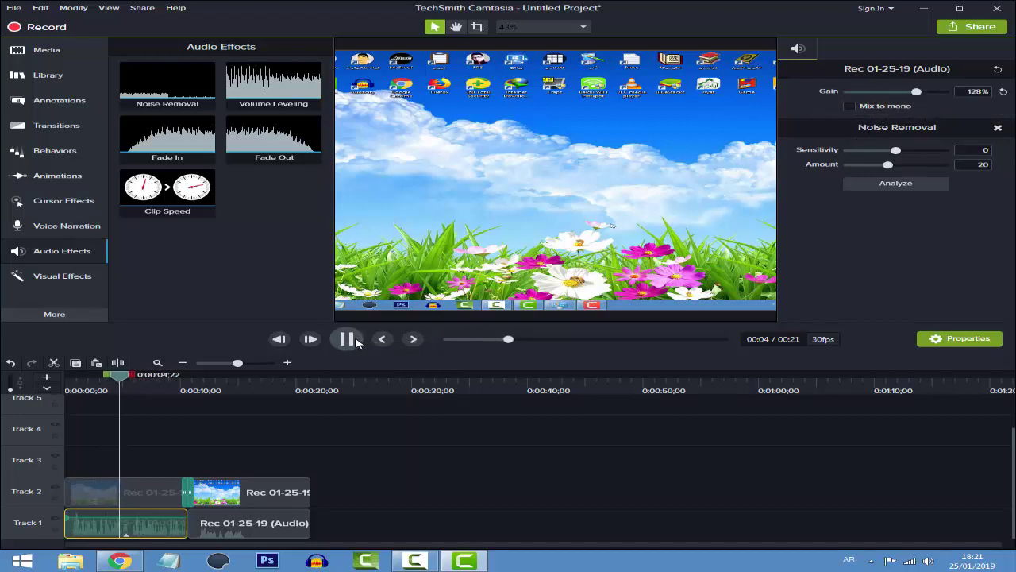
left_click(347, 339)
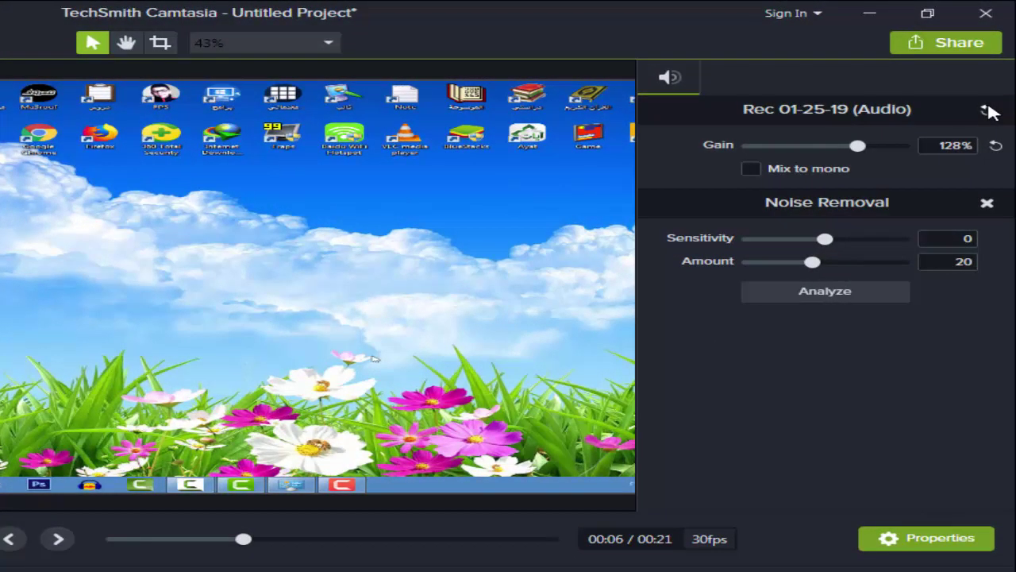
left_click(986, 109)
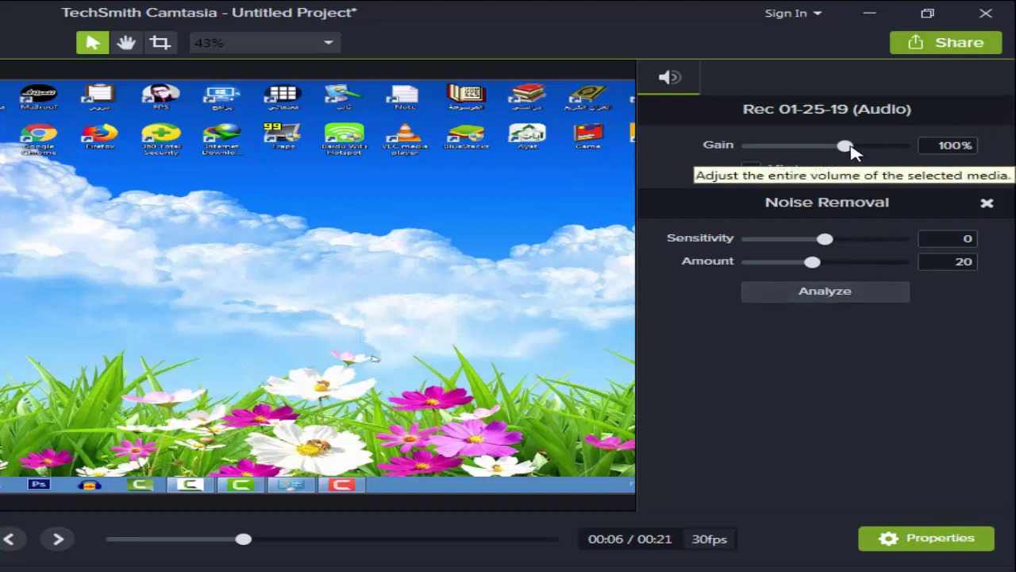
left_click_drag(846, 147, 868, 147)
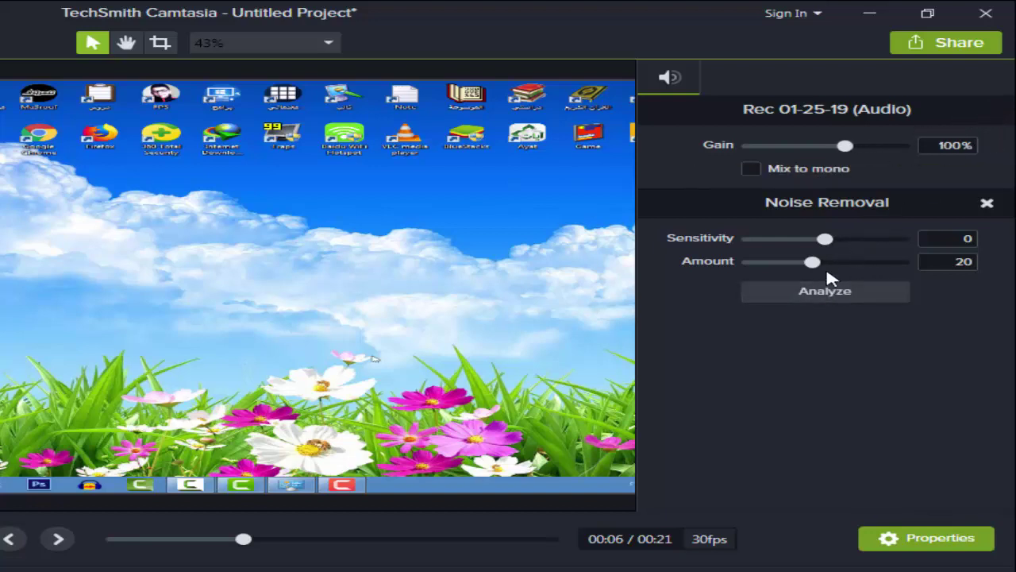
Step: Set the Noise Removal sensitivity to -10 and amount to 14, and preview the first audio part
left_click_drag(827, 240, 764, 247)
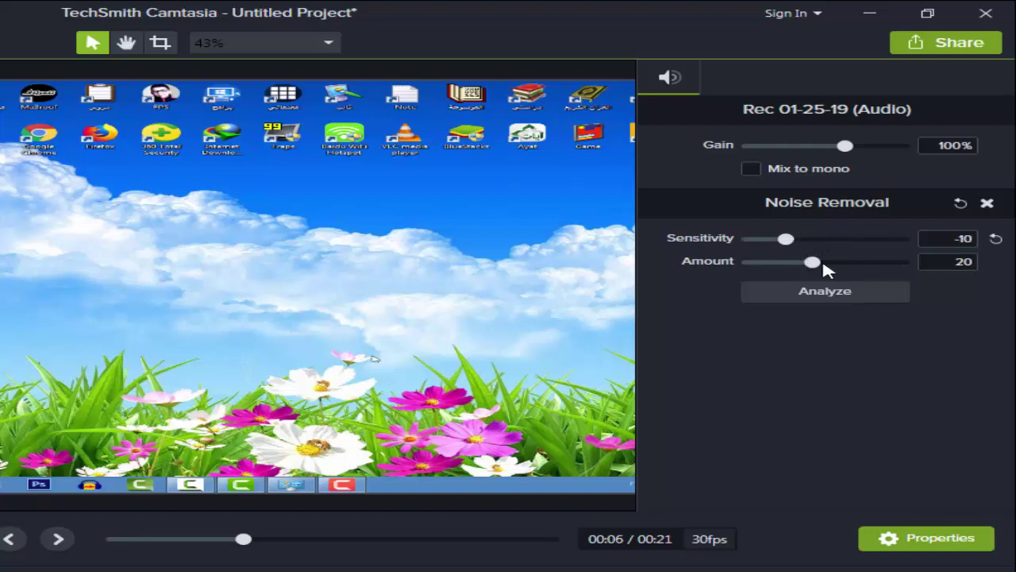
left_click_drag(821, 265, 791, 268)
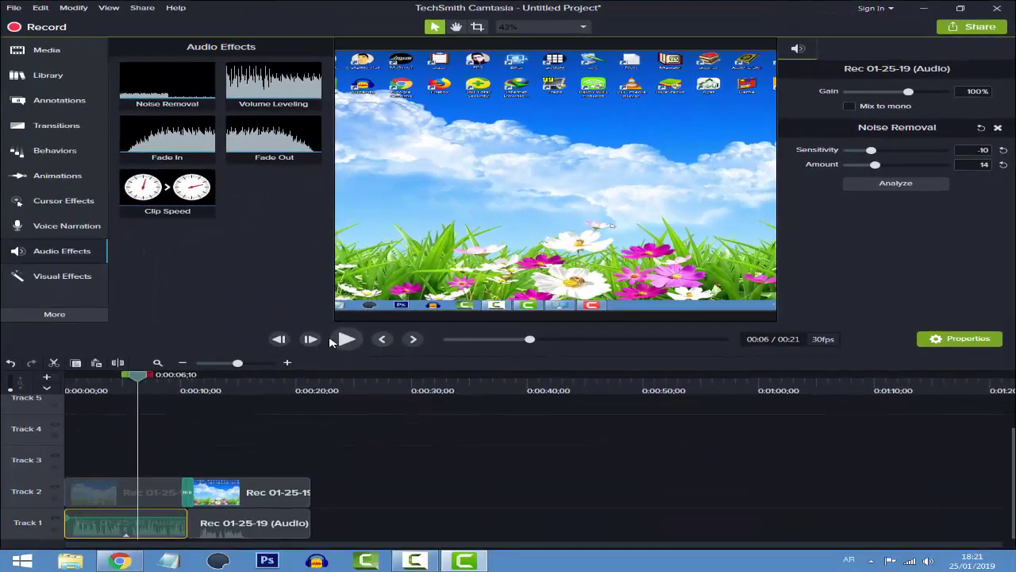
left_click(344, 340)
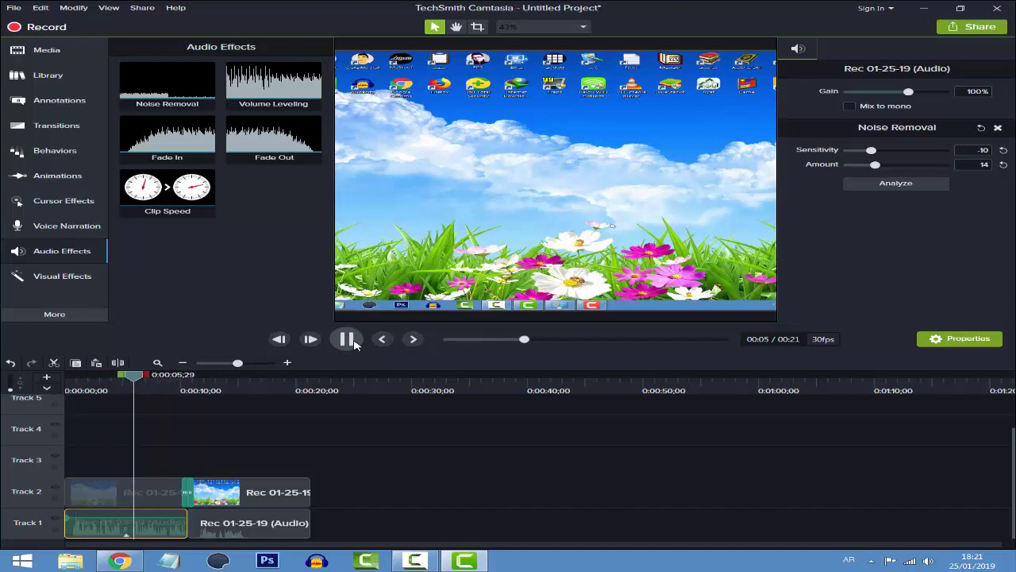
left_click(348, 340)
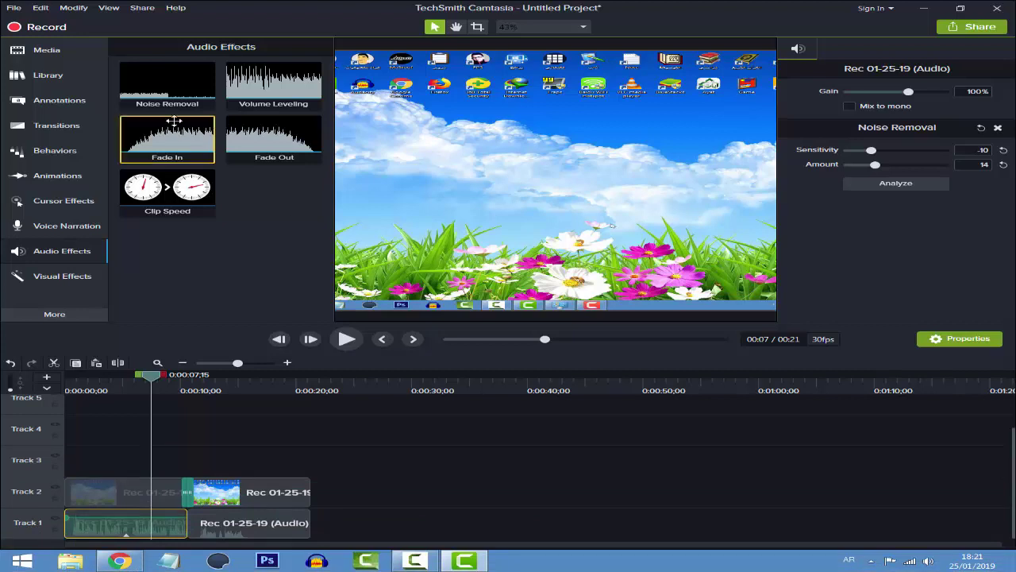
Step: Set the Noise Removal sensitivity to -8 and amount to 13, and hide the clip's properties
mouse_move(167, 83)
left_mouse_down()
mouse_move(171, 397)
mouse_move(161, 92)
left_mouse_up()
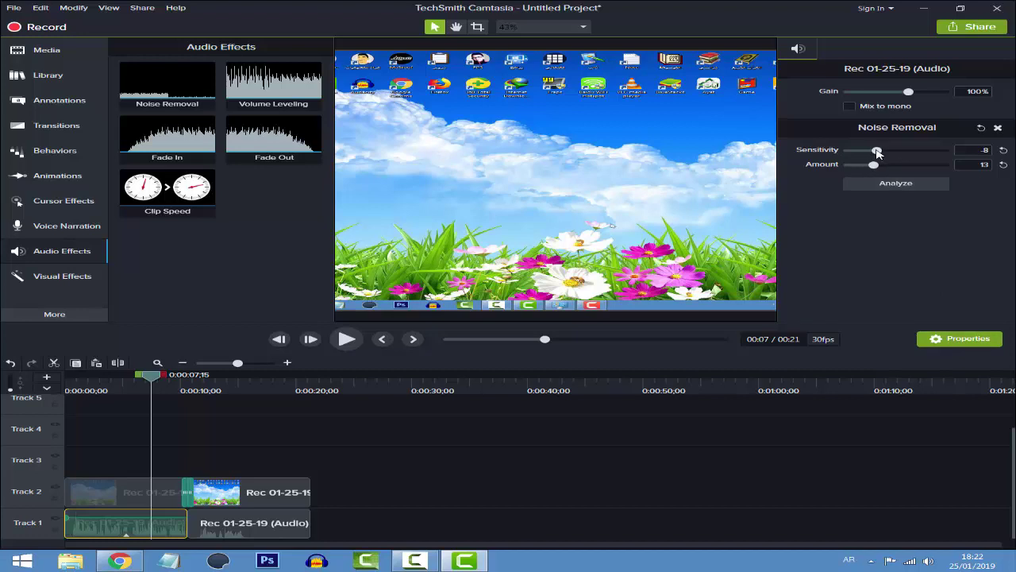
scroll(878, 154, "down", 2)
left_click_drag(875, 168, 870, 167)
left_click(953, 339)
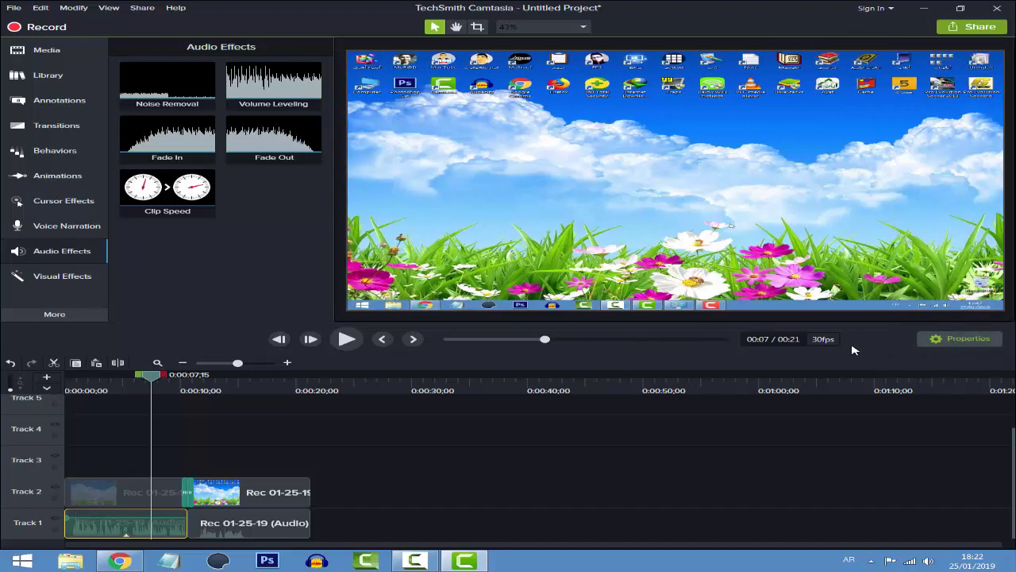
Step: Import the green-screen subscribe-button video and place it on Track 3 above the first recording part
left_click(49, 284)
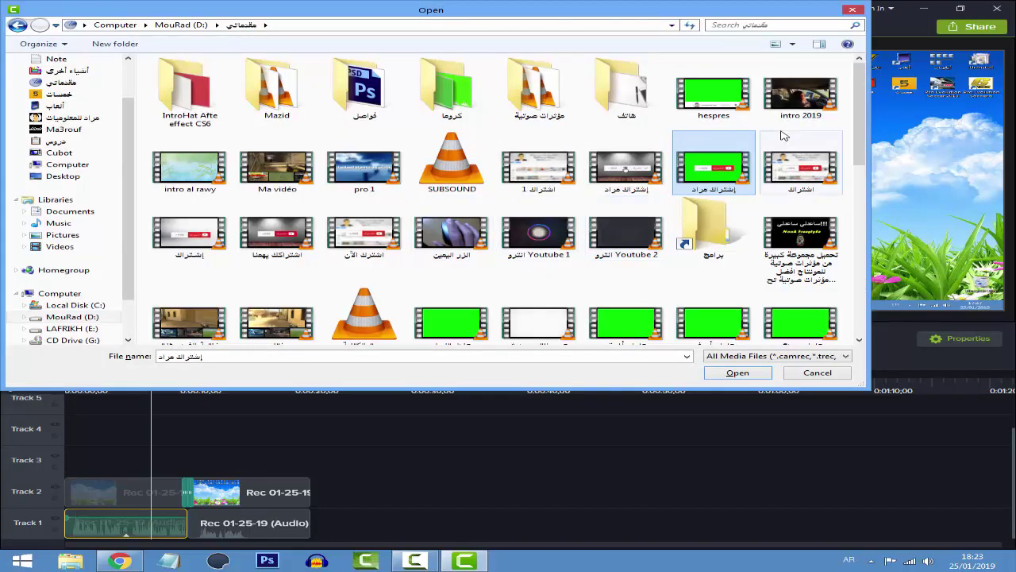
double_click(724, 174)
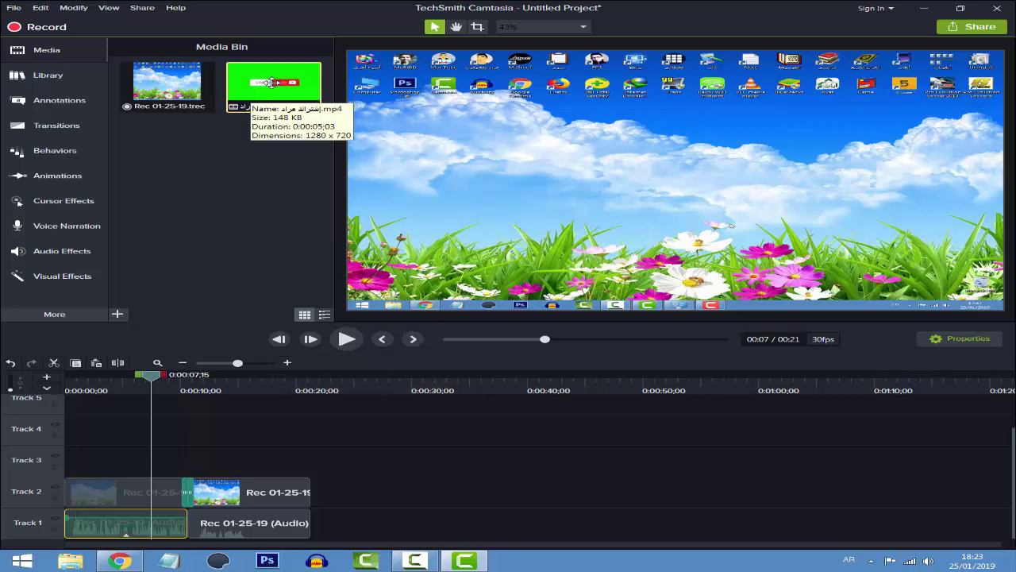
left_click_drag(266, 80, 128, 470)
left_click_drag(125, 390, 127, 390)
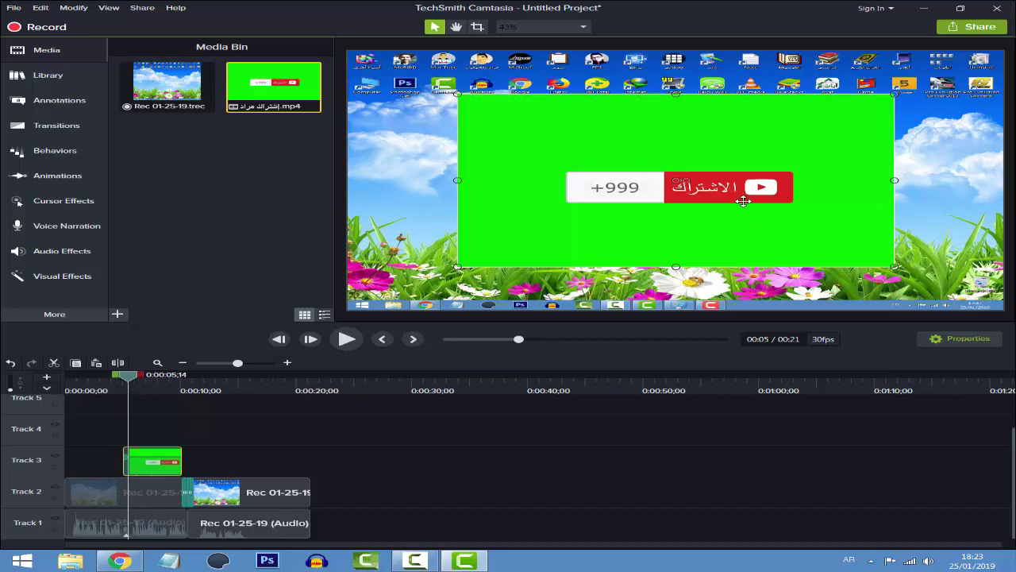
mouse_move(729, 184)
left_mouse_down()
mouse_move(729, 168)
mouse_move(728, 188)
left_mouse_up()
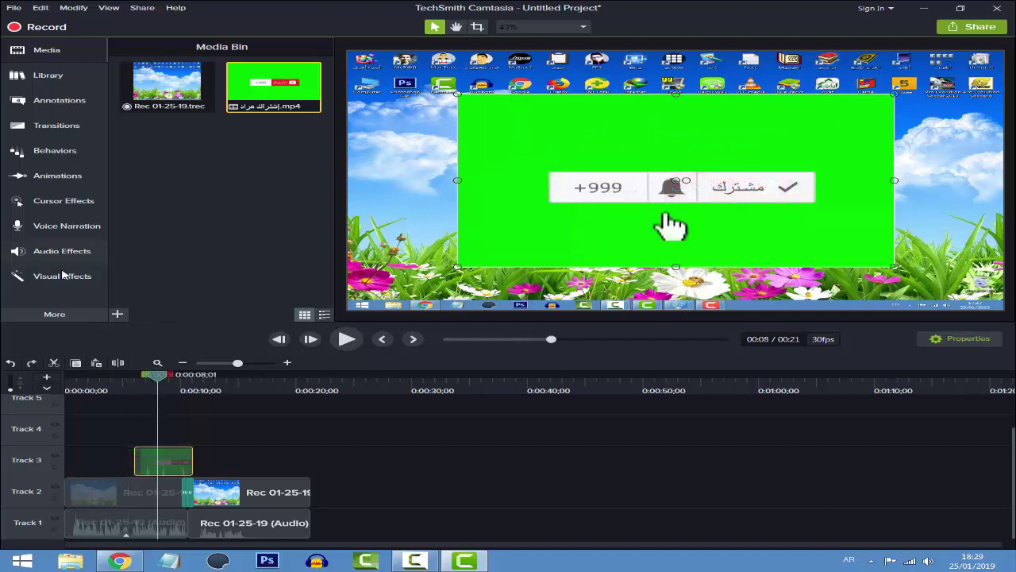
Step: Apply the Remove a Color visual effect to the green-screen clip on Track 3
left_click(64, 275)
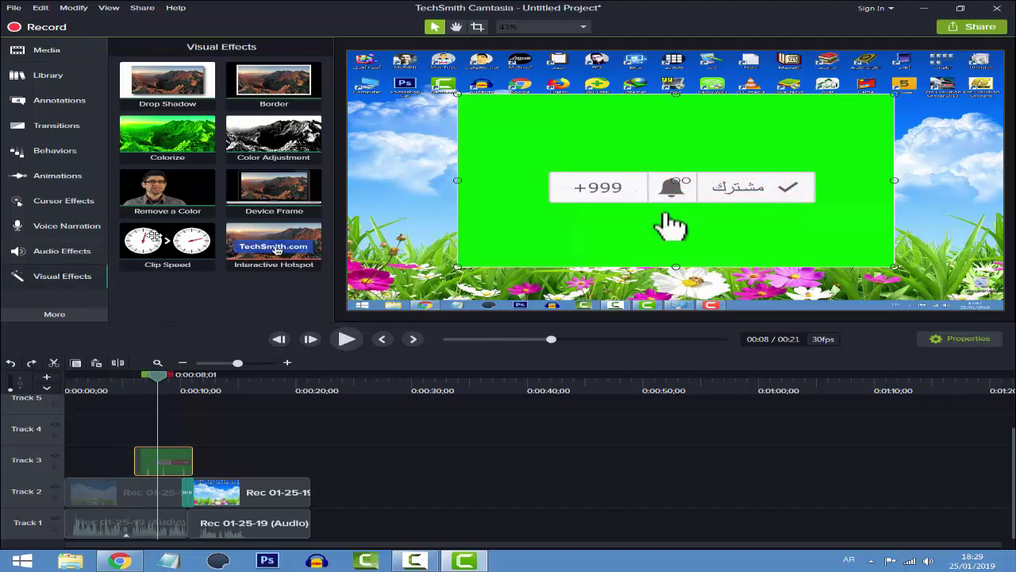
left_click(151, 187)
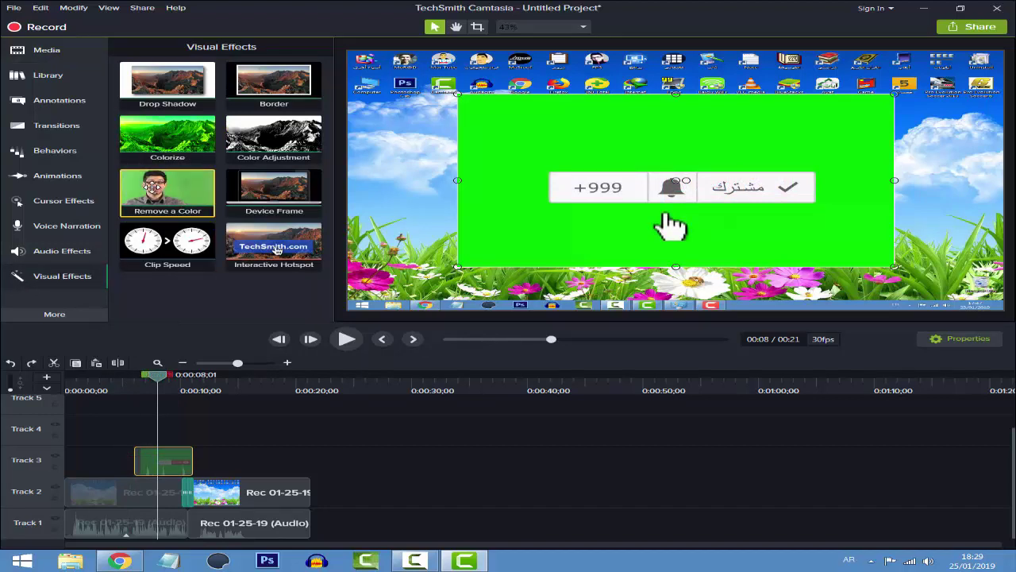
left_click_drag(151, 187, 159, 459)
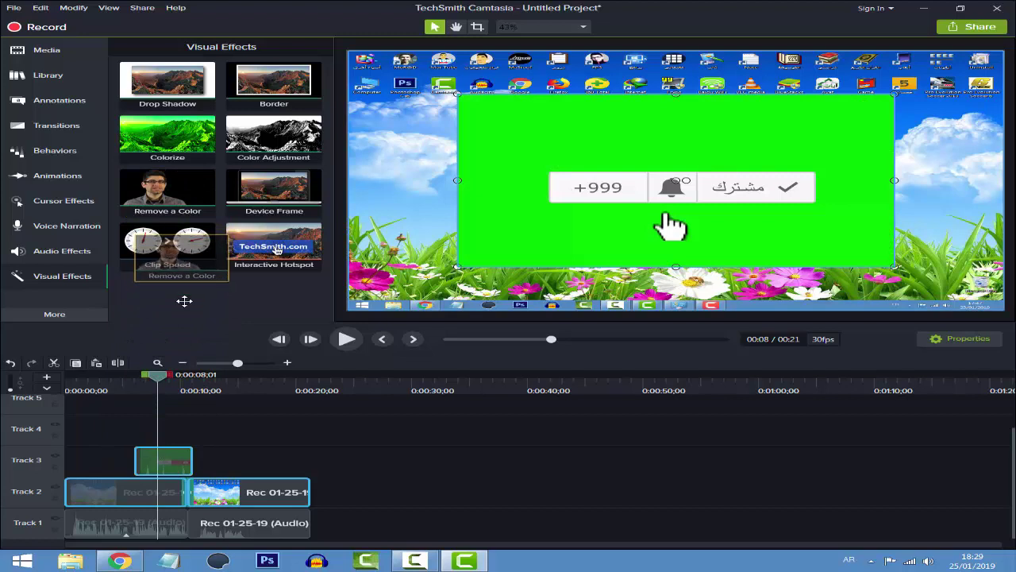
left_click_drag(168, 249, 159, 463)
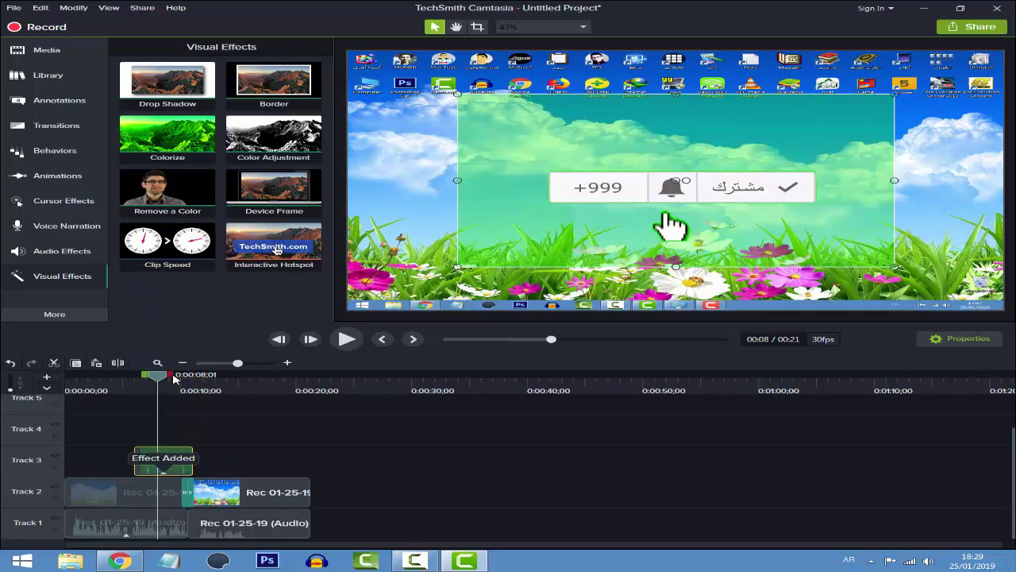
Step: Try purple and blue as the Remove a Color color, and sample the clip's green background with the eyedropper
left_click(959, 339)
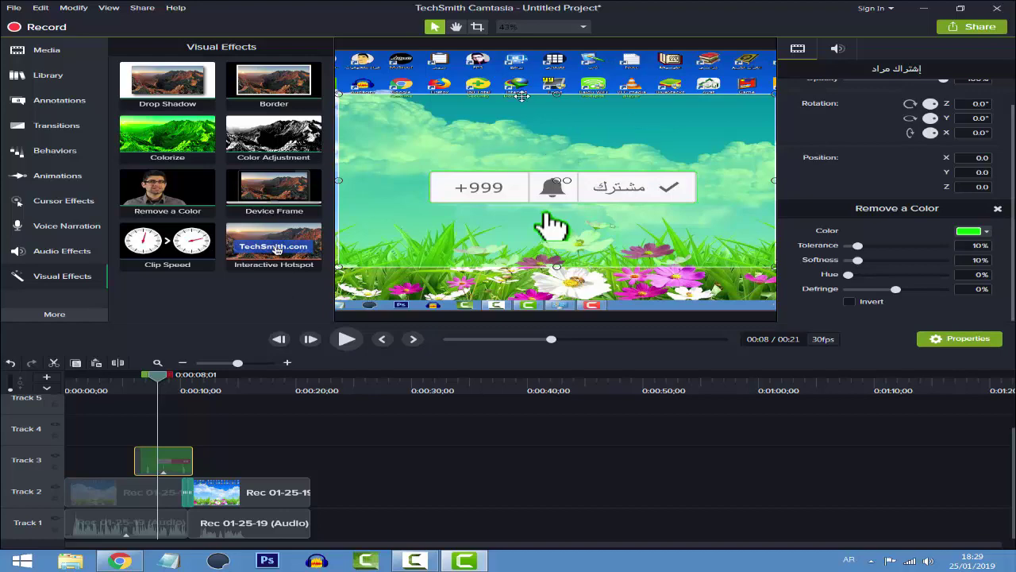
left_click(986, 232)
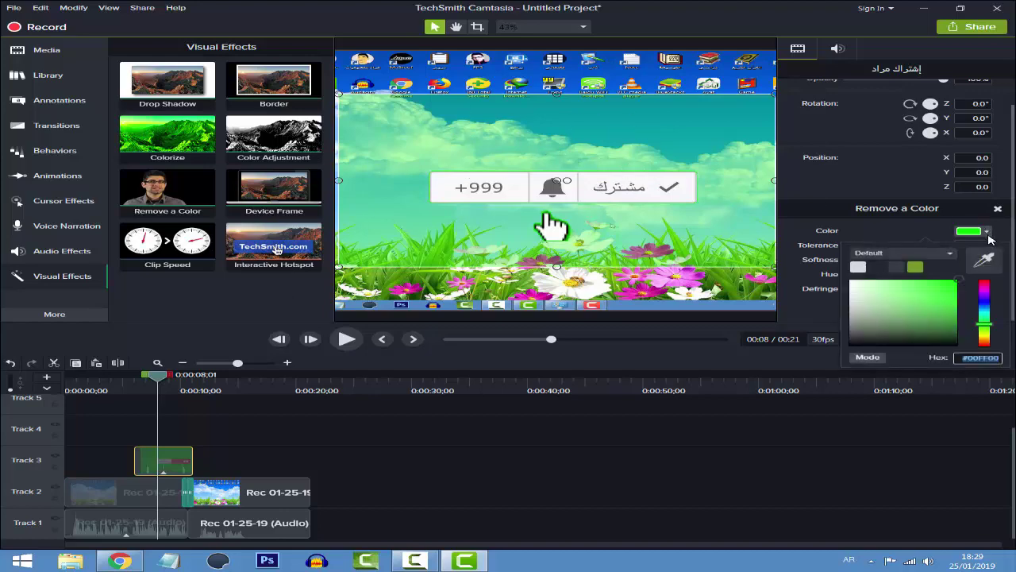
left_click_drag(985, 322, 991, 299)
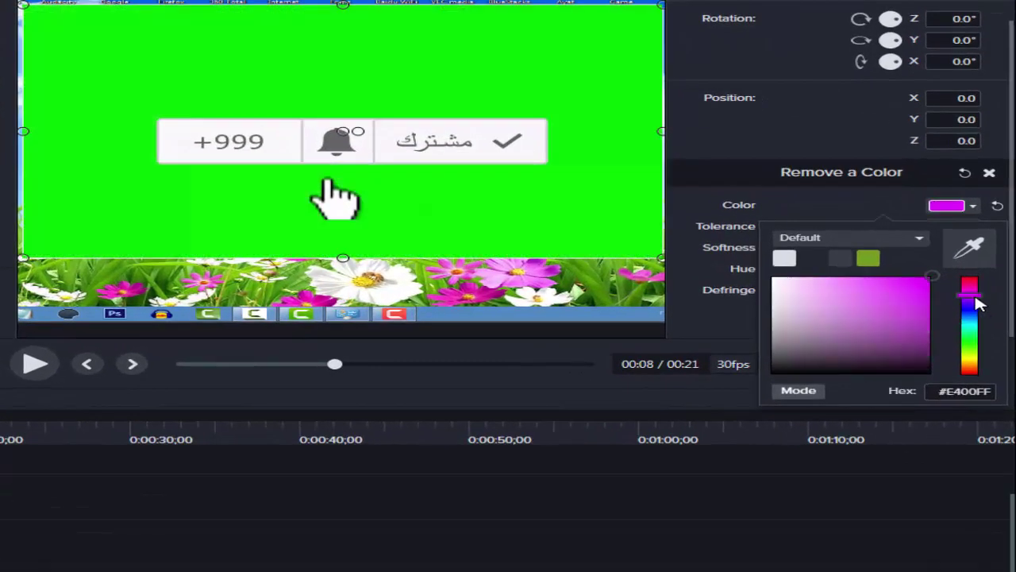
left_click(976, 309)
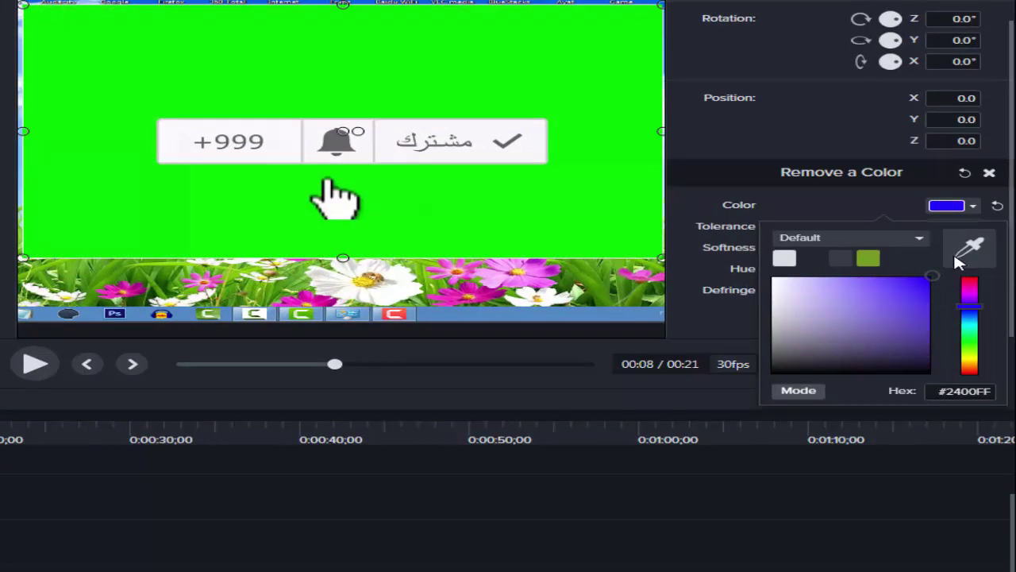
left_click_drag(971, 311, 971, 314)
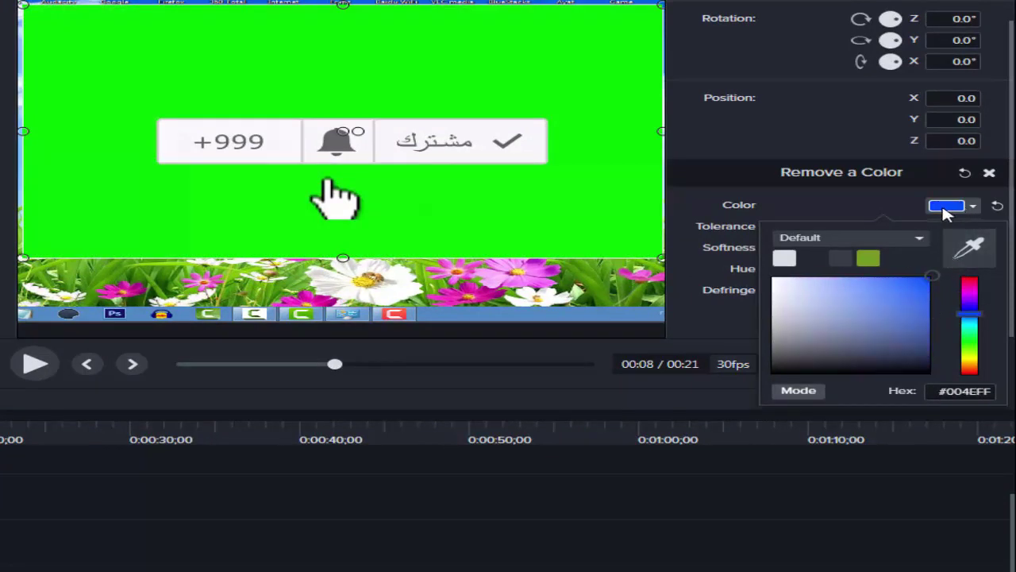
left_click(973, 238)
left_click(508, 210)
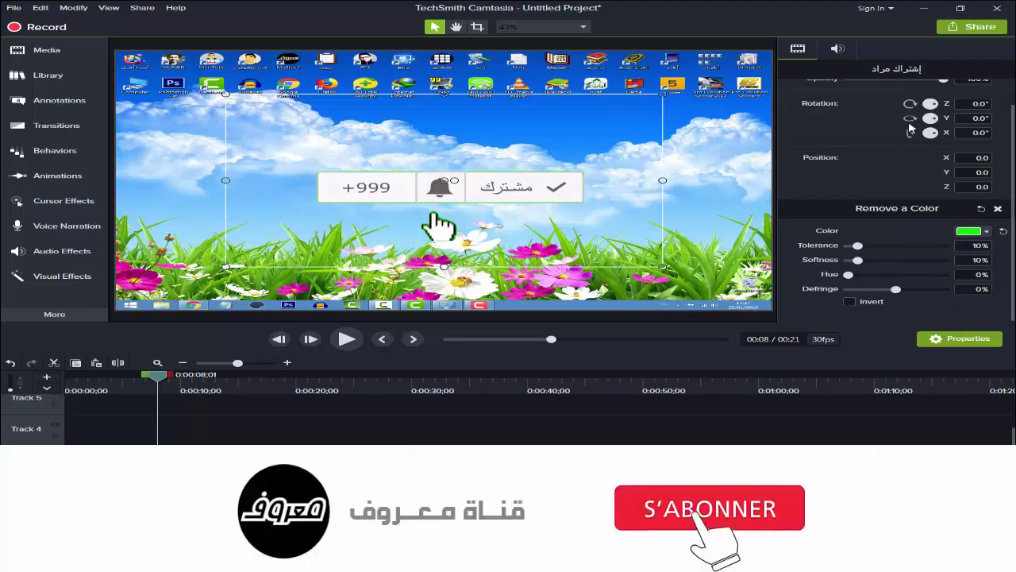
Step: Enlarge the green-screen clip to 199.8% scale and set Remove a Color to tolerance 35%, softness 16% and defringe 32%
scroll(870, 97, "up", 1)
left_click_drag(868, 92, 886, 96)
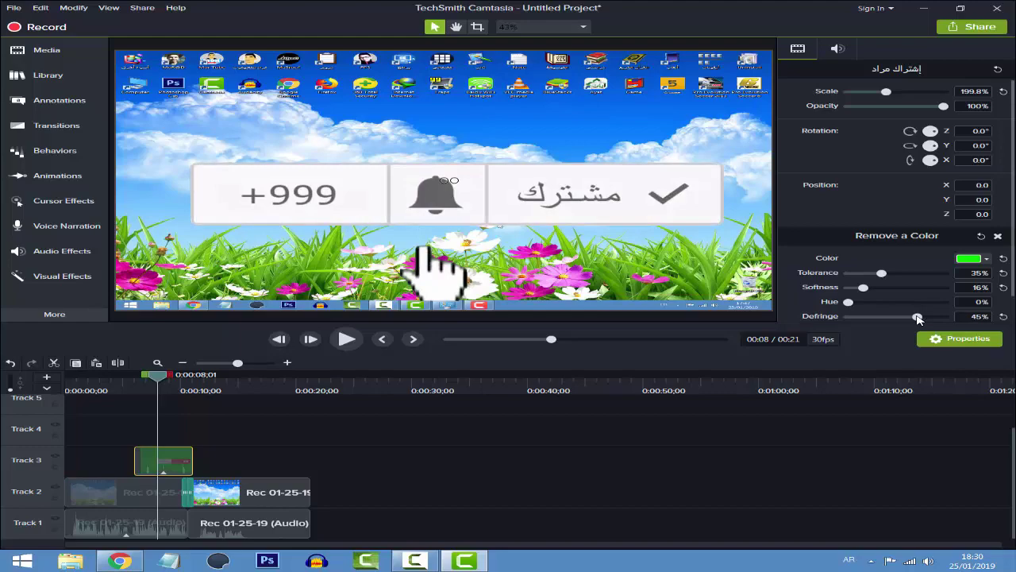
left_click_drag(912, 319, 910, 318)
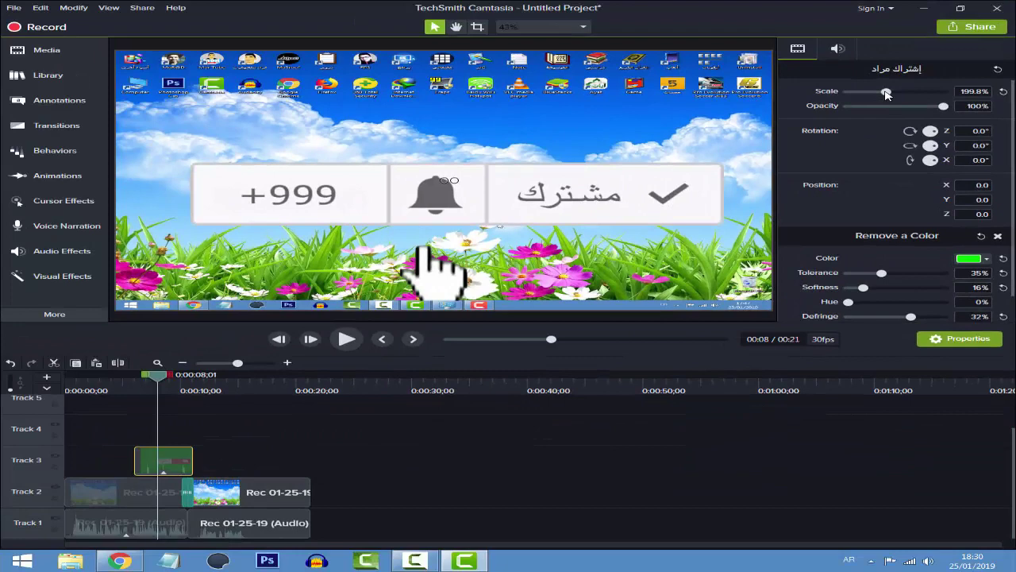
Step: Set the green-screen clip's scale to 100% and move it to X 514.0, Y -211.6 on the canvas, then hide its properties
left_click_drag(887, 94, 867, 94)
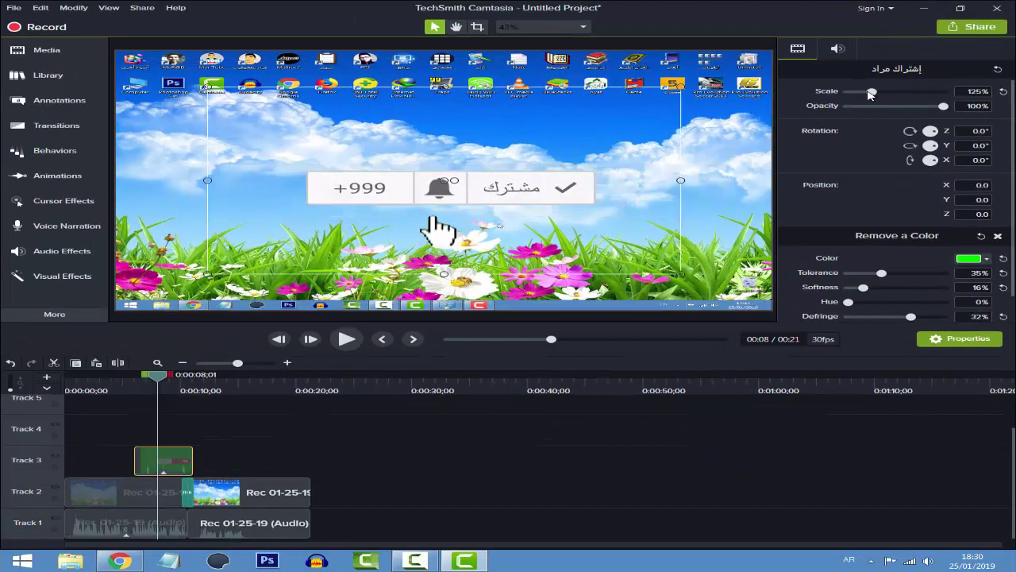
left_click_drag(428, 167, 602, 218)
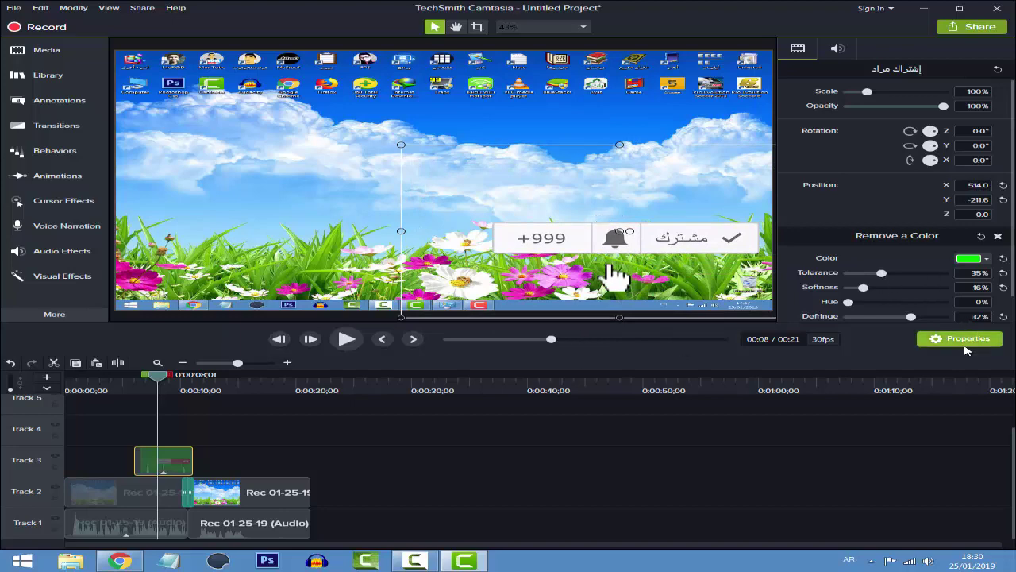
left_click(967, 342)
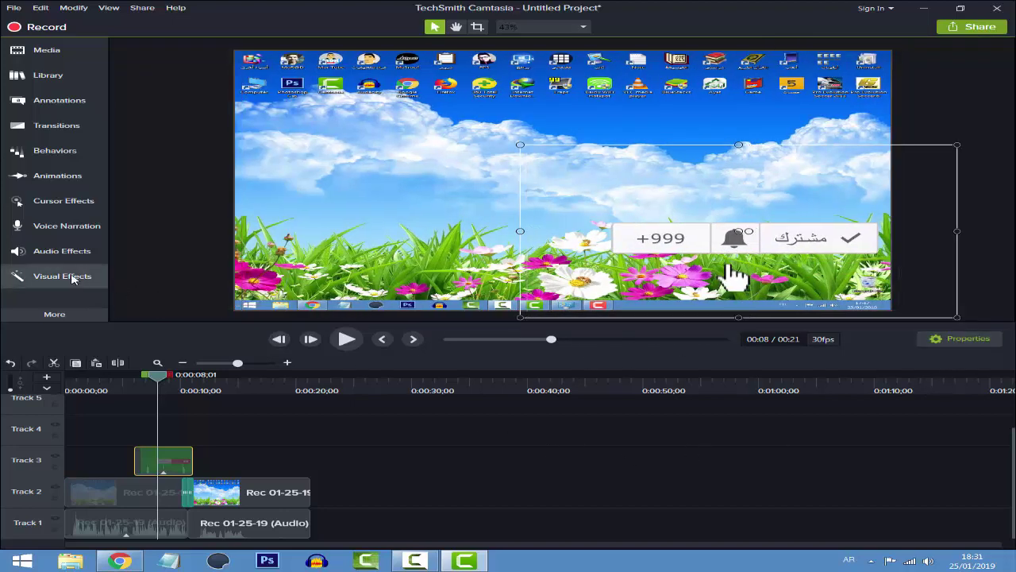
Step: Preview the subscribe-button clip over the recording and return the playhead to its beginning
left_click(109, 384)
left_click_drag(109, 384, 108, 384)
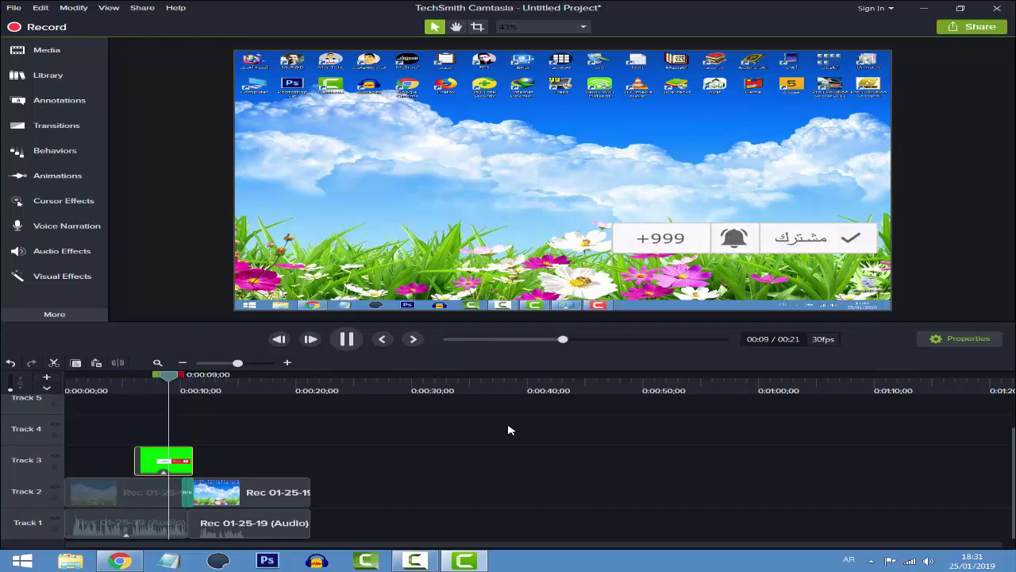
left_click(347, 339)
left_click(177, 387)
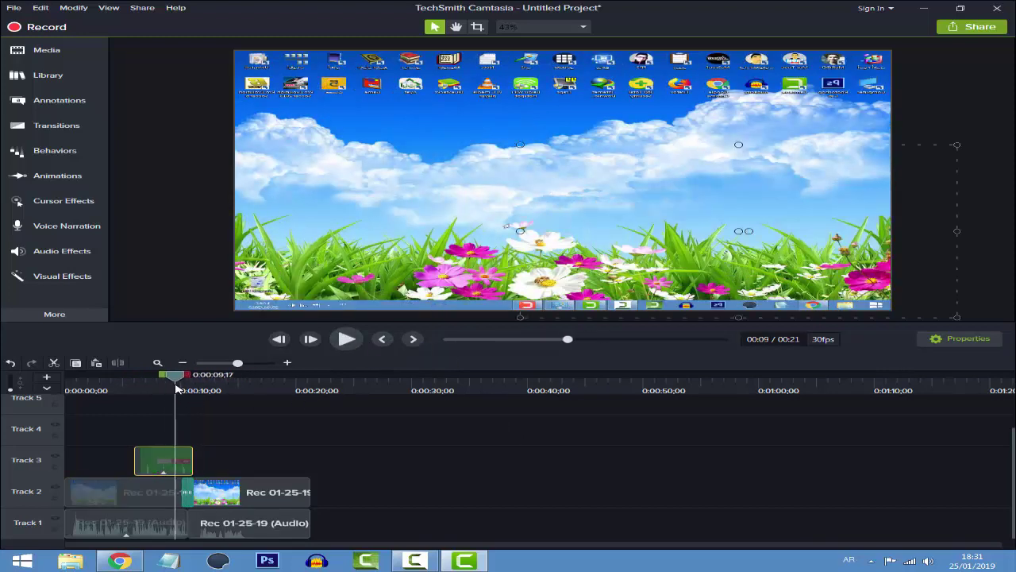
left_click_drag(176, 387, 145, 388)
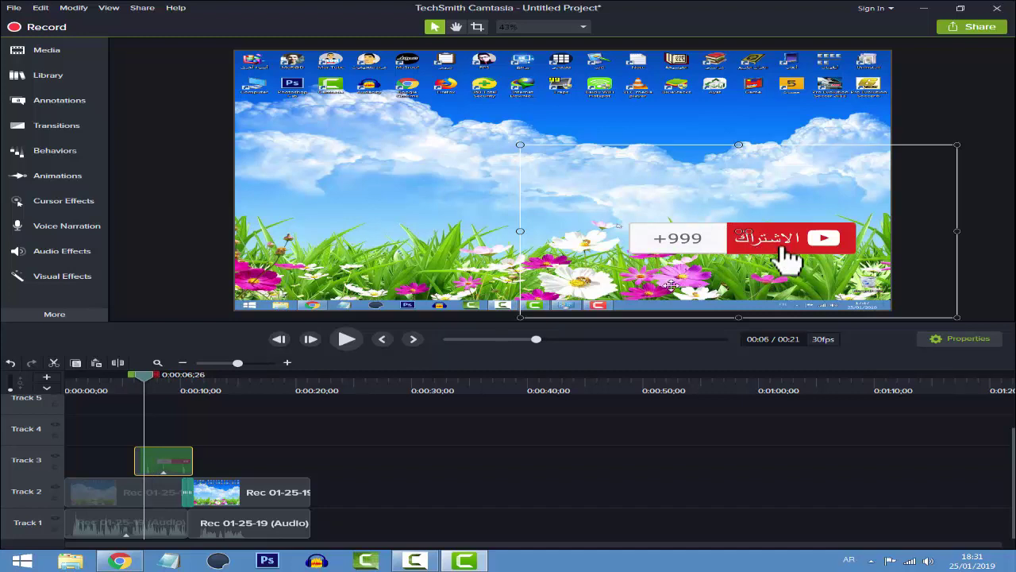
Step: Apply the Clip Speed audio effect to the first audio part on Track 1
left_click(57, 276)
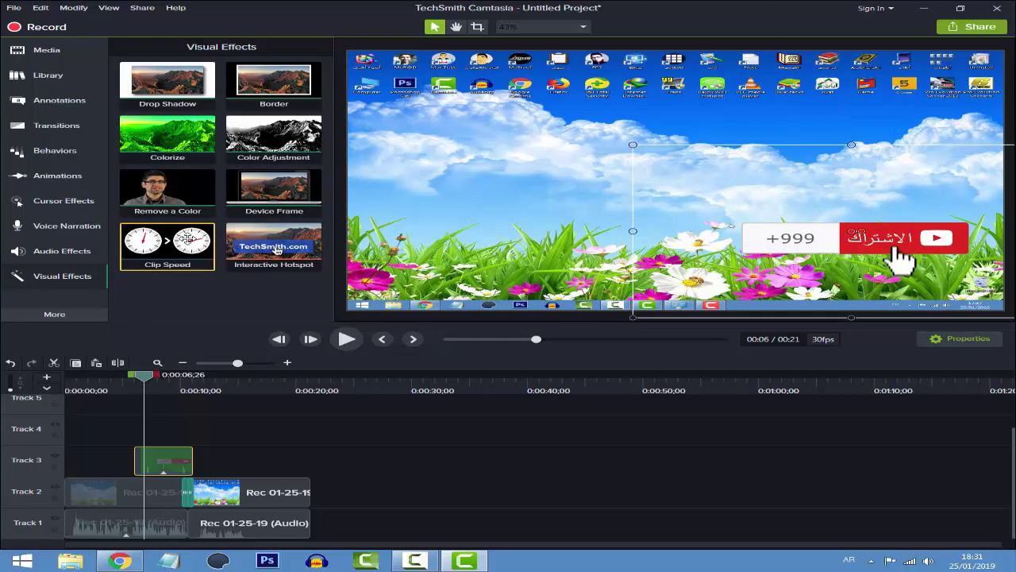
left_click(60, 252)
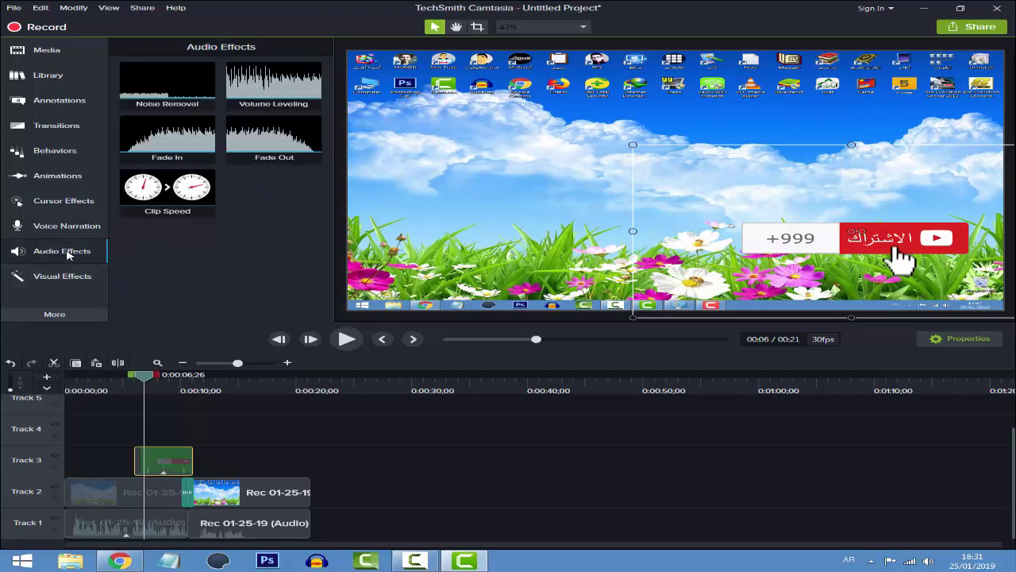
left_click(151, 184)
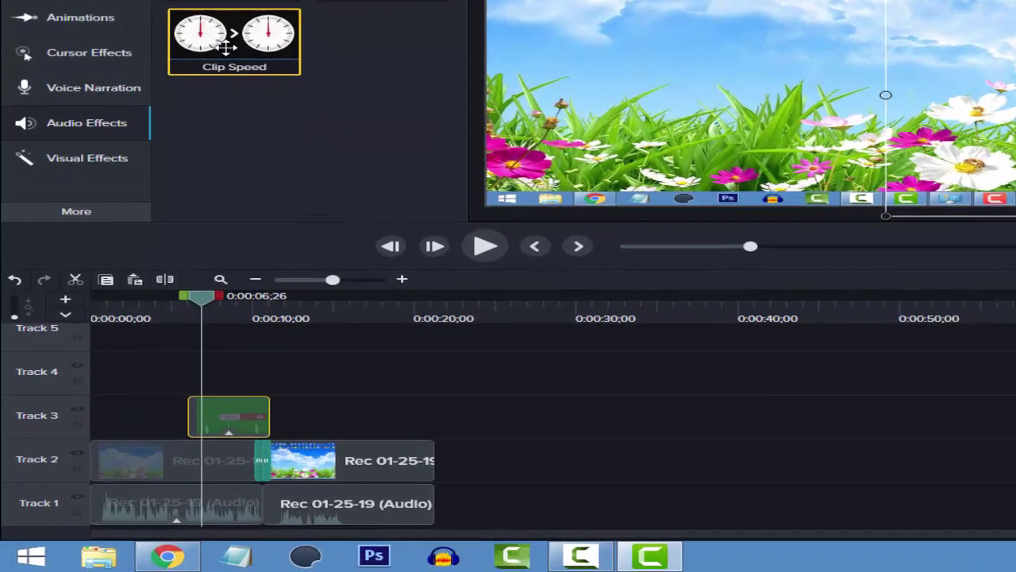
left_click_drag(150, 184, 154, 348)
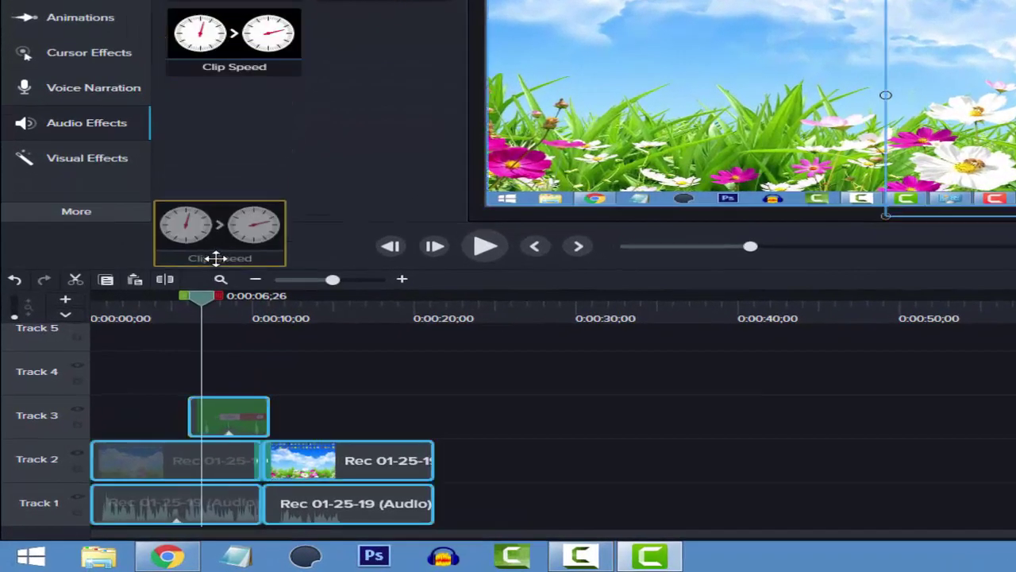
left_click_drag(215, 258, 167, 454)
left_click_drag(167, 498, 165, 520)
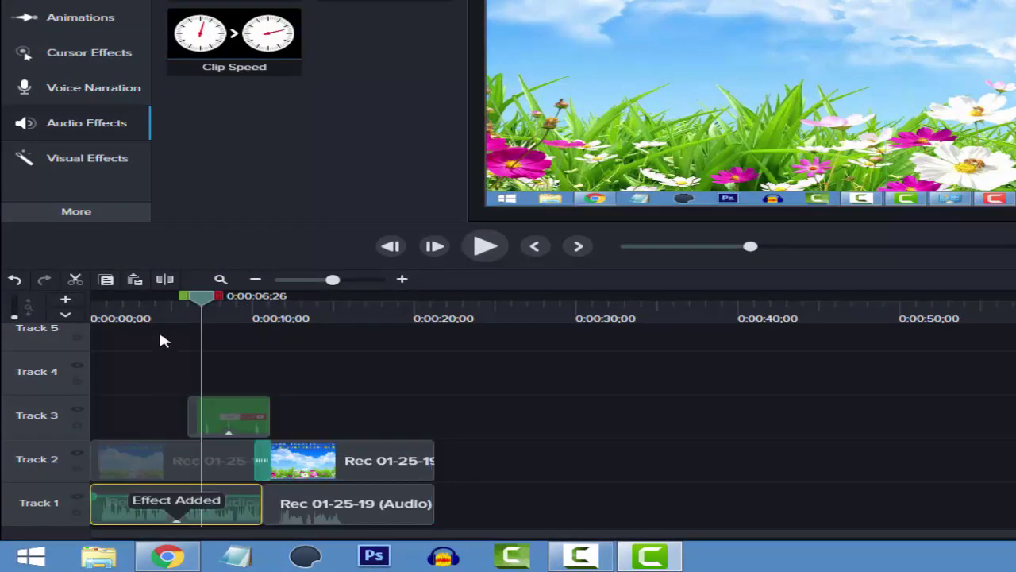
Step: Speed up the first audio part with its Clip Speed effect, preview it, and settle on 1.17x
left_click(178, 522)
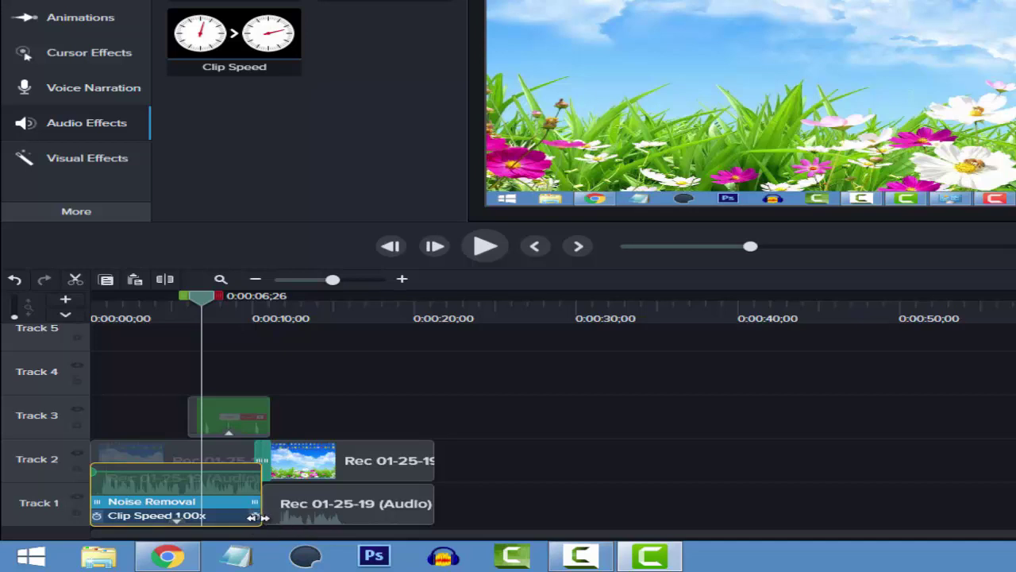
left_click_drag(256, 517, 152, 518)
left_click_drag(132, 319, 93, 317)
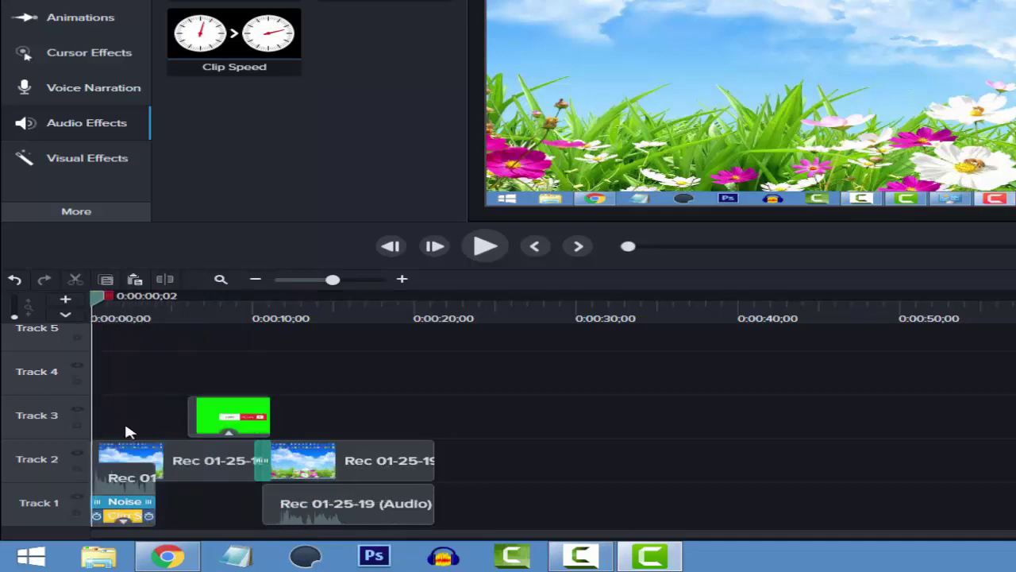
left_click_drag(155, 516, 187, 517)
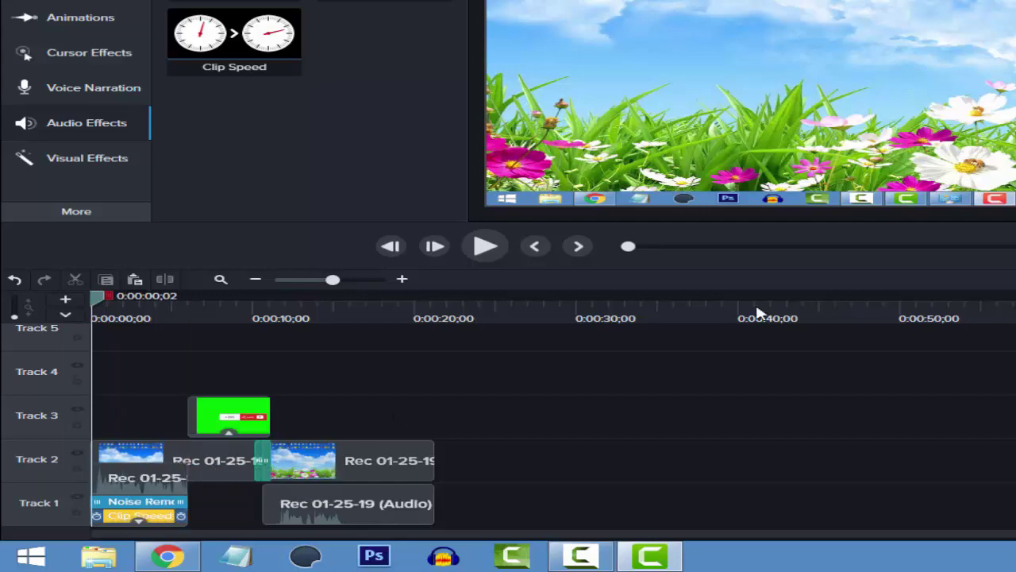
left_click(485, 248)
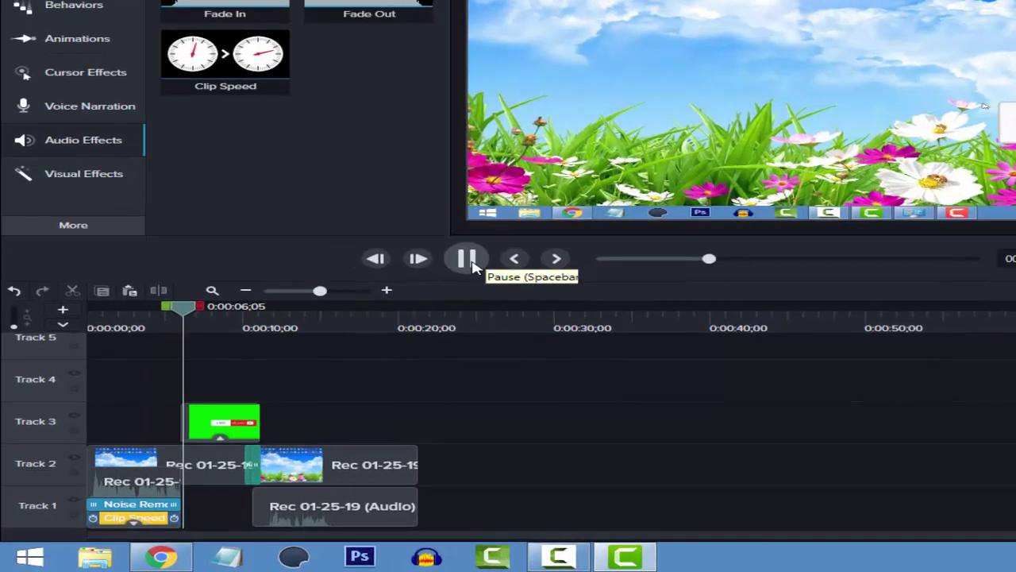
left_click(471, 267)
left_click_drag(179, 517, 235, 518)
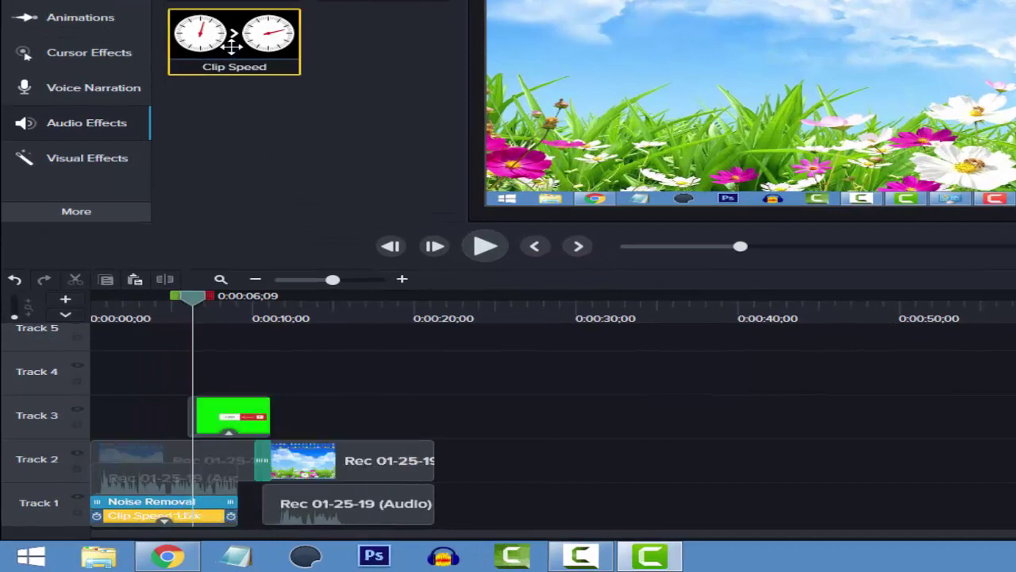
Step: Apply the Clip Speed visual effect to the first recording part on Track 2 and expand its effect bar
left_click(83, 158)
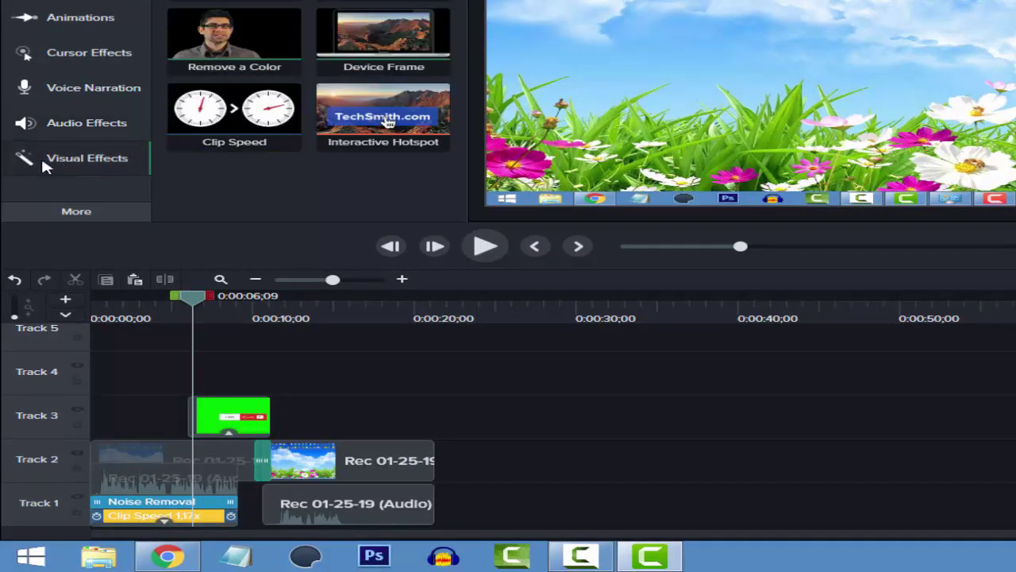
left_click_drag(234, 111, 182, 464)
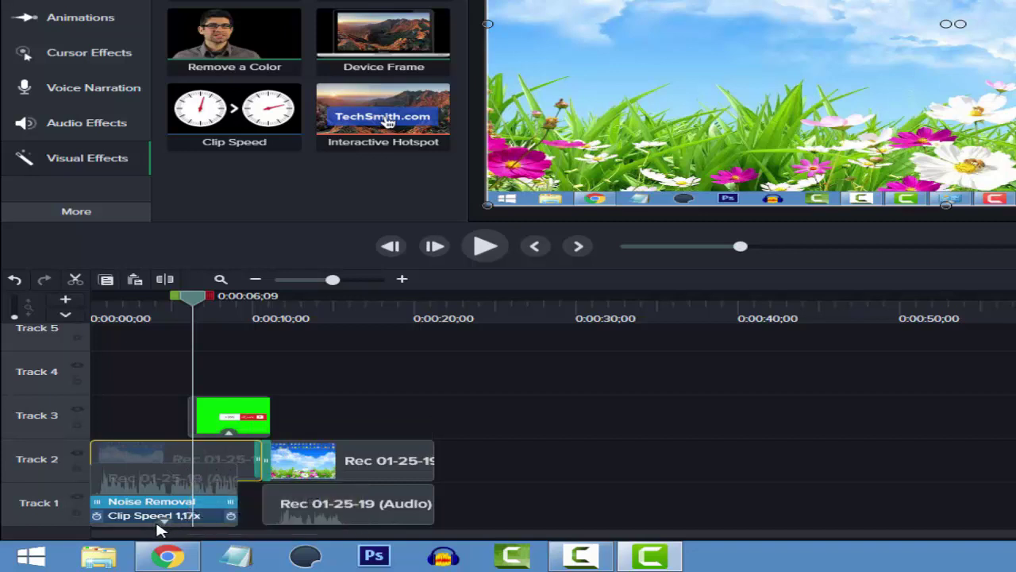
key("ctrl+z")
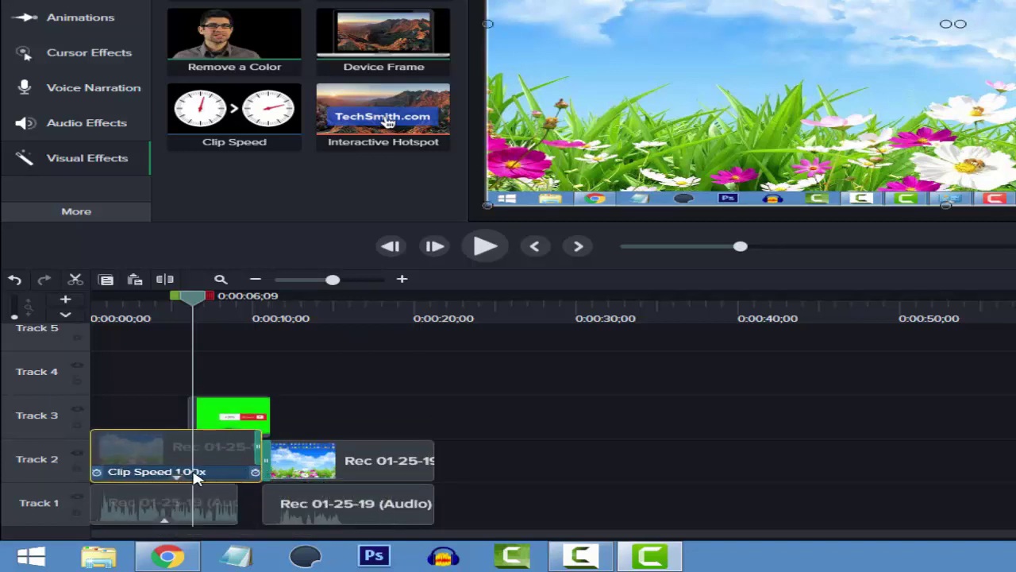
Step: Speed up the first recording part on Track 2, preview it, and set its clip speed to 1.17x
left_click_drag(254, 472, 148, 472)
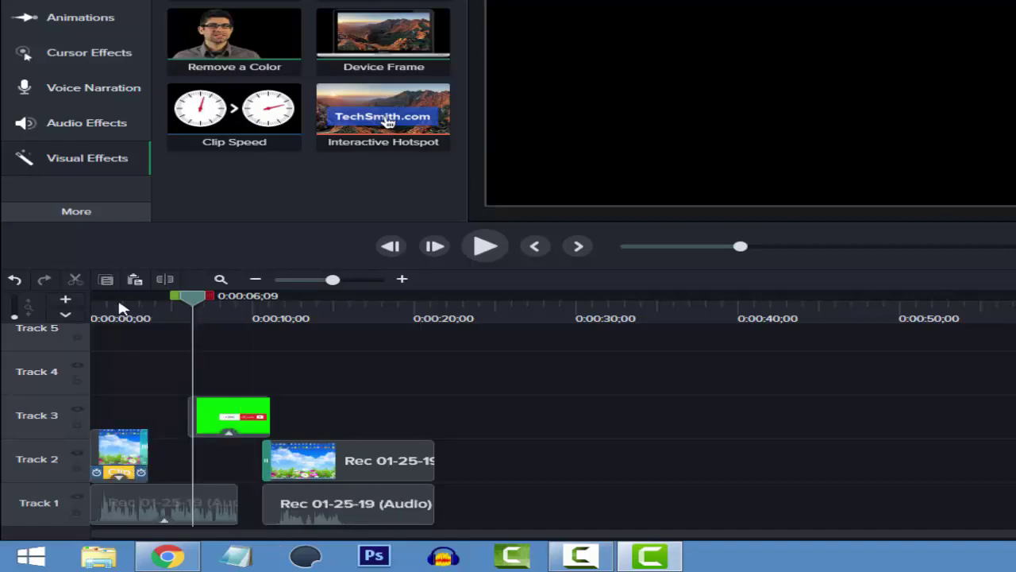
left_click(486, 246)
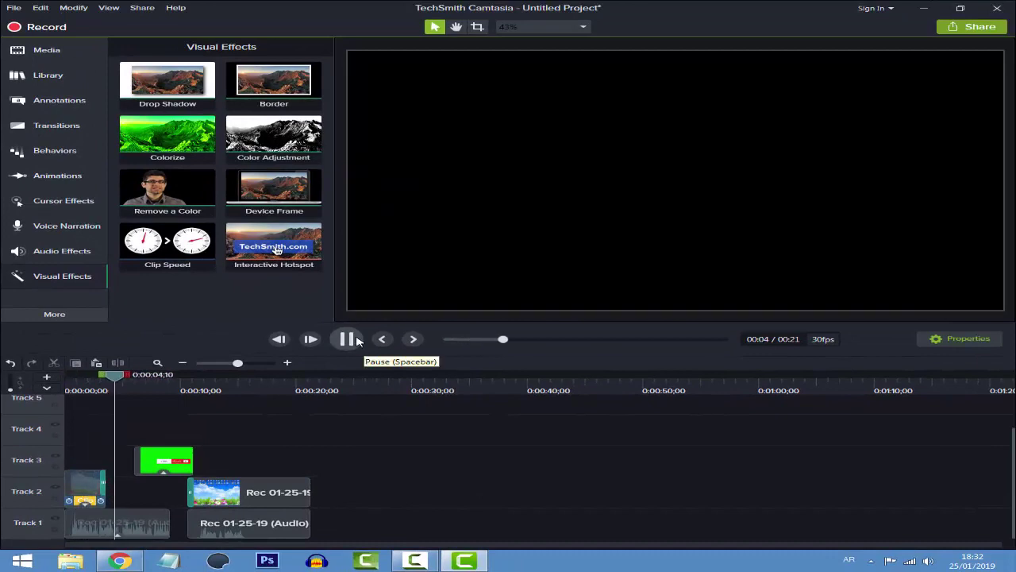
left_click(346, 339)
left_click_drag(110, 502, 166, 502)
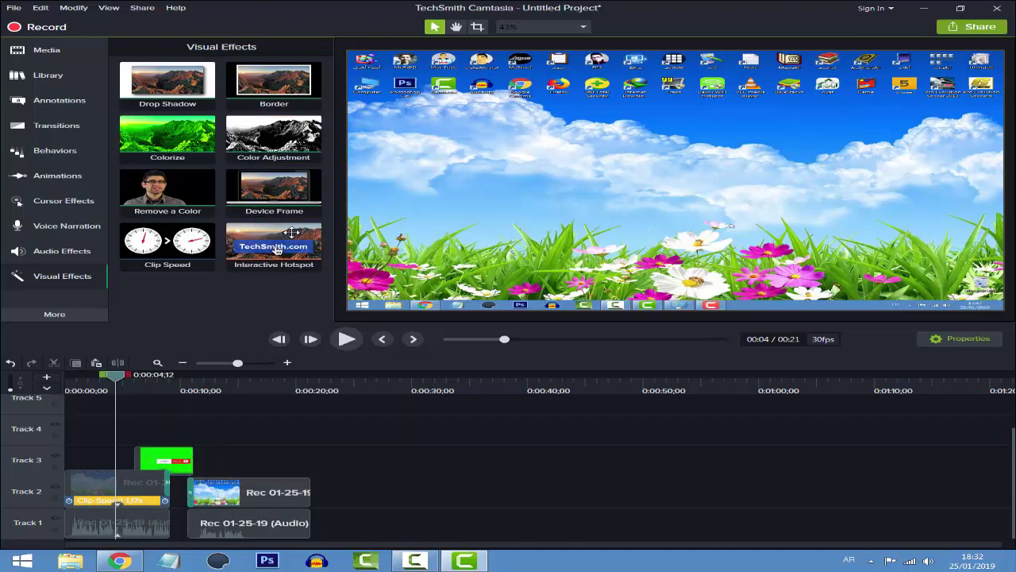
Step: Apply the Fade In audio effect to the first audio part, preview it, and add Fade Out to the same part
left_click(69, 253)
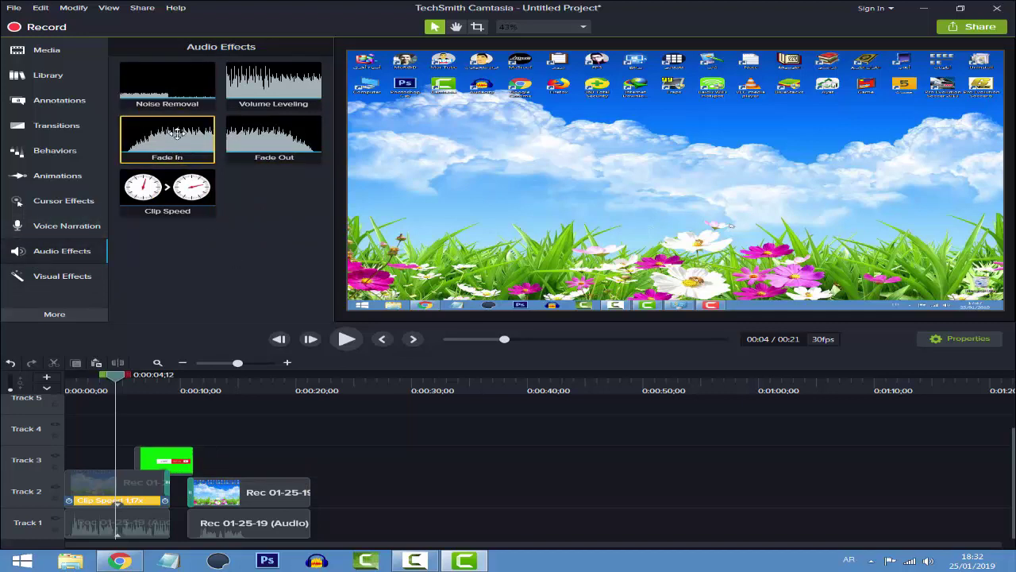
left_click_drag(178, 134, 111, 524)
left_click(71, 386)
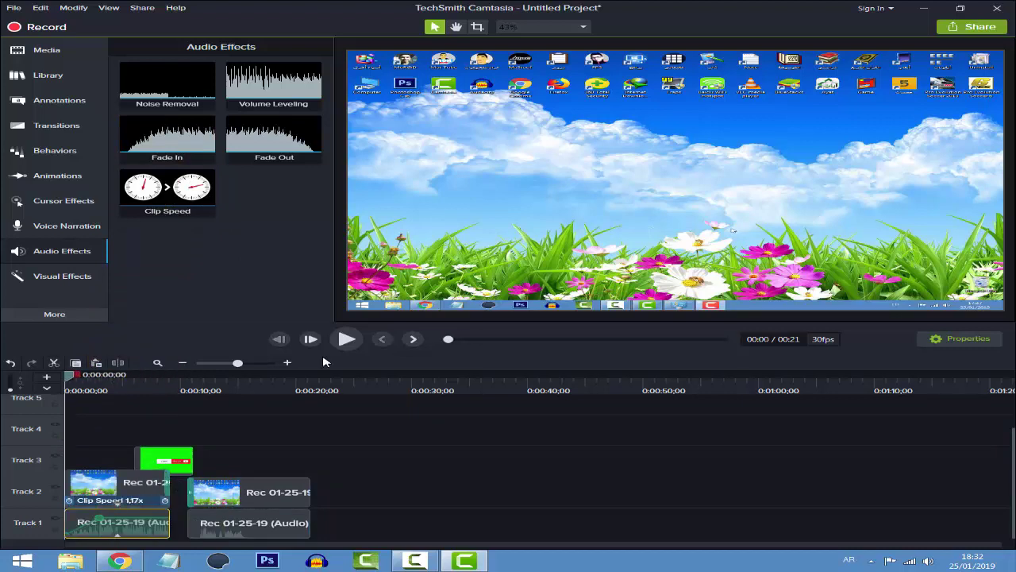
left_click(347, 338)
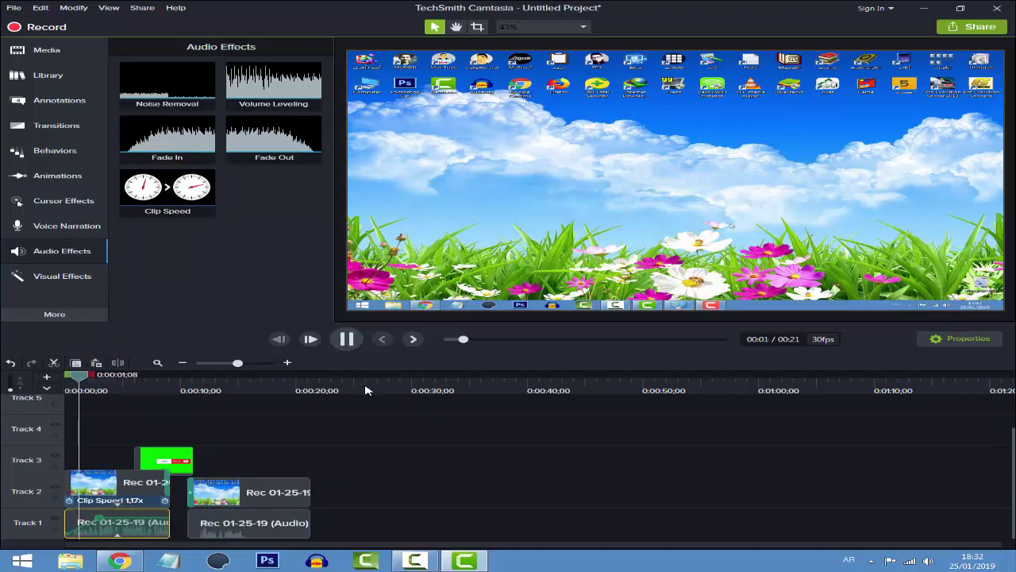
key("space")
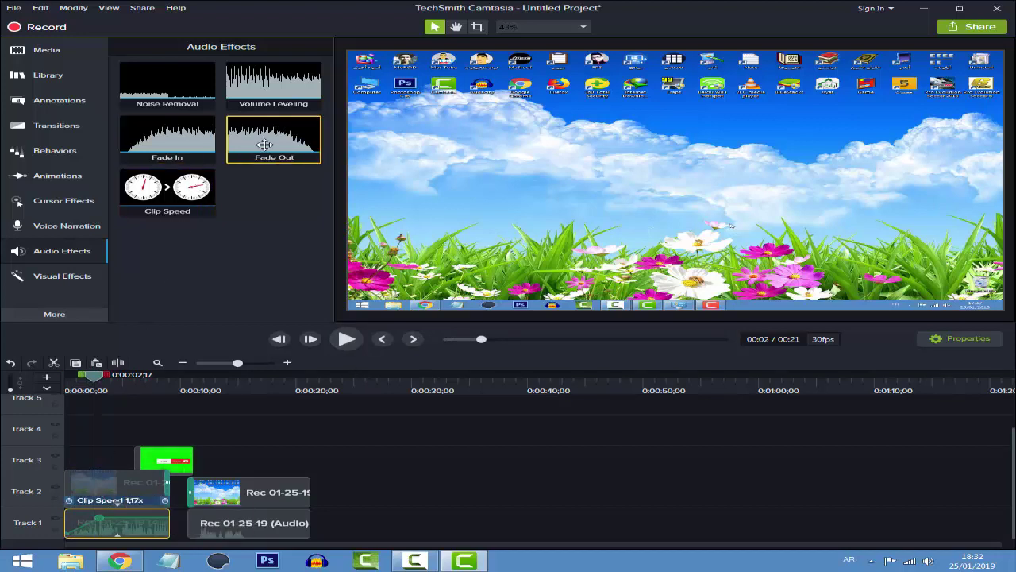
left_click_drag(274, 141, 120, 530)
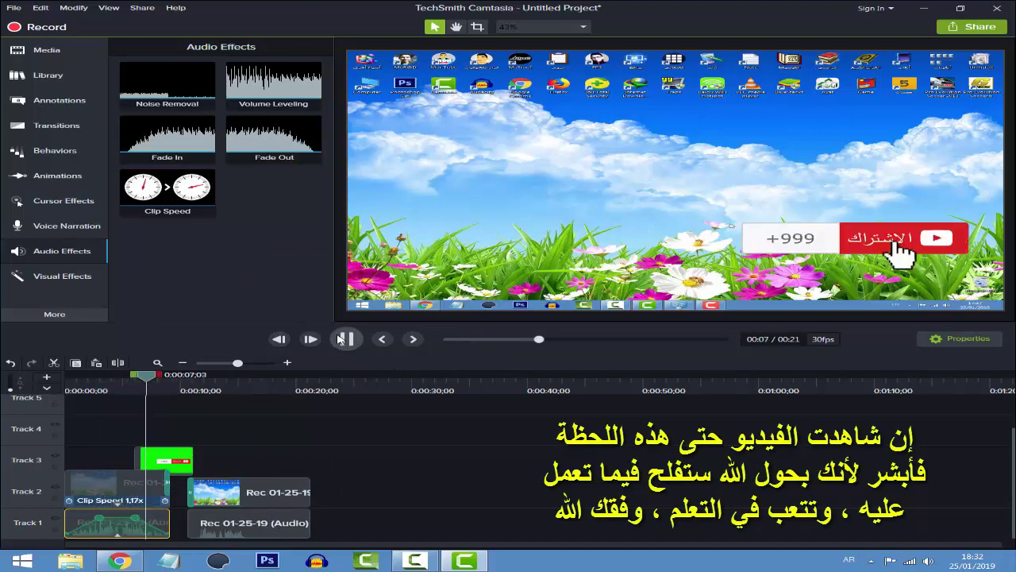
Step: Stop the preview, move the second audio and video parts against the first ones, and cut about four seconds from the second parts
left_click(347, 339)
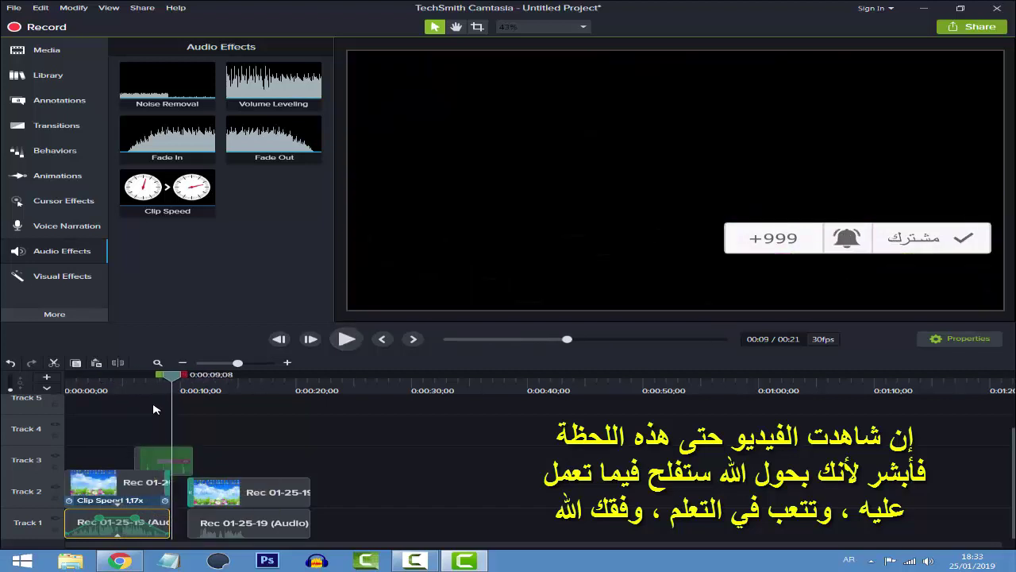
left_click(46, 50)
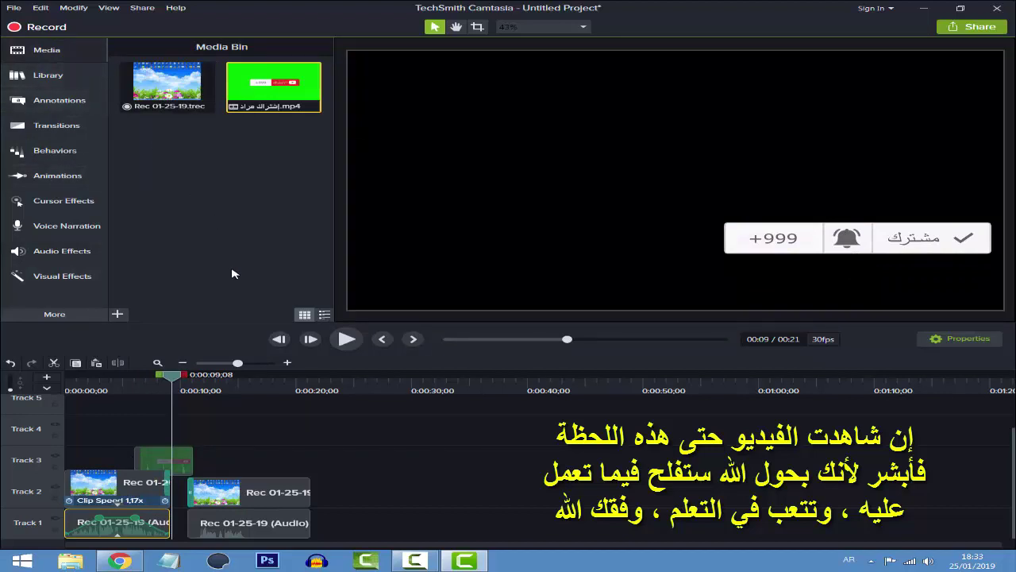
left_click_drag(246, 508, 224, 508)
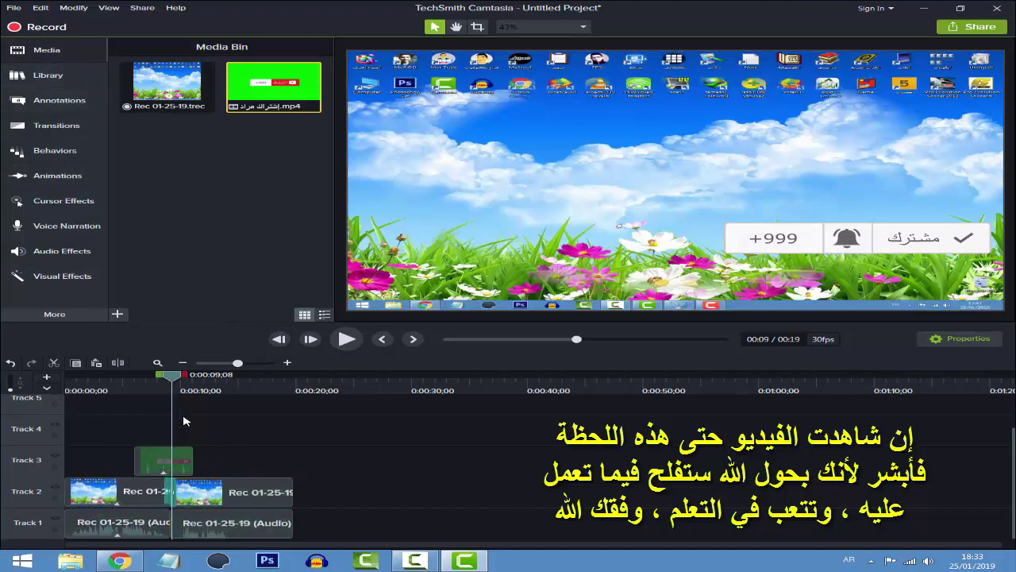
left_click_drag(192, 380, 249, 379)
left_click(52, 366)
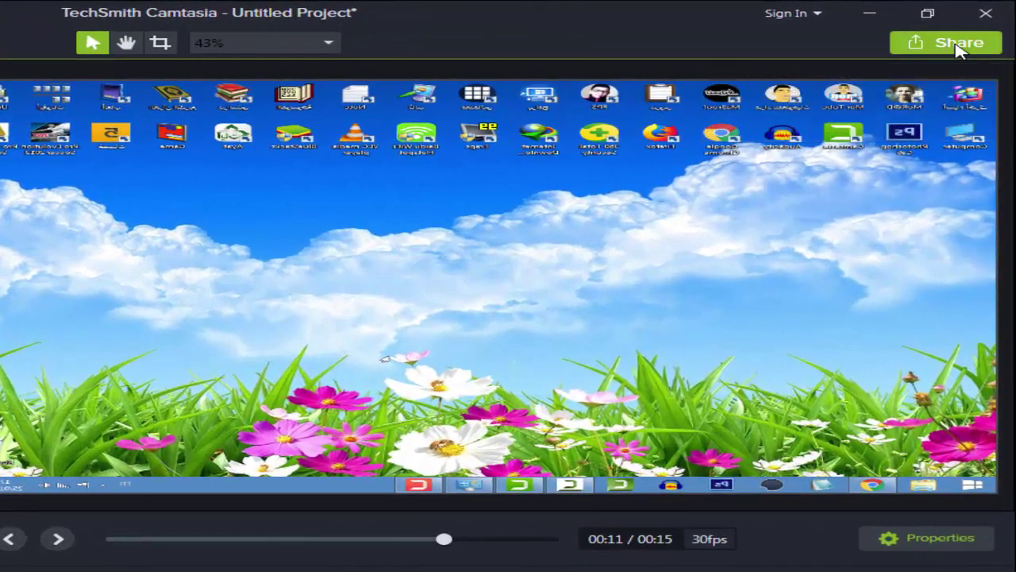
Step: Open the Production Wizard for a local file, review its preset list, and cancel the wizard
left_click(961, 47)
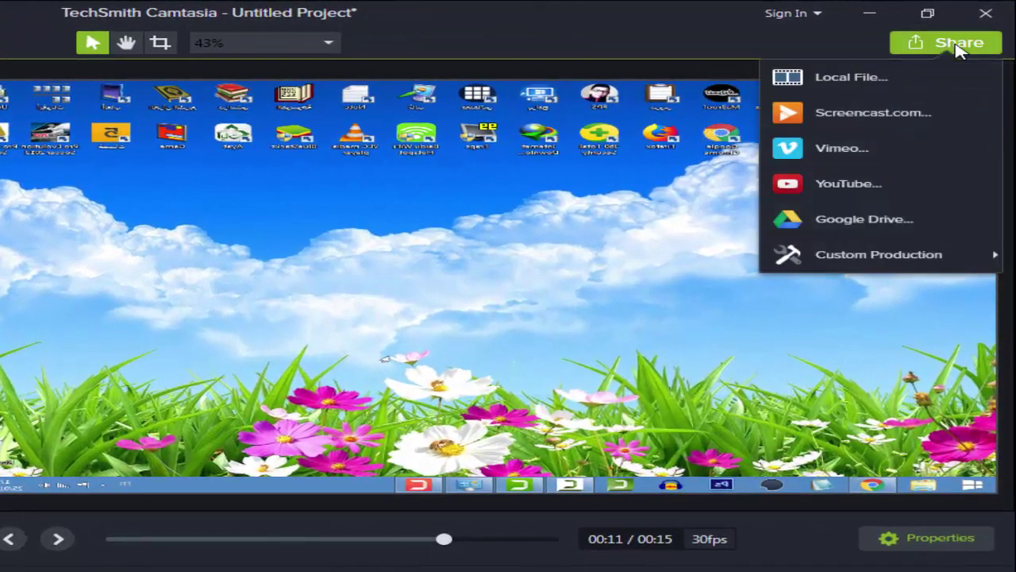
left_click(848, 91)
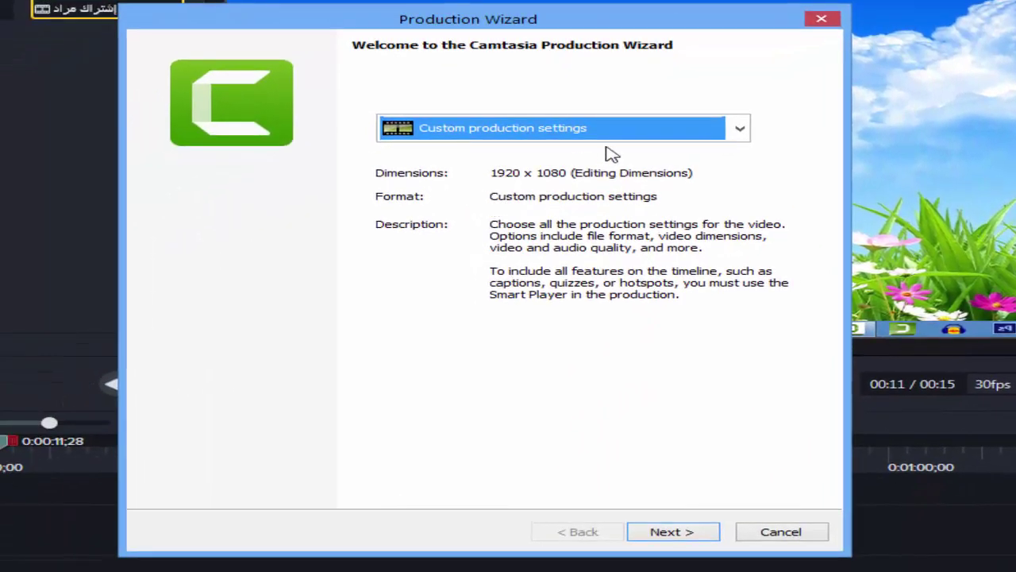
left_click(615, 142)
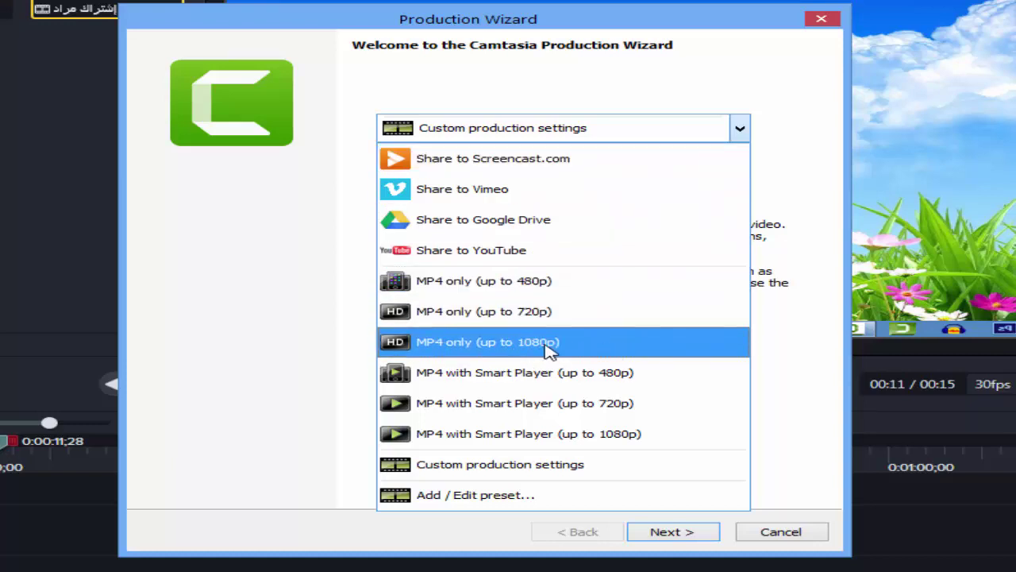
left_click(781, 533)
left_click(782, 532)
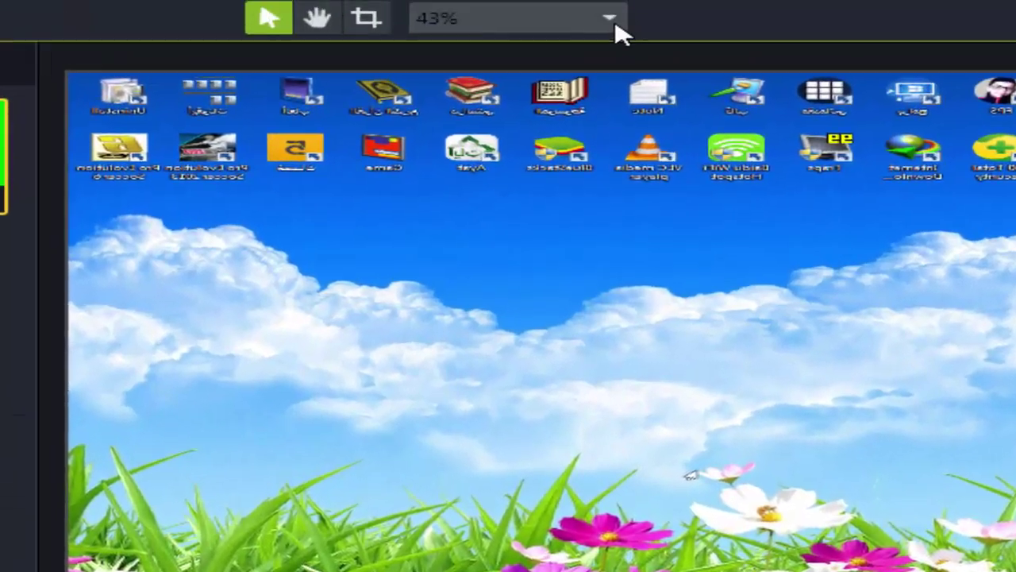
Step: Open the project settings and set the canvas dimensions to 720p HD (1280x720)
left_click(612, 29)
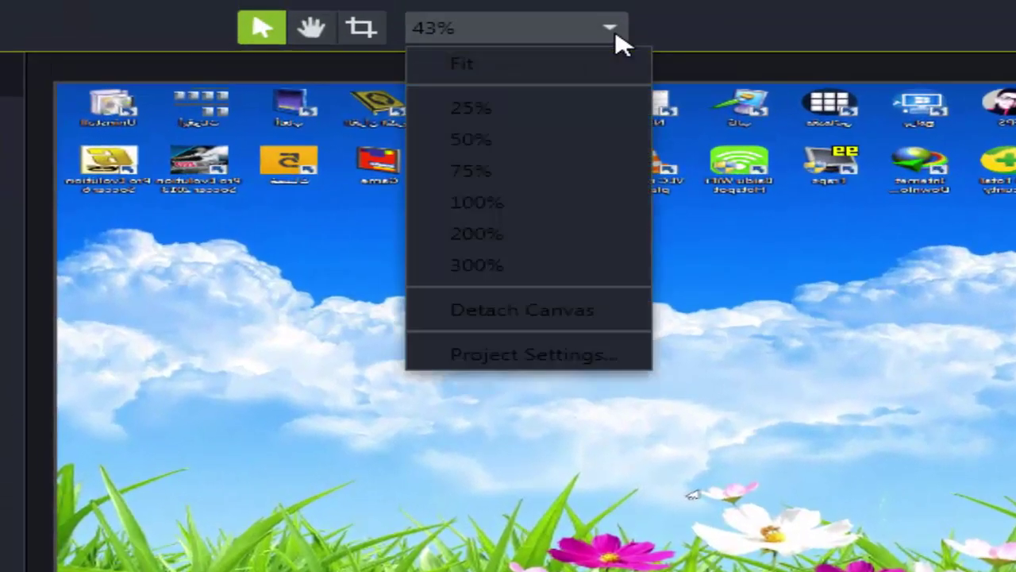
left_click(512, 357)
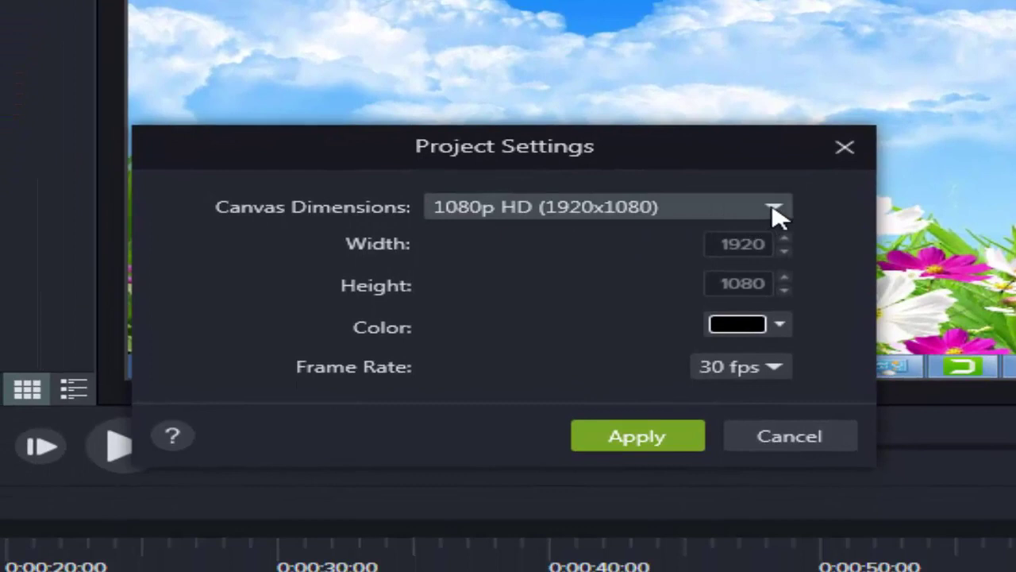
left_click(773, 208)
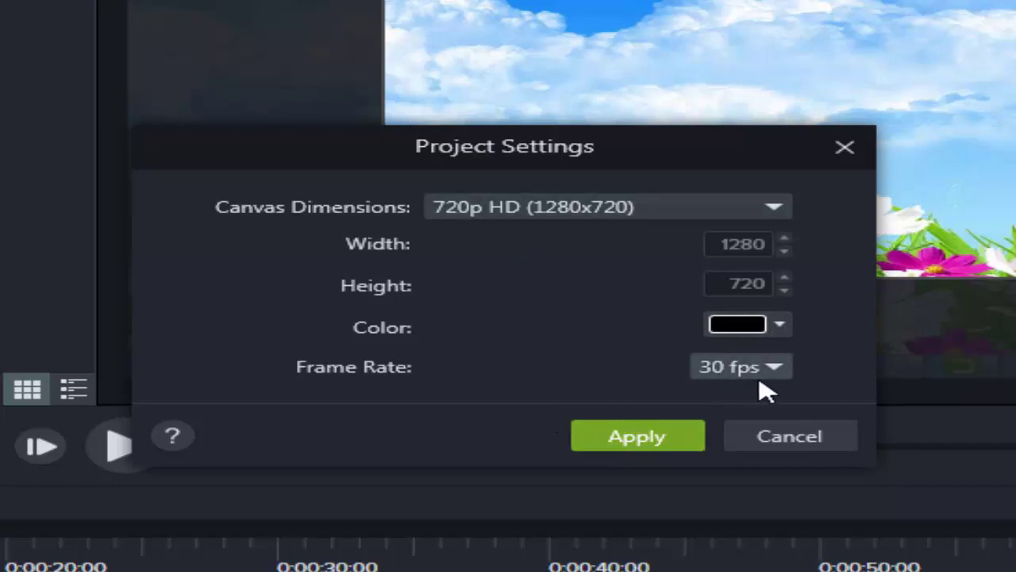
Step: Set the canvas background color to a magenta pink (#C8379D) and apply the project settings
left_click(779, 327)
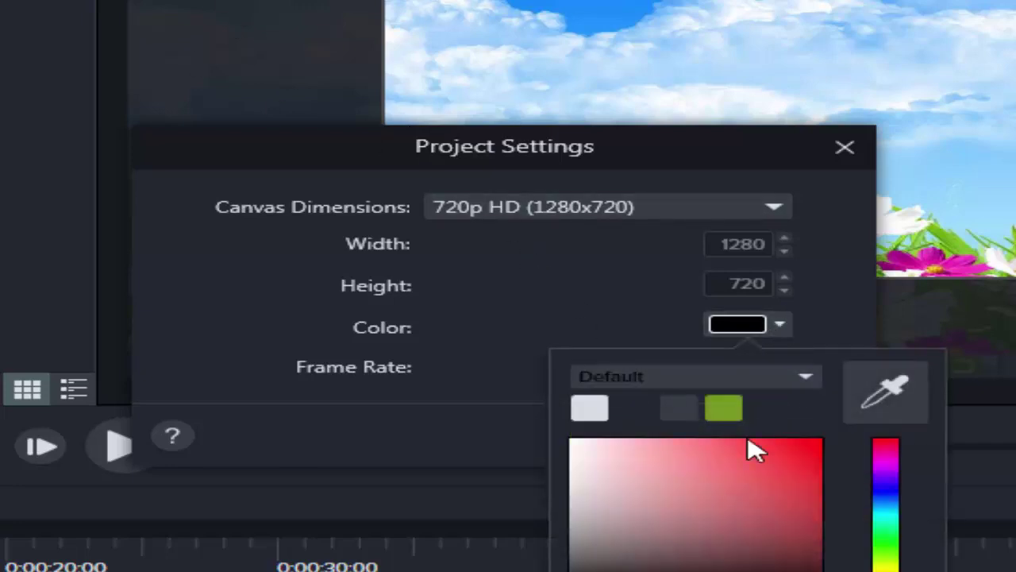
left_click(782, 454)
left_click(823, 435)
left_click(893, 496)
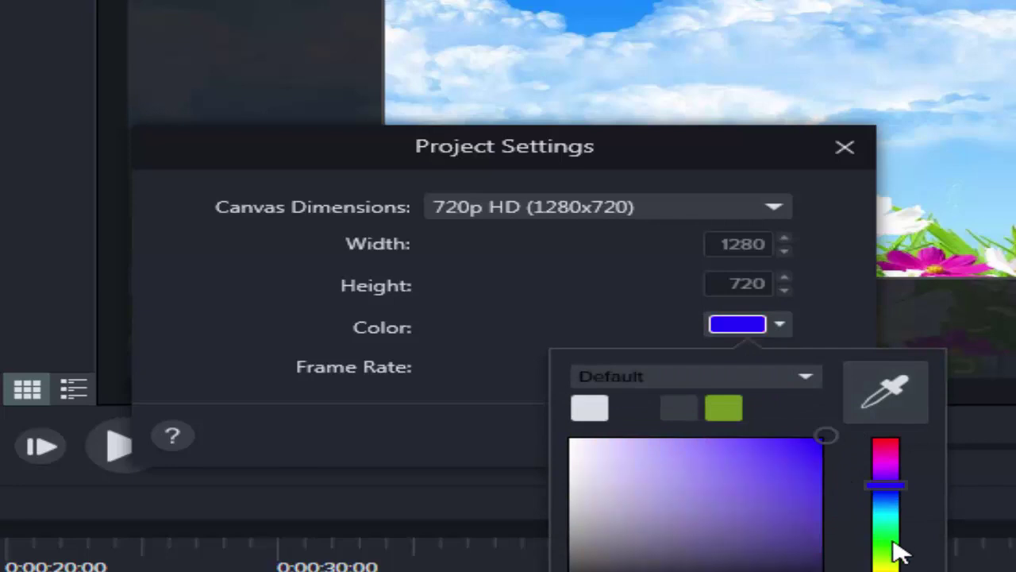
left_click(890, 497)
left_click(894, 460)
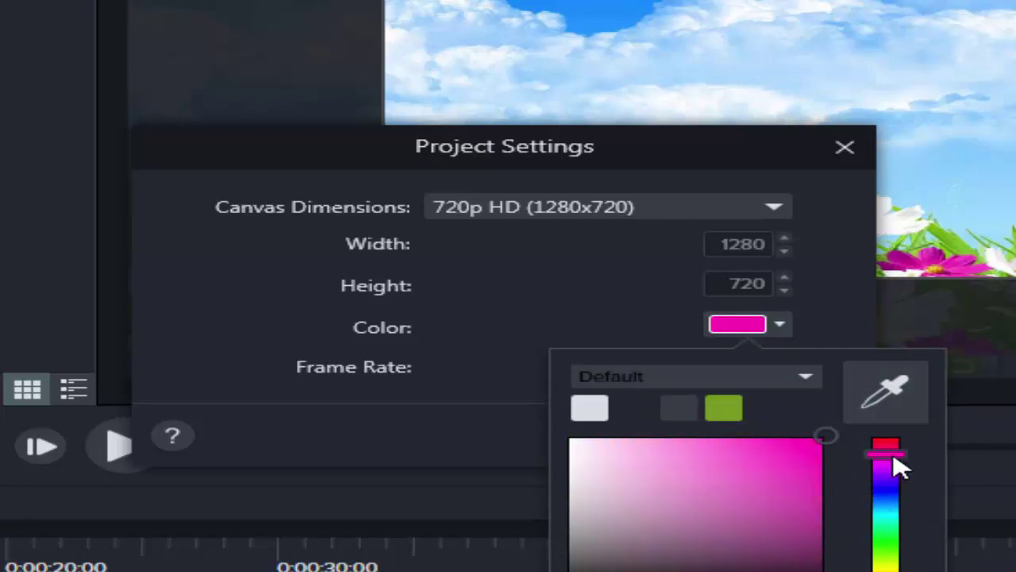
left_click(755, 448)
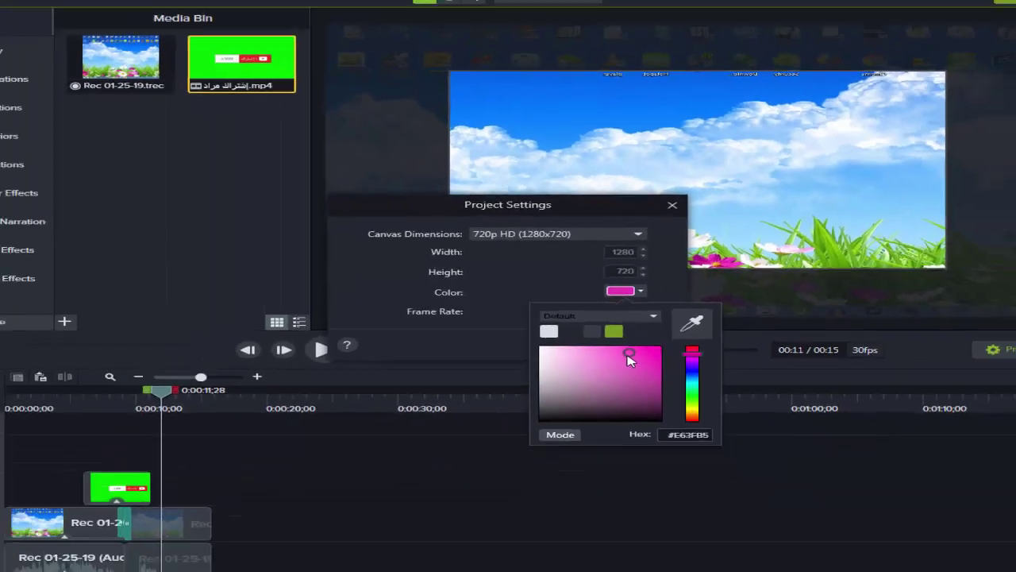
left_click(629, 362)
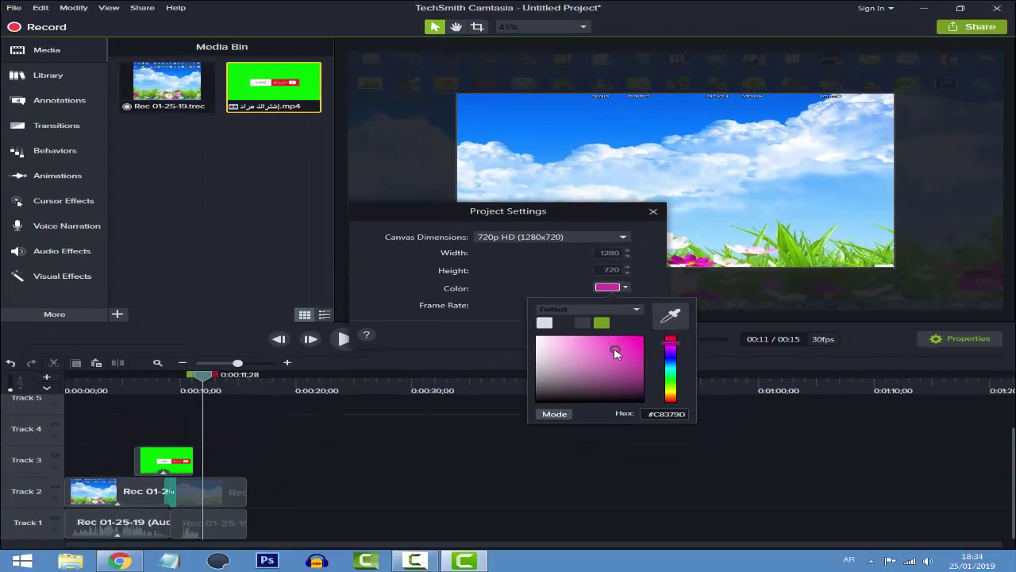
left_click(540, 292)
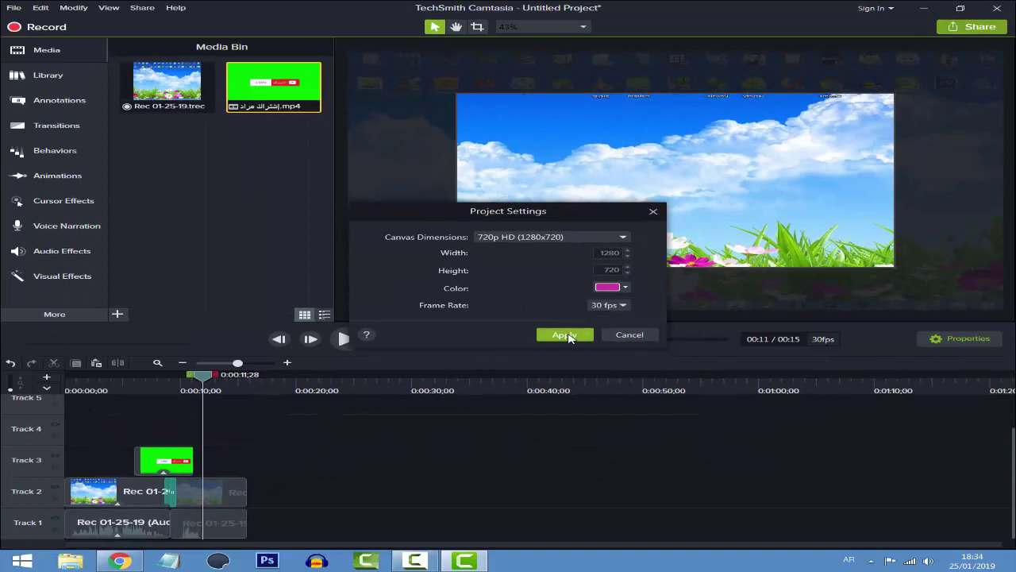
left_click(565, 337)
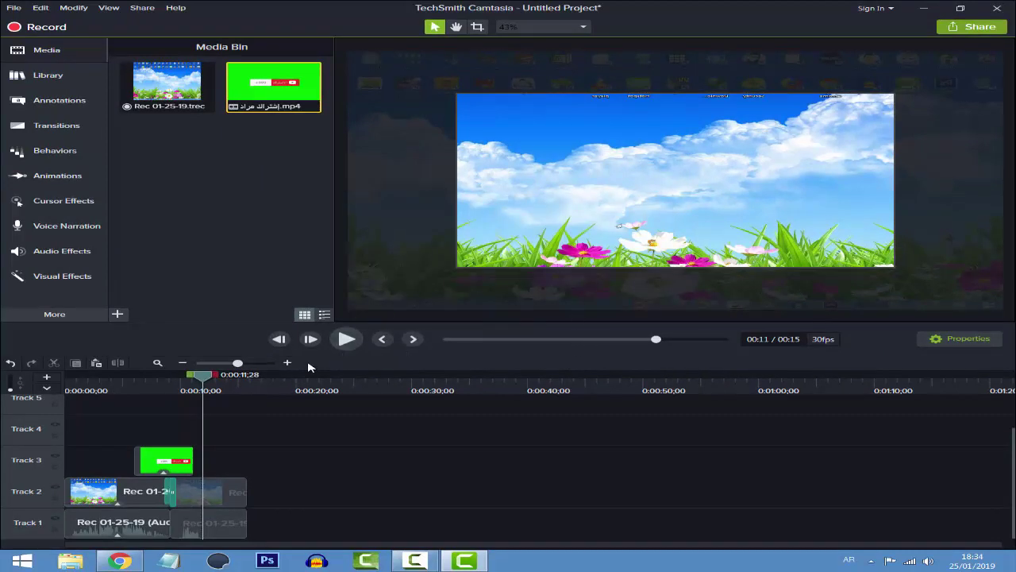
Step: Shift all clips on the three tracks a few seconds later and play the empty opening to check the canvas color
left_click_drag(202, 375, 68, 375)
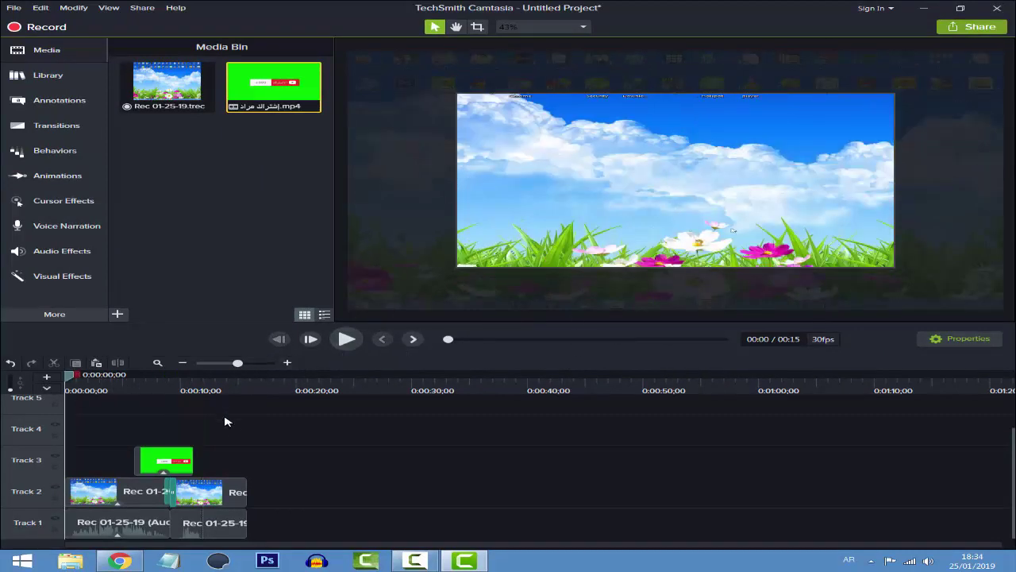
left_click_drag(224, 420, 71, 533)
left_click_drag(119, 492, 158, 492)
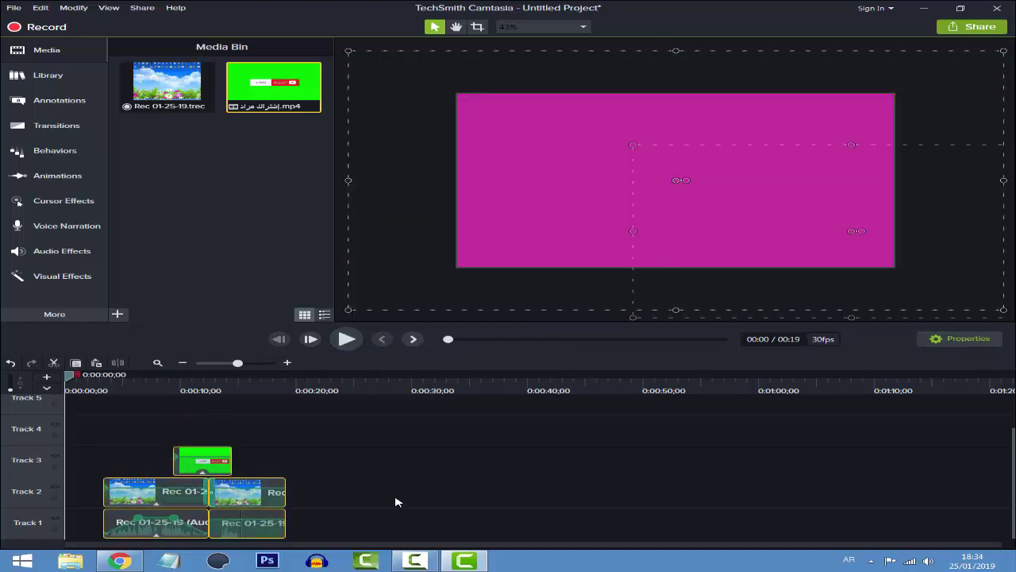
left_click(397, 501)
left_click(347, 339)
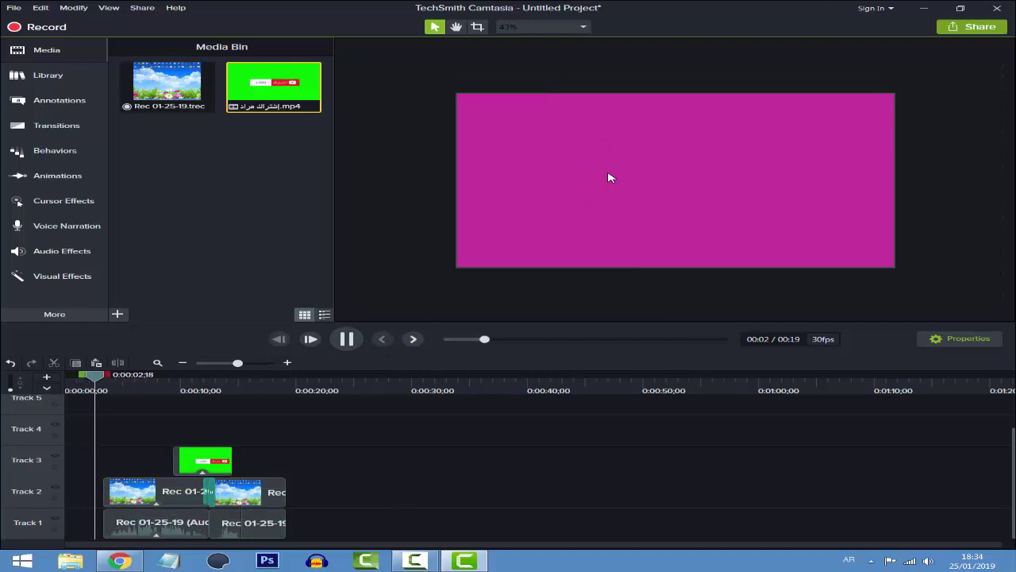
left_click(521, 278)
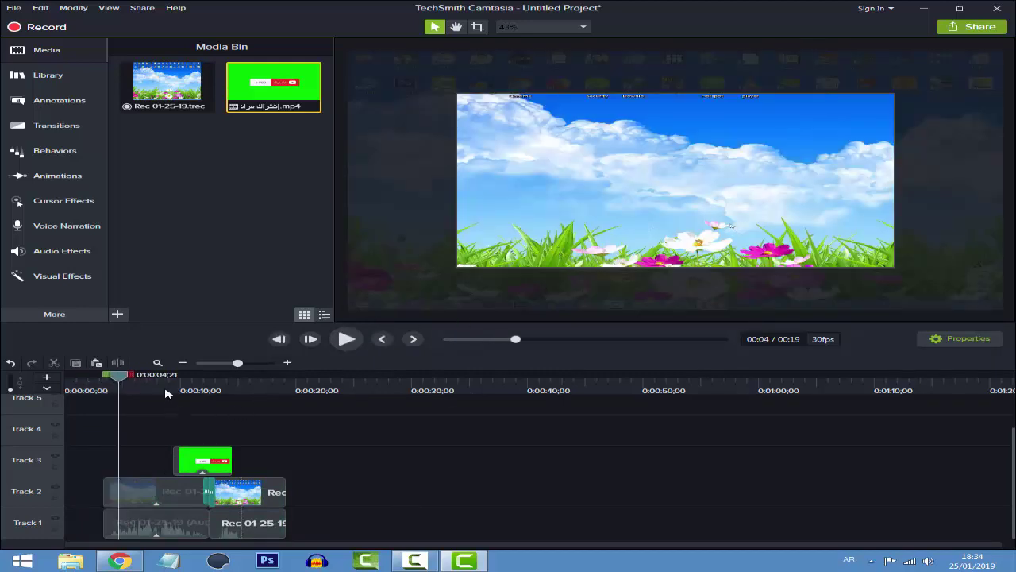
Step: Move all clips on the three tracks back to the start of the timeline
mouse_move(165, 393)
left_mouse_down()
mouse_move(147, 389)
mouse_move(184, 389)
mouse_move(159, 389)
left_mouse_up()
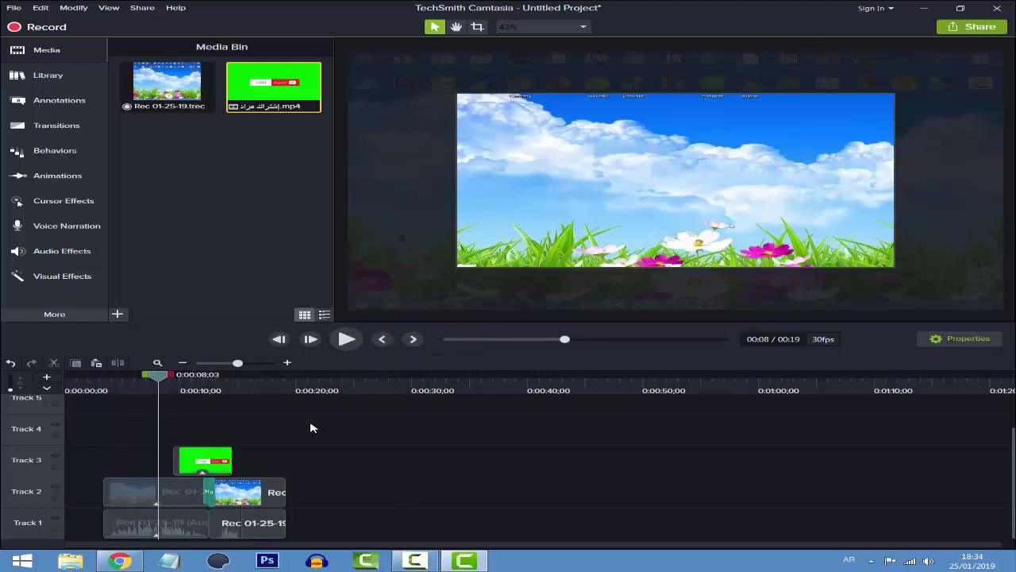
left_click_drag(308, 441, 101, 538)
left_click_drag(253, 496, 213, 496)
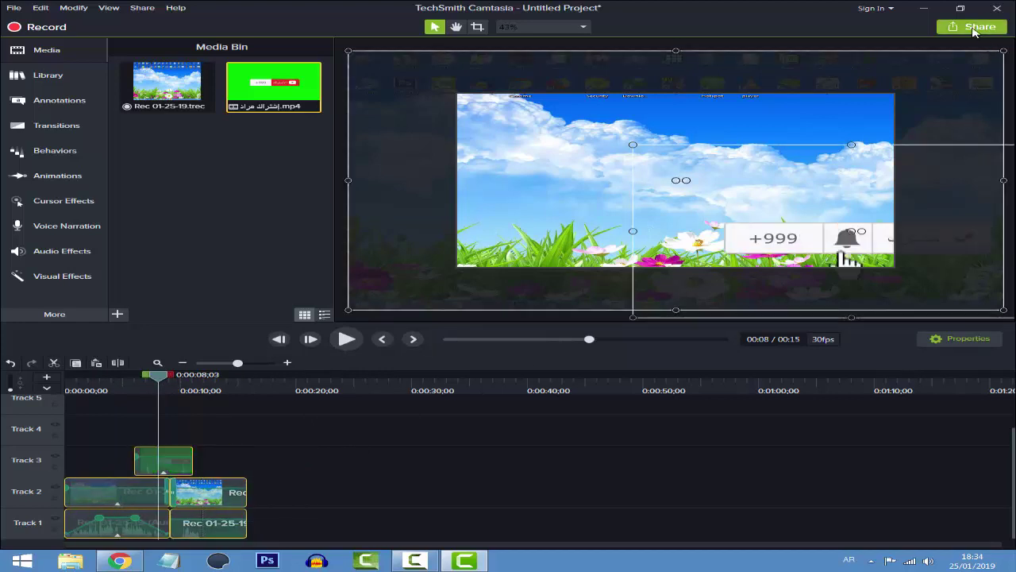
Step: Start producing the video as a local file with the MP4 only (up to 720p) preset and proceed to the save options
left_click(975, 29)
left_click(913, 49)
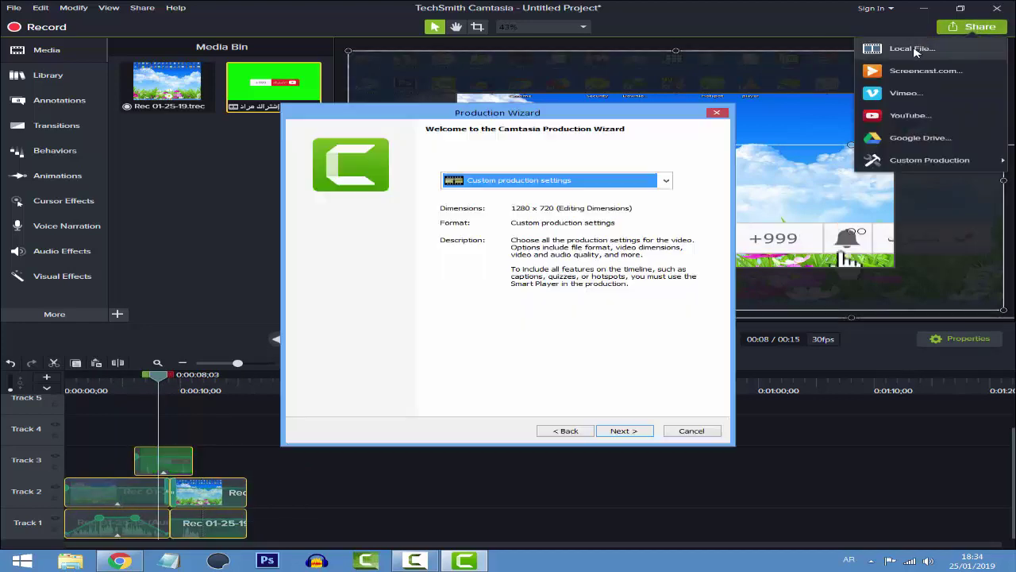
left_click(602, 181)
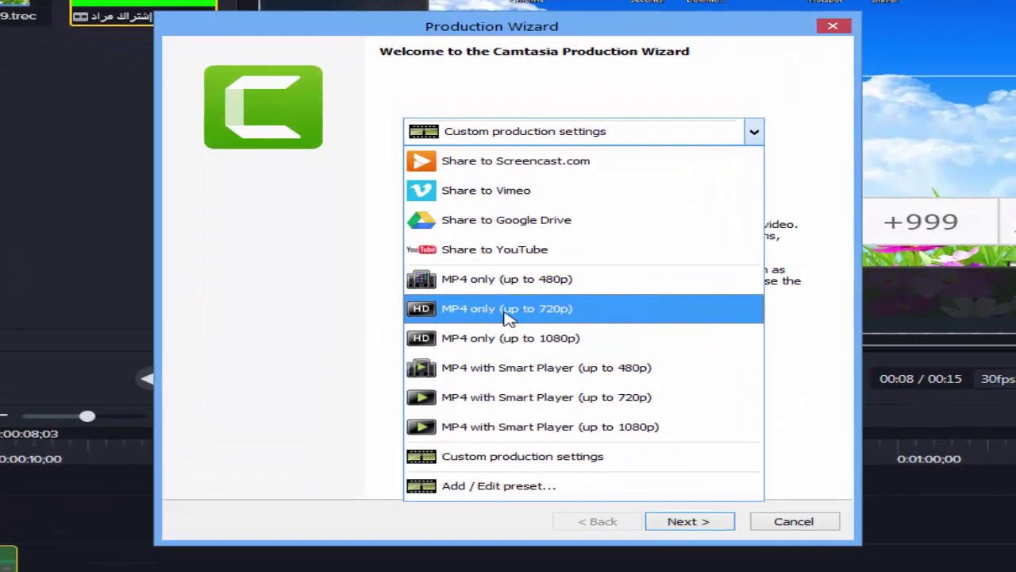
left_click(508, 316)
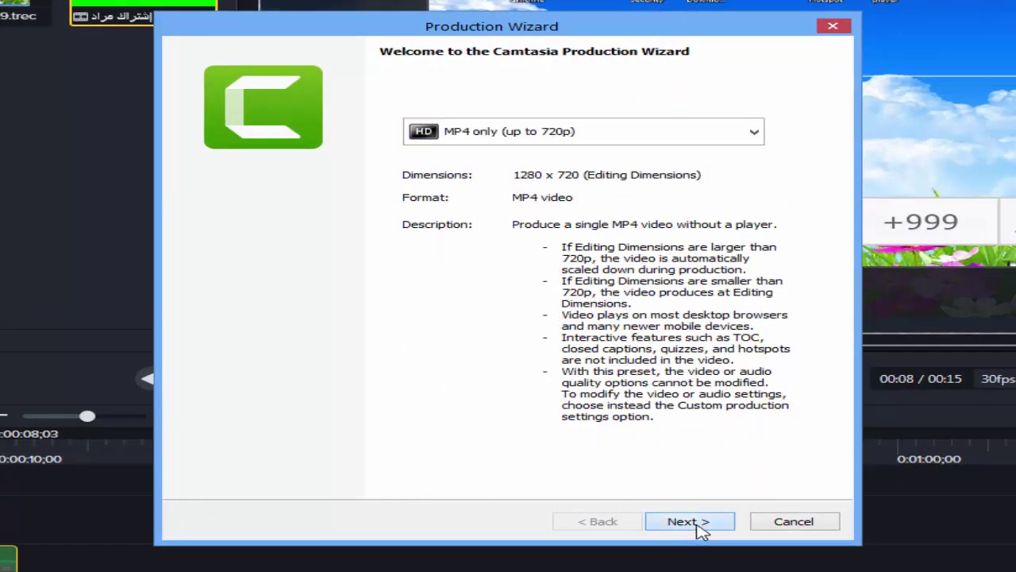
left_click(698, 524)
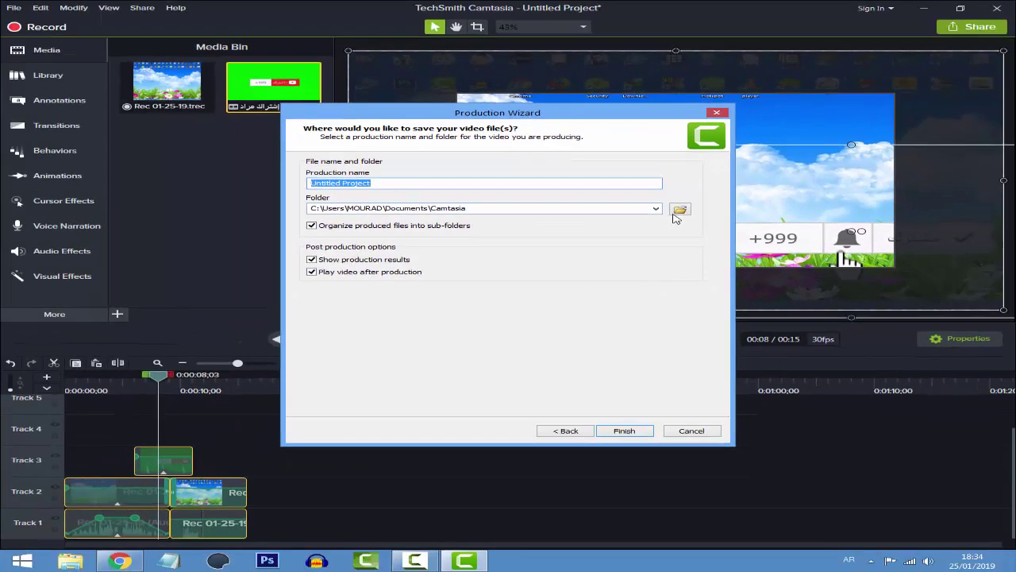
Step: Set the production's save location to the Desktop and name the file ma3rouf
left_click(680, 210)
left_click(239, 350)
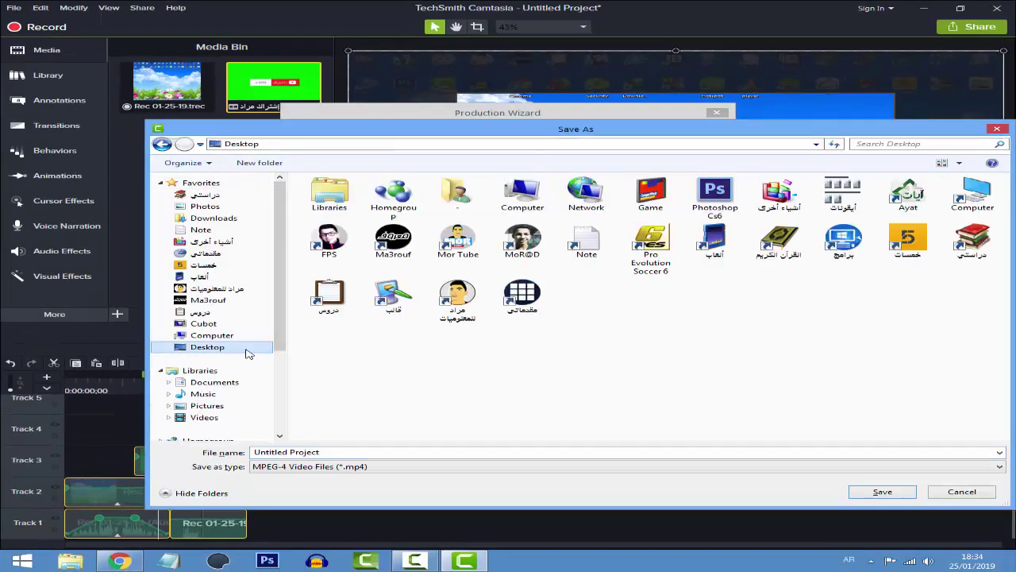
left_click(499, 454)
key("alt+shift")
type("ma3rou")
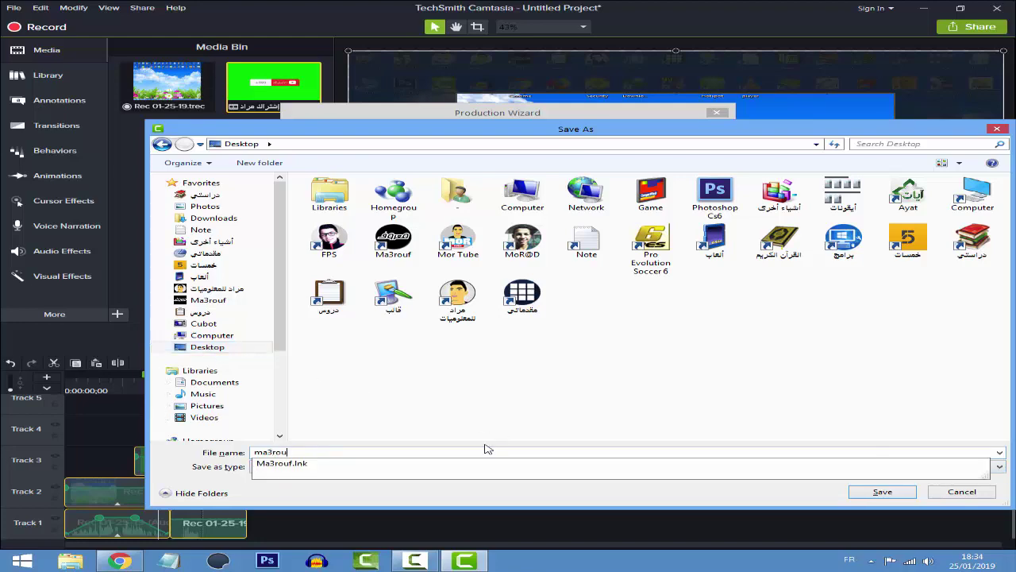
type("f")
key("Return")
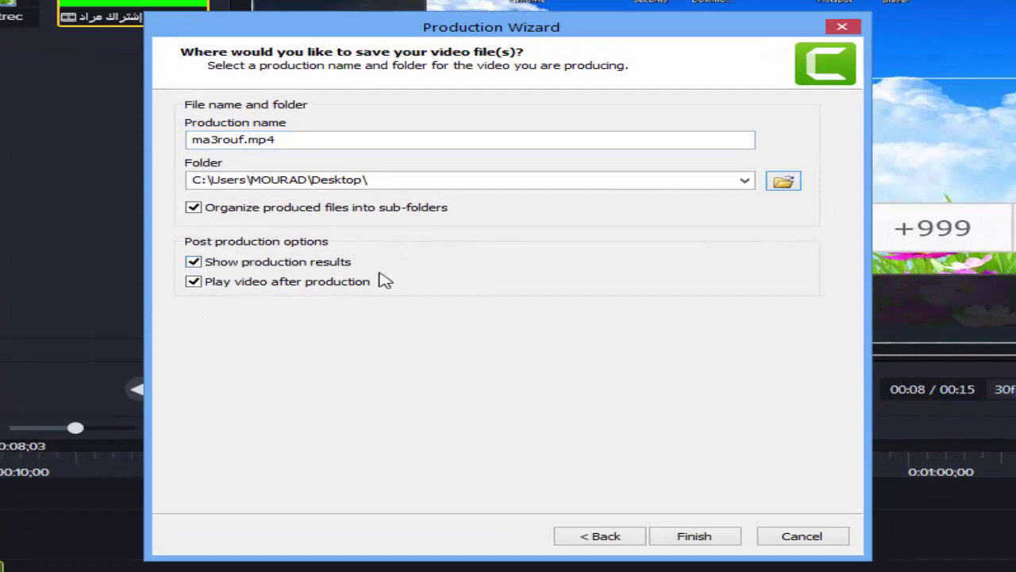
Step: Disable playing the video after production, start rendering, and reposition the rendering progress window
left_click(299, 289)
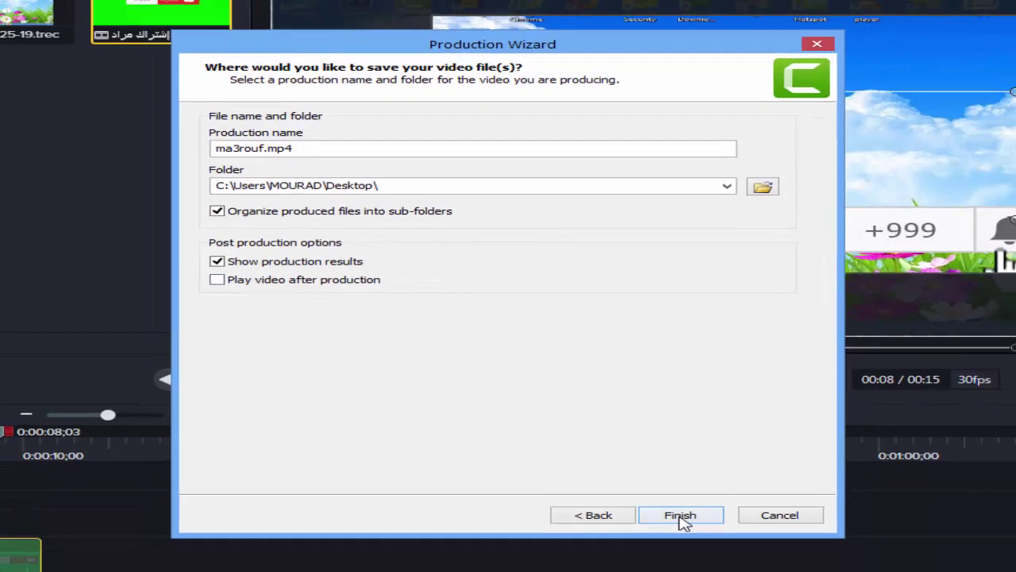
left_click(695, 536)
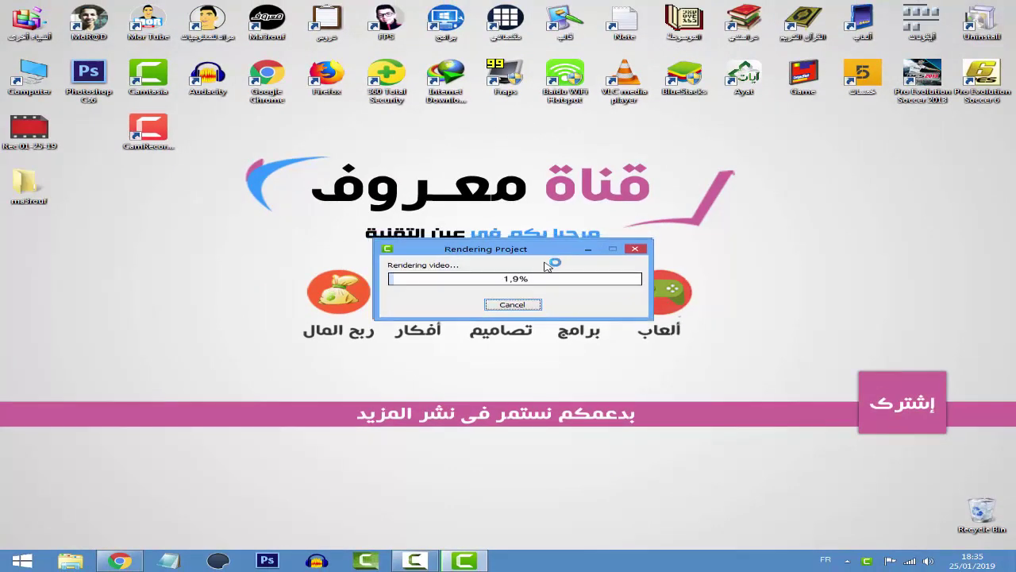
left_click_drag(524, 260, 517, 243)
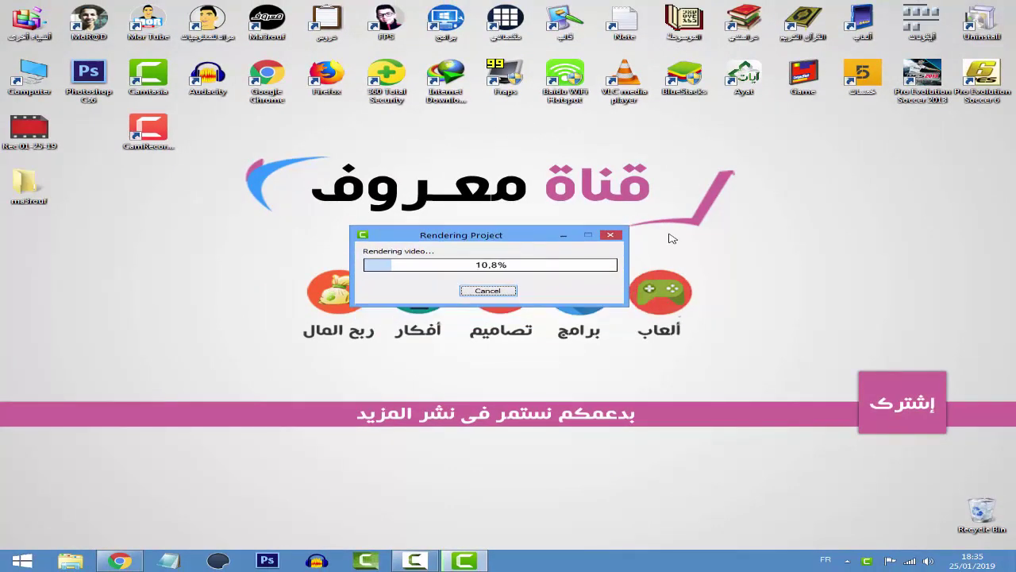
left_click(469, 250)
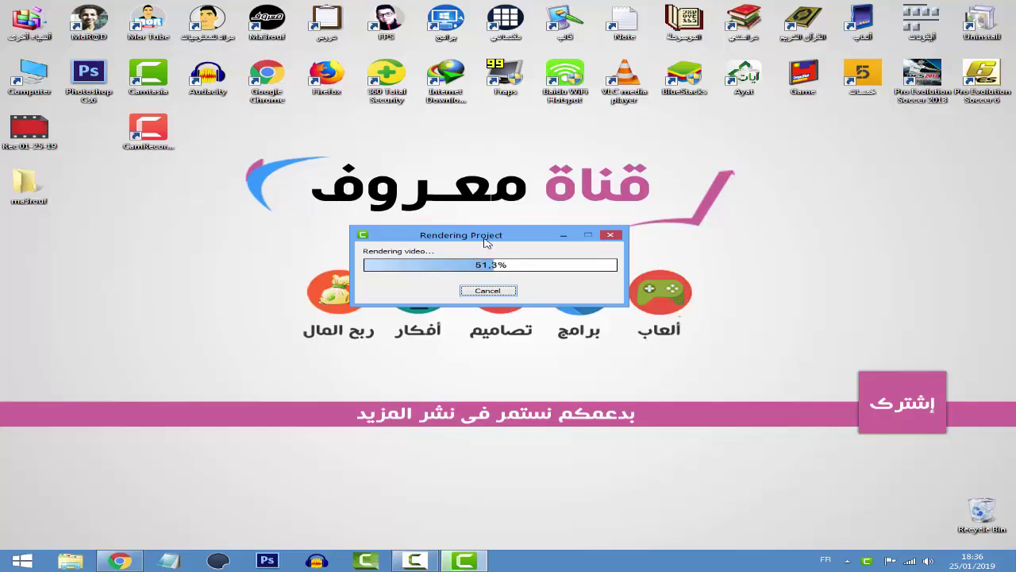
Step: Minimize the editor once rendering finishes and open the ma3rouf production folder on the desktop
mouse_move(487, 242)
left_mouse_down()
mouse_move(495, 251)
mouse_move(484, 242)
left_mouse_up()
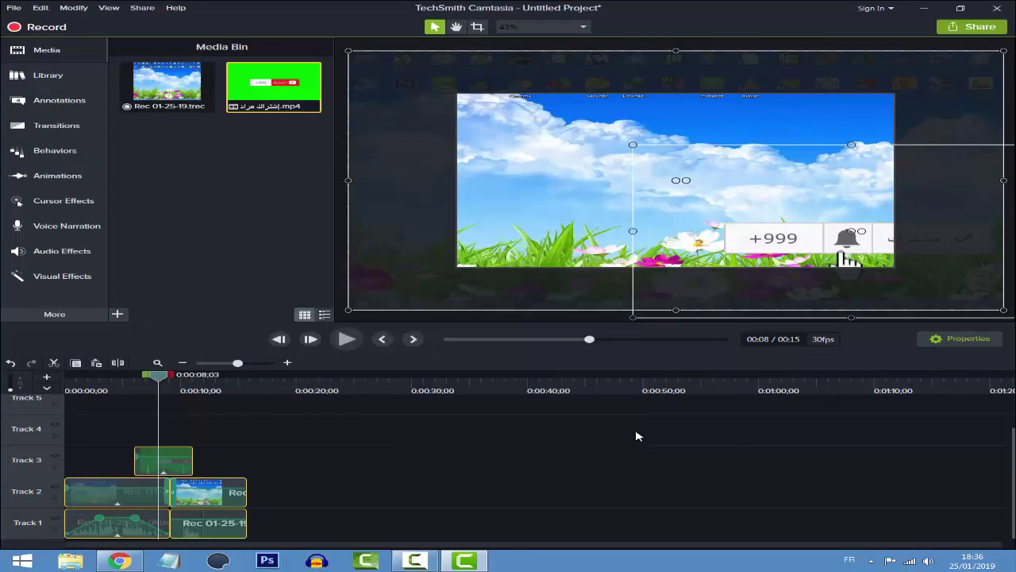
left_click(635, 435)
left_click(924, 8)
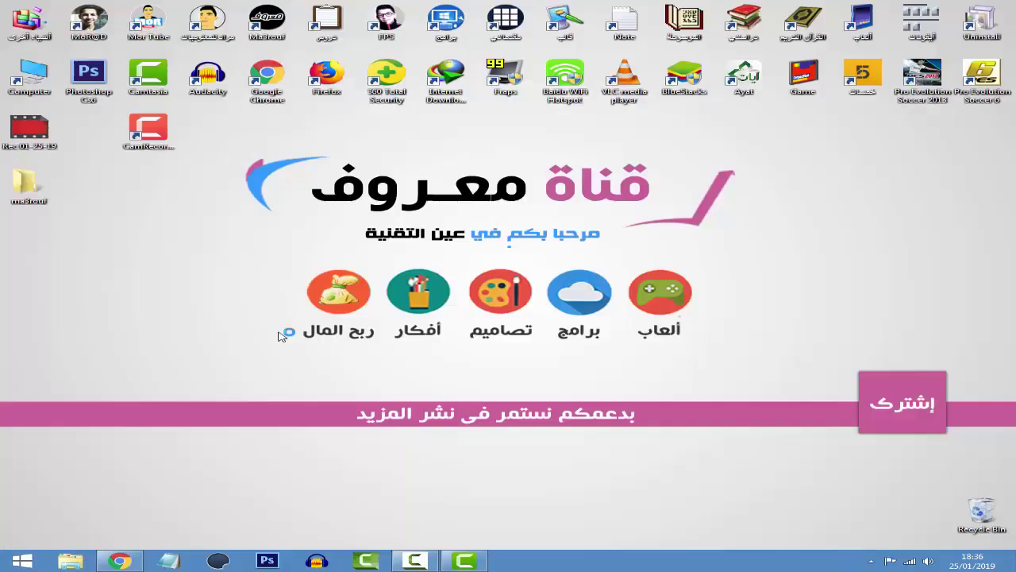
double_click(32, 195)
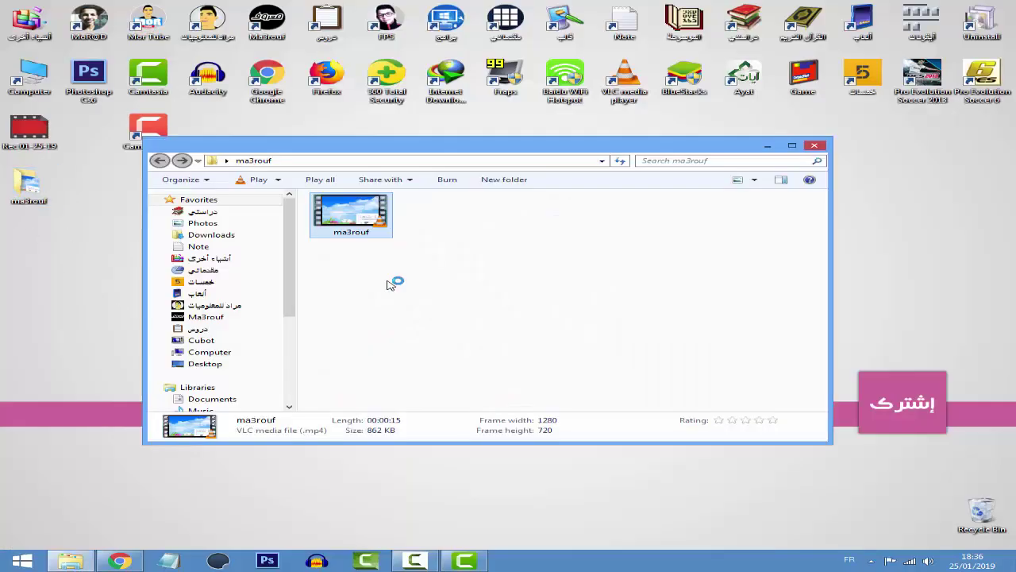
Step: Play the rendered ma3rouf video in VLC at 125% volume, and close the player and the folder window
double_click(387, 229)
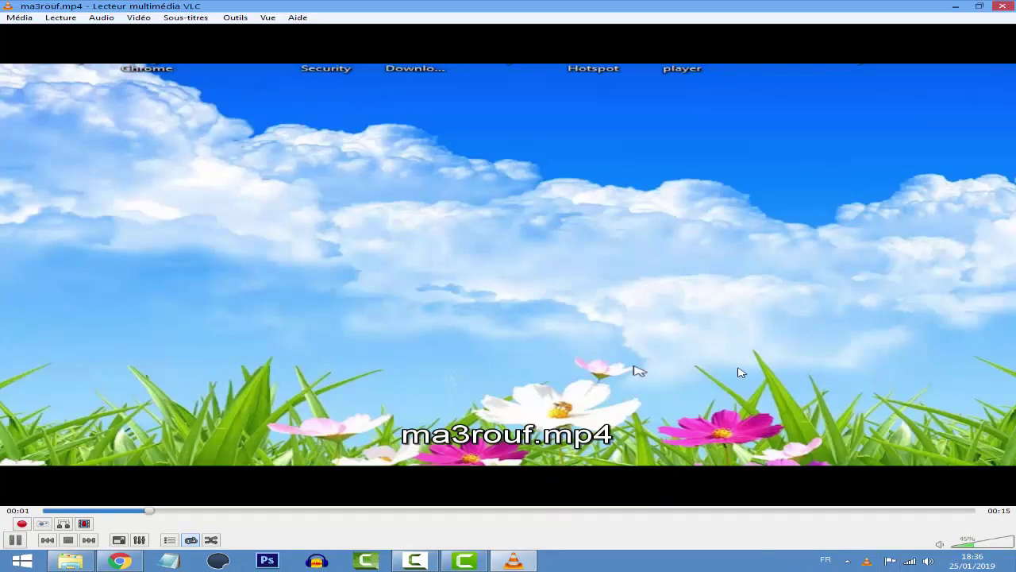
left_click(1012, 545)
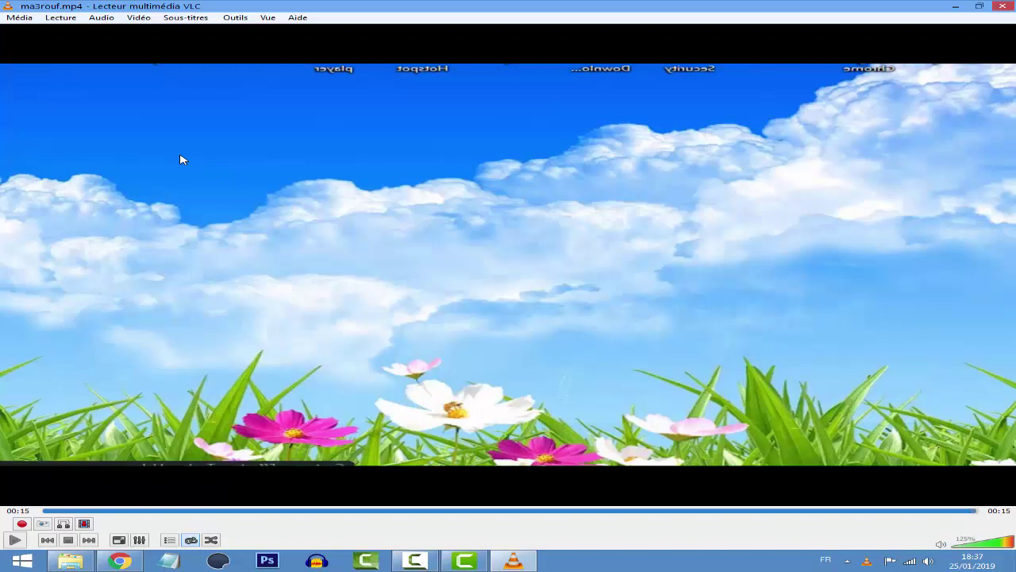
left_click(1002, 6)
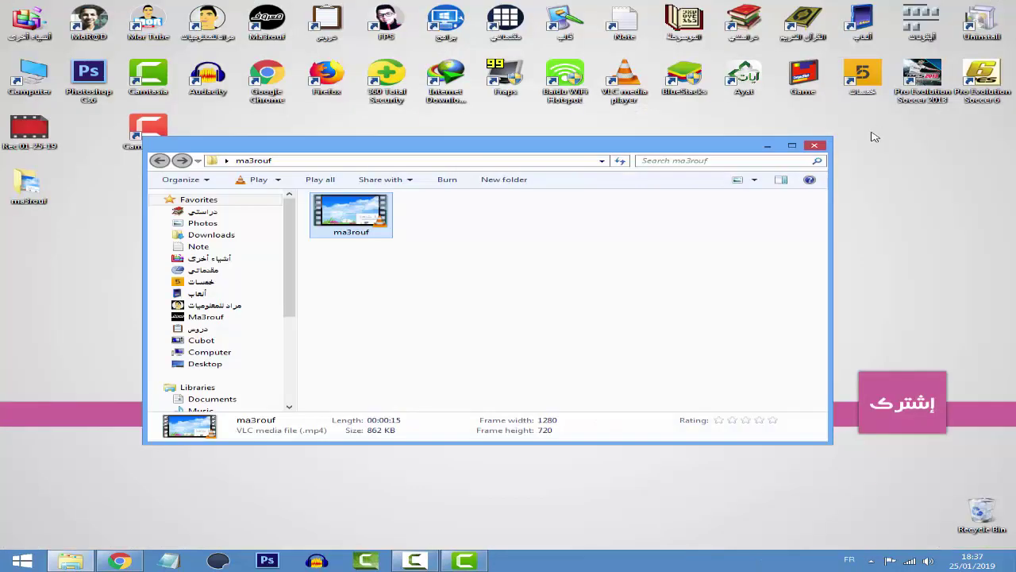
left_click(819, 147)
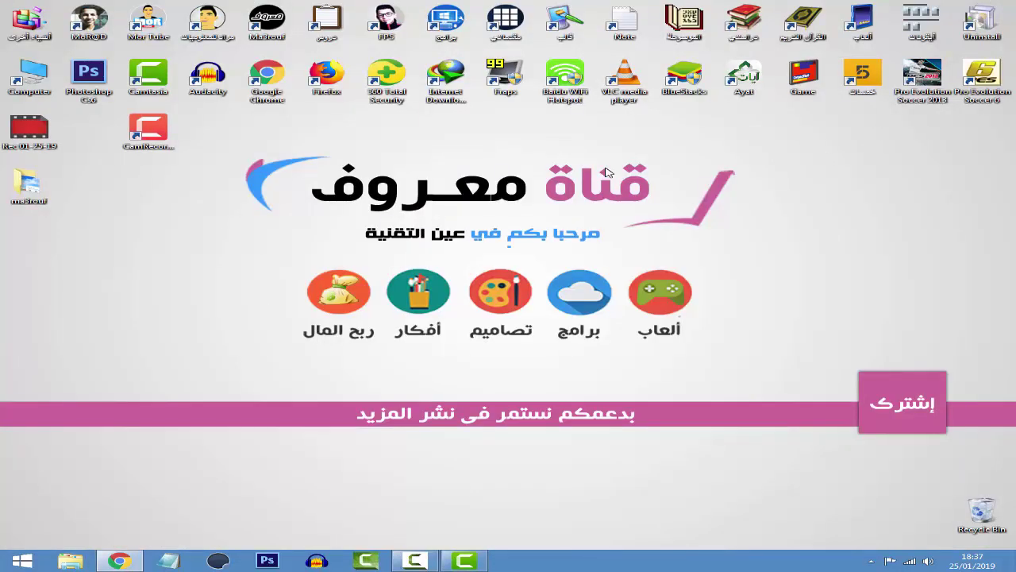